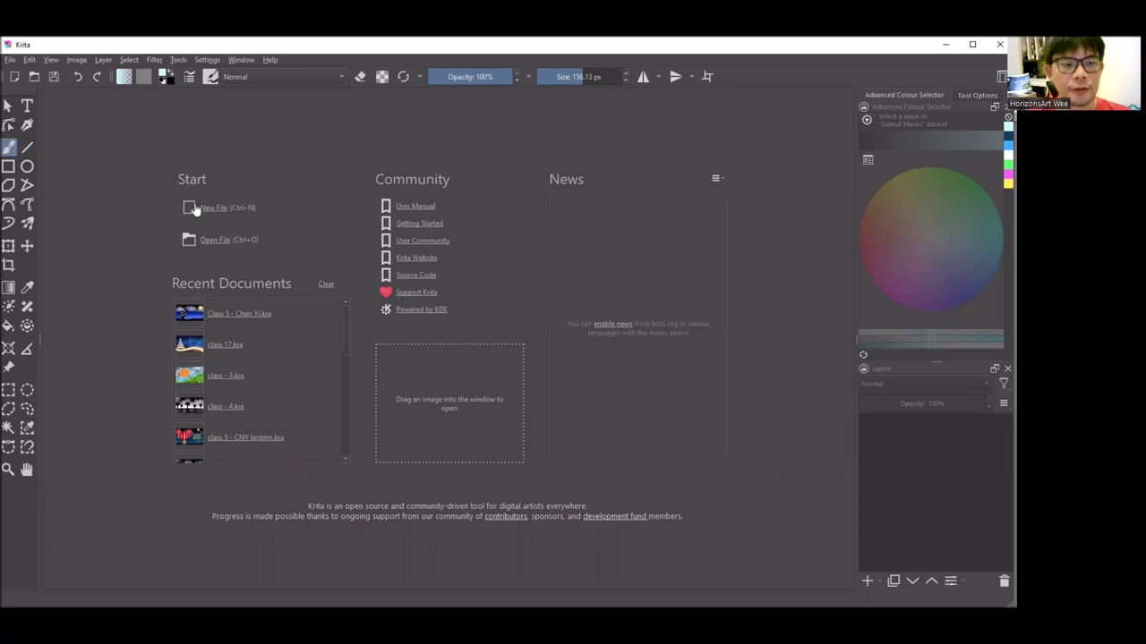
Create a default 1920×1080 document with a paint layer and zoom out to 50%.
click(218, 208)
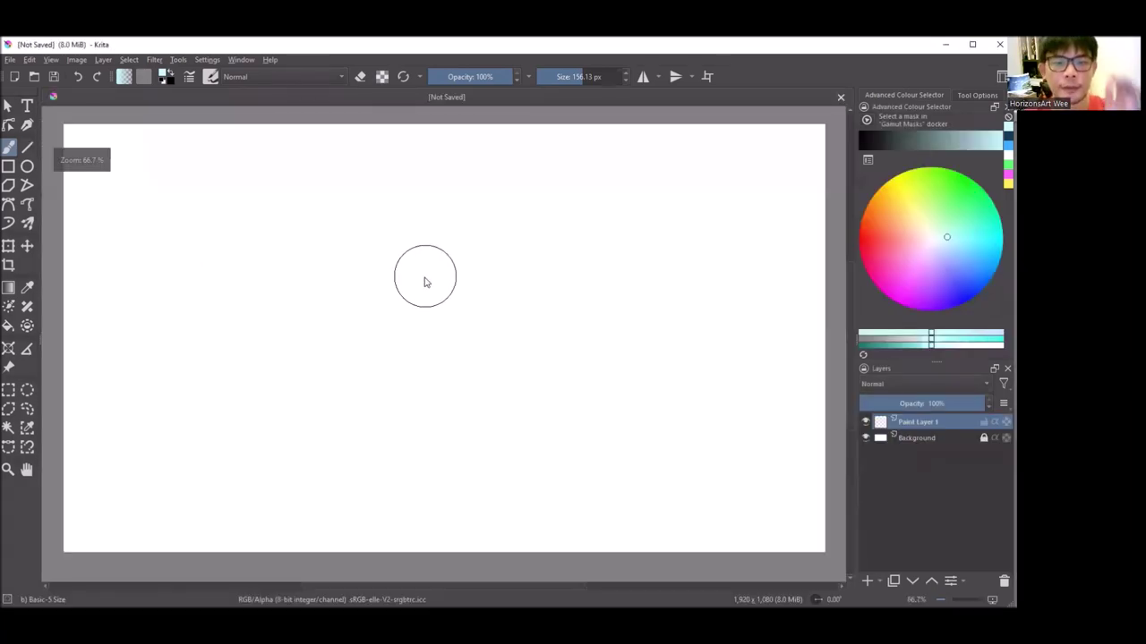
scroll(450, 246, down, 1)
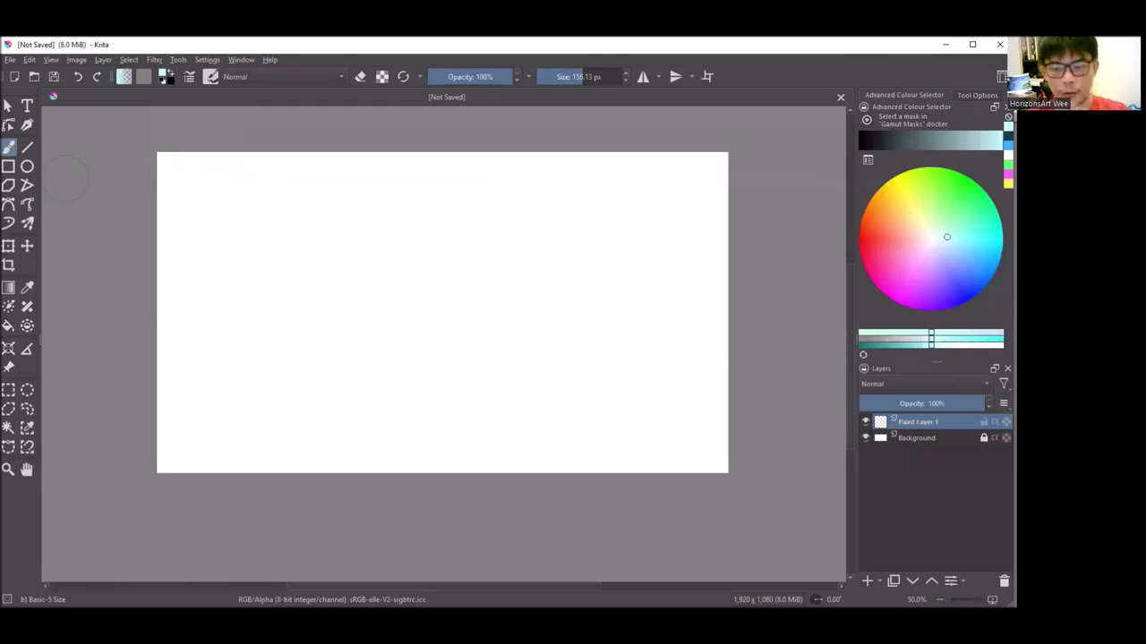
Rename Paint Layer 1 to 'floor' and paint a wavy pale cyan band across the canvas bottom.
double_click(916, 423)
text(floor)
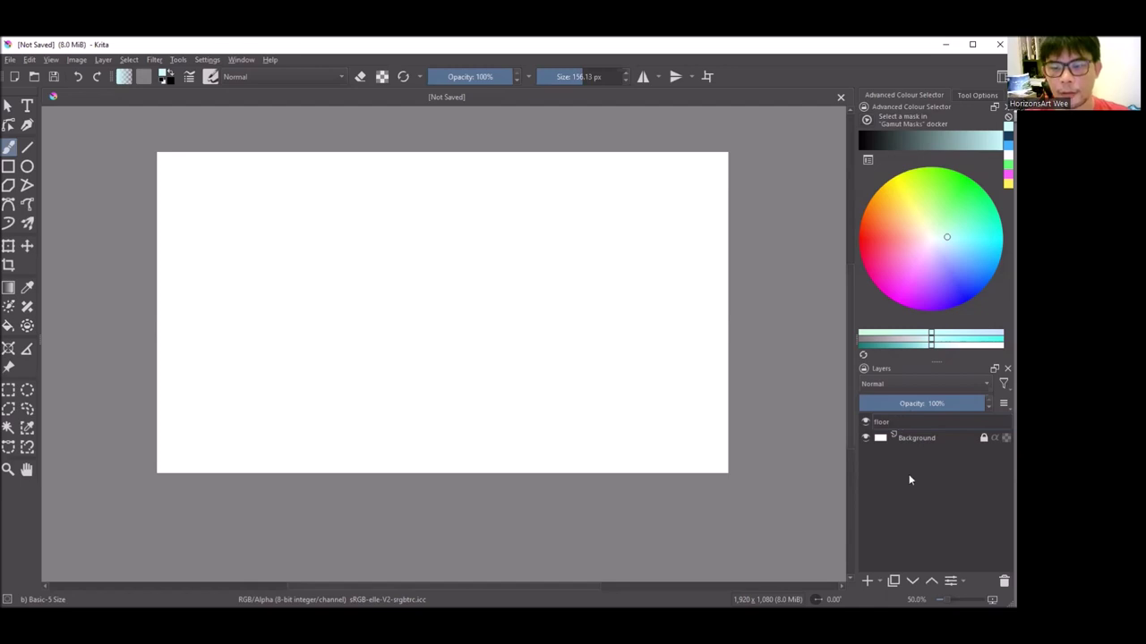
key(Return)
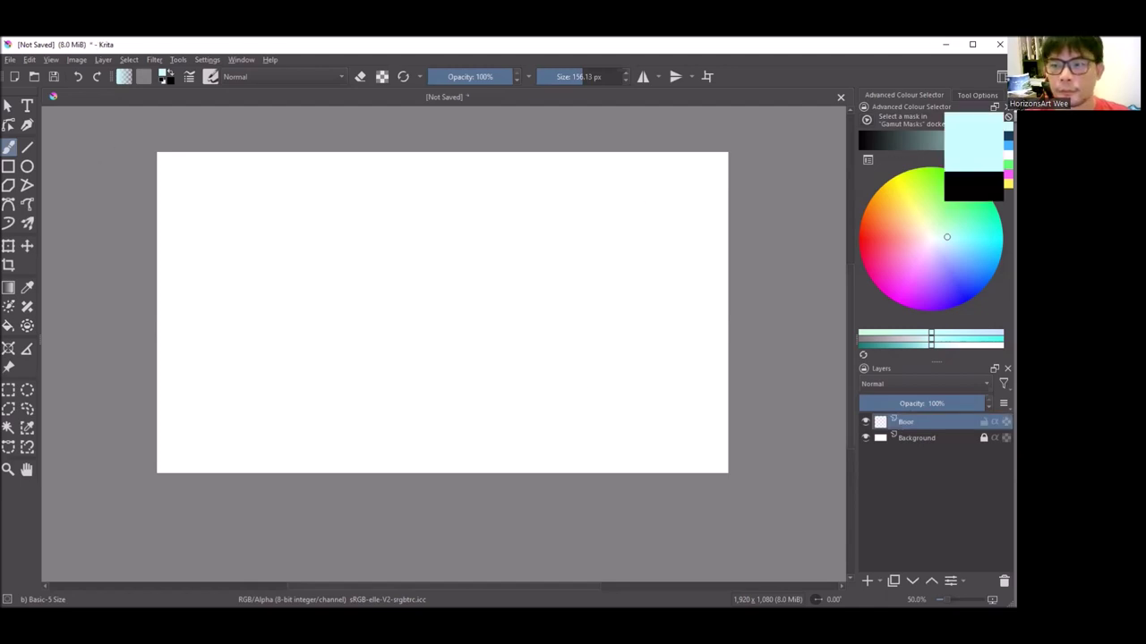
drag(127, 461, 506, 458)
drag(151, 437, 575, 444)
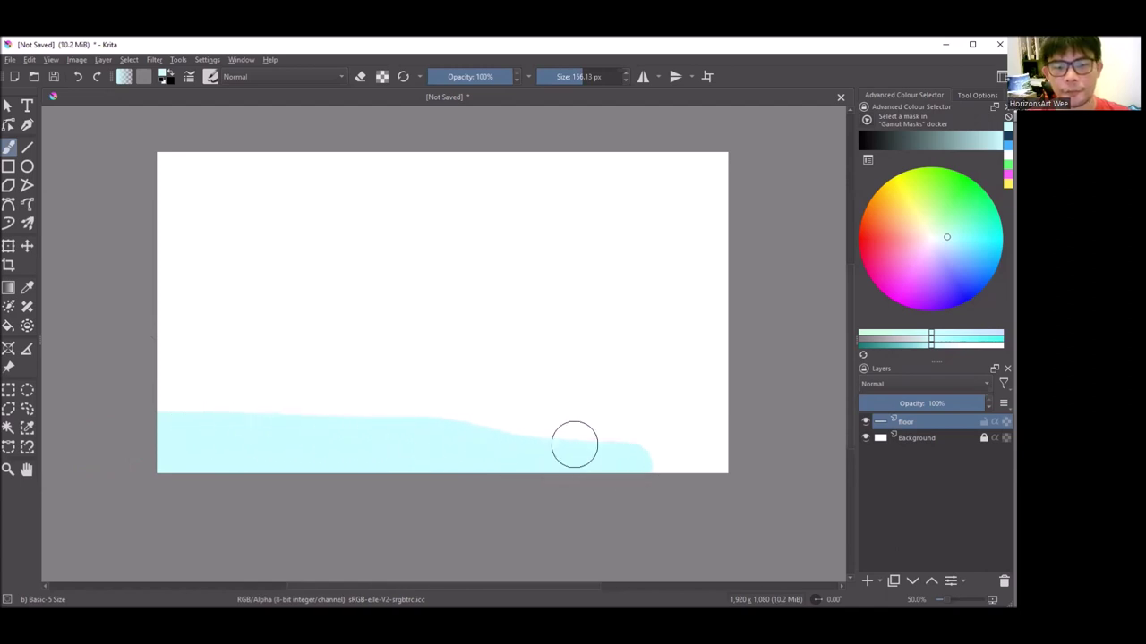
mouse_move(125, 436)
mouse_down()
mouse_move(453, 435)
mouse_move(704, 417)
mouse_move(603, 442)
mouse_move(753, 463)
mouse_up()
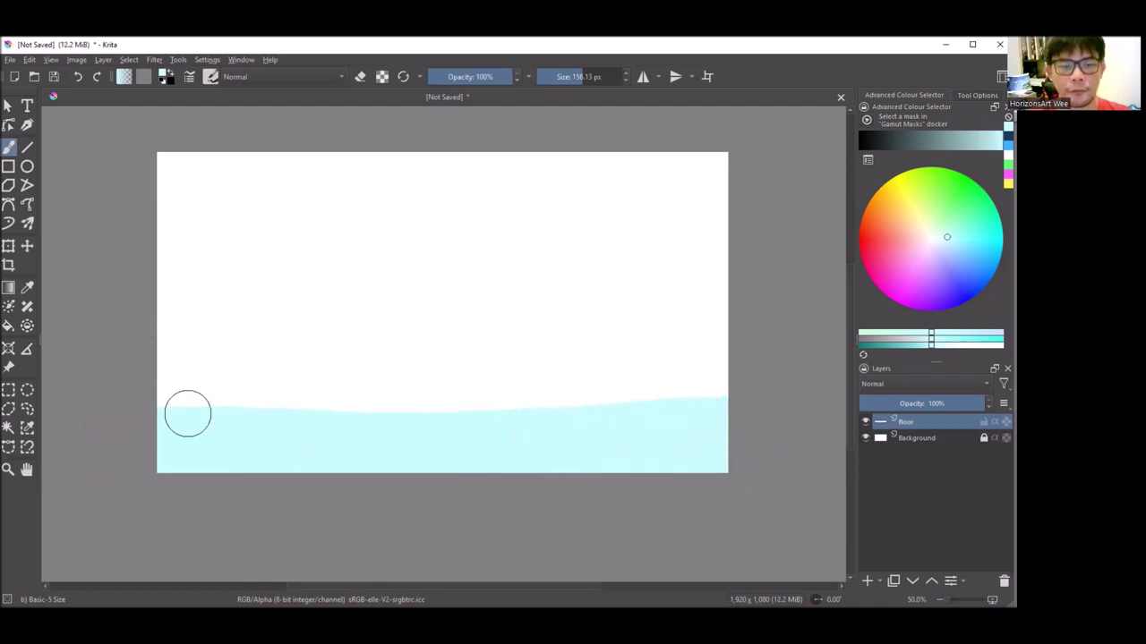
mouse_move(143, 422)
mouse_down()
mouse_move(567, 417)
mouse_move(719, 397)
mouse_up()
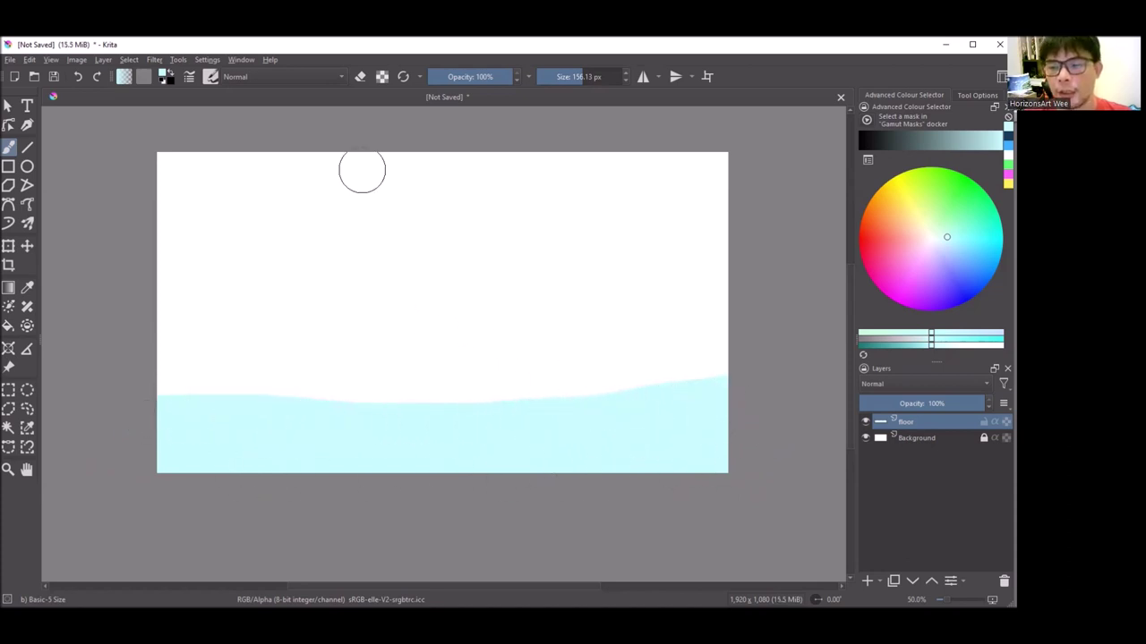
Add a new layer named 'sky' and paint a light cyan band across it.
click(866, 582)
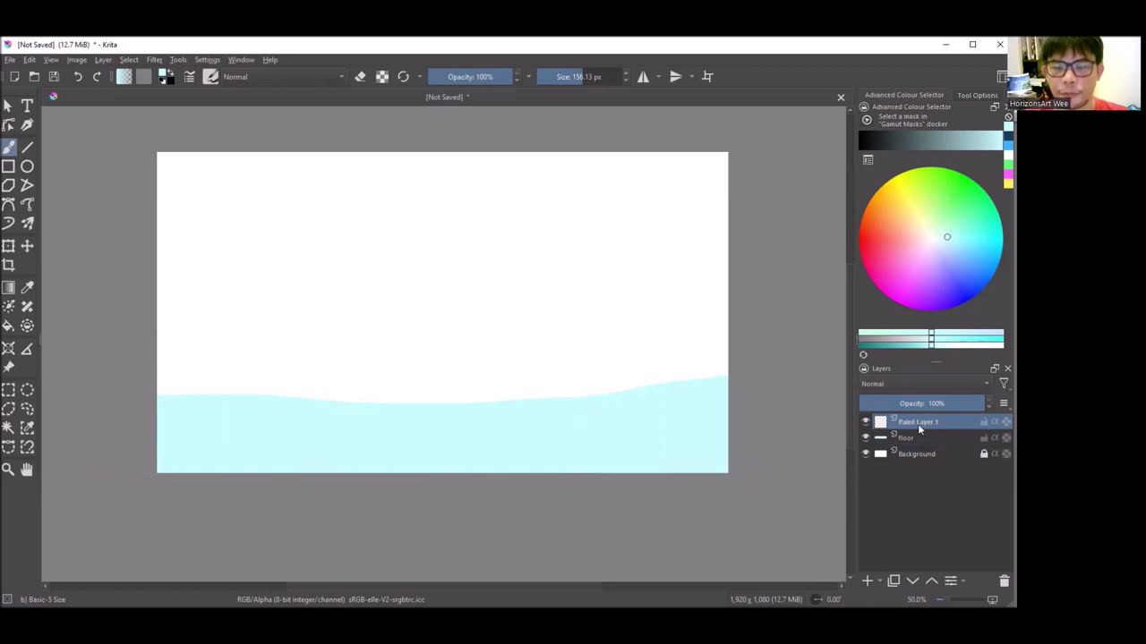
double_click(916, 420)
text(sky)
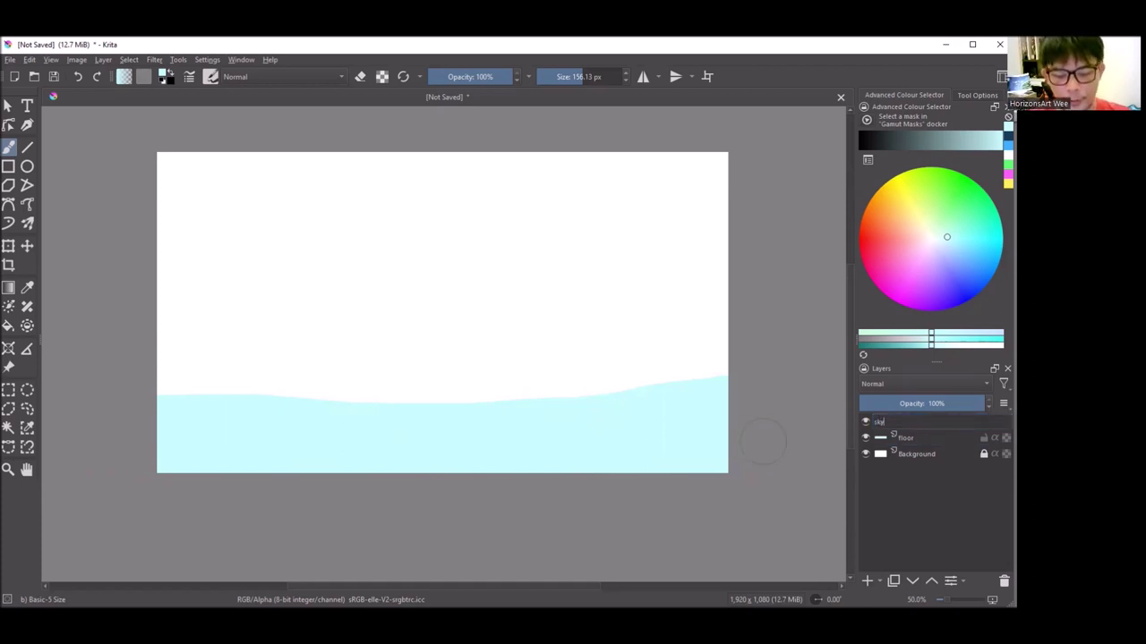
key(Return)
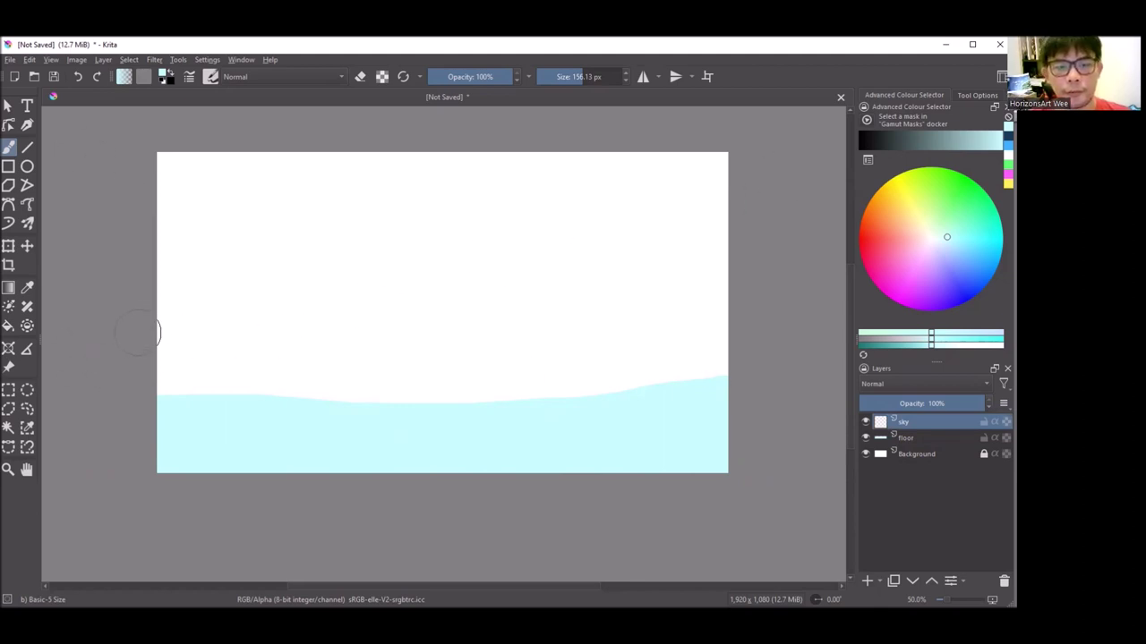
mouse_move(138, 331)
mouse_down()
mouse_move(301, 304)
mouse_move(772, 285)
mouse_up()
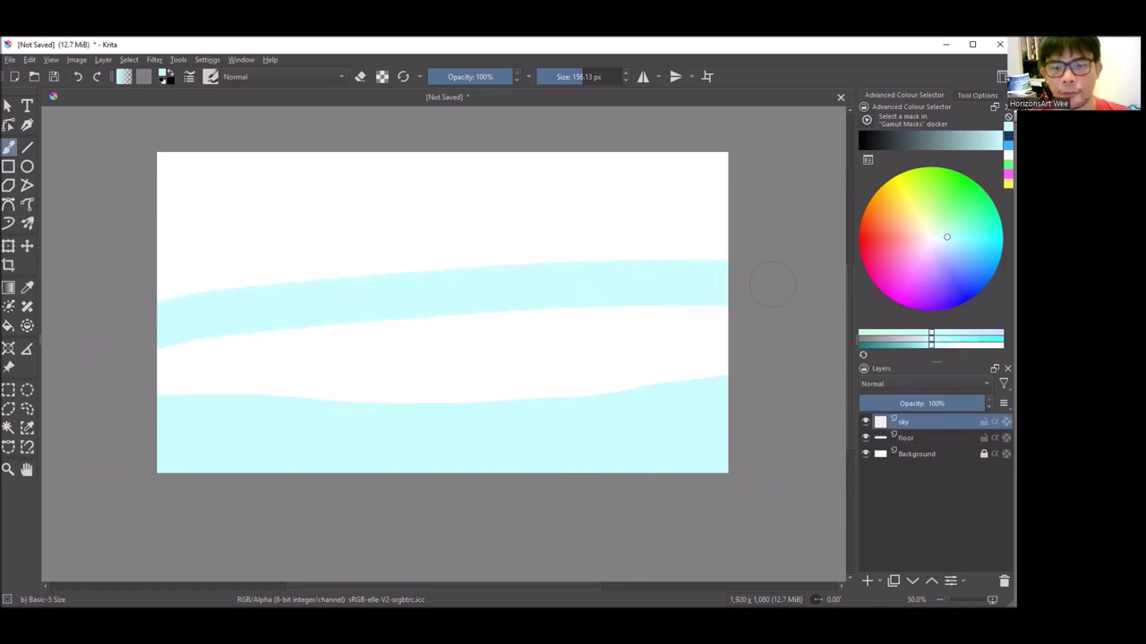
Paint bright blue and dark navy bands above the cyan, darkest along the top edge.
click(980, 260)
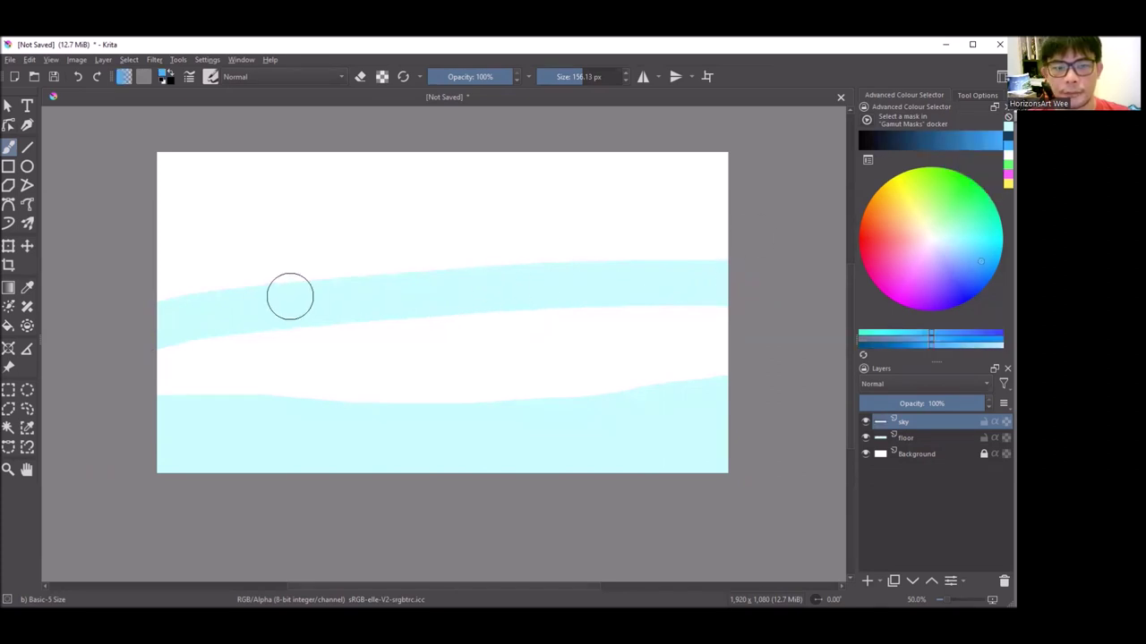
mouse_move(150, 288)
mouse_down()
mouse_move(248, 259)
mouse_move(540, 230)
mouse_move(743, 228)
mouse_up()
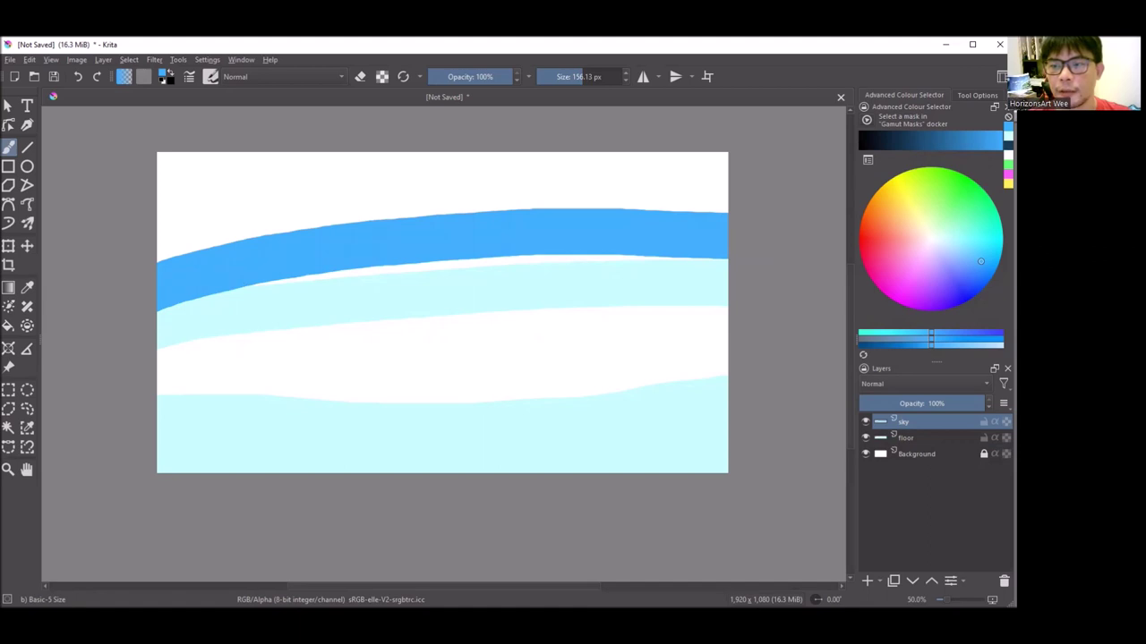
drag(914, 141, 910, 142)
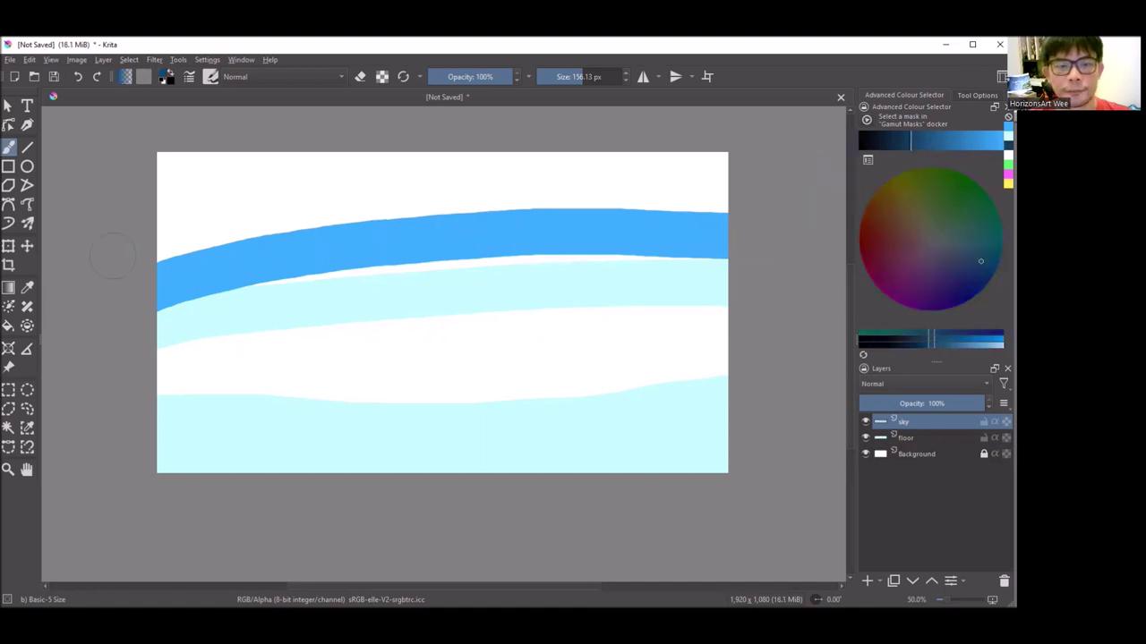
mouse_move(139, 242)
mouse_down()
mouse_move(516, 179)
mouse_move(742, 172)
mouse_up()
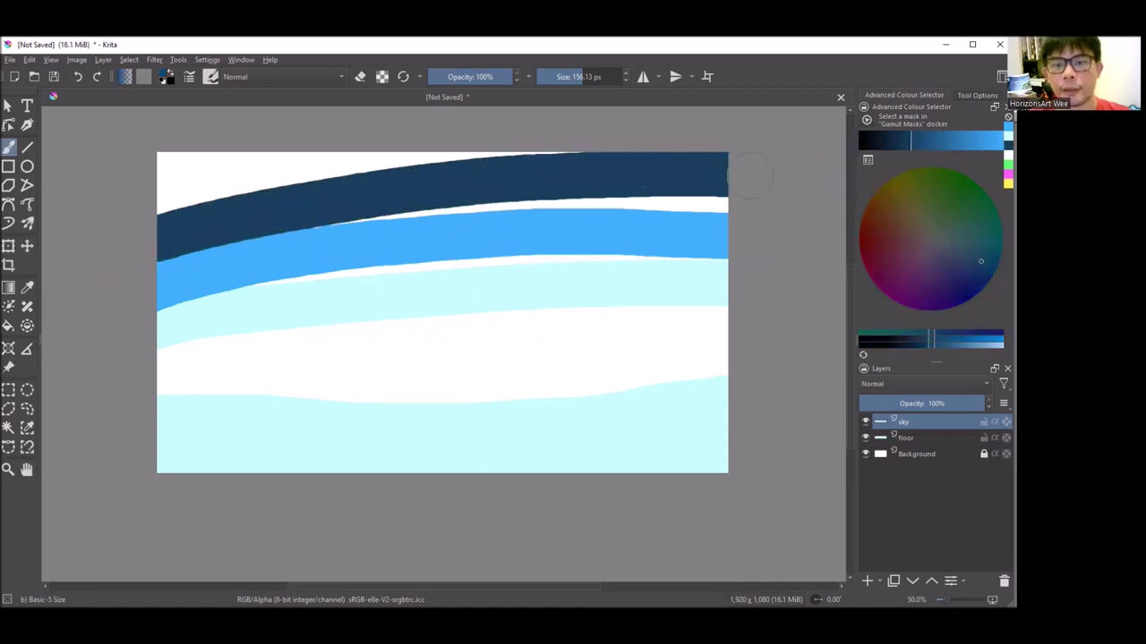
drag(906, 142, 889, 142)
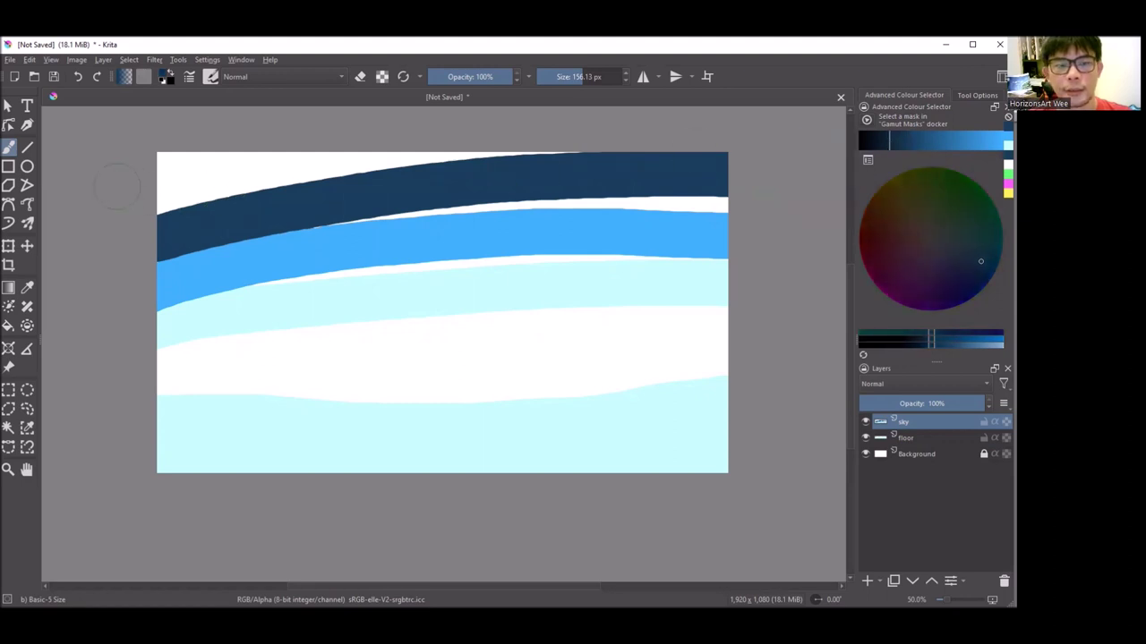
click(154, 175)
drag(157, 174, 430, 150)
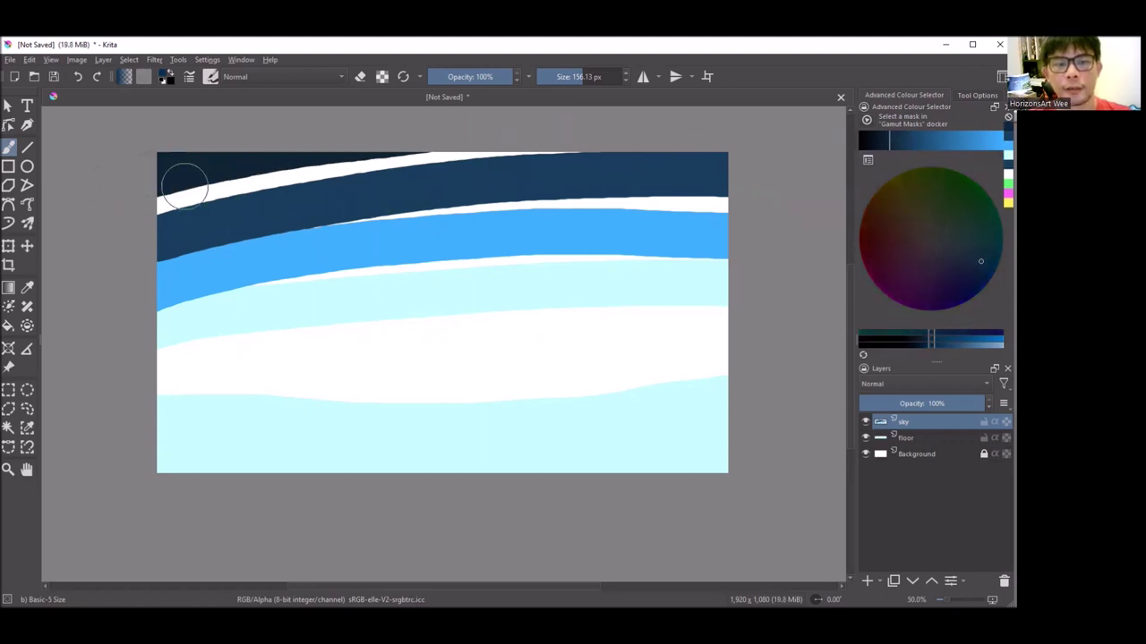
drag(167, 177, 475, 153)
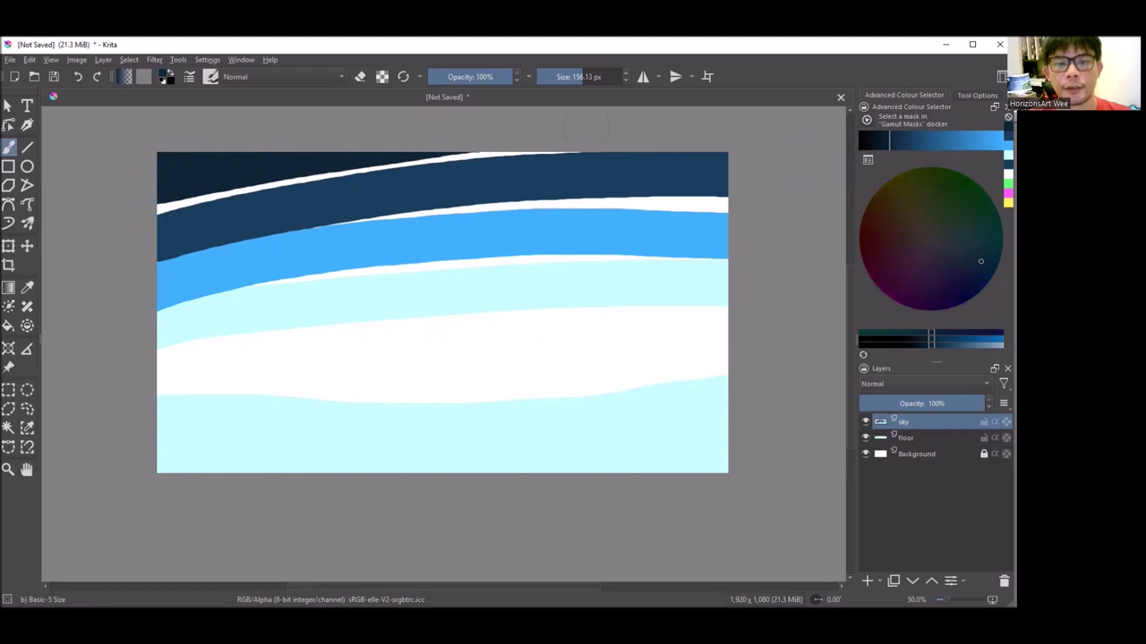
right_click(431, 293)
Try blending the bands with a 241 px Blender Blur brush, undoing the harsh strokes.
click(501, 332)
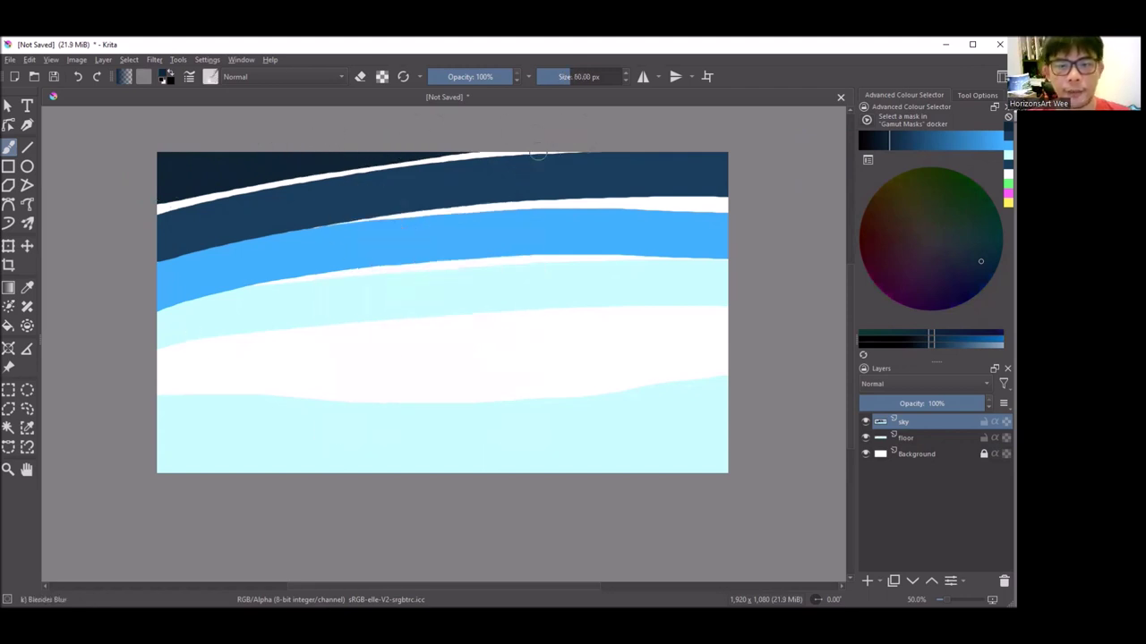
drag(593, 77, 602, 77)
mouse_move(159, 332)
mouse_down()
mouse_move(371, 289)
mouse_move(766, 300)
mouse_up()
mouse_move(174, 277)
mouse_down()
mouse_move(686, 199)
mouse_move(706, 225)
mouse_up()
drag(155, 244, 591, 125)
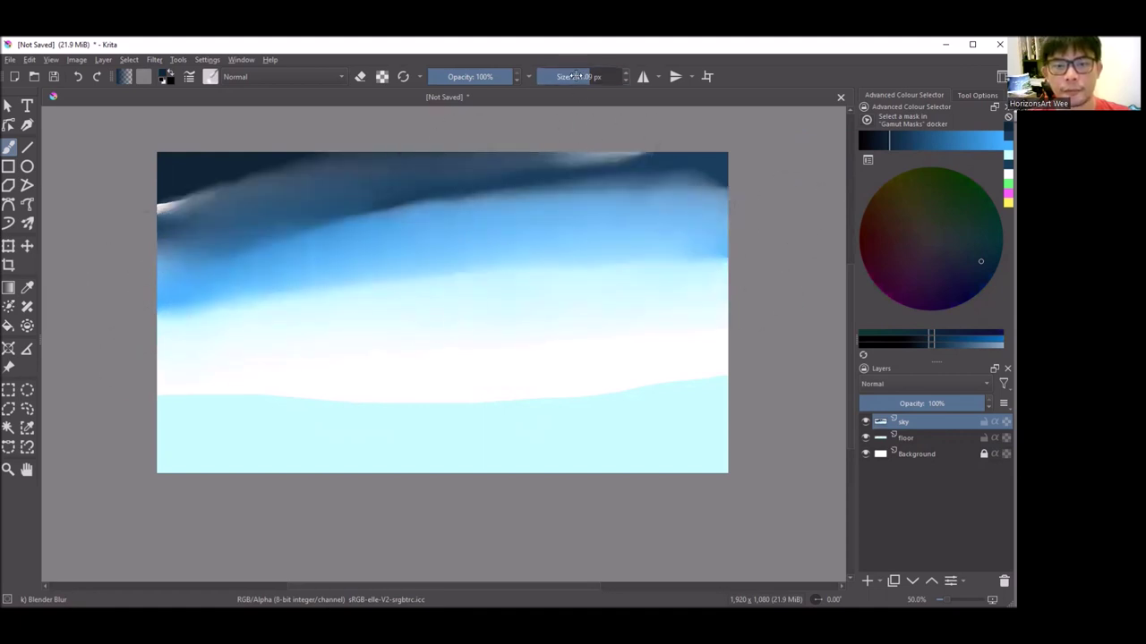
key(ctrl+z)
key(ctrl+z)
key(ctrl+z)
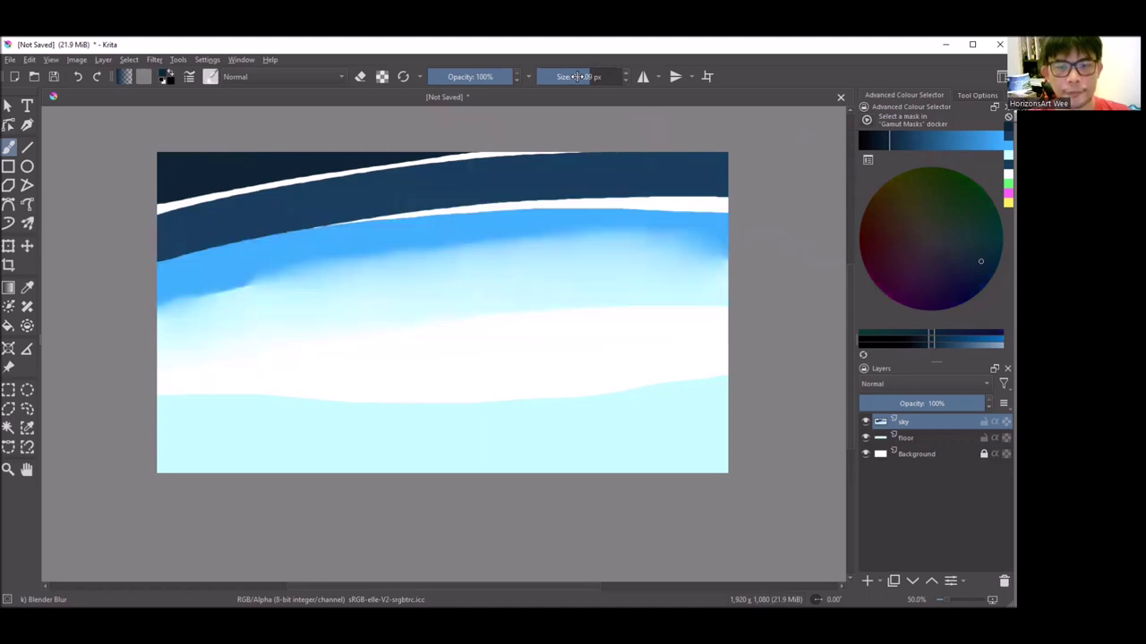
key(ctrl+z)
key(ctrl+z)
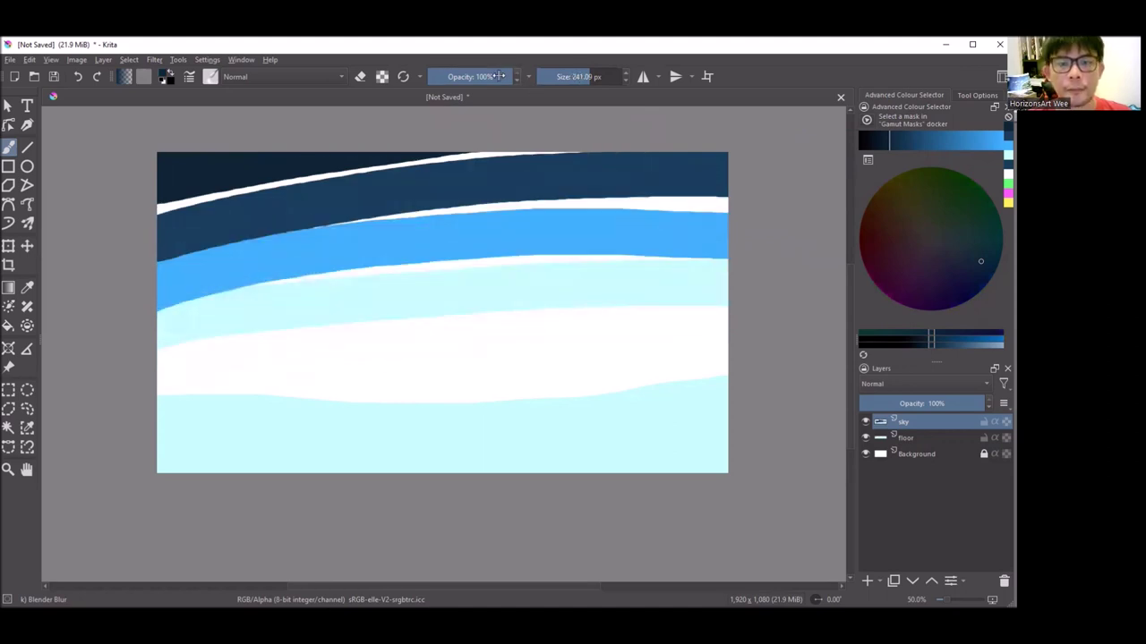
At lower opacity, smudge the bands into a smooth navy-to-white gradient.
drag(498, 76, 461, 79)
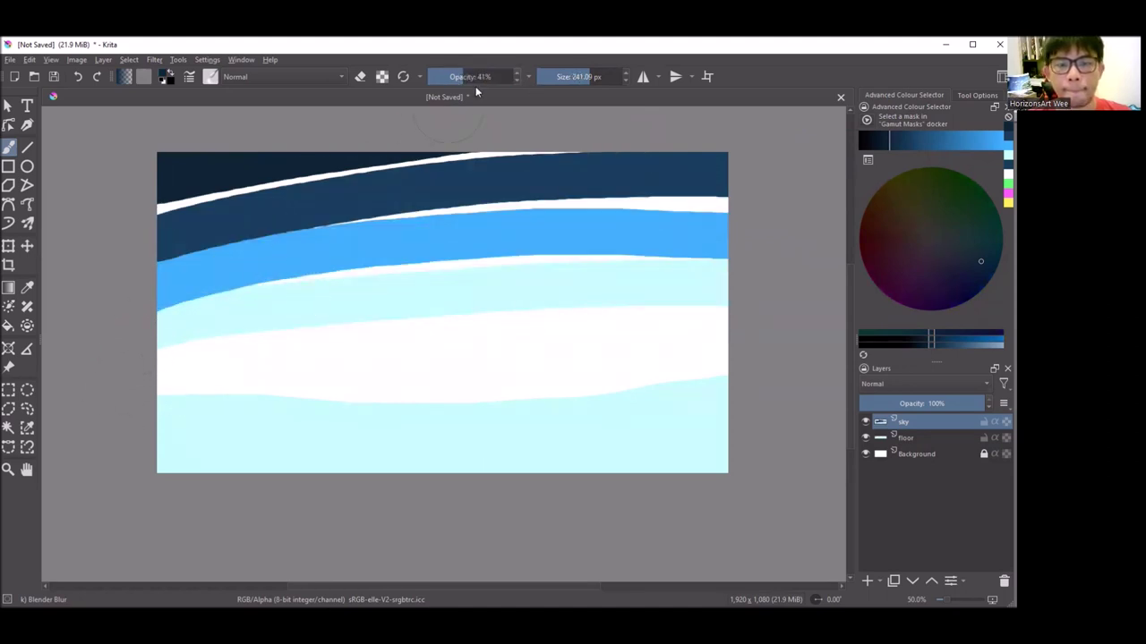
mouse_move(206, 356)
mouse_down()
mouse_move(173, 341)
mouse_move(695, 287)
mouse_move(215, 302)
mouse_move(213, 273)
mouse_move(358, 243)
mouse_move(627, 220)
mouse_up()
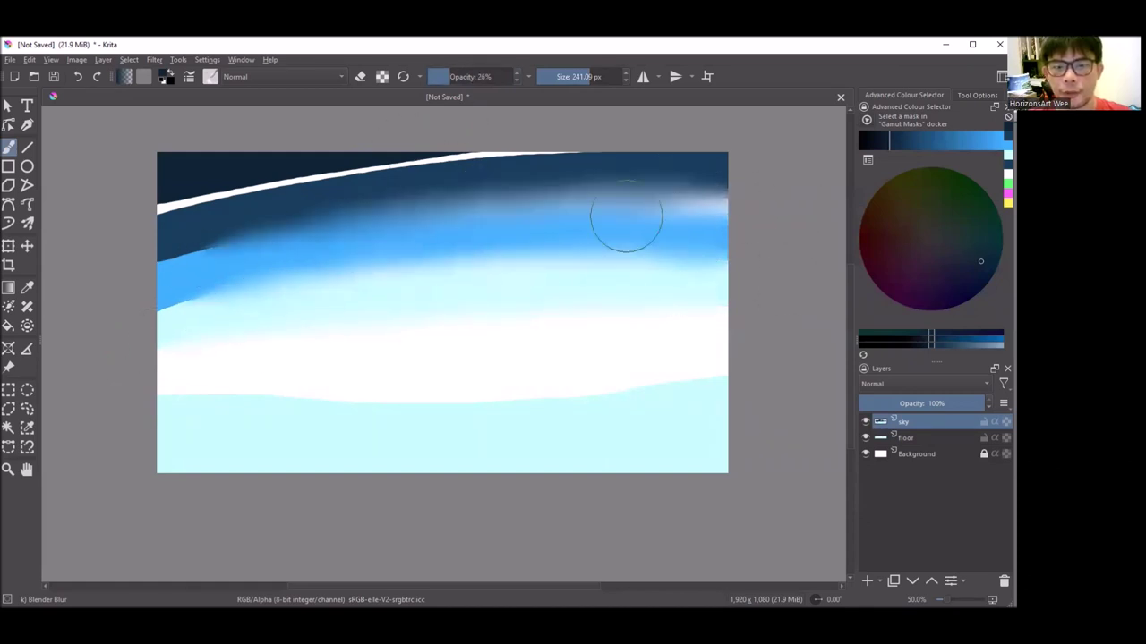
mouse_move(210, 258)
mouse_down()
mouse_move(300, 189)
mouse_move(537, 161)
mouse_move(179, 174)
mouse_up()
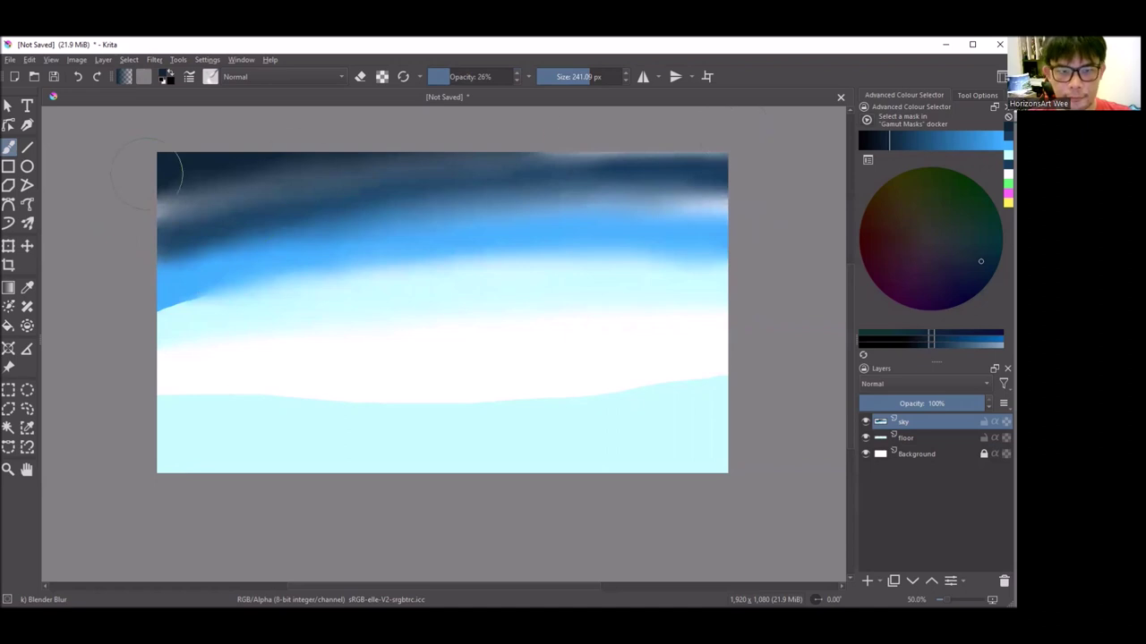
mouse_move(143, 214)
mouse_down()
mouse_move(588, 200)
mouse_move(281, 225)
mouse_move(302, 243)
mouse_move(540, 226)
mouse_move(266, 289)
mouse_move(775, 275)
mouse_up()
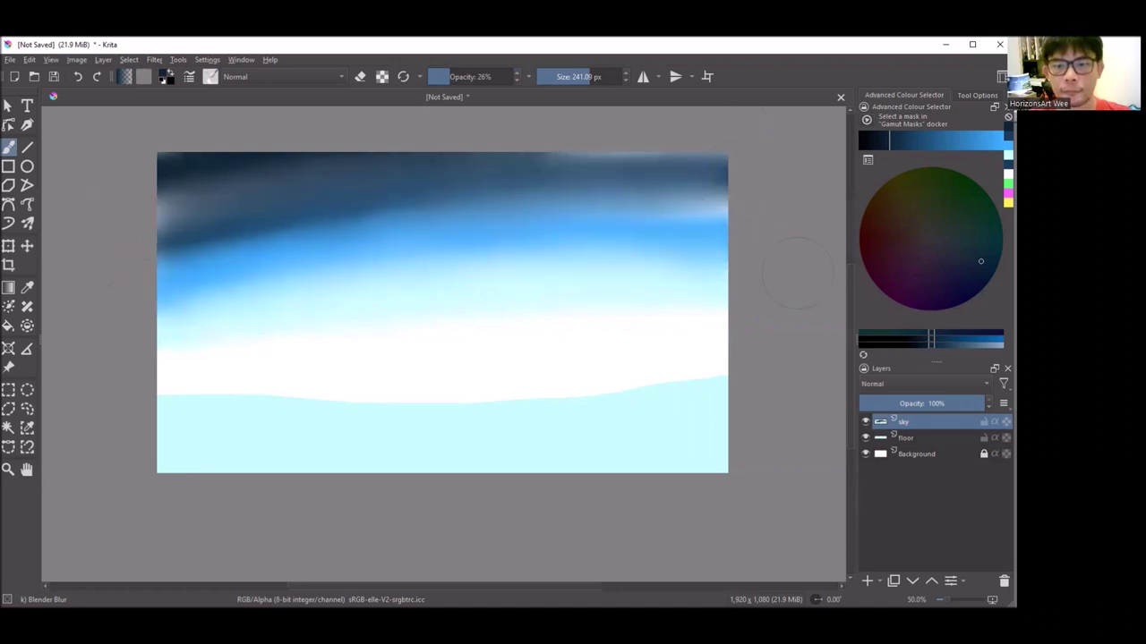
drag(769, 217, 781, 137)
mouse_move(215, 163)
mouse_down()
mouse_move(188, 179)
mouse_move(209, 166)
mouse_up()
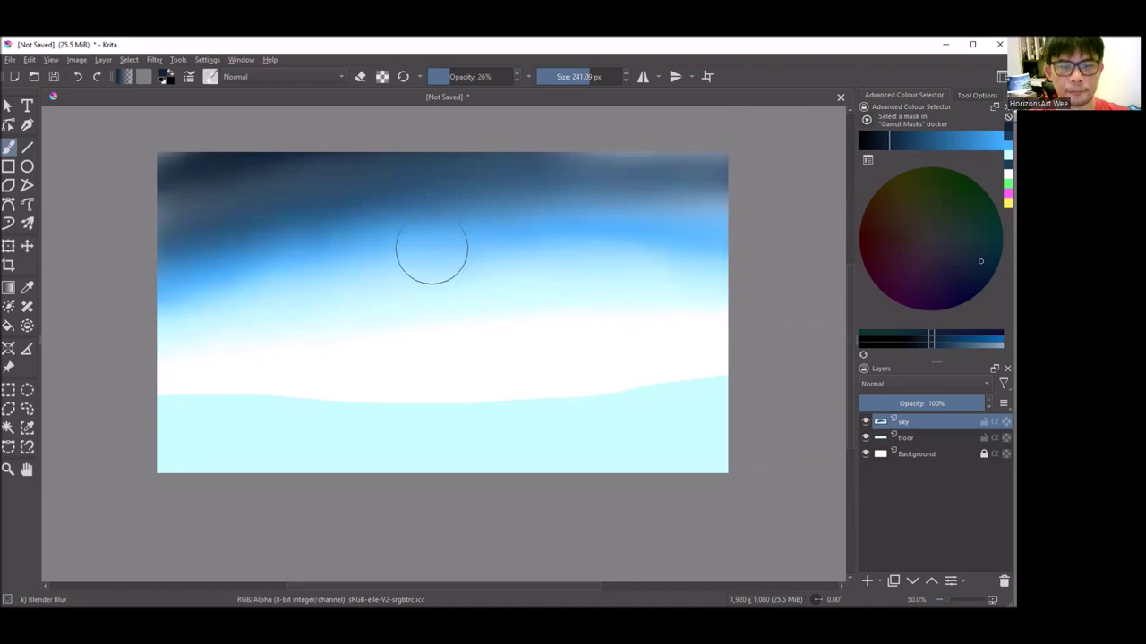
scroll(509, 242, down, 2)
scroll(510, 243, up, 2)
scroll(521, 271, down, 1)
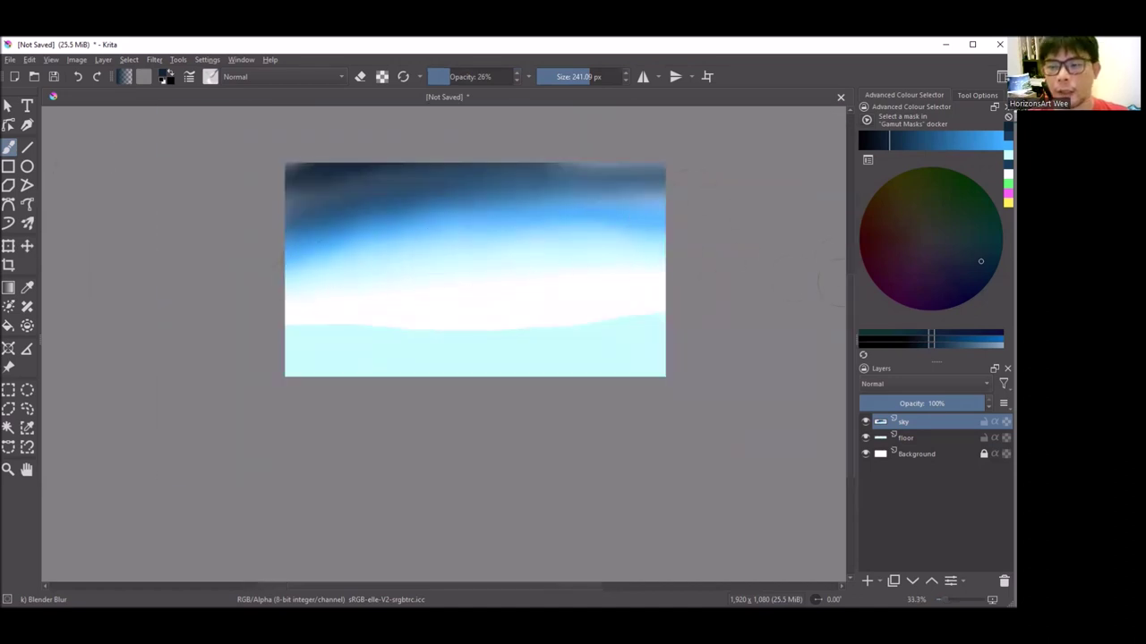
Add a new layer above sky and name it 'clouds'.
click(867, 580)
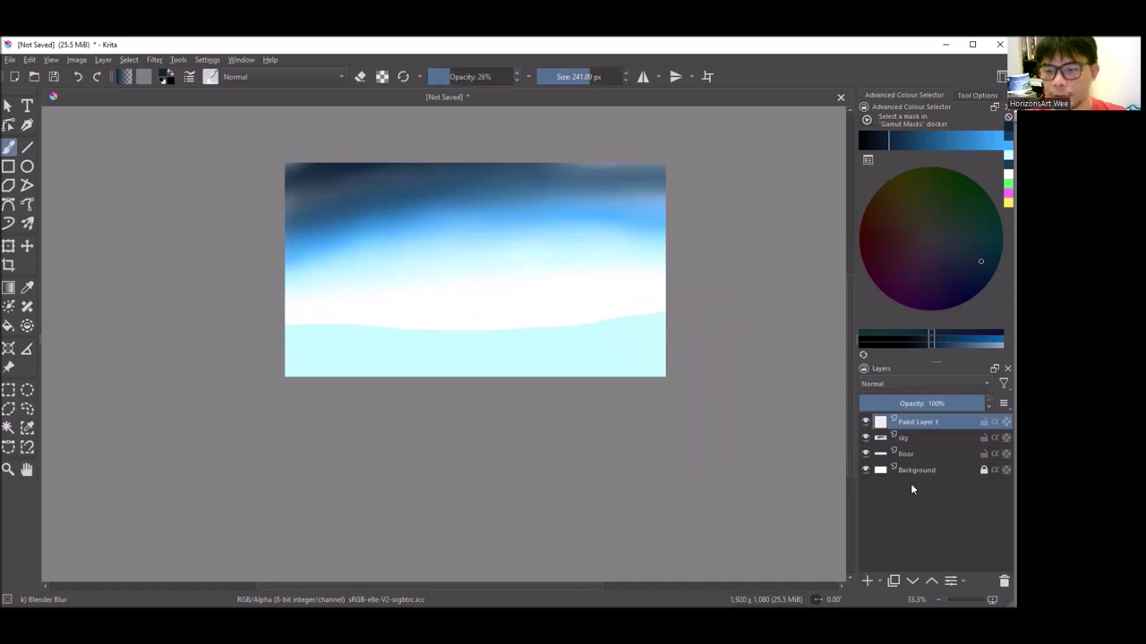
double_click(906, 423)
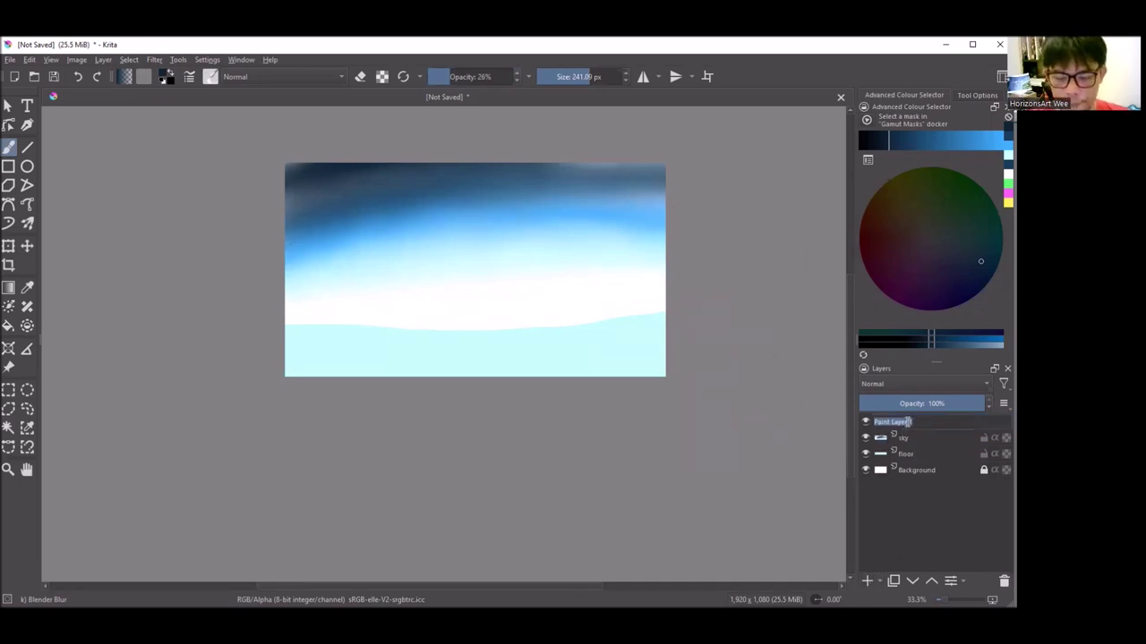
text(clouds)
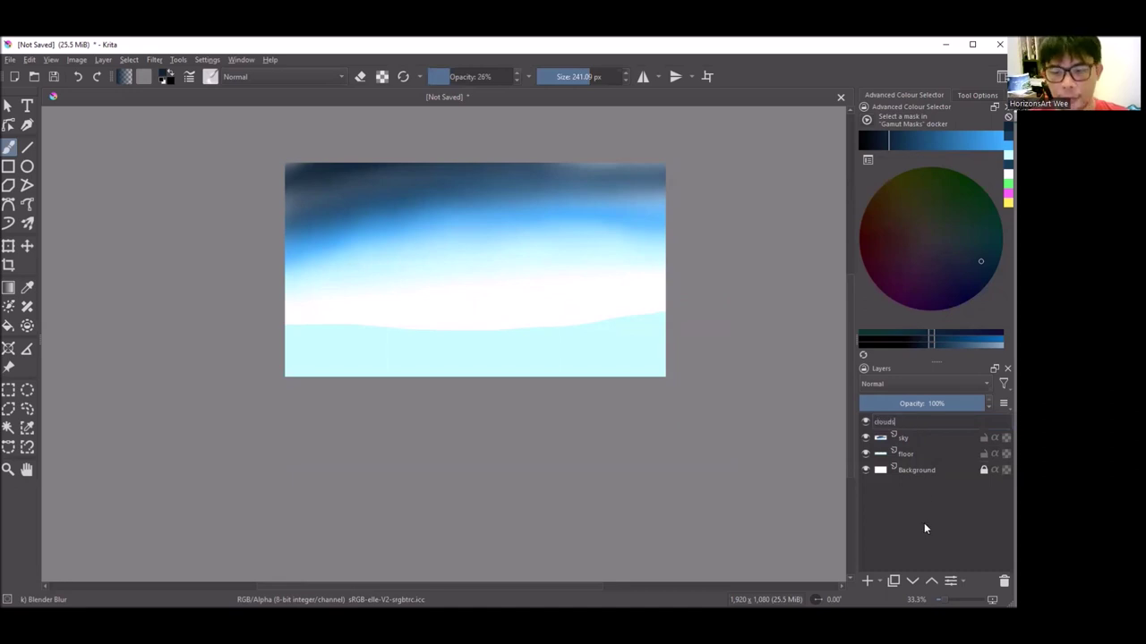
key(Return)
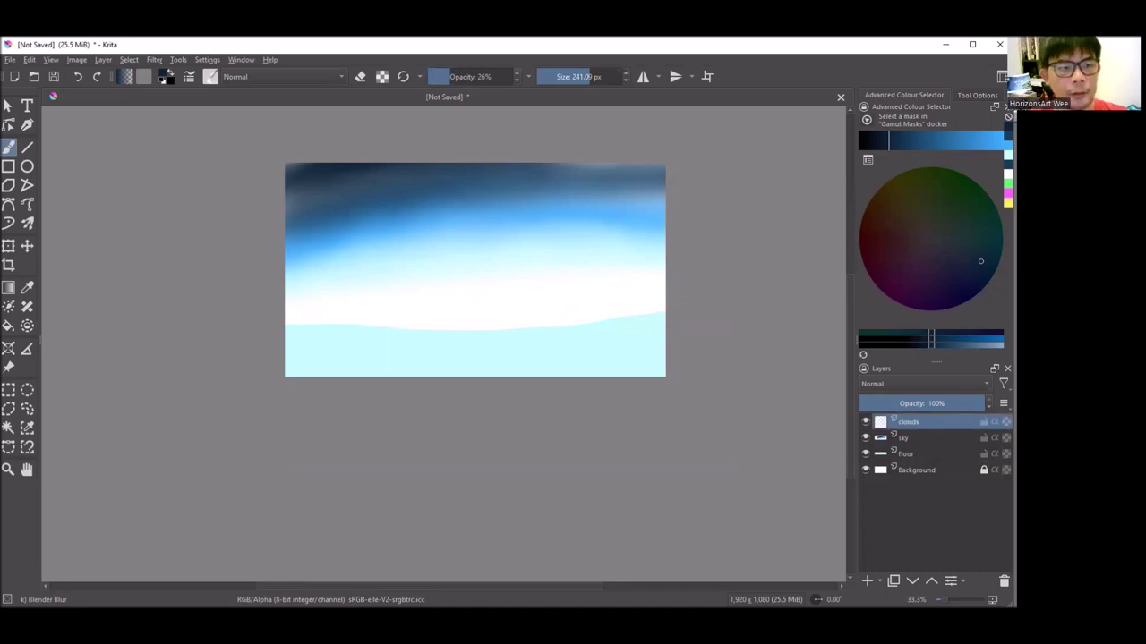
right_click(303, 231)
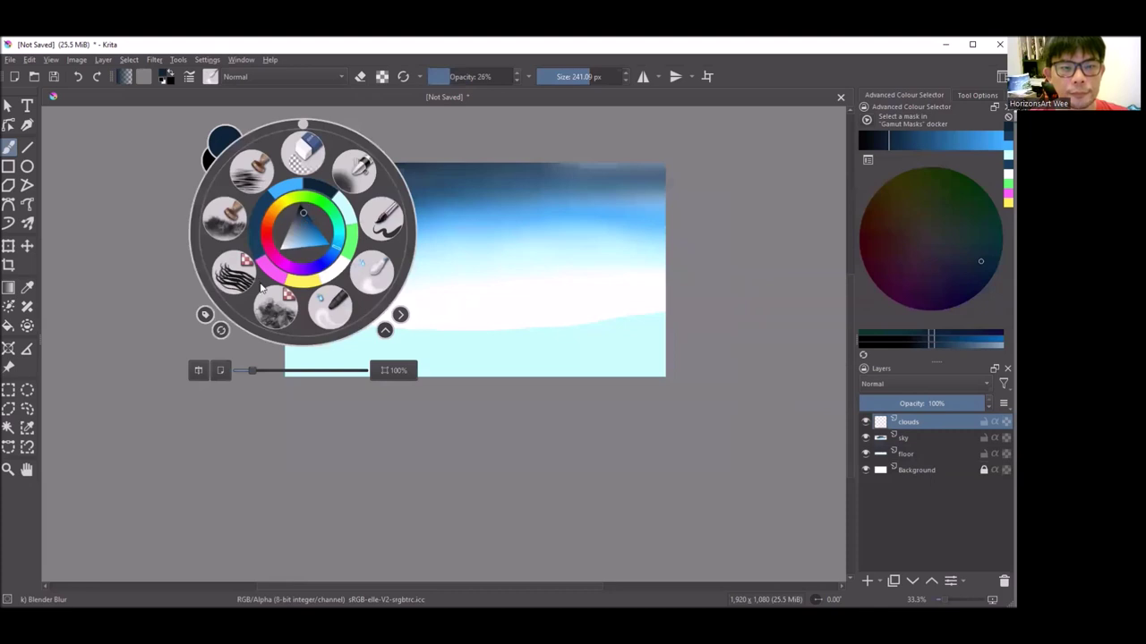
Paint soft white clouds upper-right and upper-left with Texture Big at about 43% opacity, 195 px.
click(278, 311)
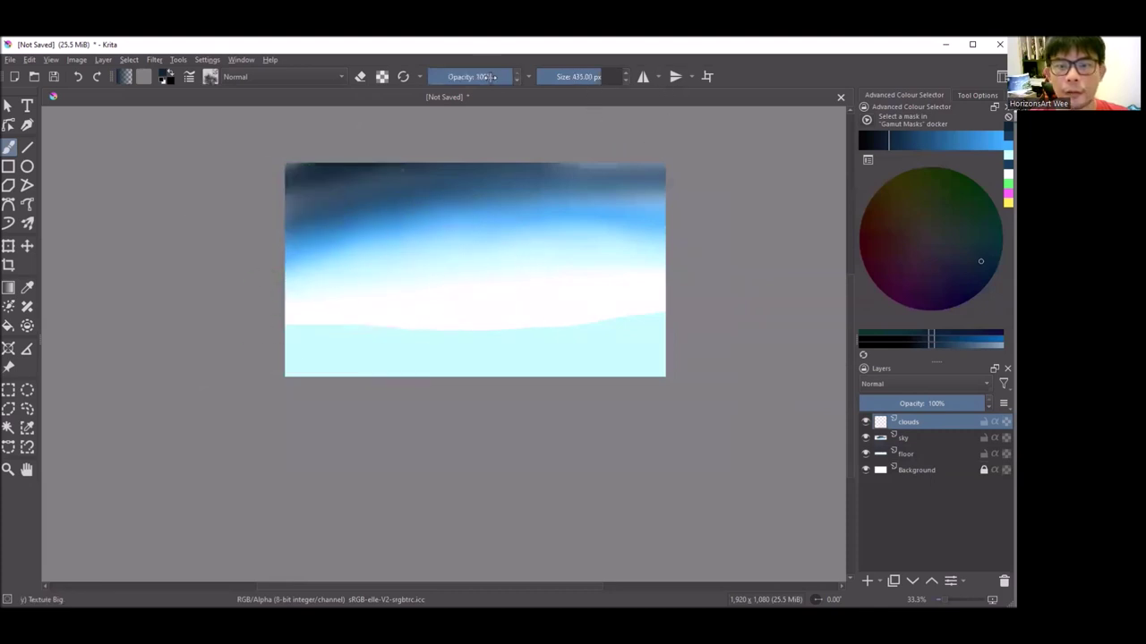
drag(489, 77, 467, 77)
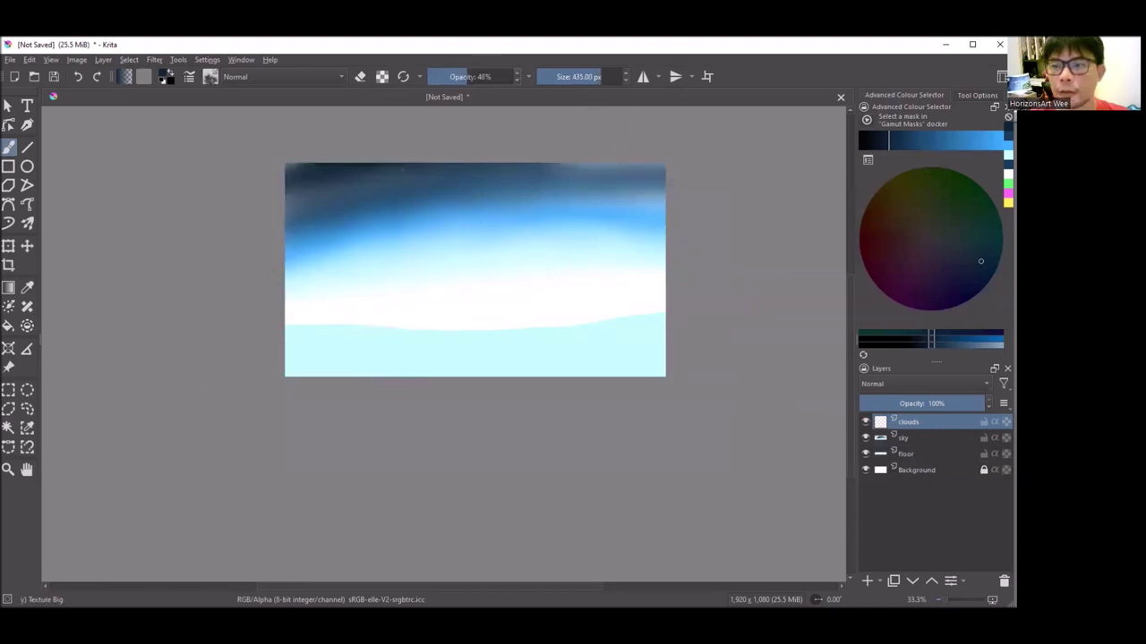
ctrl+click(541, 224)
scroll(538, 217, up, 1)
drag(538, 217, 531, 141)
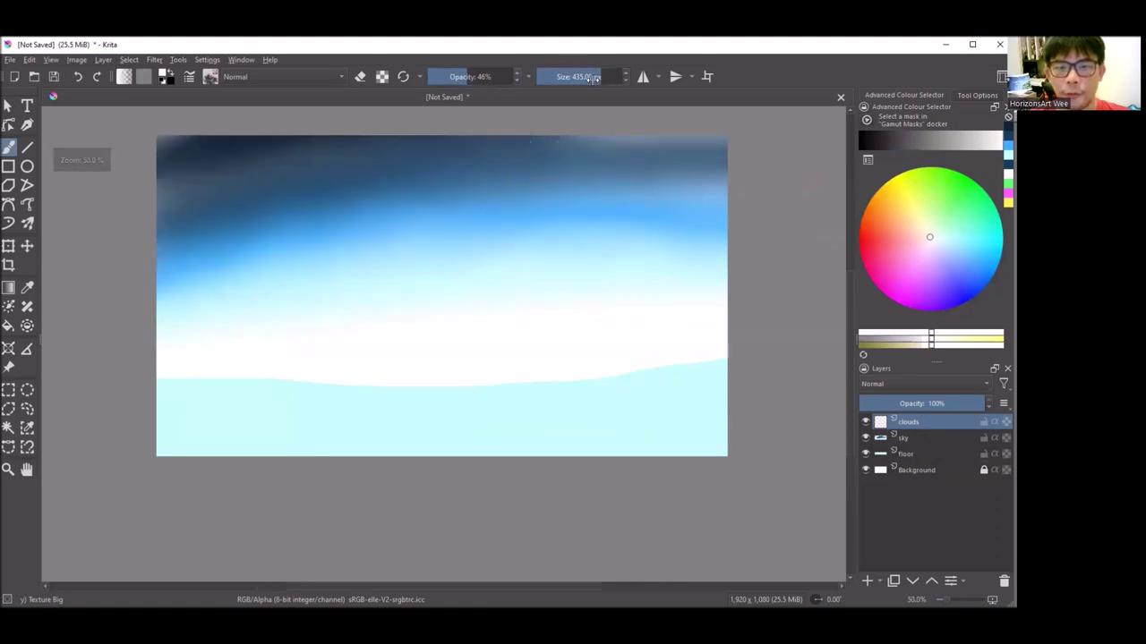
mouse_move(693, 214)
mouse_down()
mouse_move(701, 204)
mouse_move(639, 209)
mouse_move(696, 205)
mouse_move(600, 230)
mouse_move(644, 242)
mouse_move(689, 220)
mouse_up()
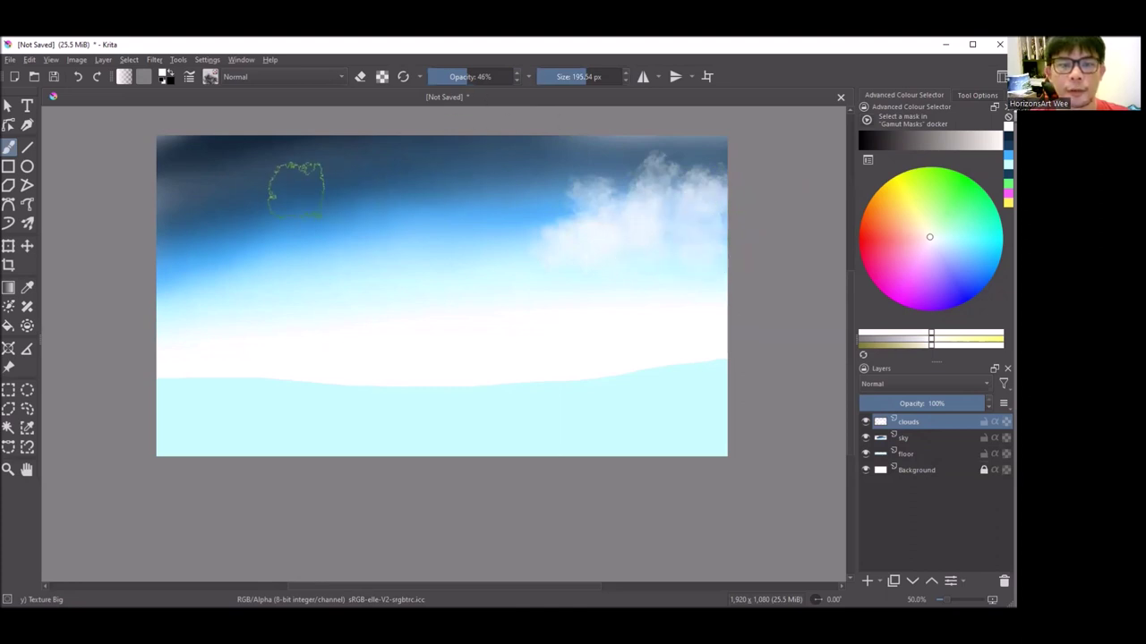
drag(255, 185, 273, 186)
mouse_move(342, 190)
mouse_down()
mouse_move(314, 239)
mouse_move(256, 243)
mouse_move(388, 239)
mouse_move(217, 242)
mouse_move(317, 218)
mouse_move(332, 251)
mouse_move(199, 256)
mouse_move(379, 248)
mouse_move(296, 196)
mouse_move(421, 220)
mouse_up()
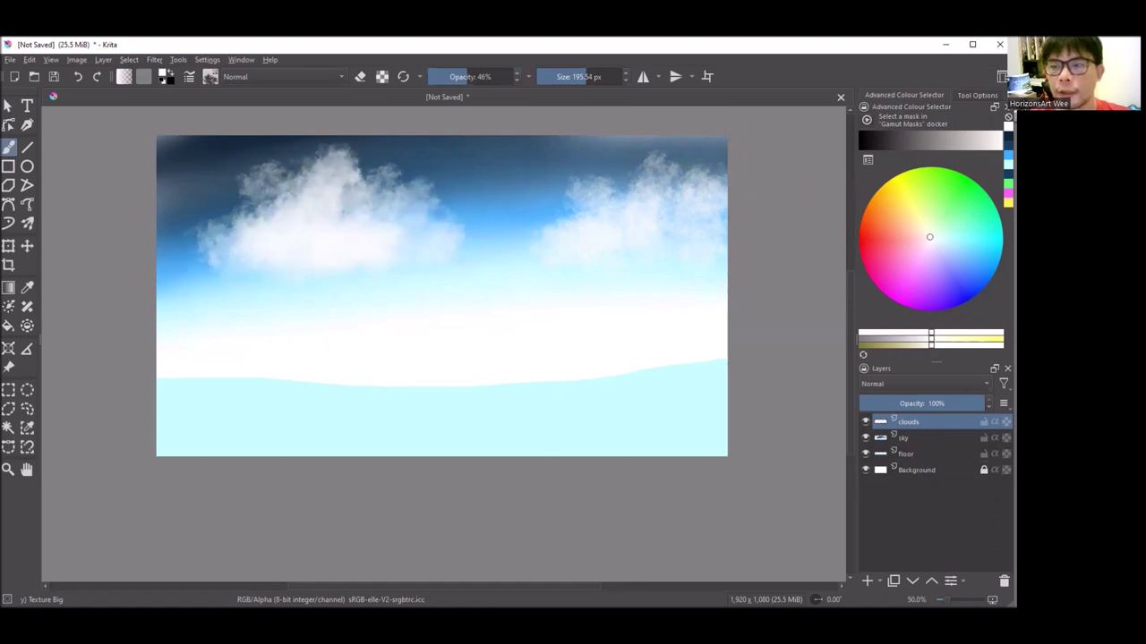
Shade the clouds with a medium blue at 31% brush opacity.
click(1007, 154)
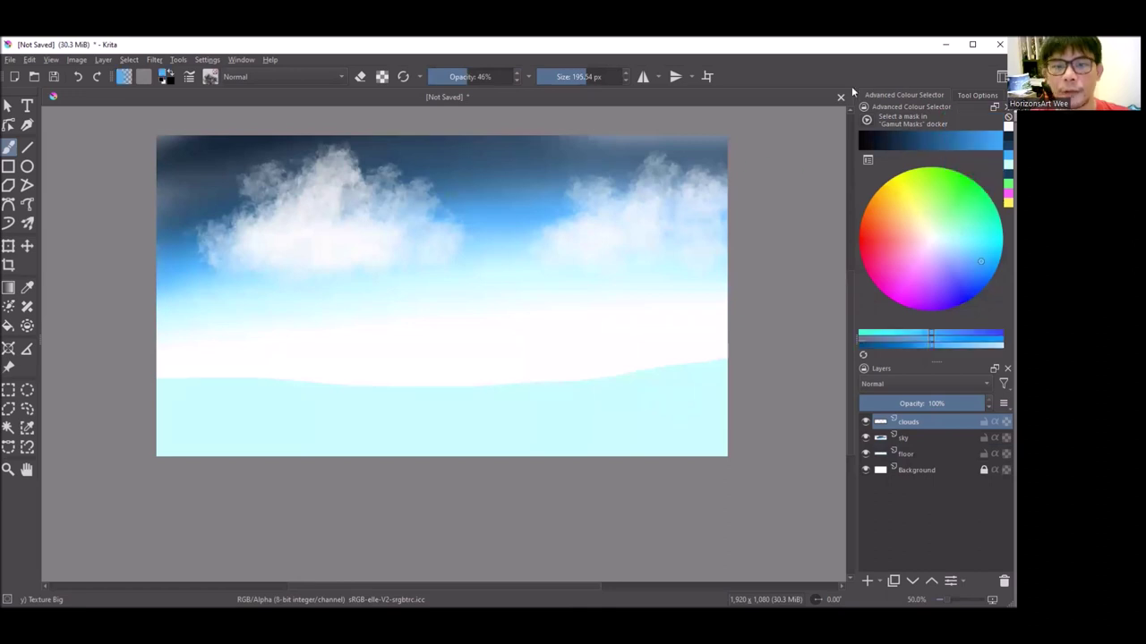
scroll(349, 197, up, 1)
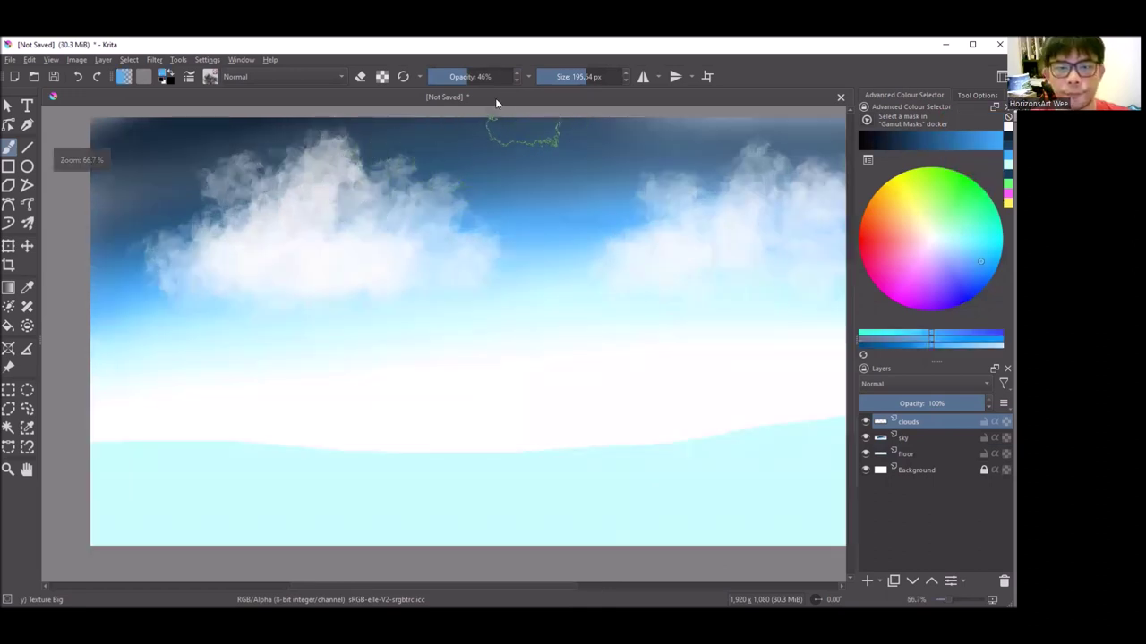
drag(492, 71, 459, 75)
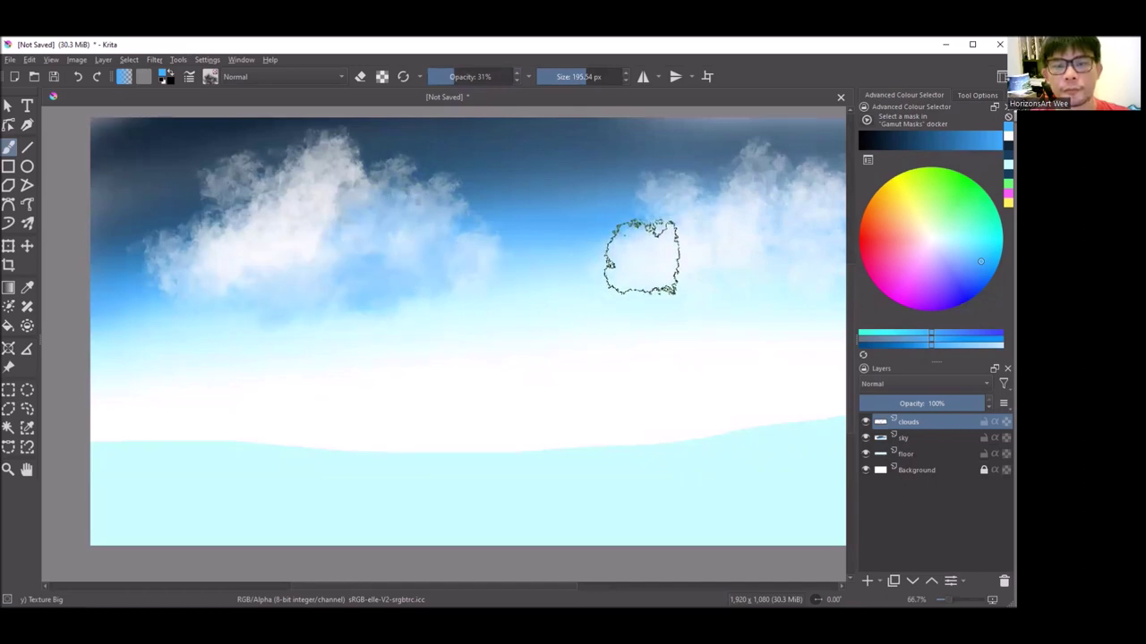
scroll(586, 269, down, 3)
scroll(584, 270, up, 2)
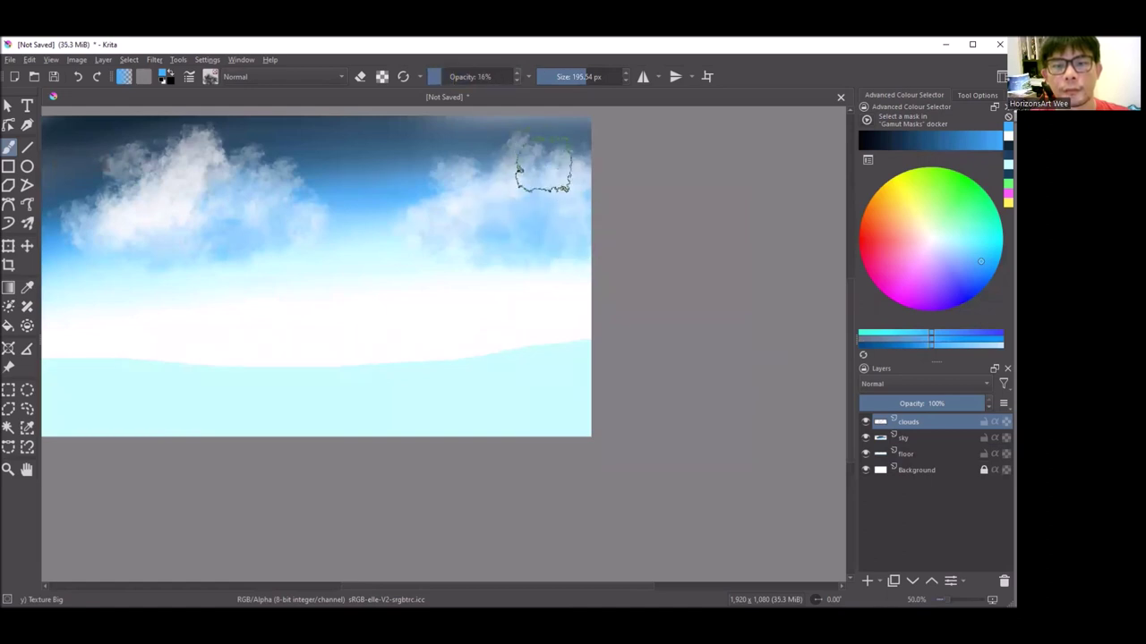
scroll(457, 174, down, 1)
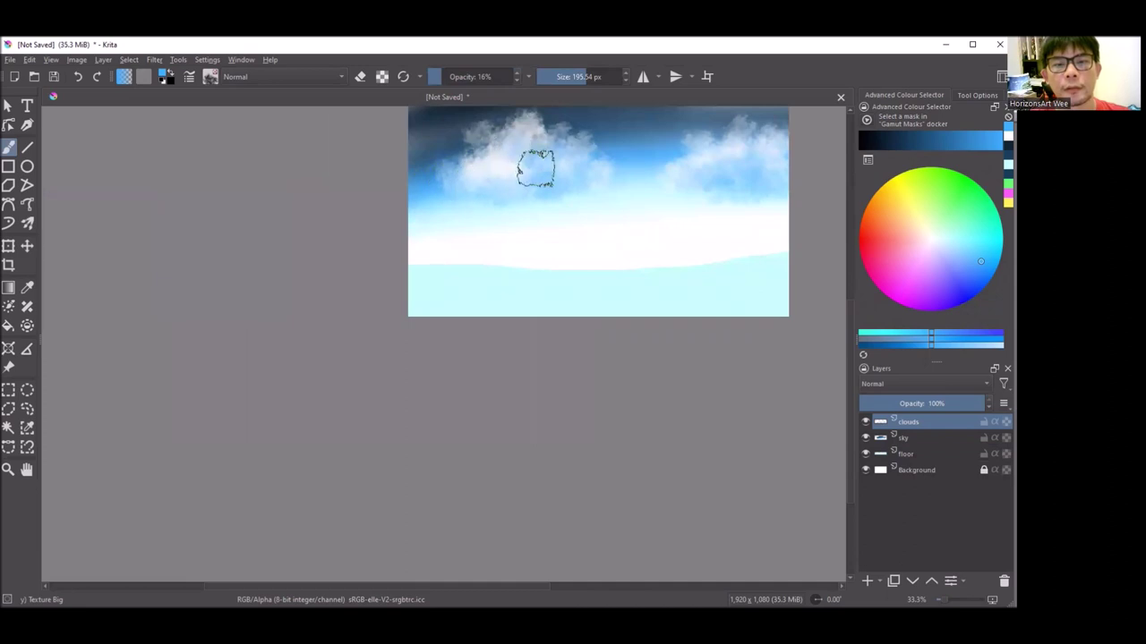
scroll(582, 170, down, 3)
scroll(492, 166, up, 2)
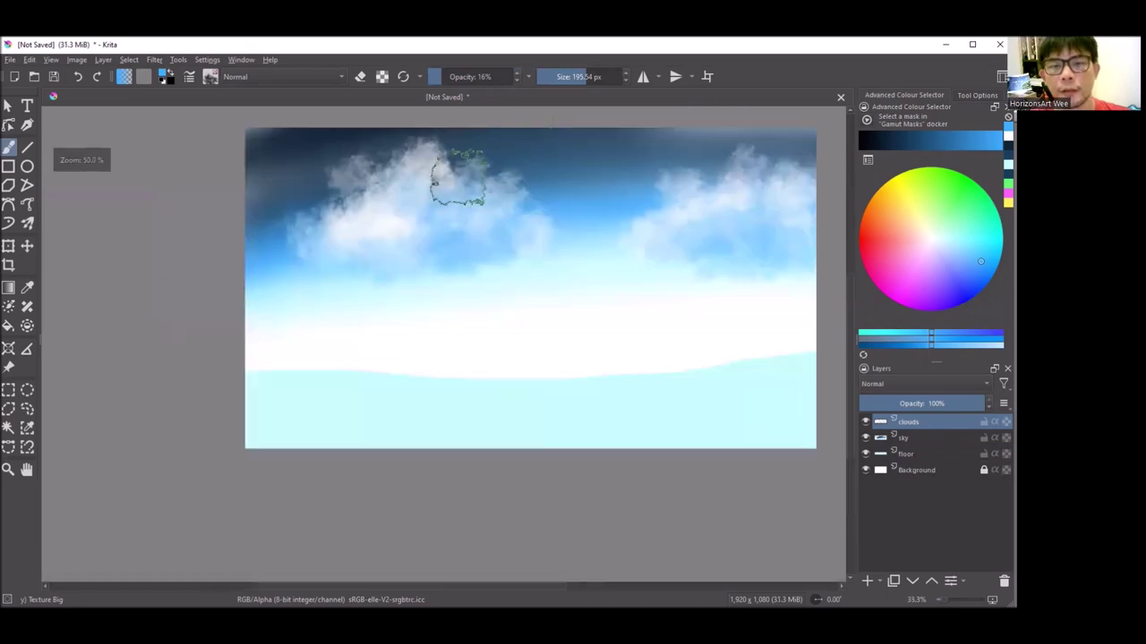
scroll(448, 161, up, 2)
Add more near-white soft clouds along the whole top of the sky at 16% opacity.
ctrl+click(420, 179)
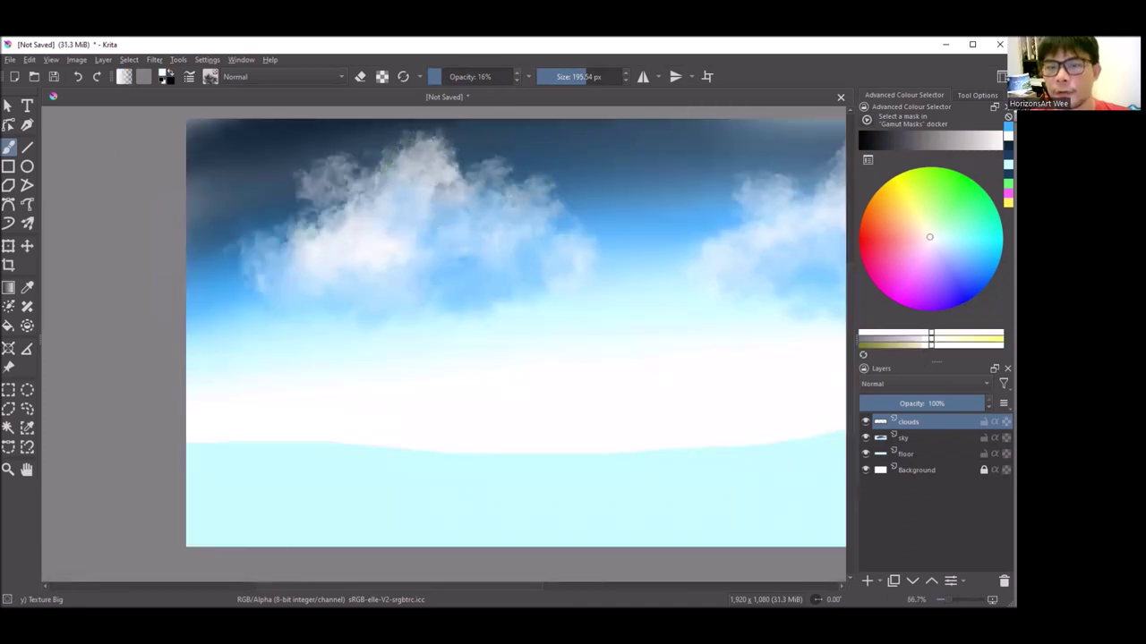
scroll(421, 179, up, 4)
scroll(421, 179, down, 2)
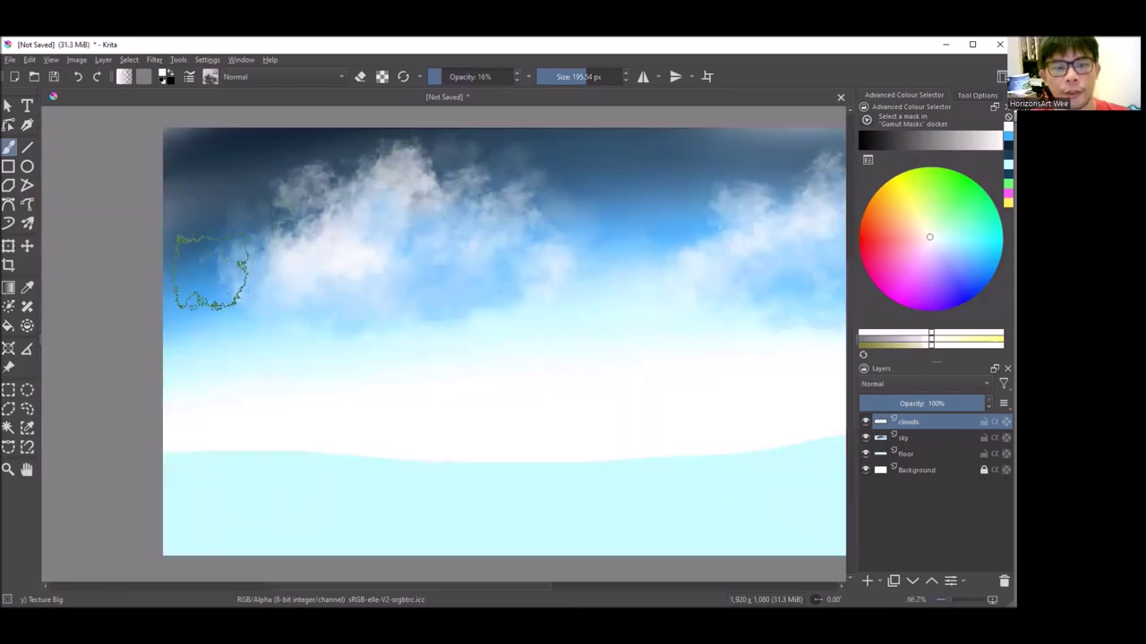
scroll(293, 222, down, 3)
scroll(473, 215, up, 1)
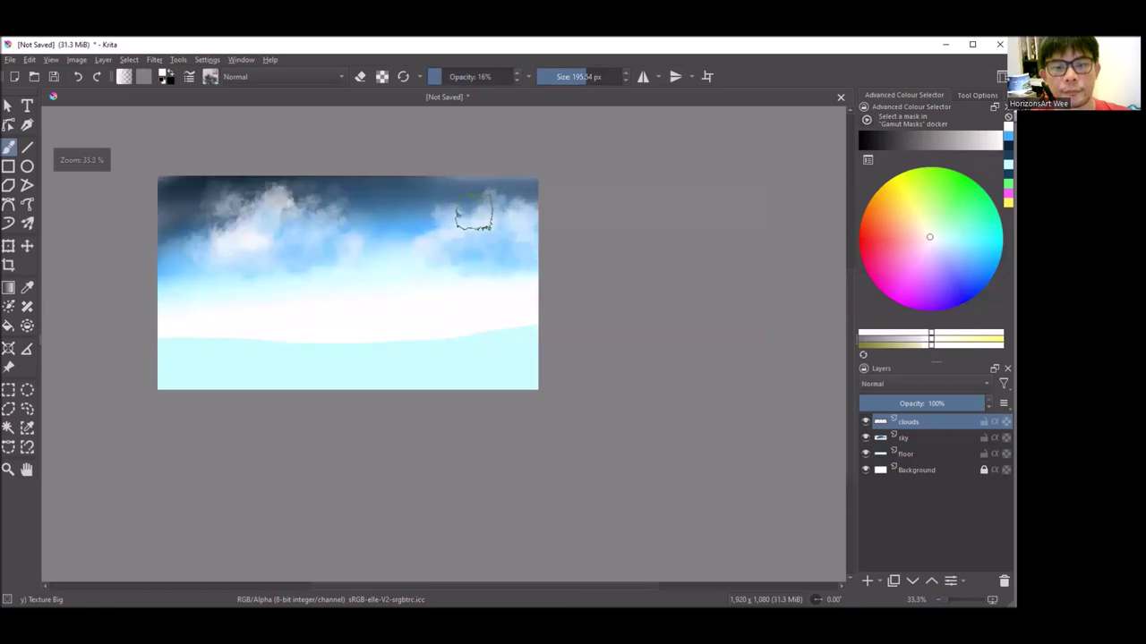
drag(526, 254, 540, 186)
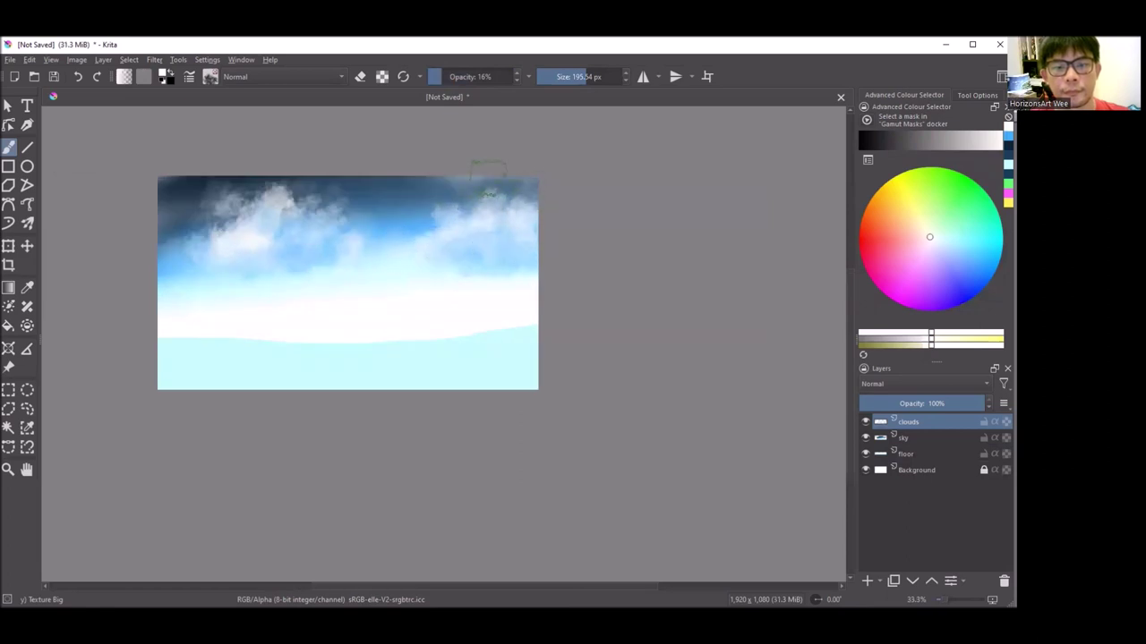
scroll(539, 186, up, 2)
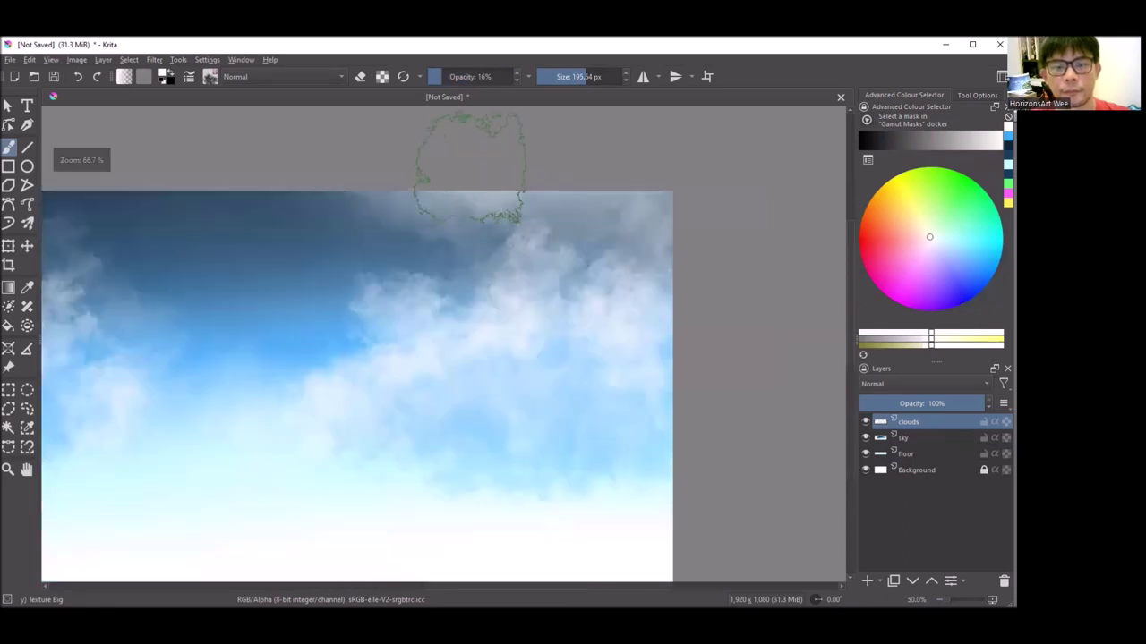
scroll(671, 242, down, 1)
scroll(674, 249, up, 1)
scroll(409, 179, up, 1)
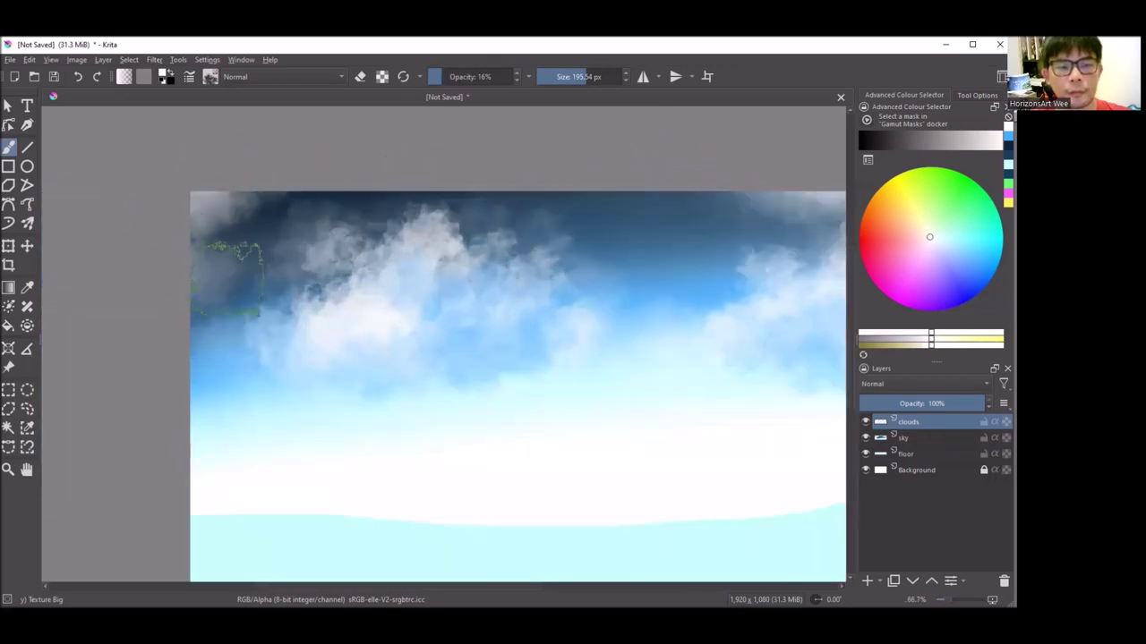
scroll(219, 268, down, 1)
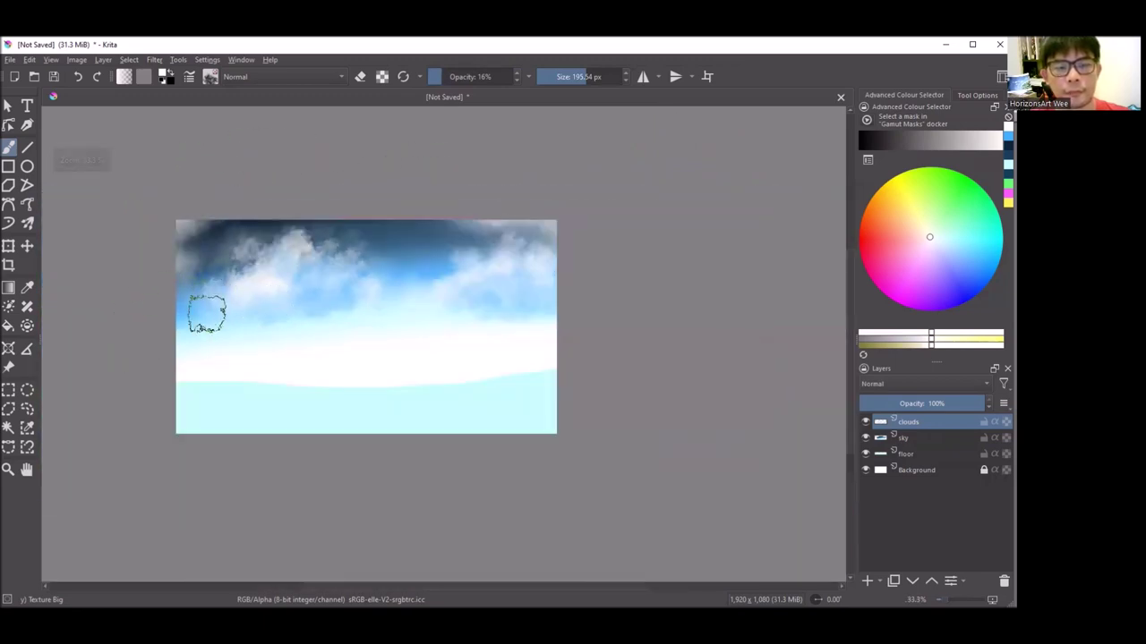
scroll(428, 315, up, 2)
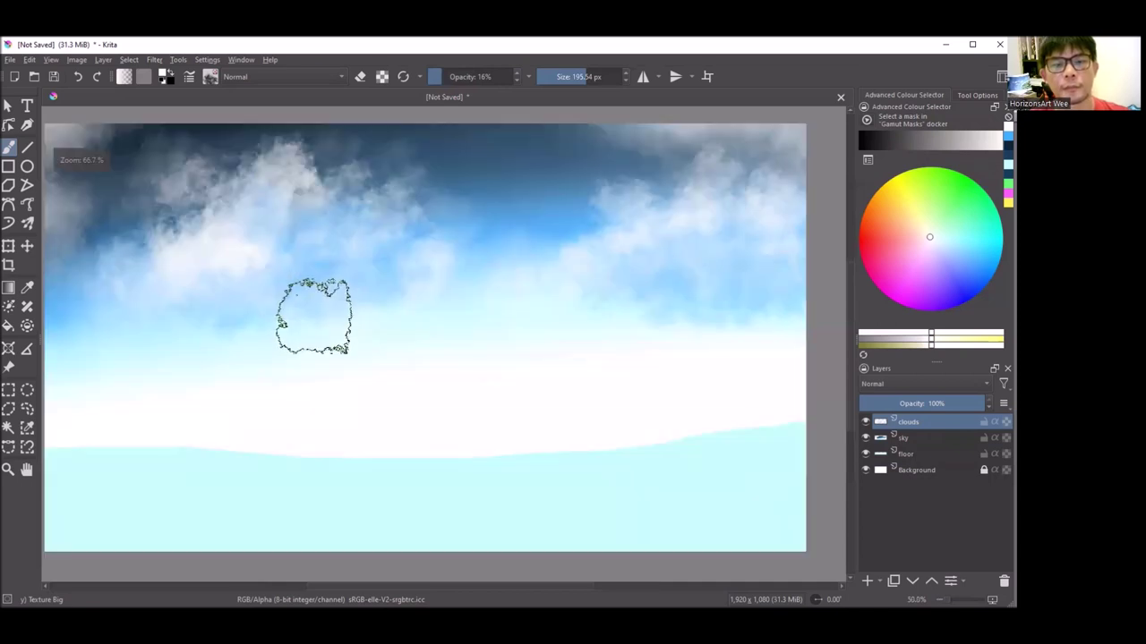
scroll(478, 283, down, 1)
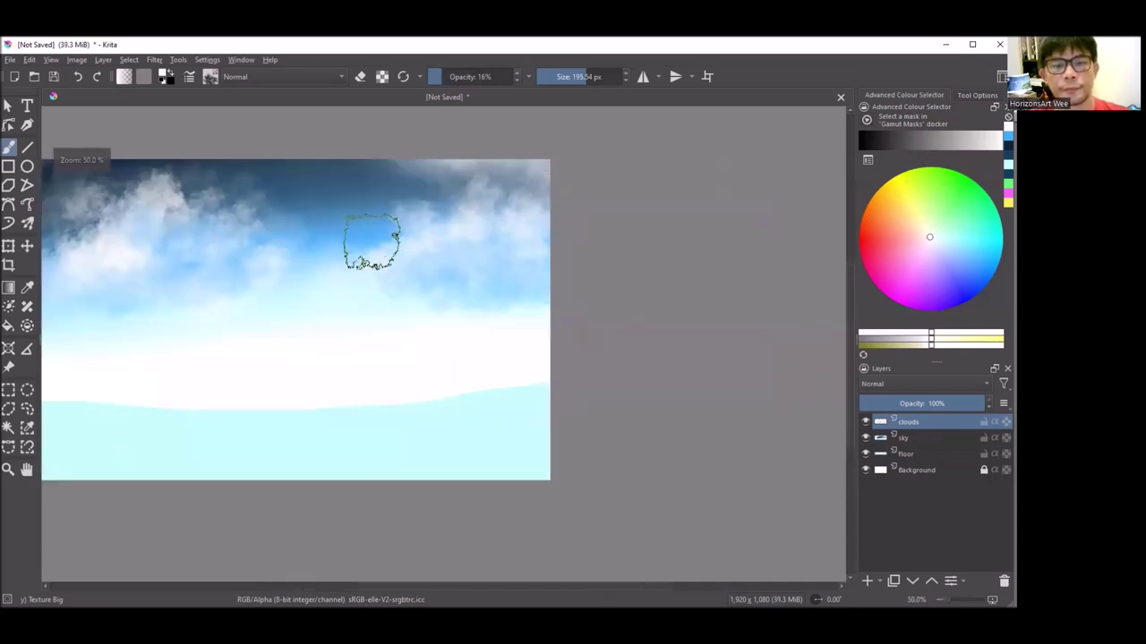
scroll(501, 254, down, 2)
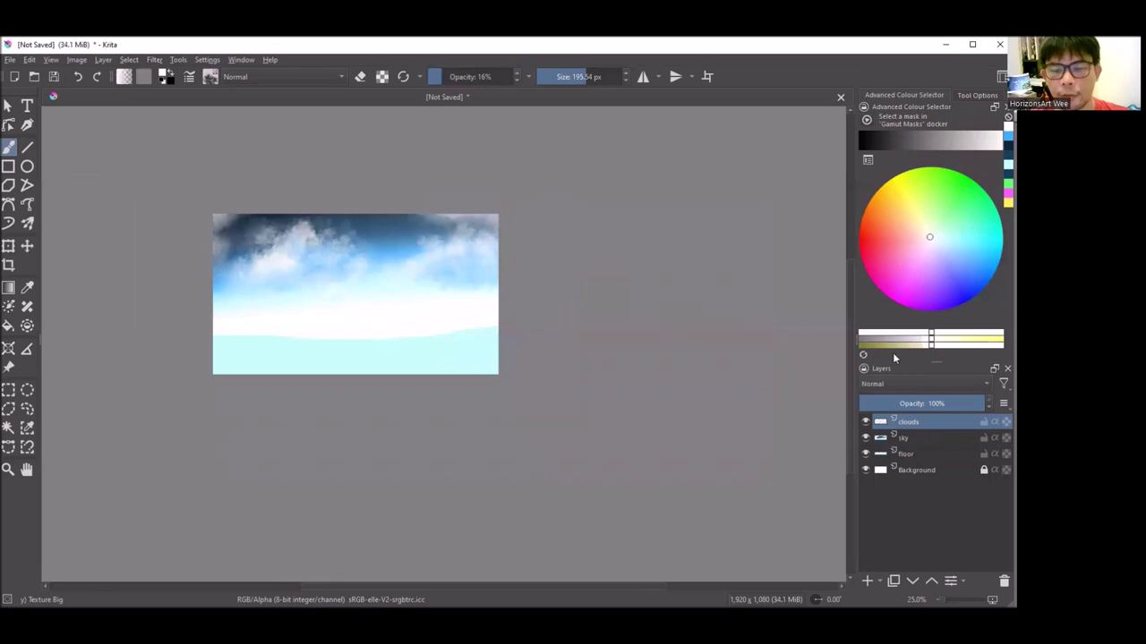
Add a layer named 'star' and move it between clouds and sky.
click(866, 582)
double_click(917, 422)
text(star)
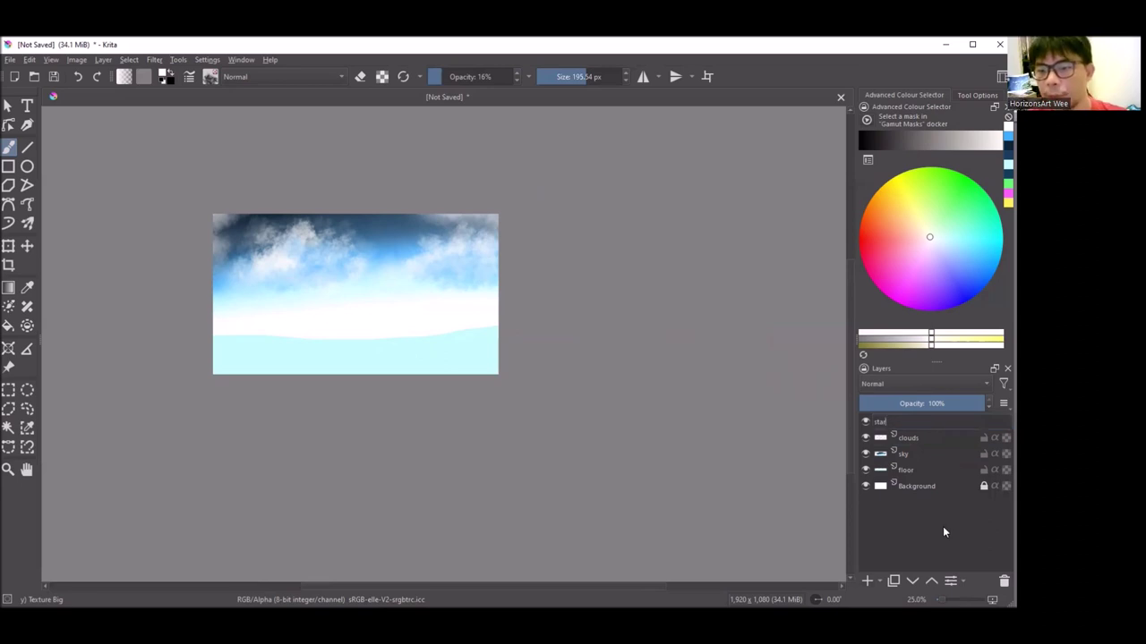
key(Return)
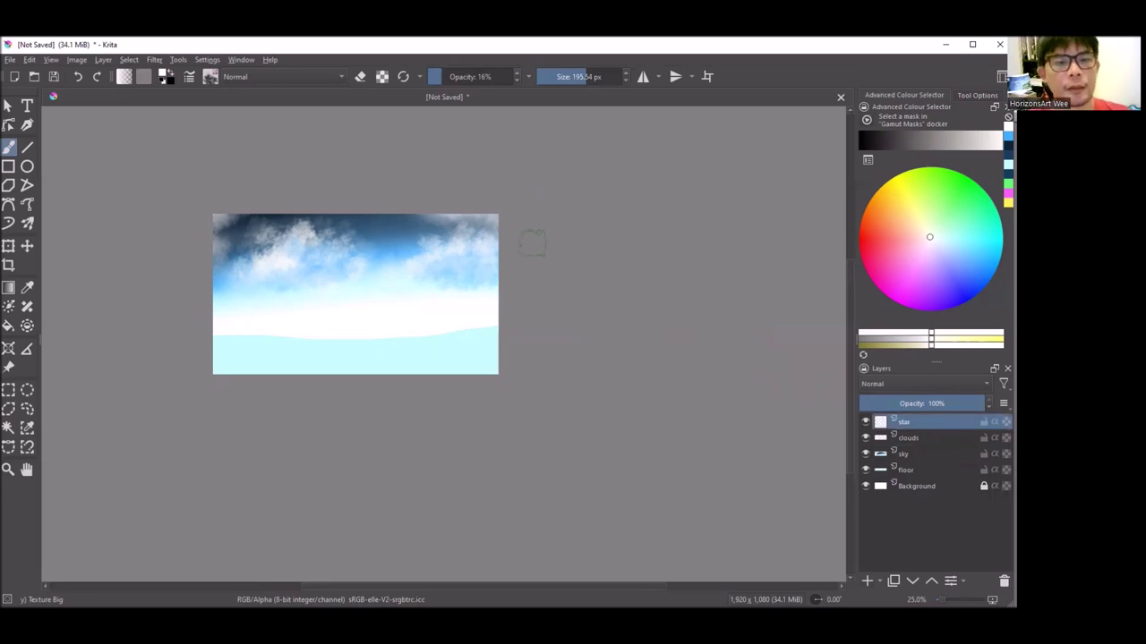
scroll(362, 177, up, 2)
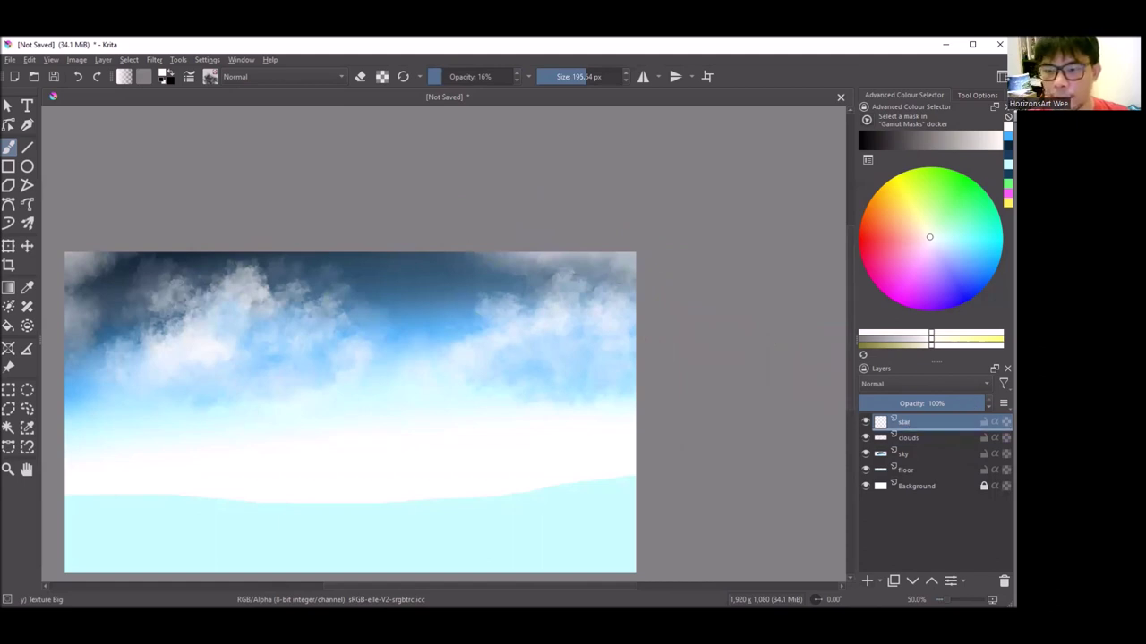
drag(908, 423, 908, 440)
scroll(591, 314, down, 1)
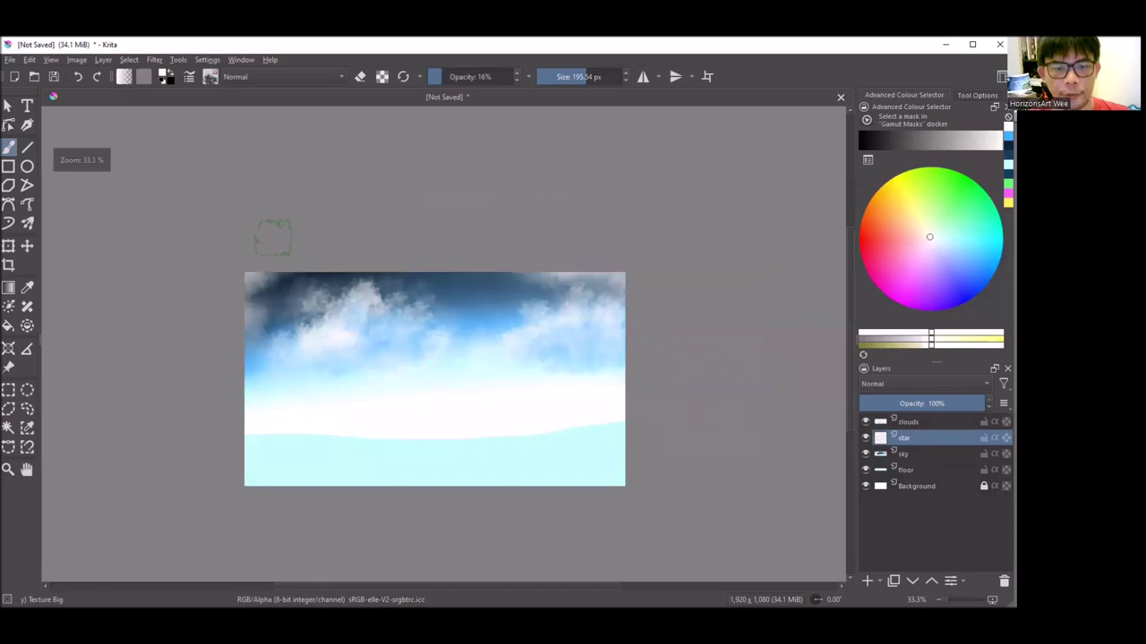
scroll(252, 219, up, 1)
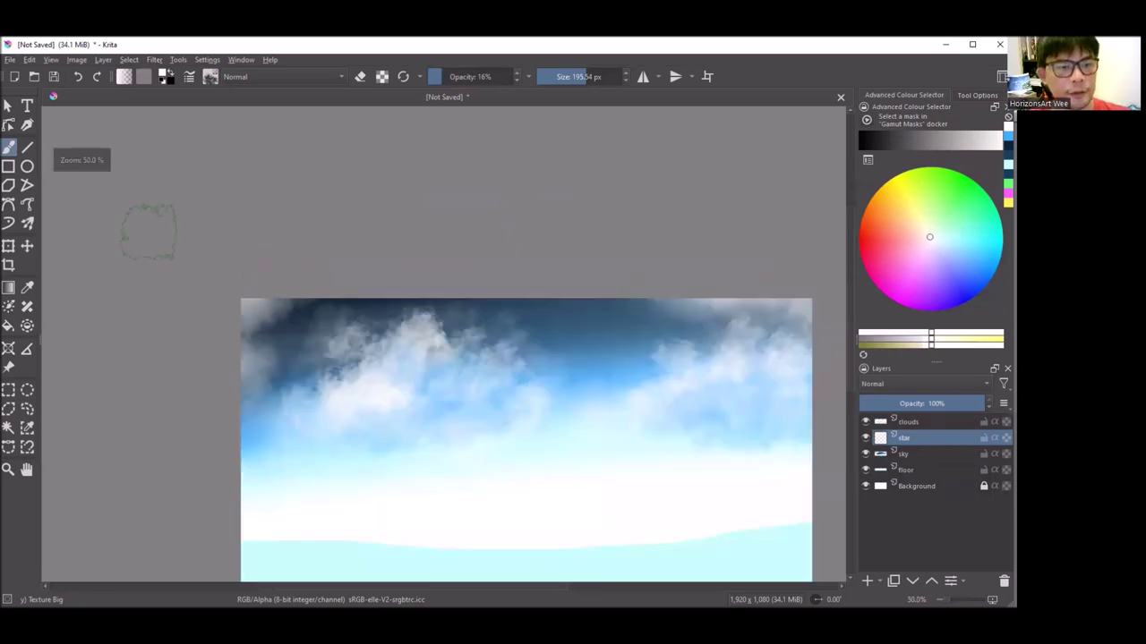
click(210, 79)
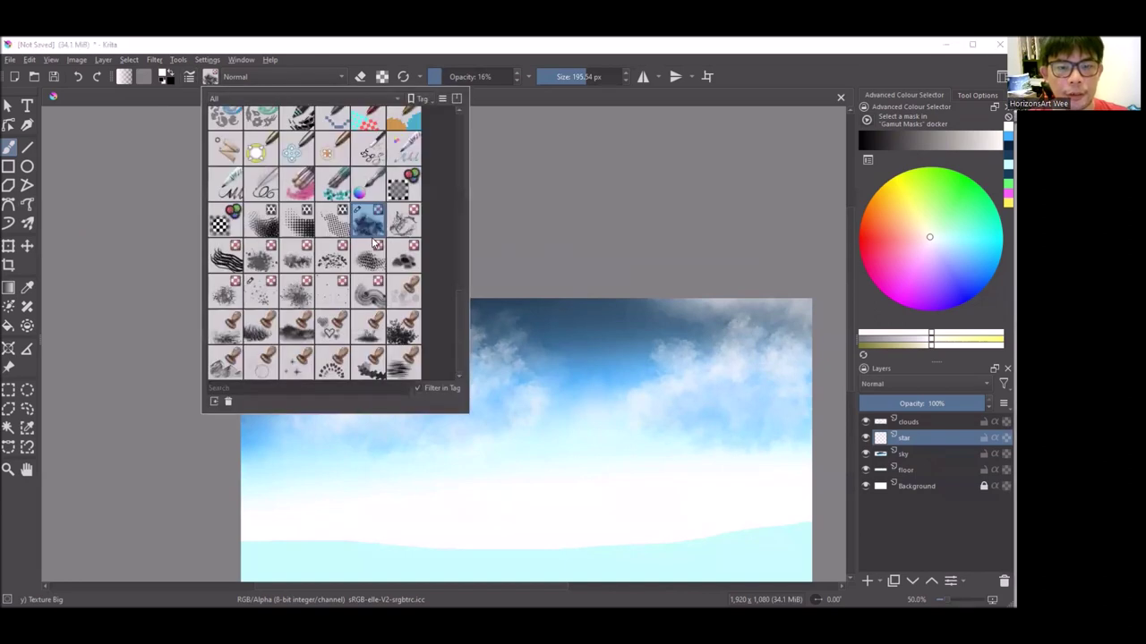
Choose the Stamp Sparkles brush and shrink it to about 74 px or smaller.
click(297, 365)
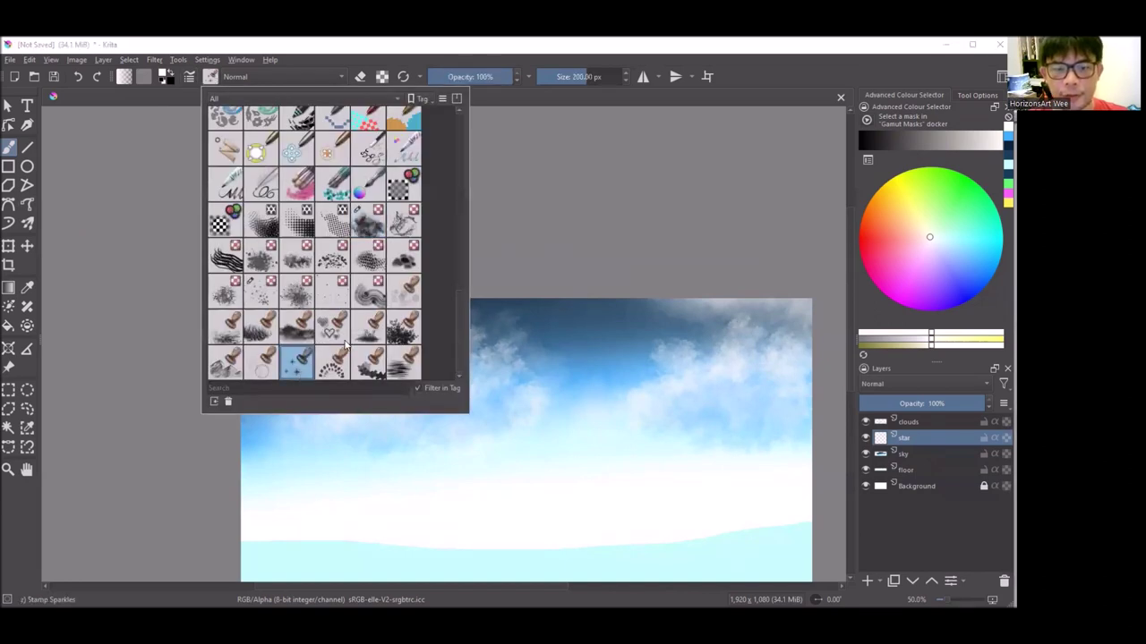
key(Escape)
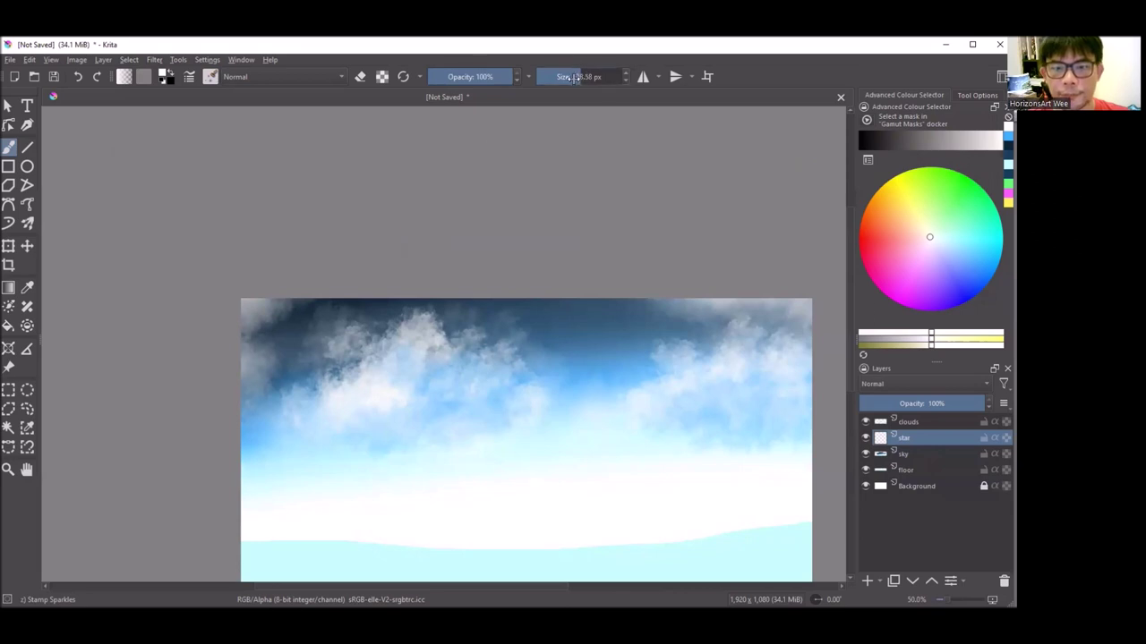
drag(579, 76, 566, 77)
scroll(405, 233, down, 2)
scroll(481, 258, up, 2)
scroll(529, 291, up, 1)
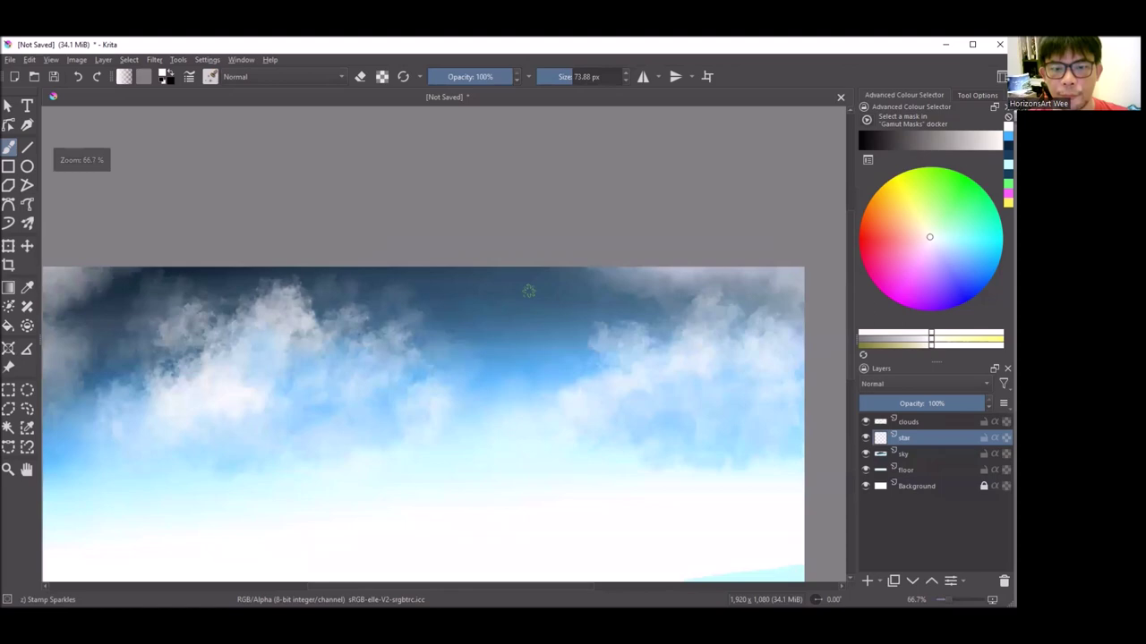
scroll(469, 288, down, 2)
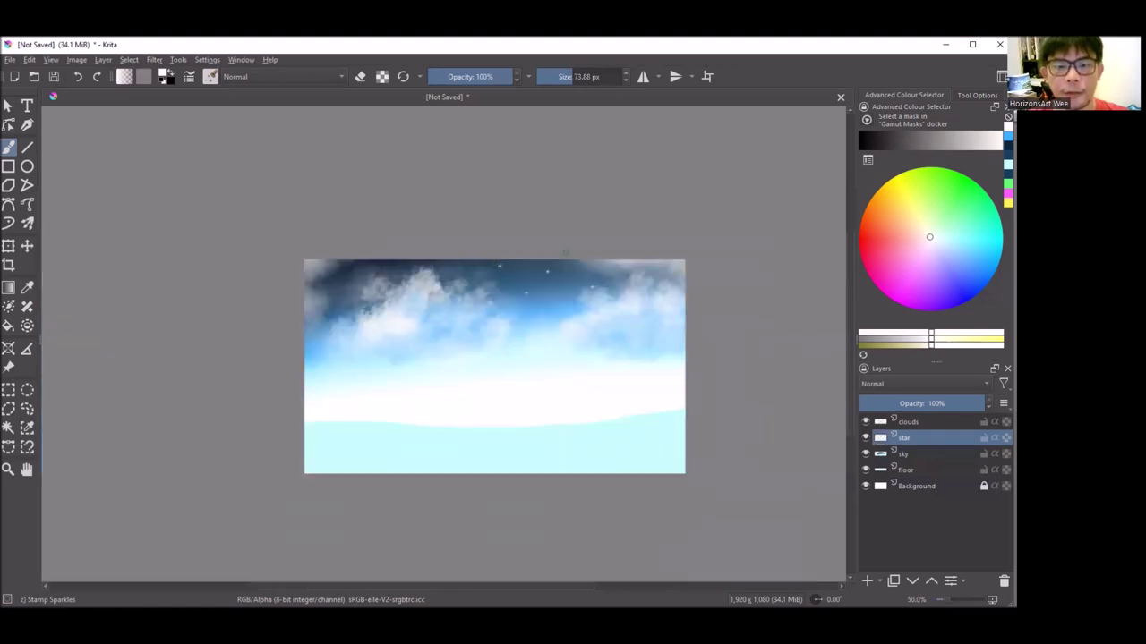
scroll(223, 331, up, 2)
scroll(192, 336, up, 1)
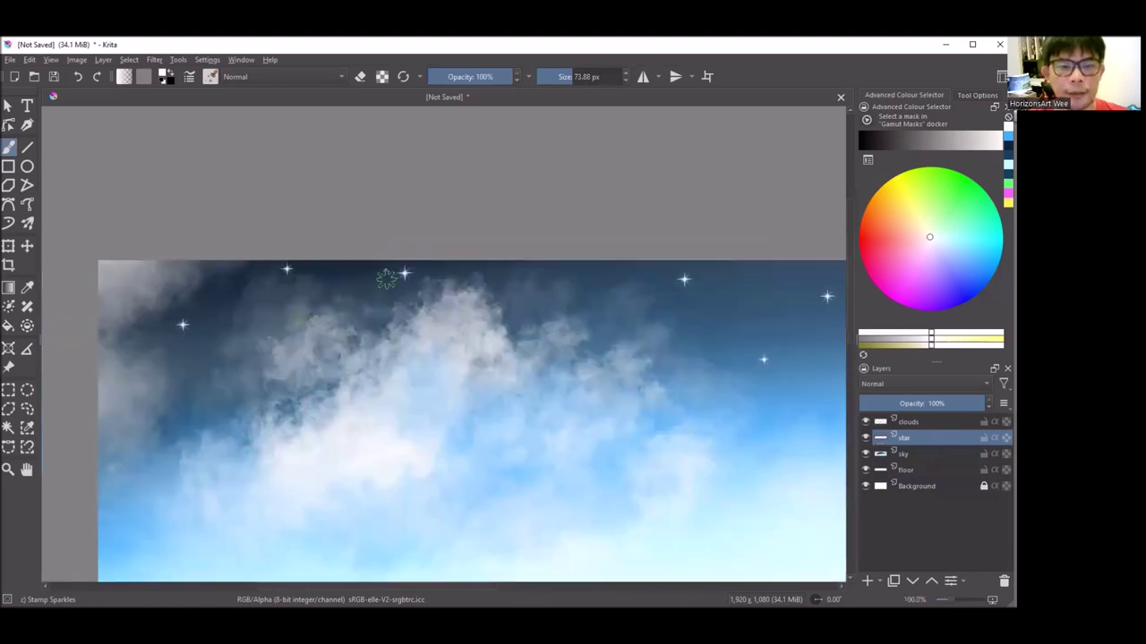
scroll(387, 279, down, 2)
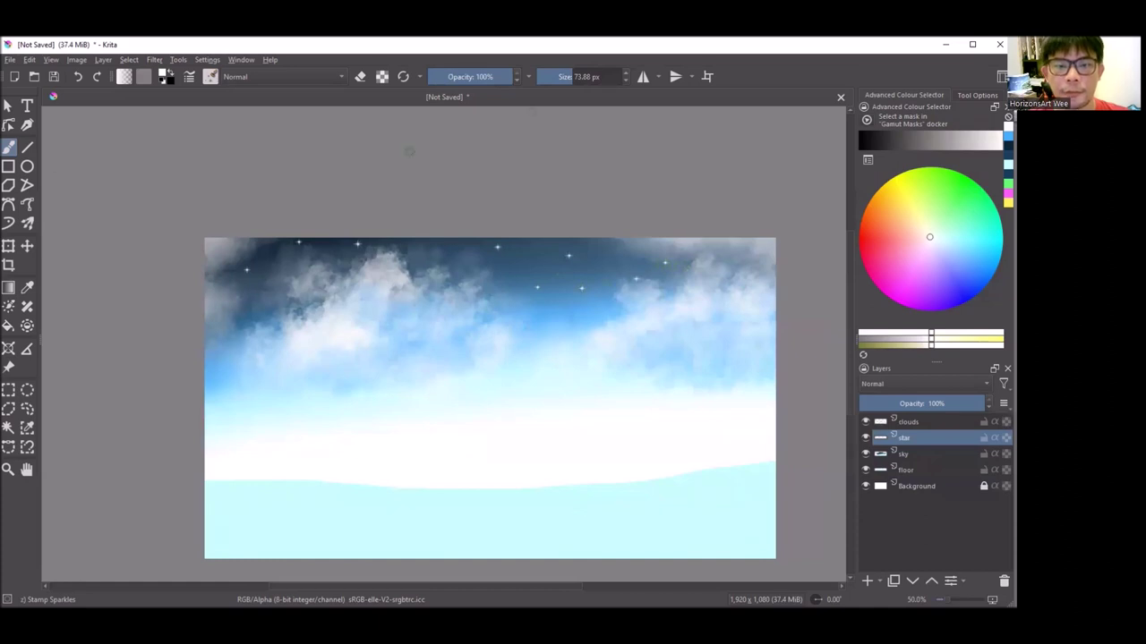
drag(585, 79, 581, 76)
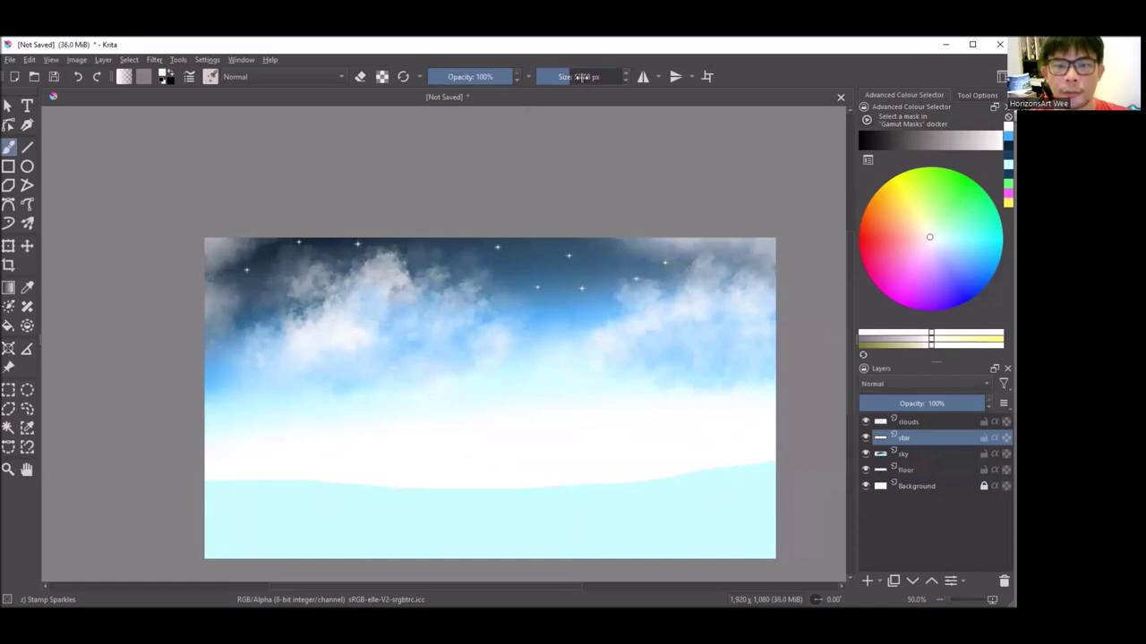
scroll(275, 269, up, 3)
Stamp four small sparkle stars across the dark upper sky.
click(279, 248)
click(221, 364)
click(138, 310)
scroll(183, 206, down, 3)
scroll(392, 200, up, 1)
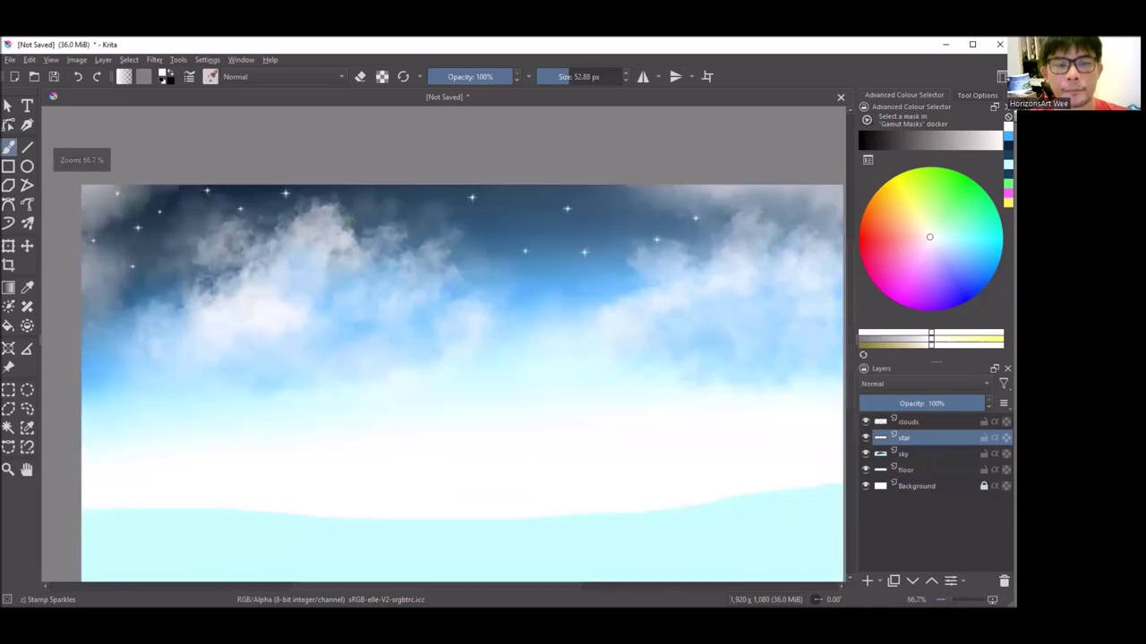
click(391, 200)
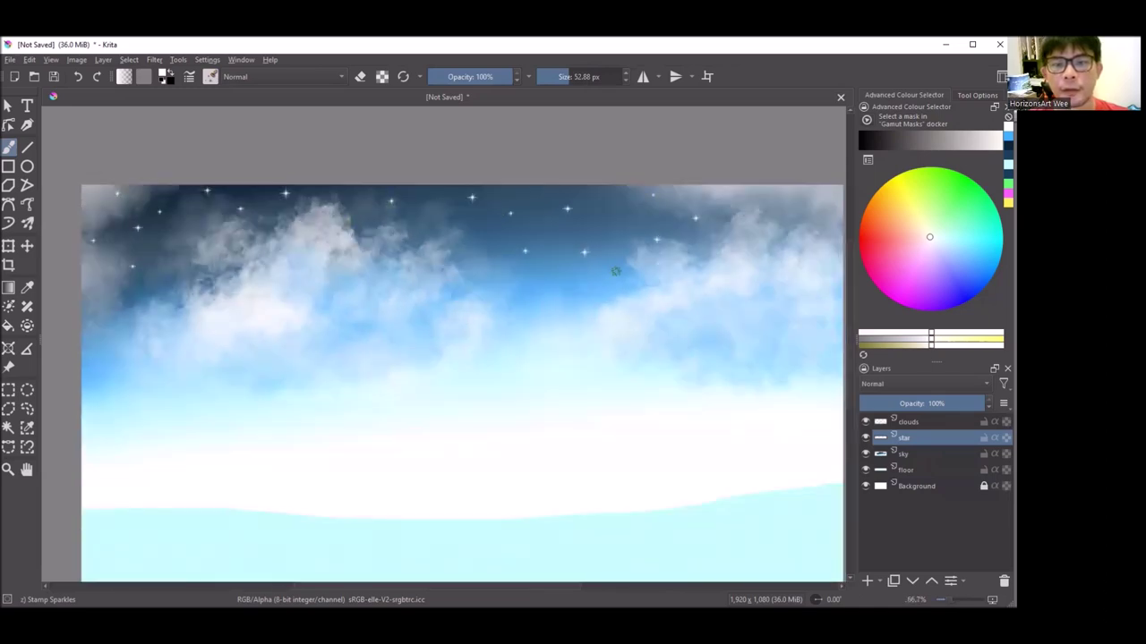
scroll(549, 284, down, 1)
scroll(537, 278, up, 1)
scroll(510, 263, down, 2)
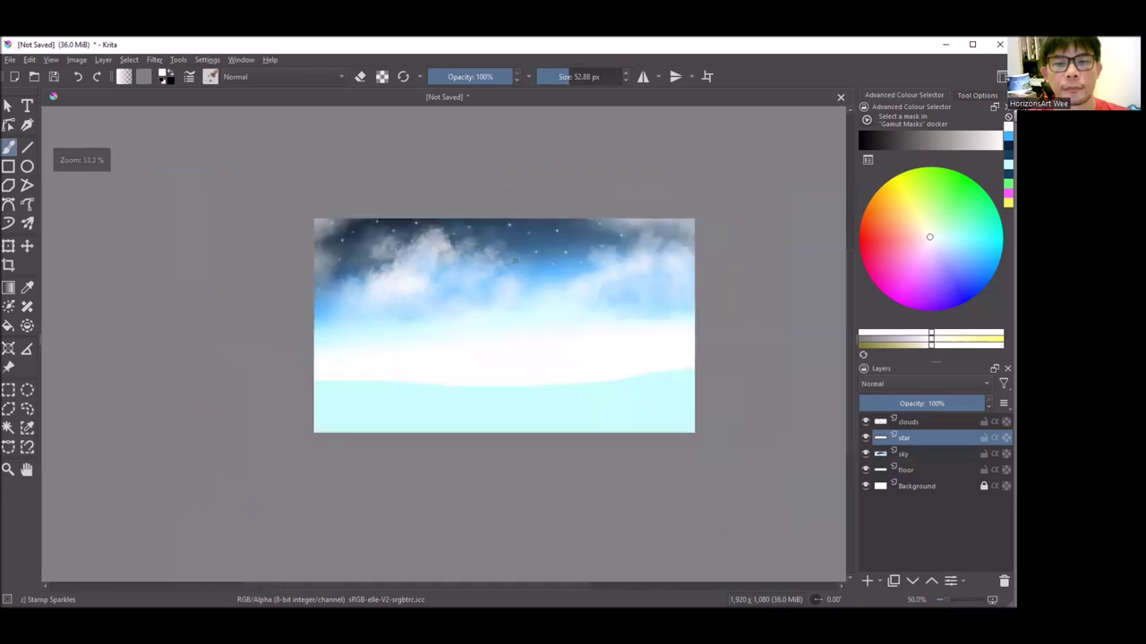
scroll(546, 217, up, 1)
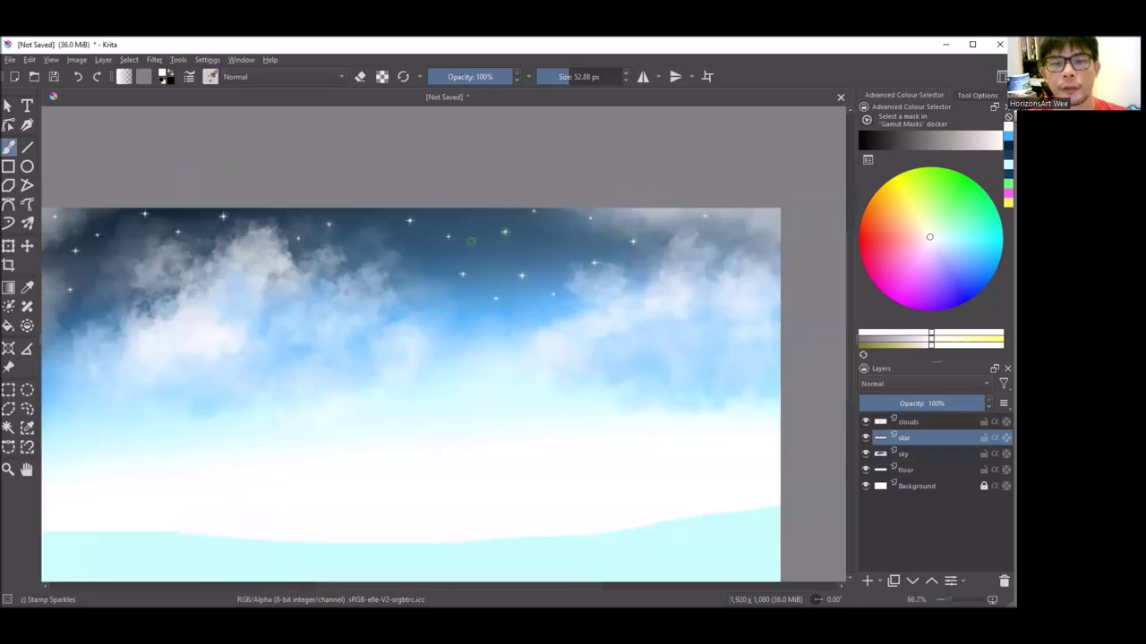
scroll(546, 217, down, 1)
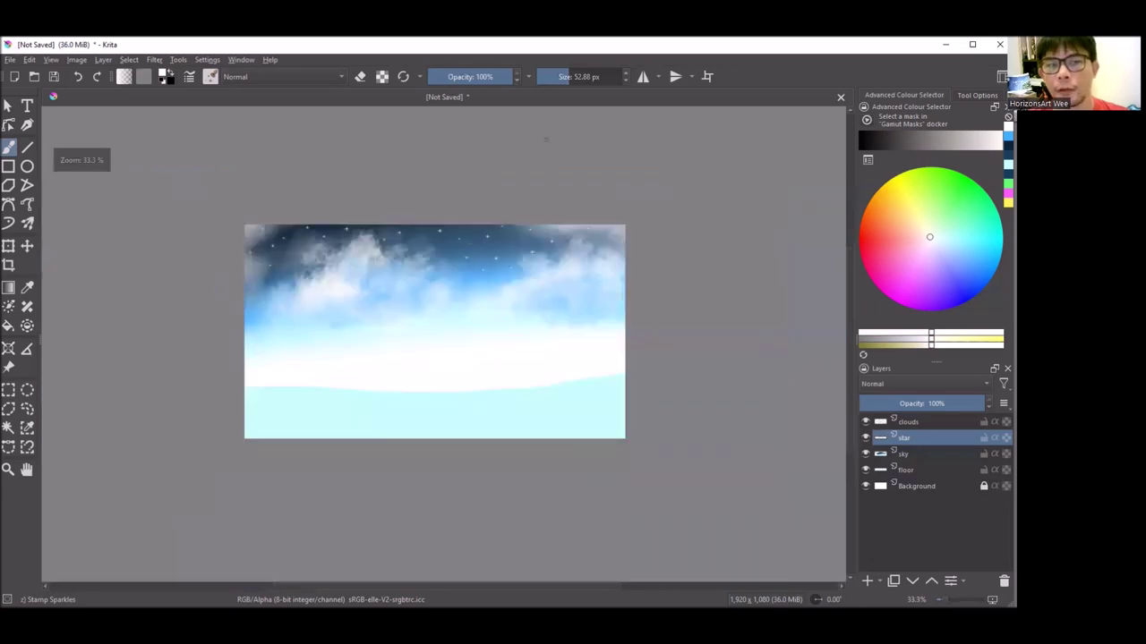
click(210, 78)
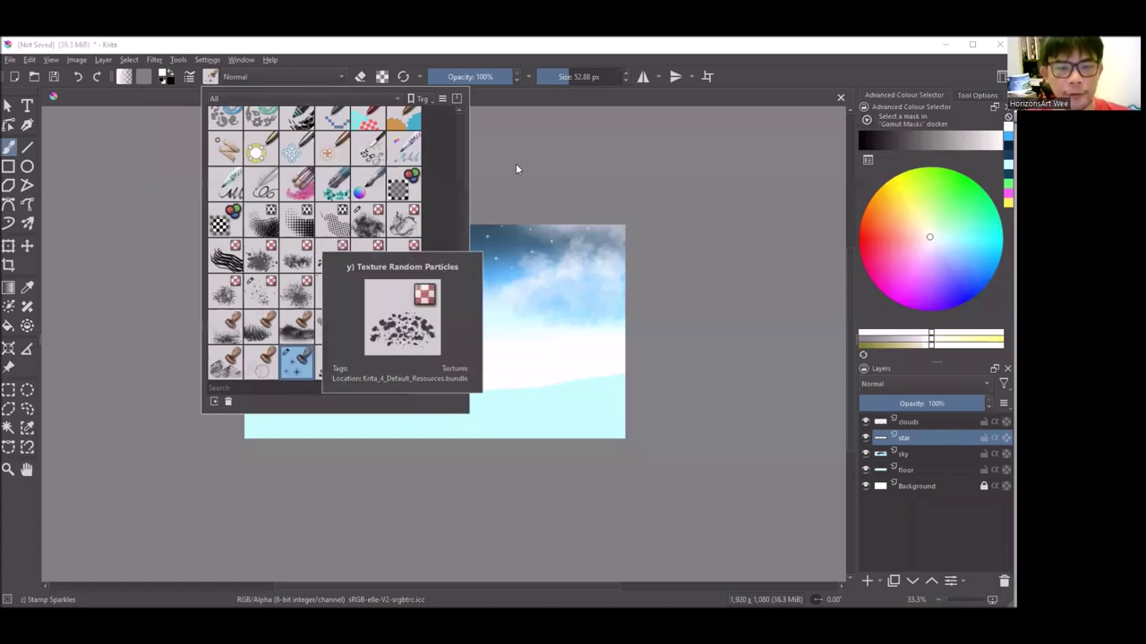
Set up the Texture Splat brush with lower opacity and a larger size.
key(slash)
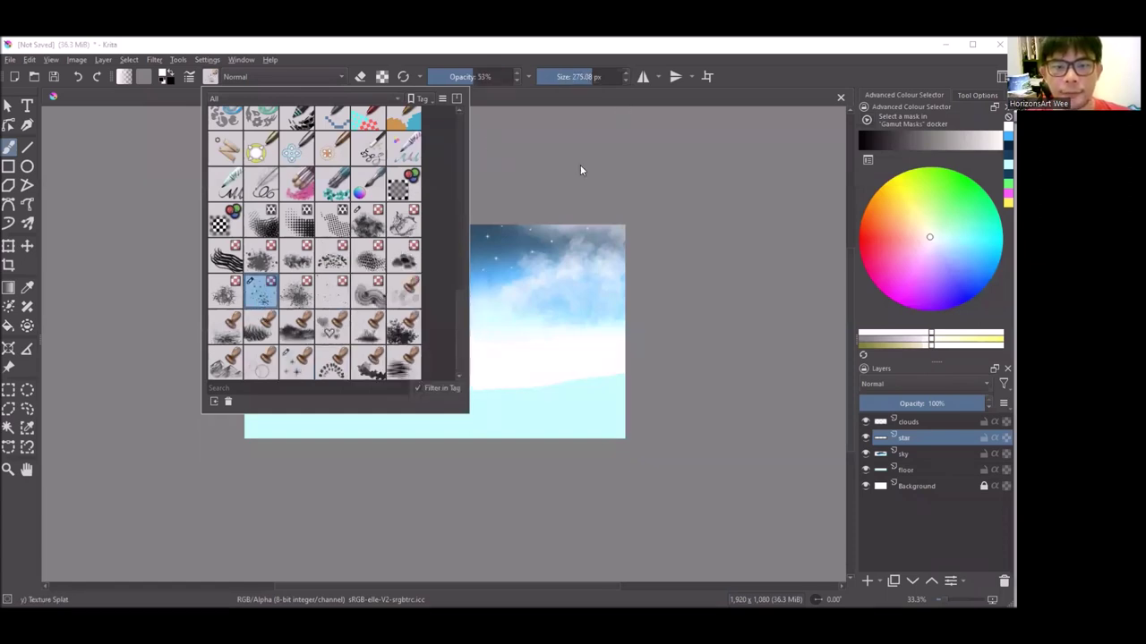
click(580, 170)
scroll(405, 179, up, 1)
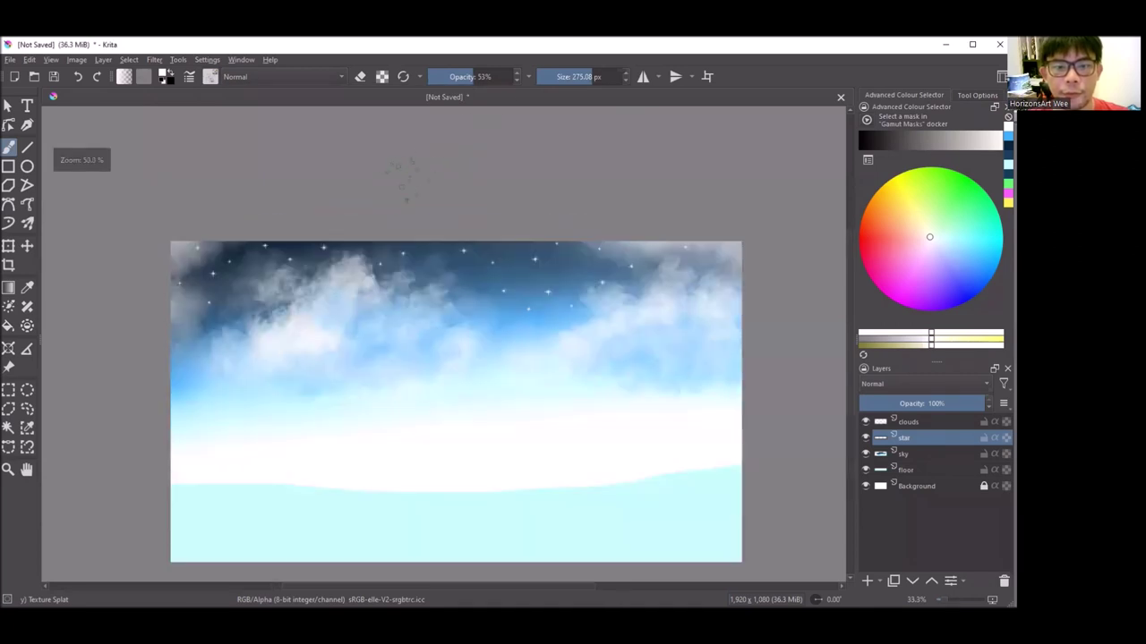
drag(508, 79, 498, 79)
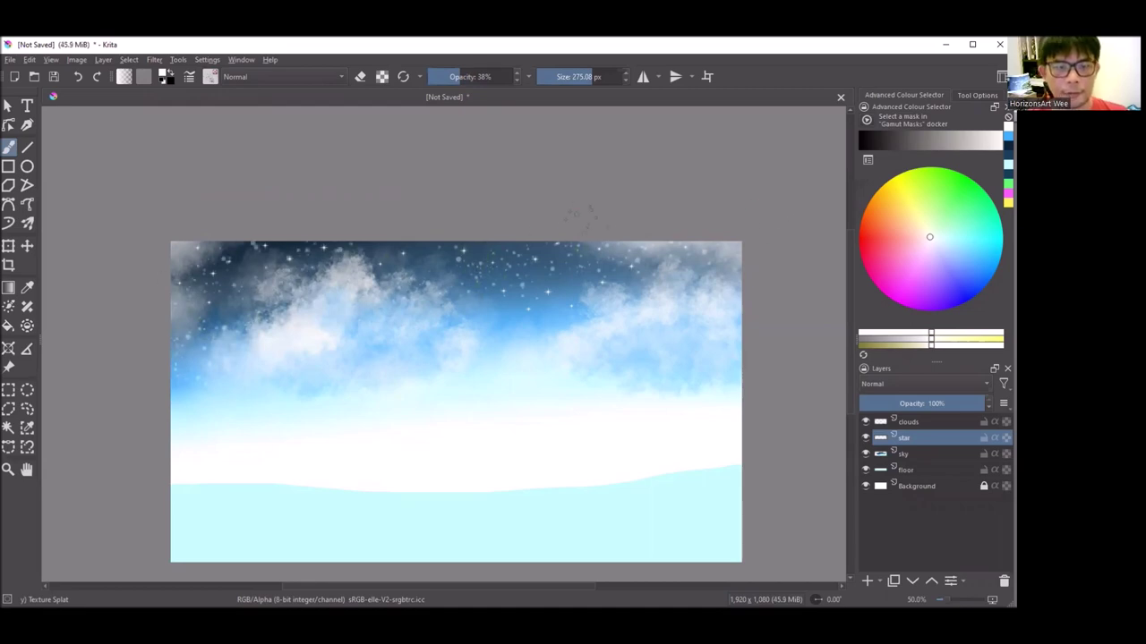
key(ctrl+z)
drag(578, 76, 584, 76)
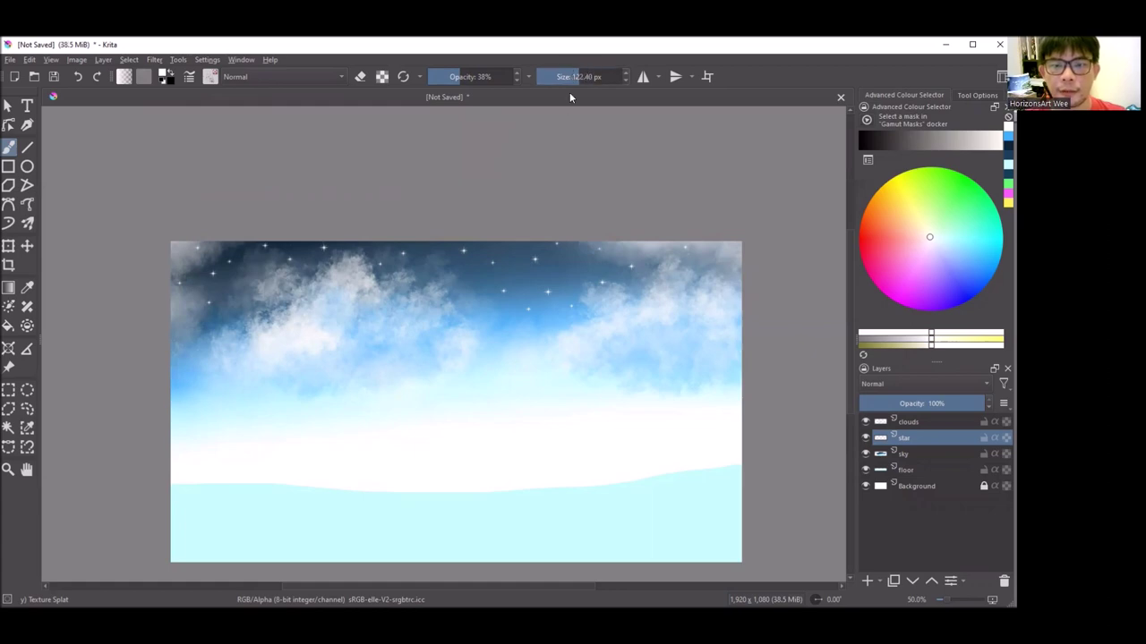
ctrl+scroll(573, 258, up, 1)
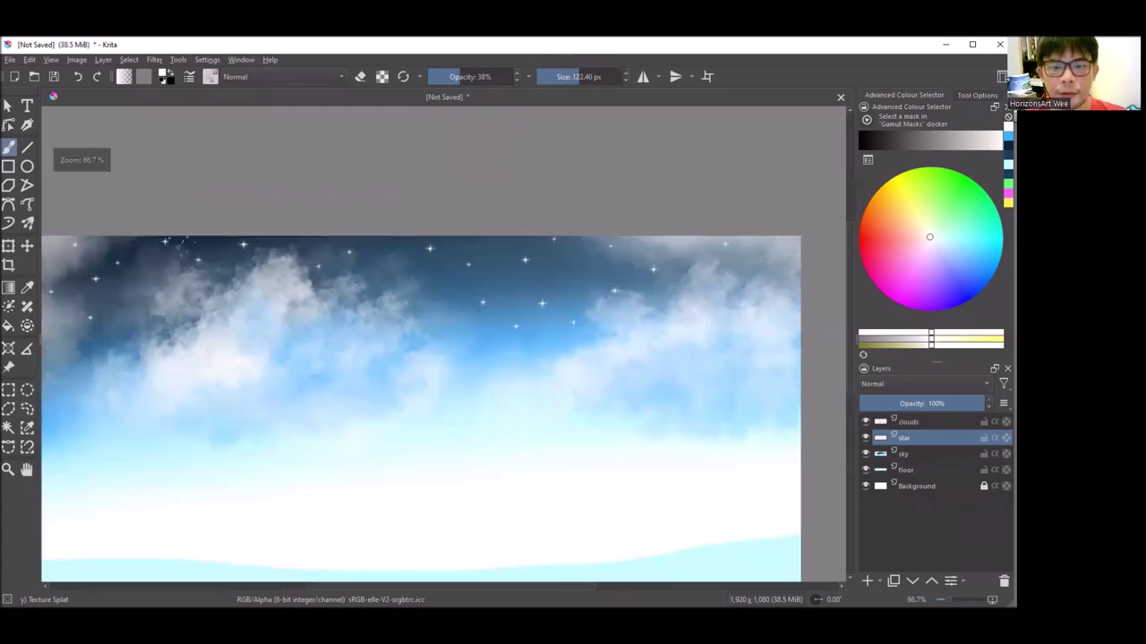
Paint clusters of tiny faint star specks across the upper sky among the sparkles.
drag(430, 355, 358, 337)
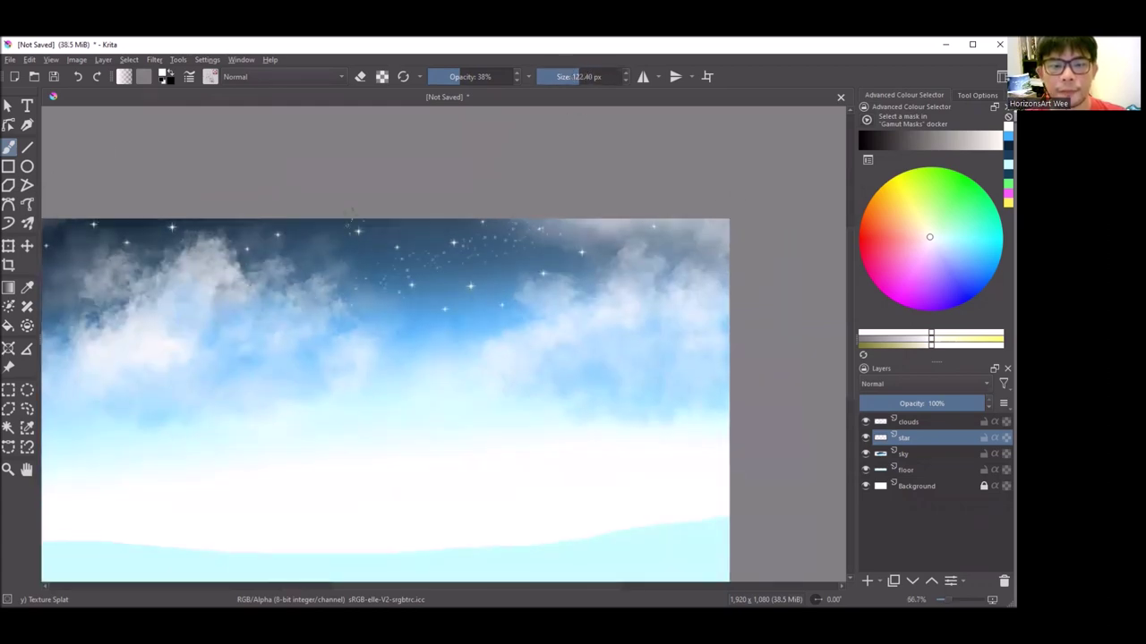
ctrl+scroll(352, 212, down, 1)
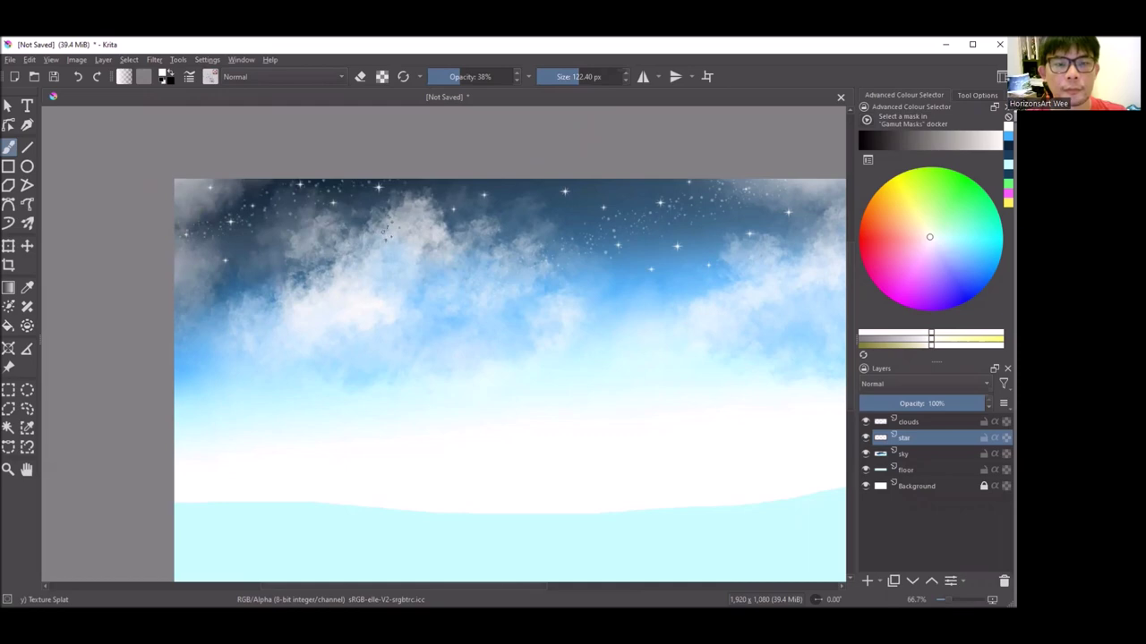
scroll(510, 381, down, 1)
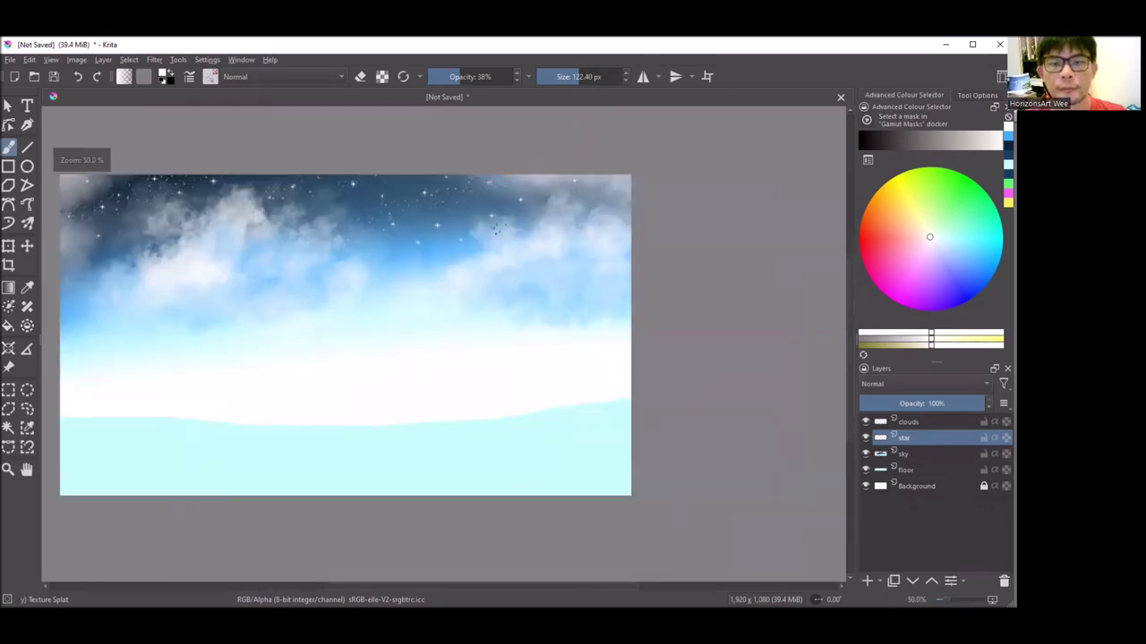
scroll(546, 319, down, 1)
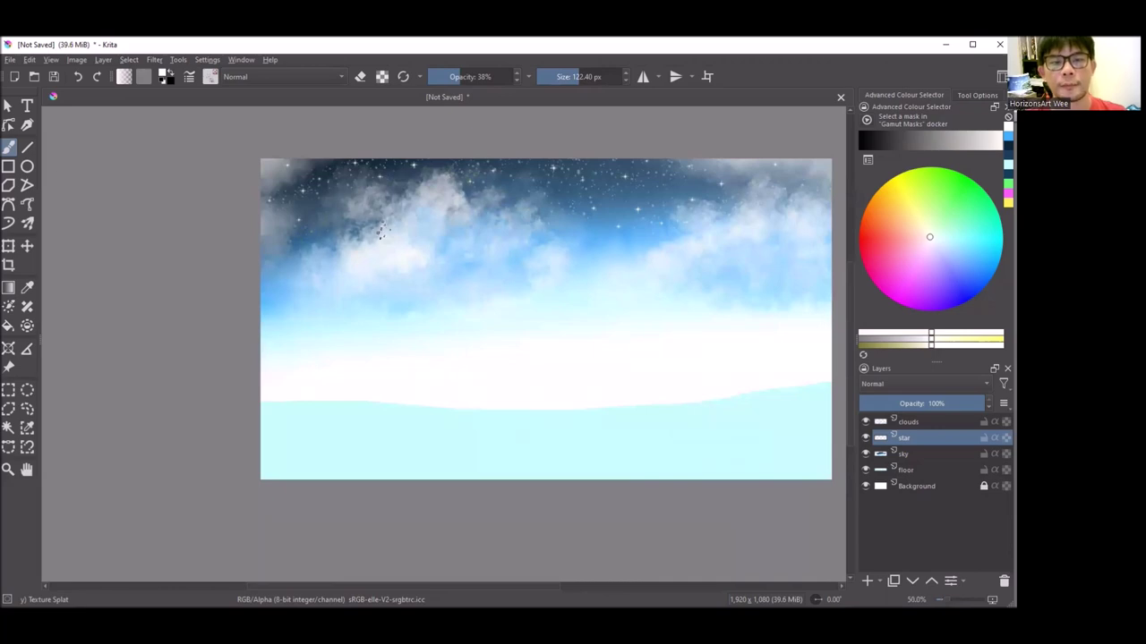
scroll(330, 268, up, 2)
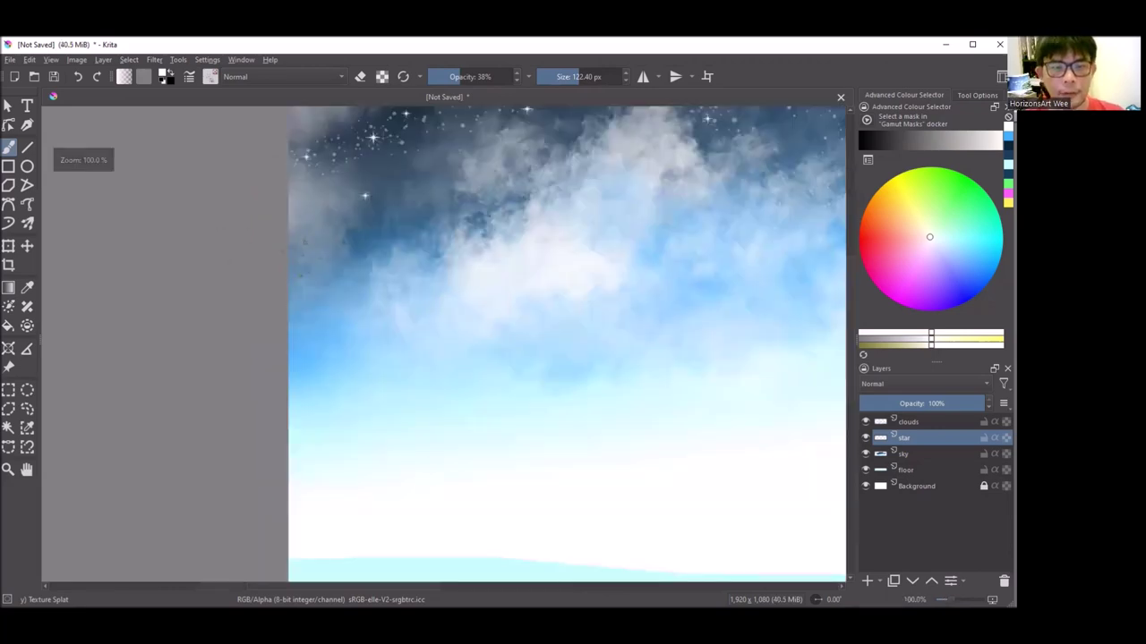
scroll(381, 256, down, 2)
scroll(381, 256, down, 1)
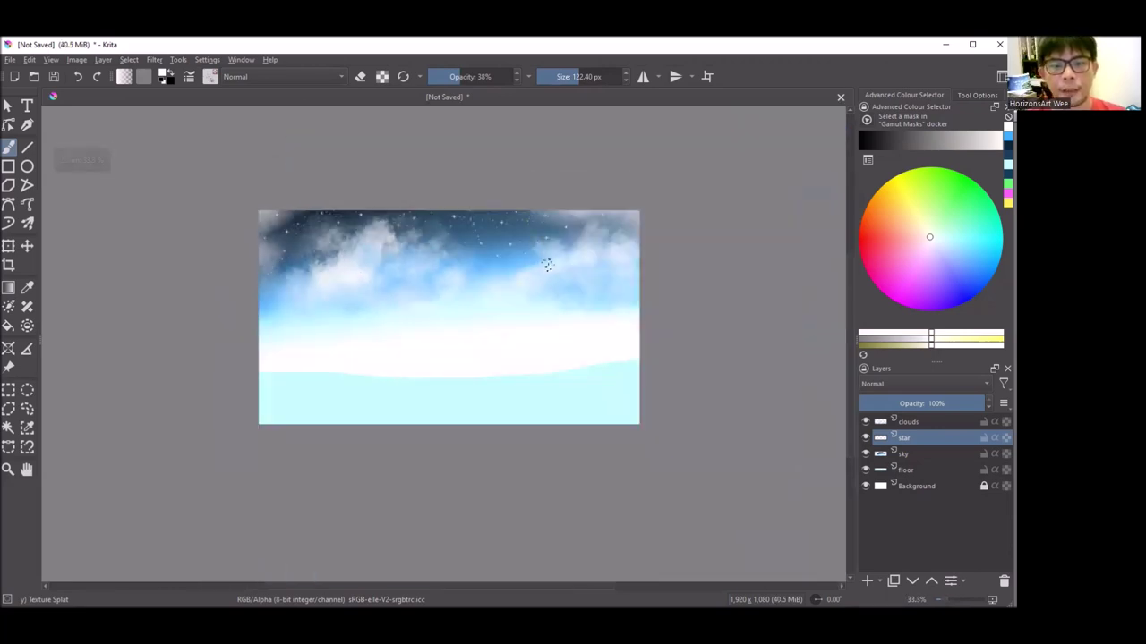
click(910, 424)
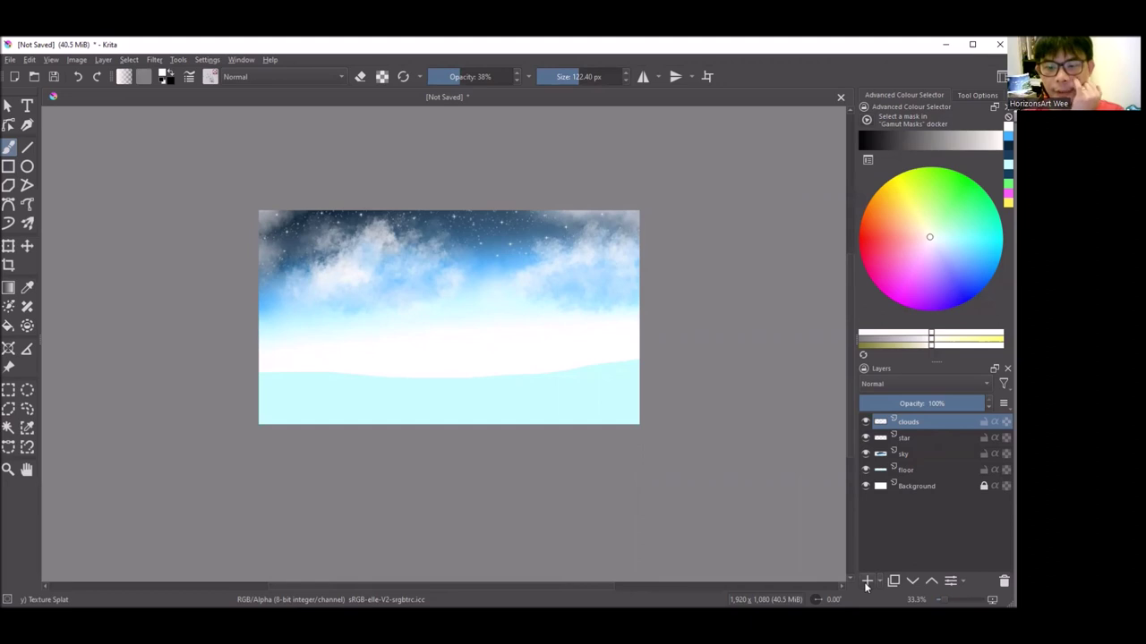
Add Paint Layer 1 above clouds and wrap it in a new group named 'tree'.
click(866, 582)
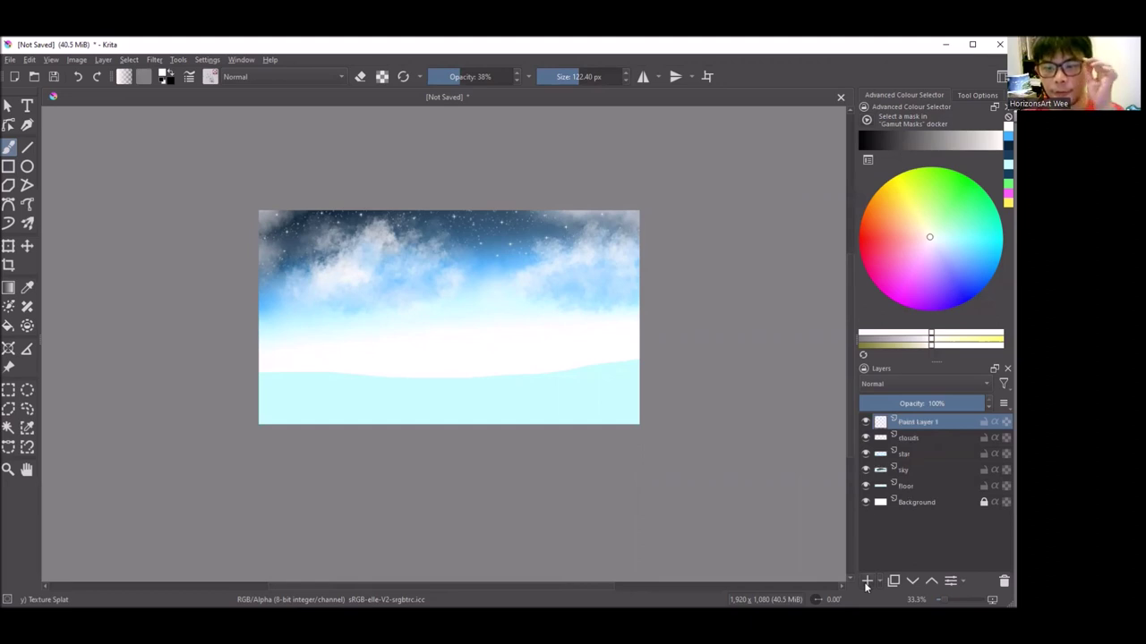
right_click(918, 423)
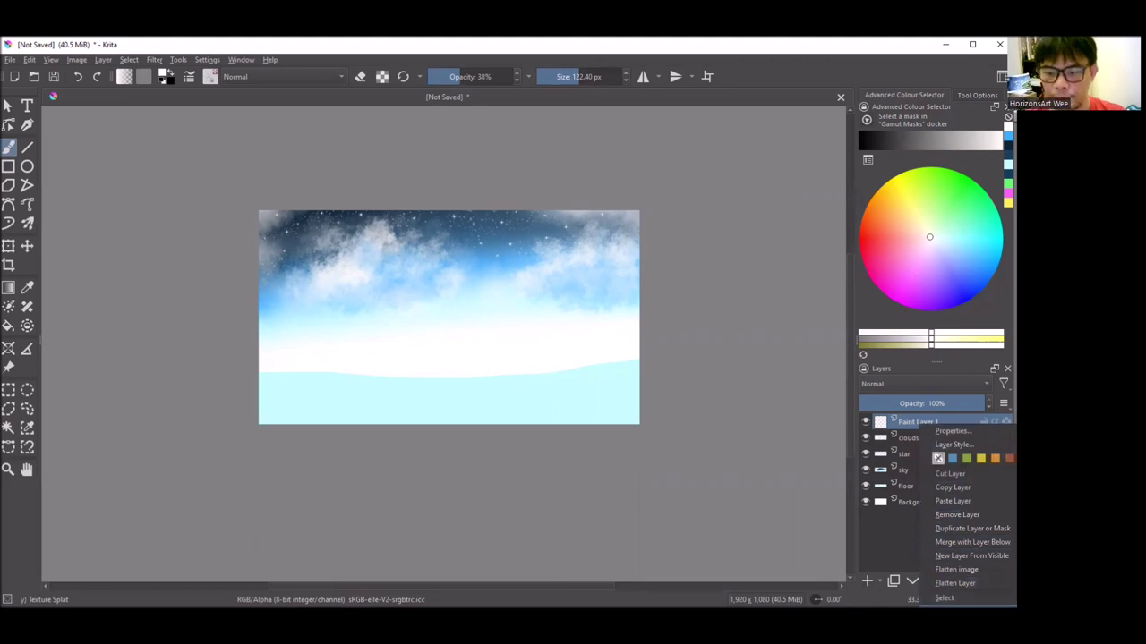
click(927, 467)
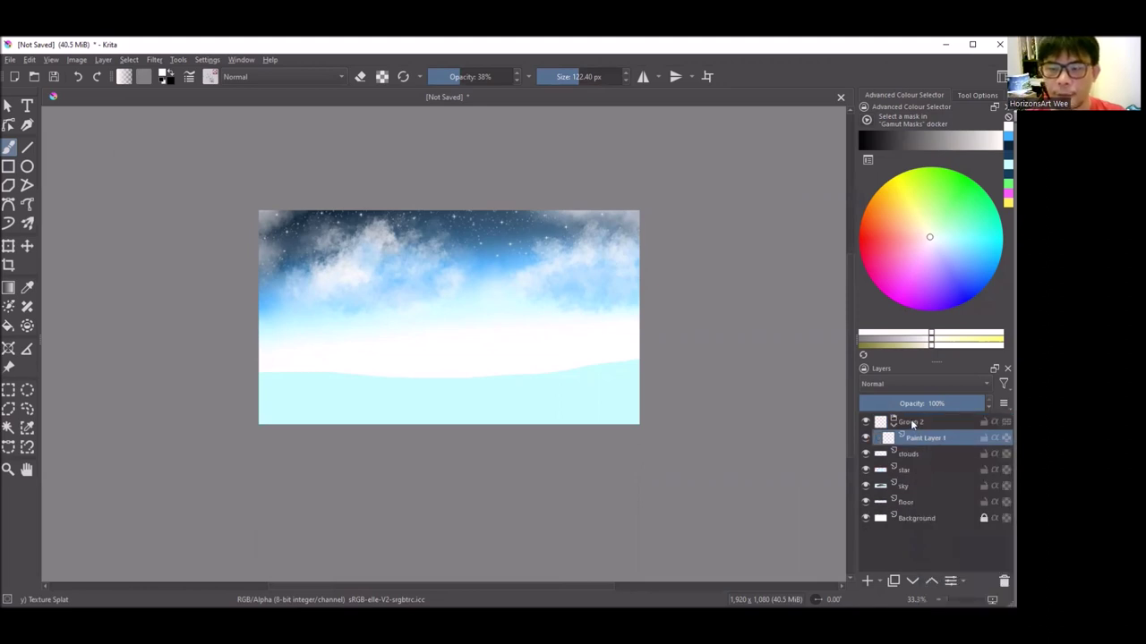
double_click(911, 422)
text(tree)
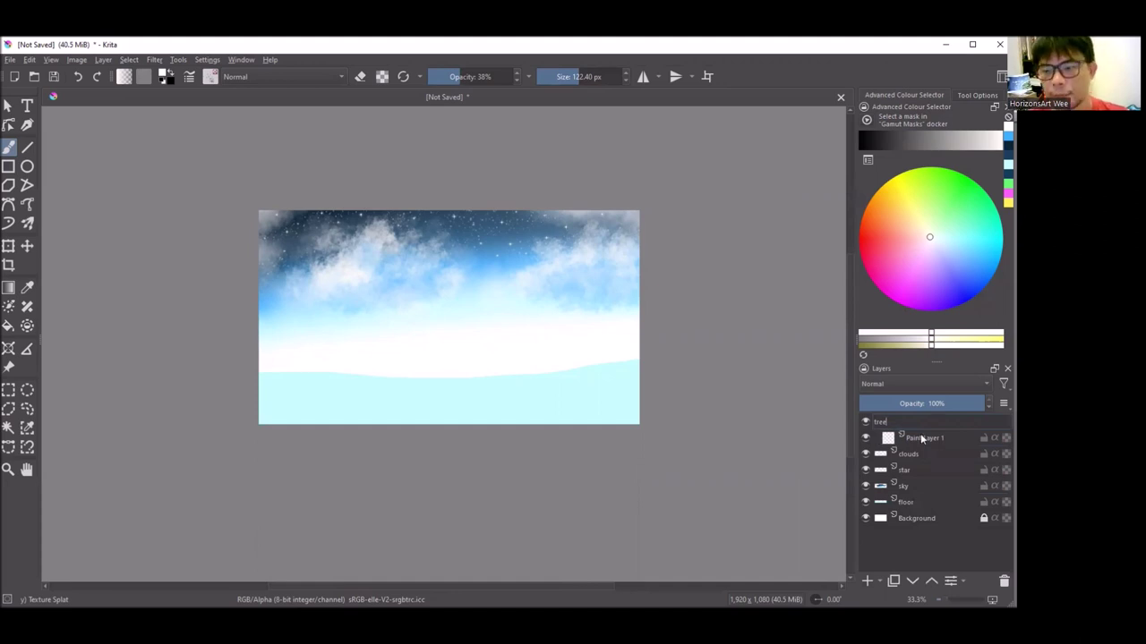
click(922, 437)
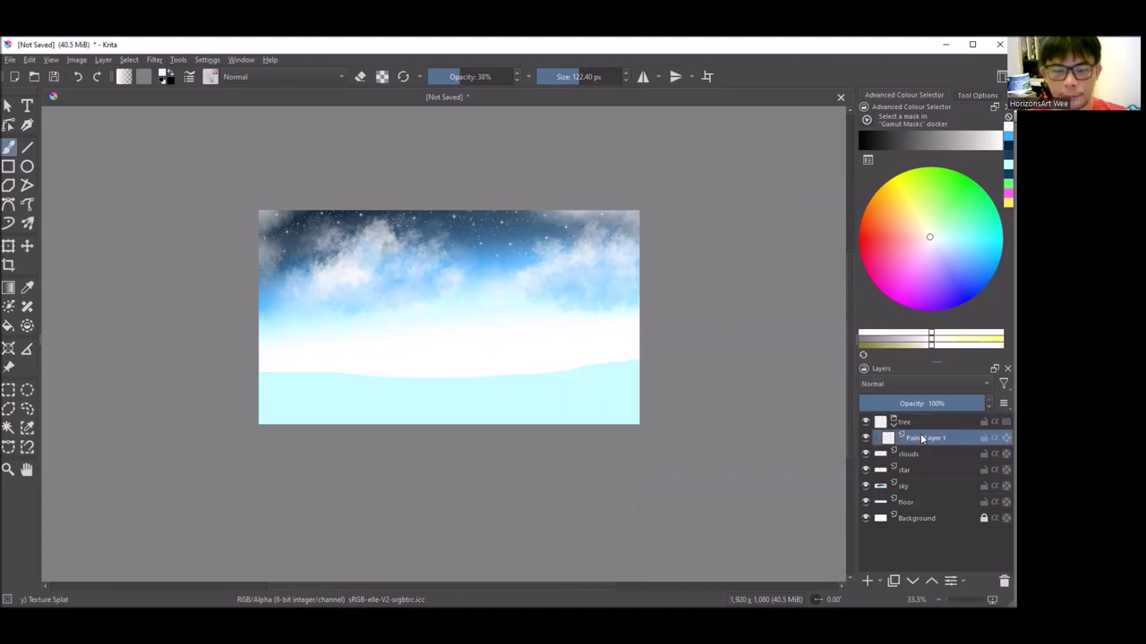
scroll(425, 227, up, 1)
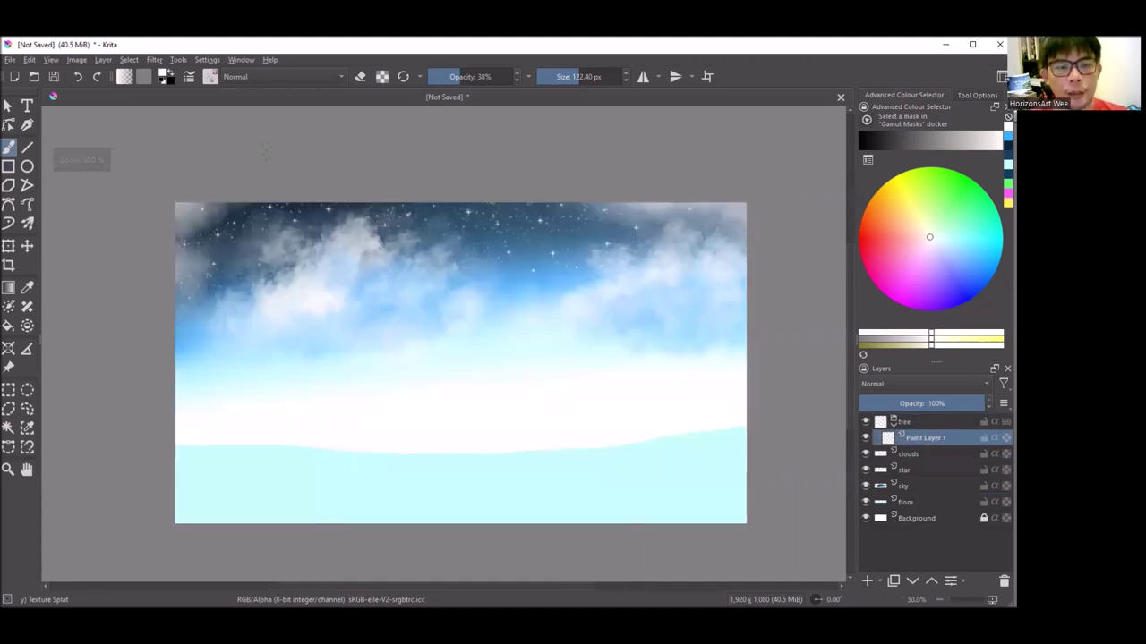
right_click(434, 231)
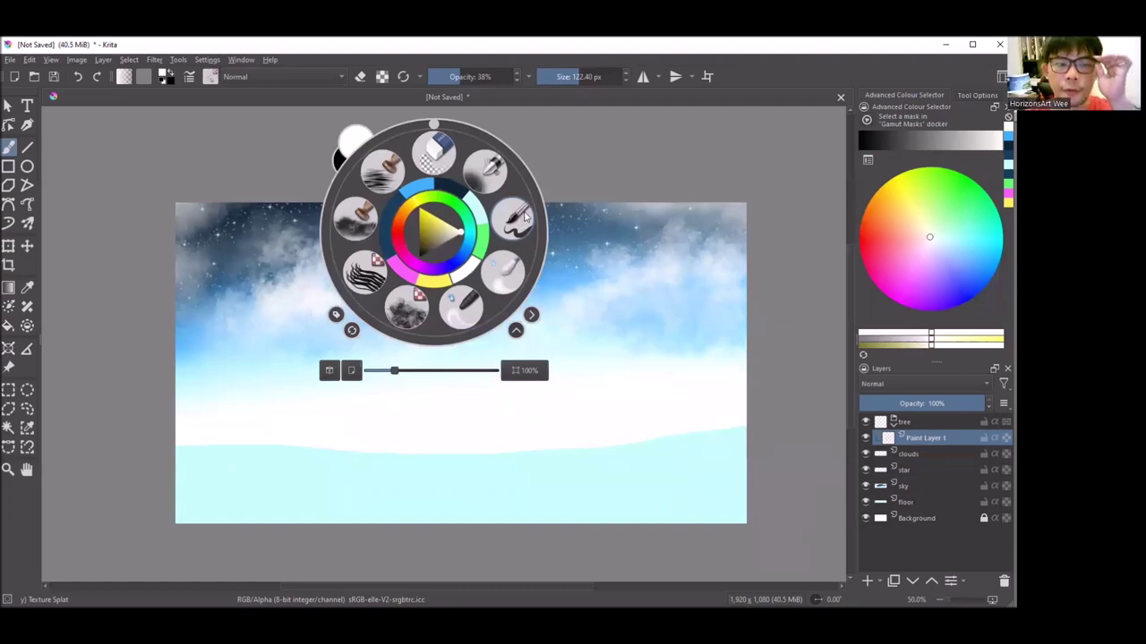
Choose the Basic-5 Size brush, the Polyline tool, and a dark pine green colour.
click(27, 185)
click(513, 220)
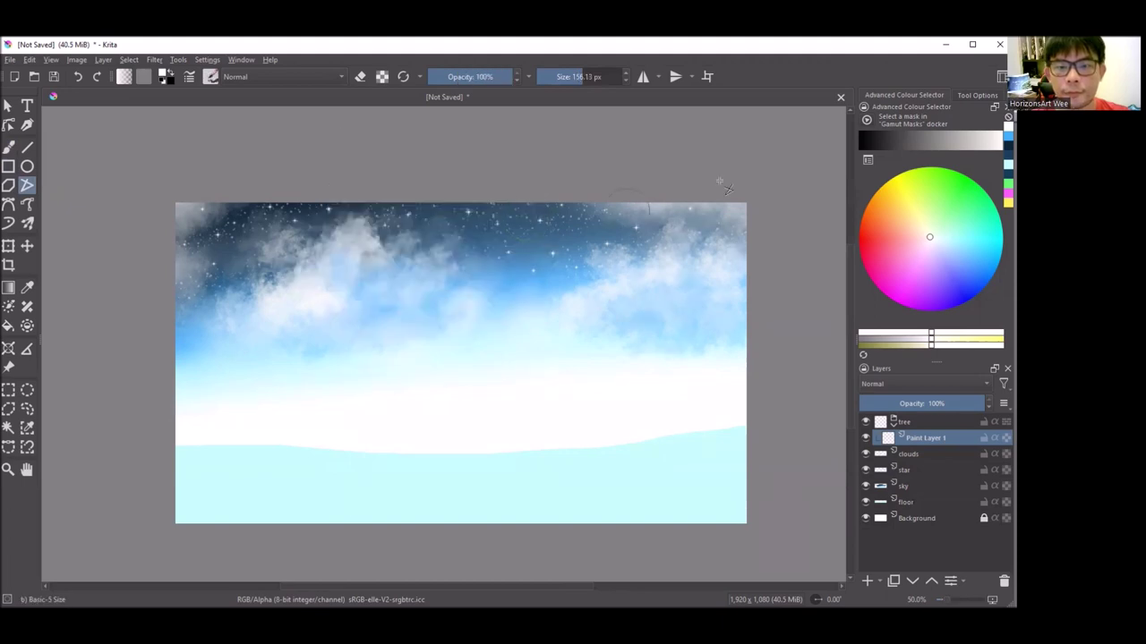
click(957, 202)
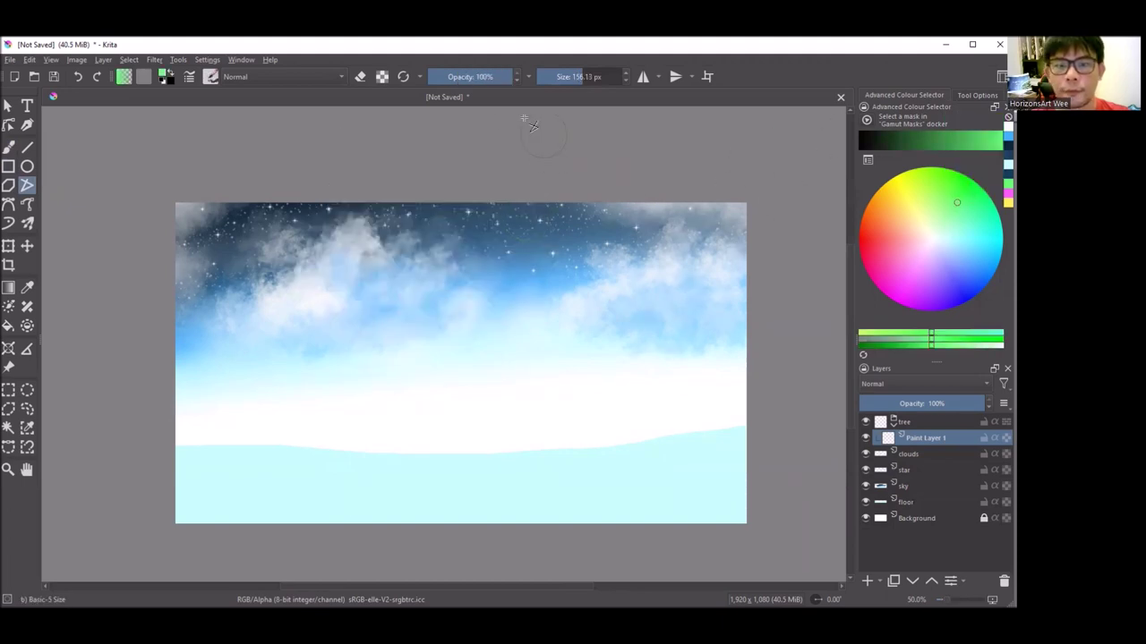
click(915, 143)
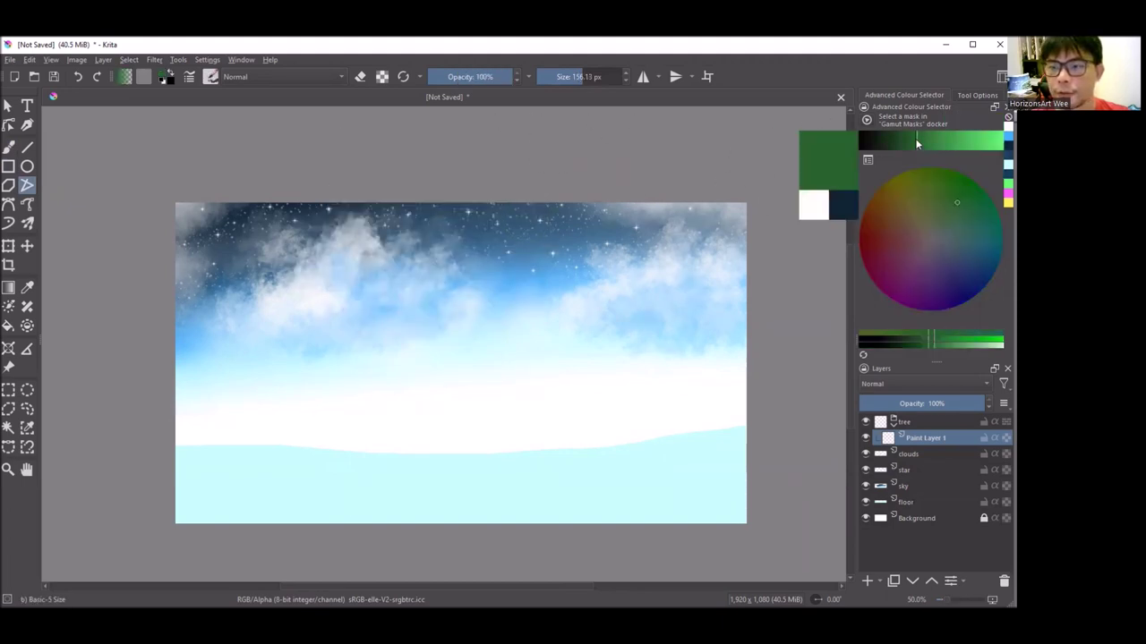
click(911, 138)
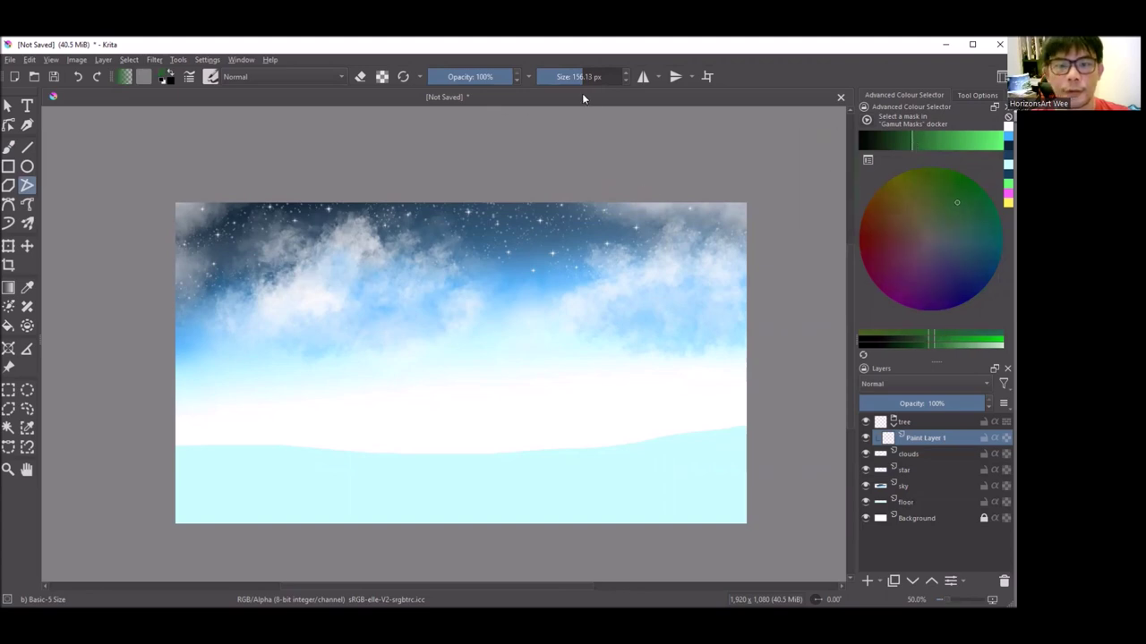
Shrink the brush size to about 35.51 px.
drag(571, 78, 488, 118)
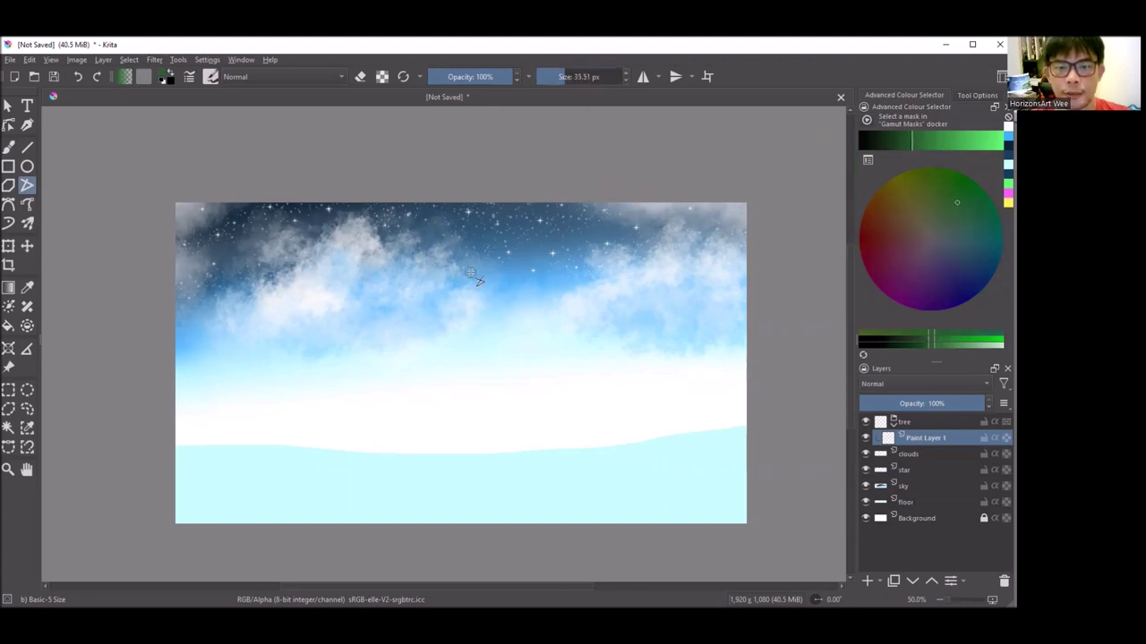
scroll(476, 281, down, 1)
scroll(460, 251, up, 2)
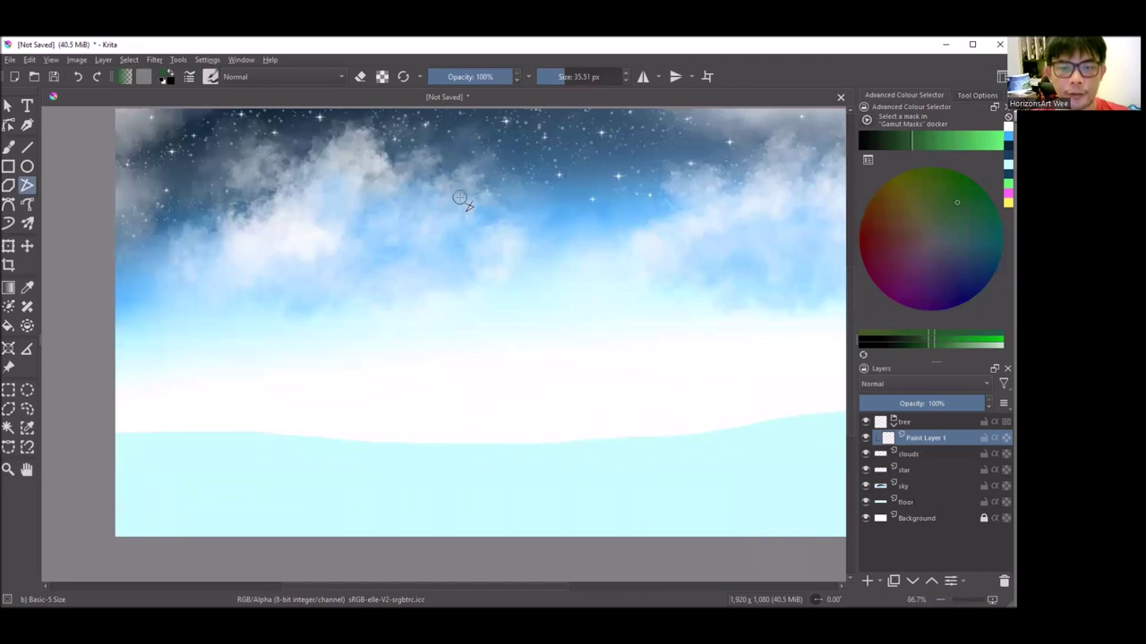
Outline the top triangle tier of the pine tree in dark green.
click(459, 199)
click(400, 278)
double_click(455, 279)
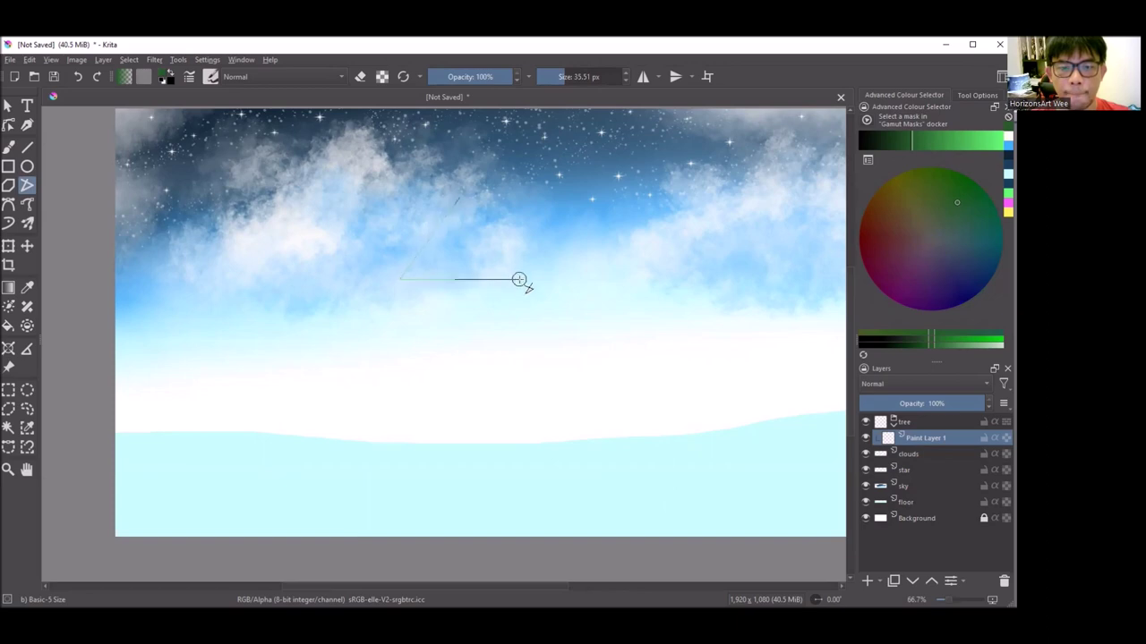
click(526, 279)
double_click(460, 197)
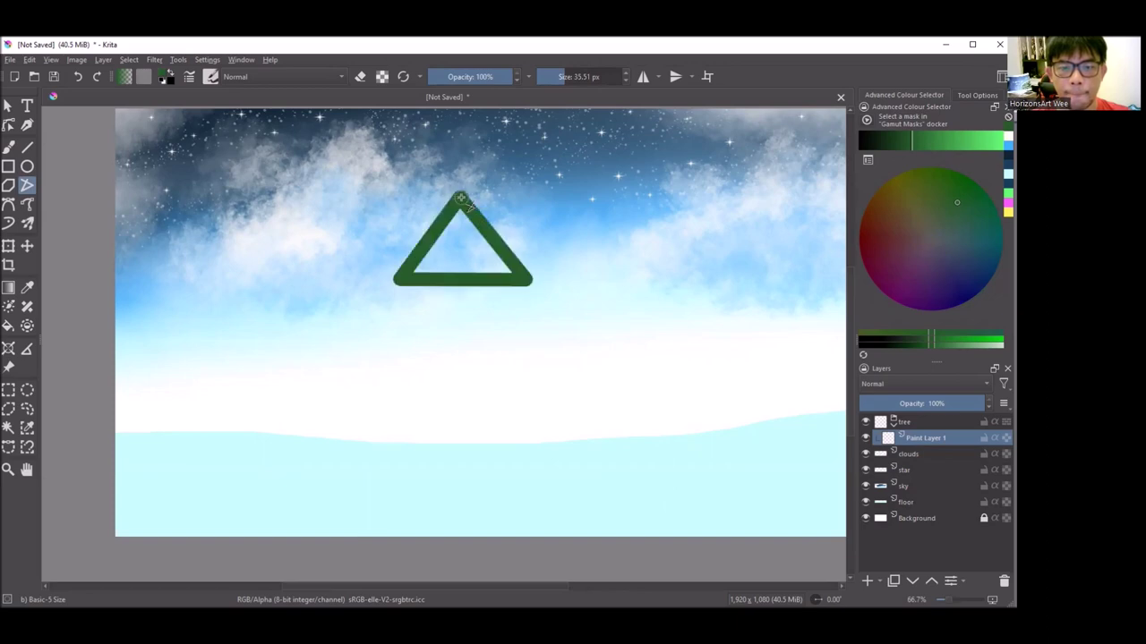
Outline the wider middle triangle tier beneath the top one, redoing a false start.
click(424, 292)
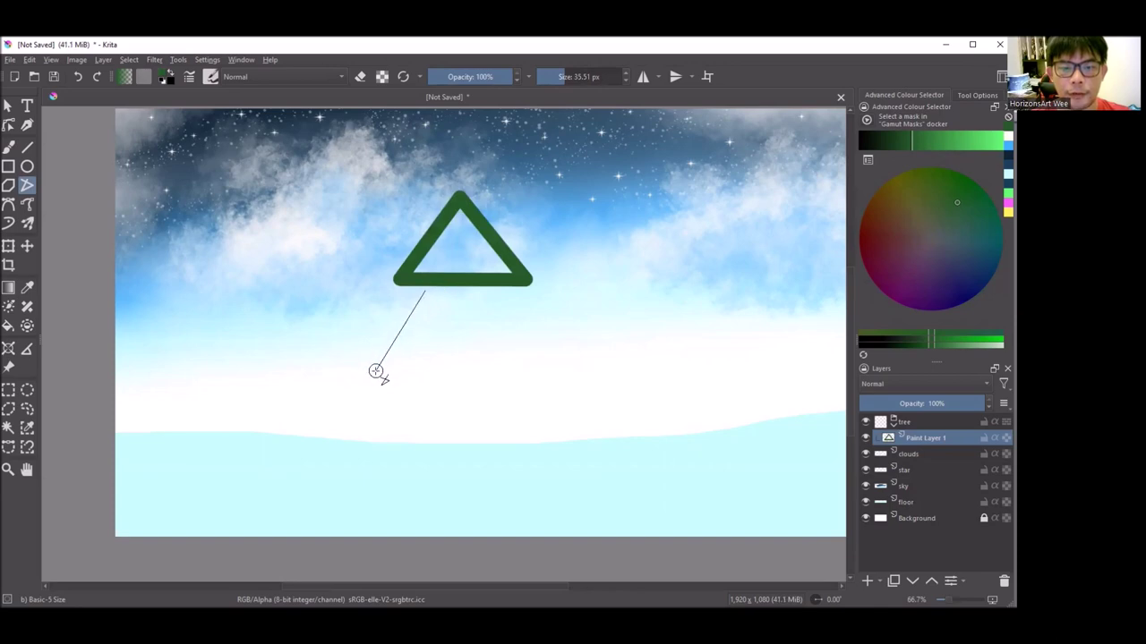
click(377, 369)
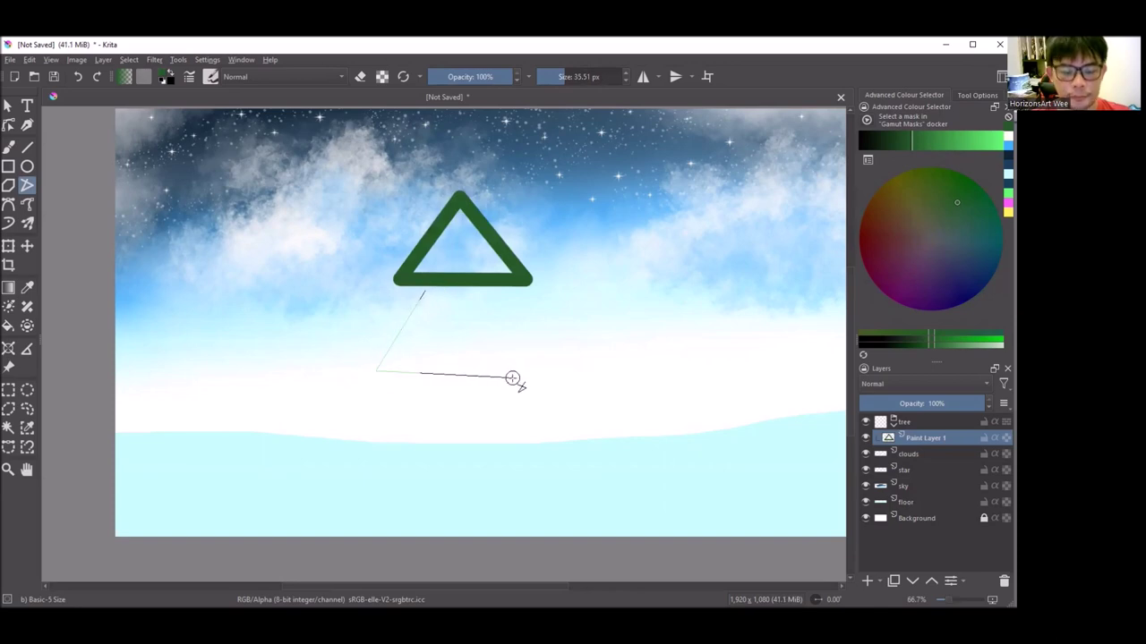
key(Escape)
click(416, 287)
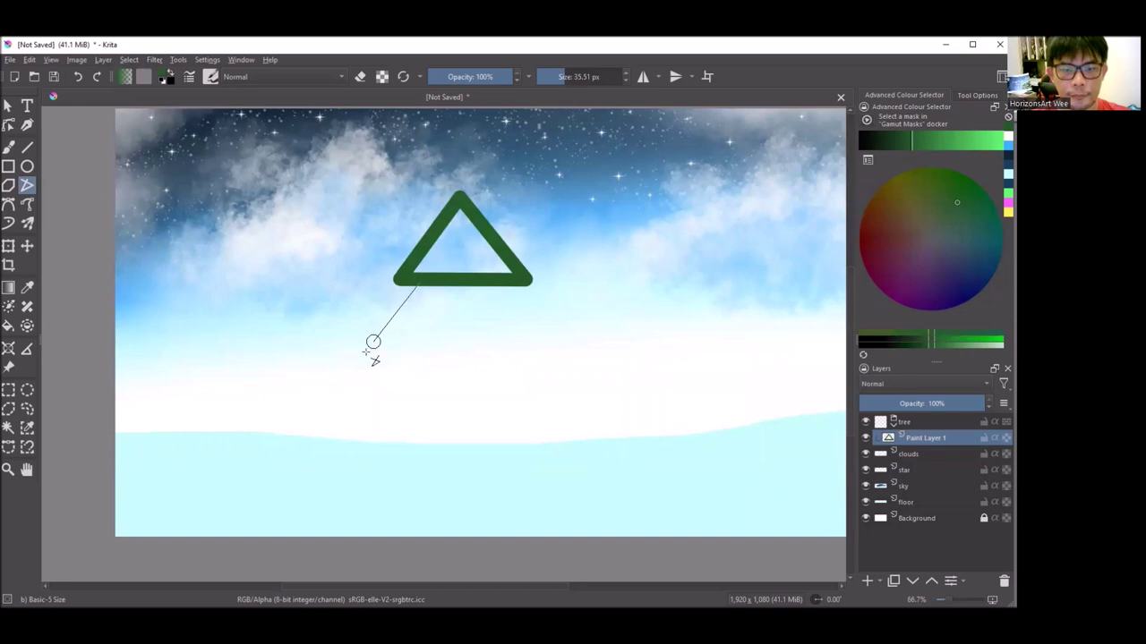
click(361, 366)
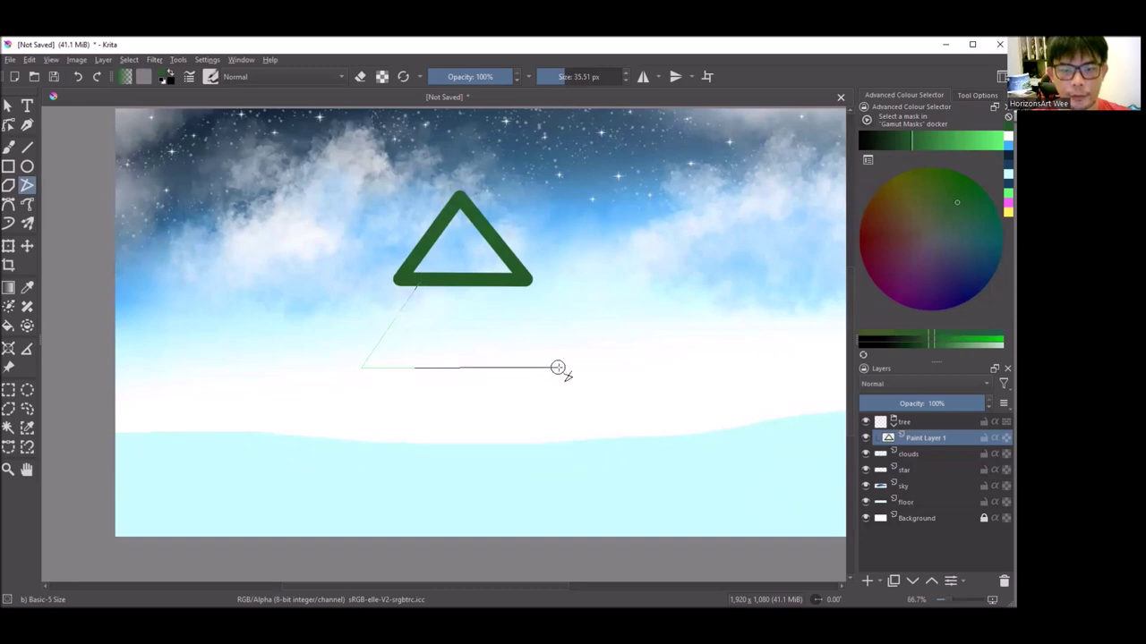
click(562, 367)
click(506, 279)
click(423, 280)
scroll(417, 320, down, 2)
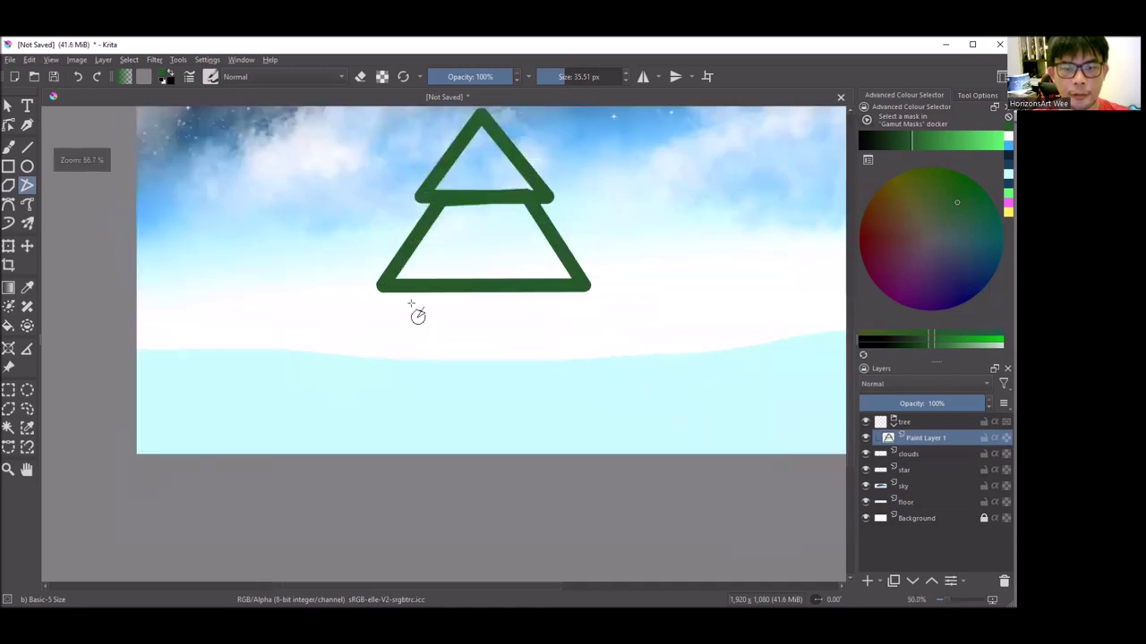
Outline the widest bottom tier and zoom out to check the whole tree.
click(405, 288)
click(342, 376)
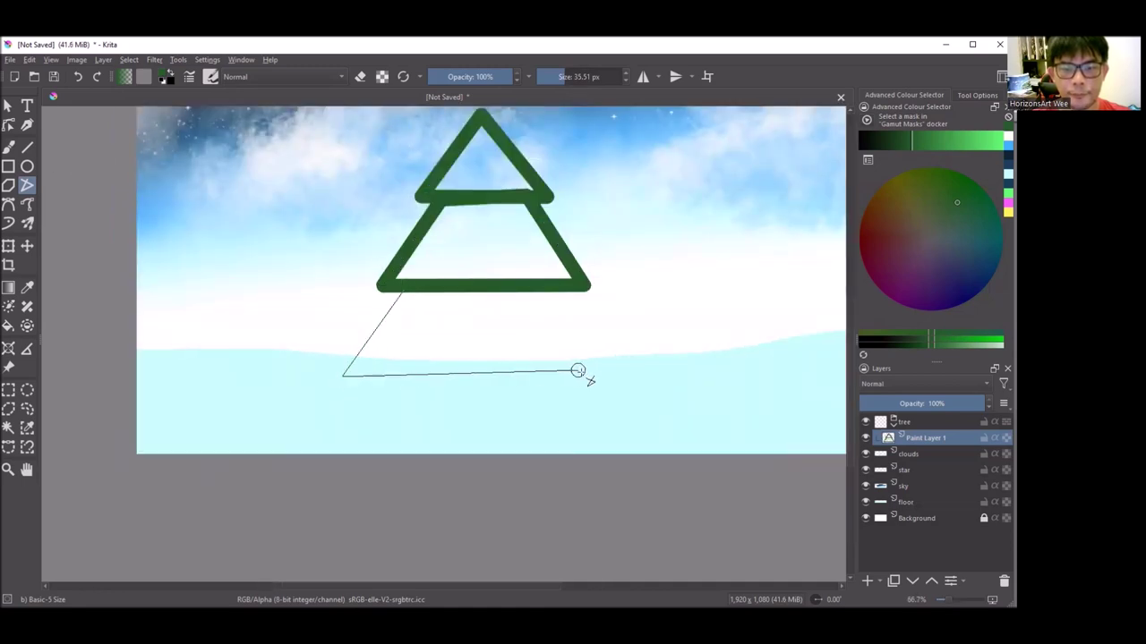
click(627, 376)
click(569, 295)
double_click(404, 288)
key(minus)
key(minus)
key(plus)
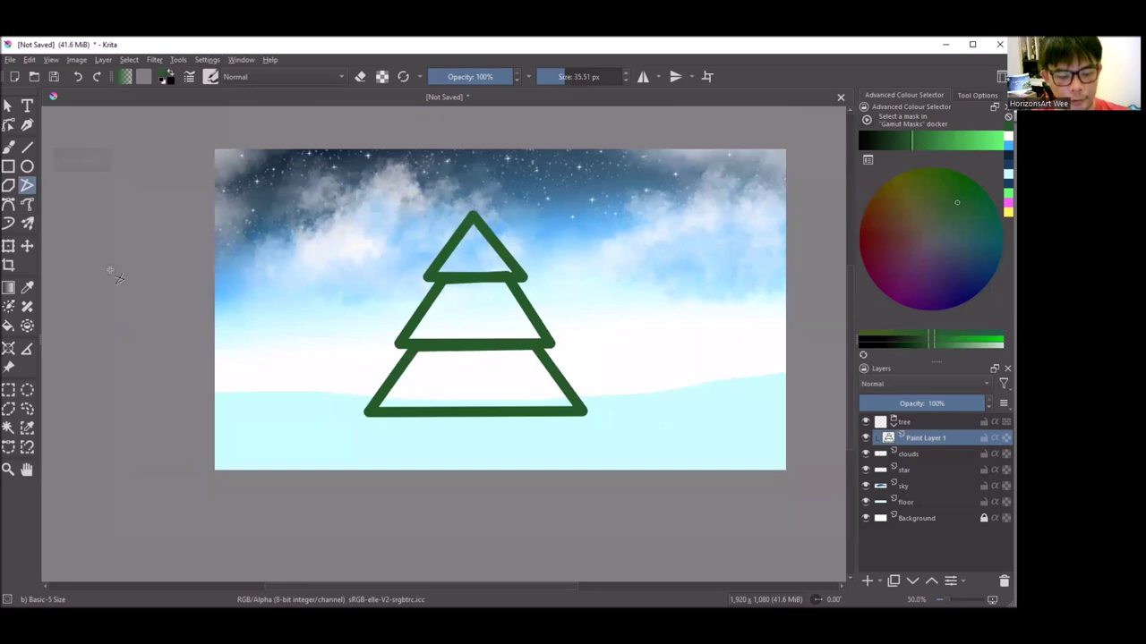
Fill all three tree tiers with dark green using the Fill tool.
click(8, 326)
click(474, 253)
click(485, 315)
click(490, 384)
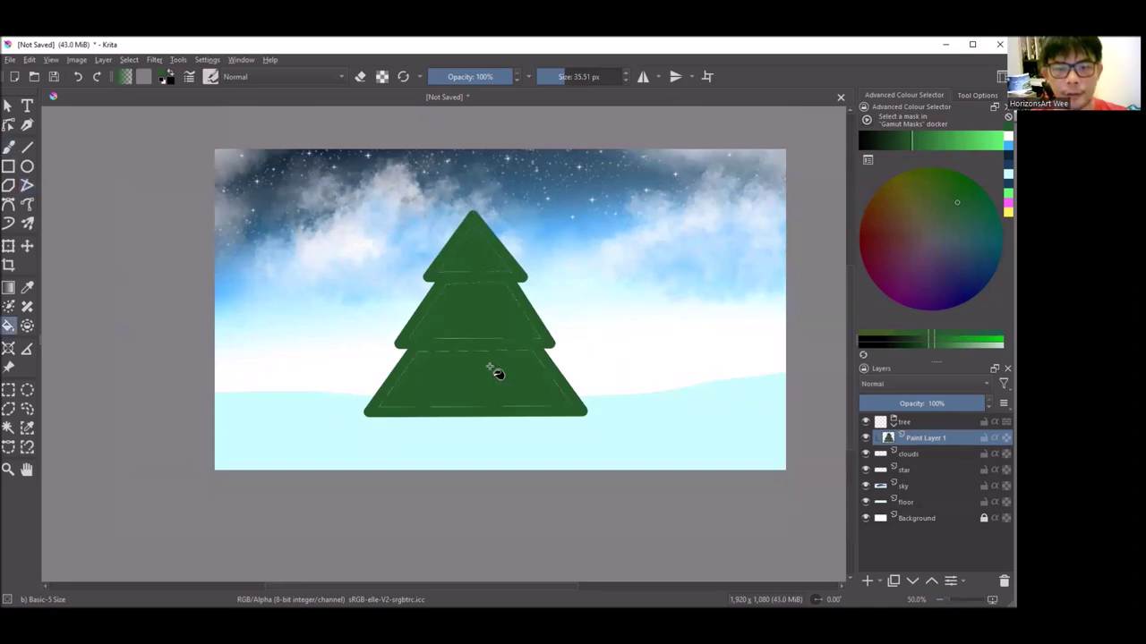
Paint over the light outline left inside the top tier with the freehand brush.
click(9, 148)
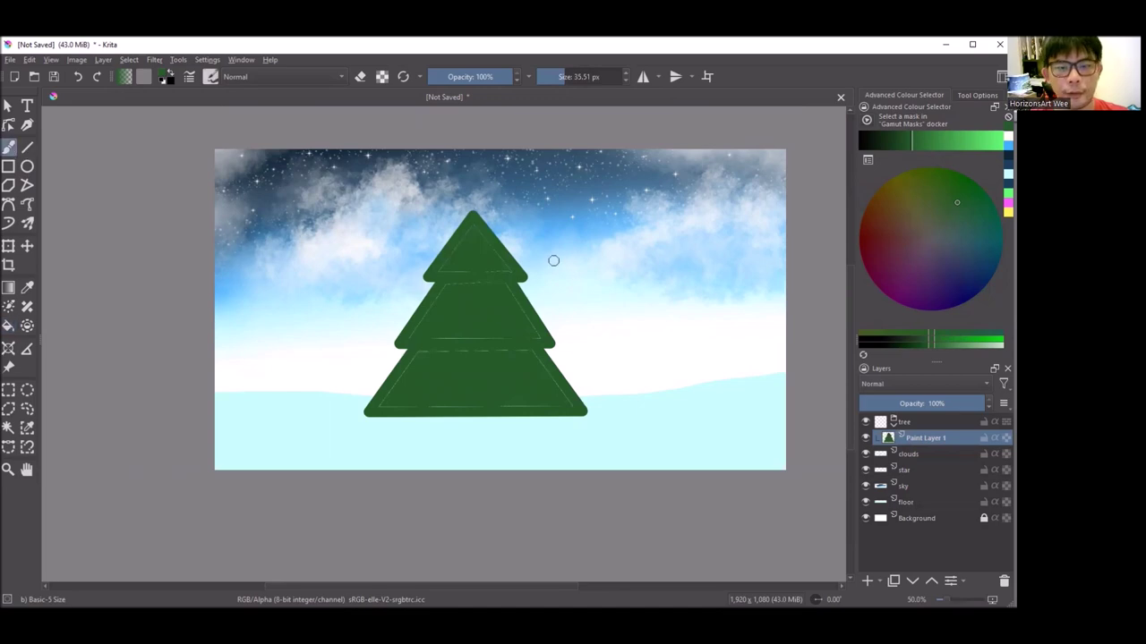
scroll(470, 249, up, 3)
right_click(455, 248)
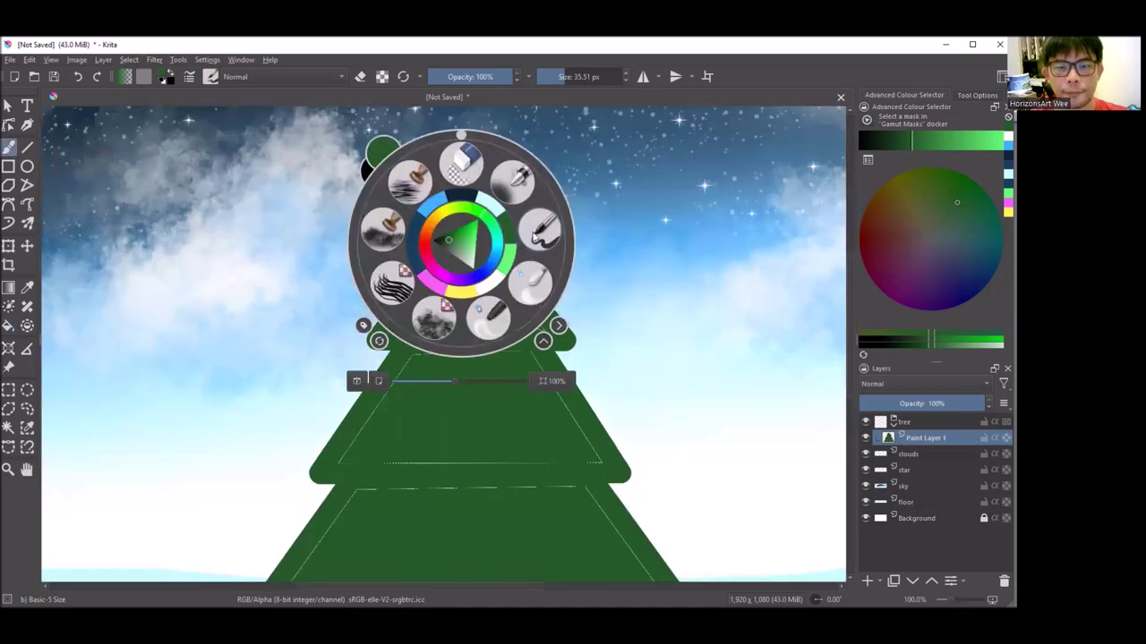
click(455, 266)
mouse_move(455, 266)
mouse_down()
mouse_move(371, 338)
mouse_move(445, 384)
mouse_move(626, 384)
mouse_move(488, 236)
mouse_up()
scroll(489, 237, down, 5)
scroll(537, 269, up, 5)
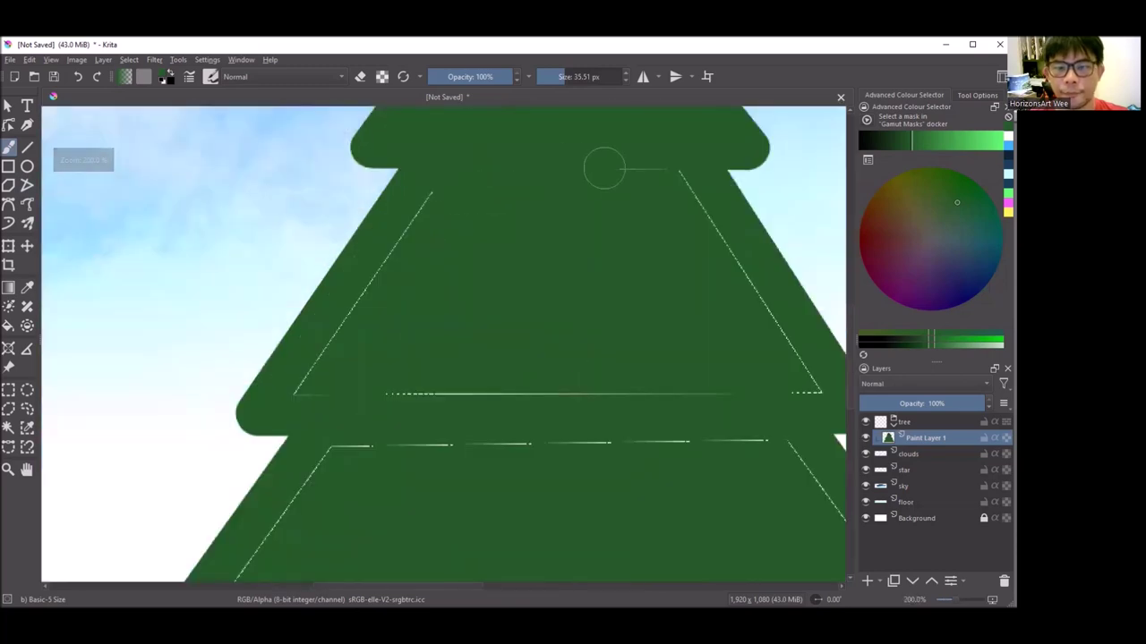
Cover the remaining light outlines in the lower tiers, undoing a bad stroke.
mouse_move(708, 217)
mouse_down()
mouse_move(805, 365)
mouse_move(621, 393)
mouse_move(304, 399)
mouse_move(400, 229)
mouse_move(588, 256)
mouse_move(654, 295)
mouse_move(702, 364)
mouse_move(448, 383)
mouse_move(384, 358)
mouse_up()
scroll(429, 176, down, 2)
scroll(398, 256, up, 2)
key(ctrl+z)
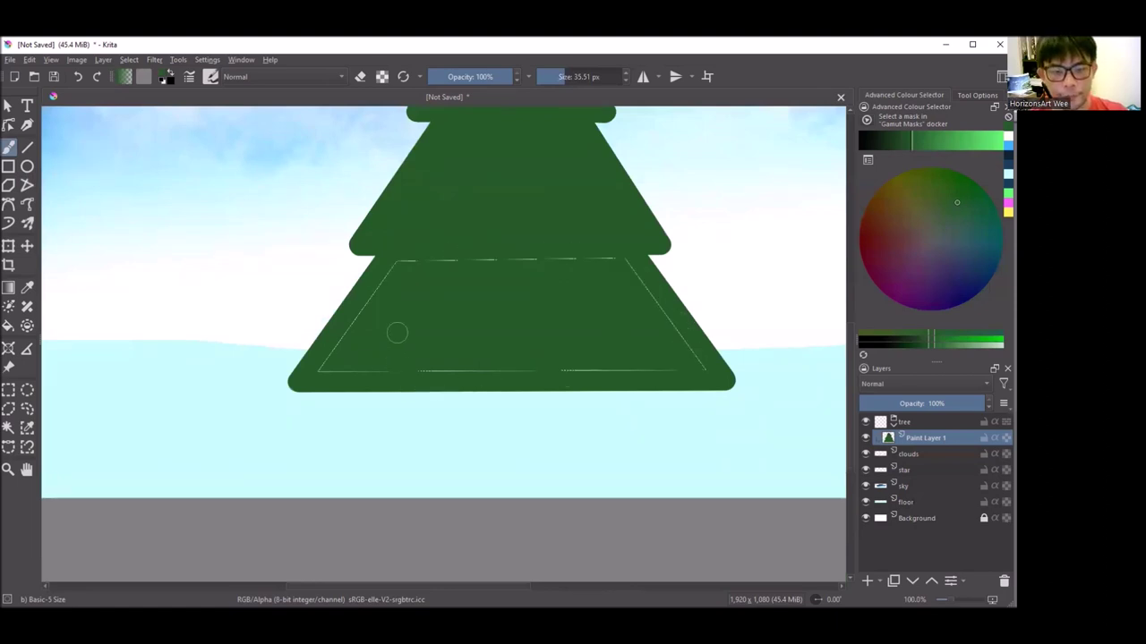
mouse_move(424, 256)
mouse_down()
mouse_move(596, 257)
mouse_move(642, 279)
mouse_move(704, 367)
mouse_move(440, 379)
mouse_move(350, 374)
mouse_move(345, 346)
mouse_up()
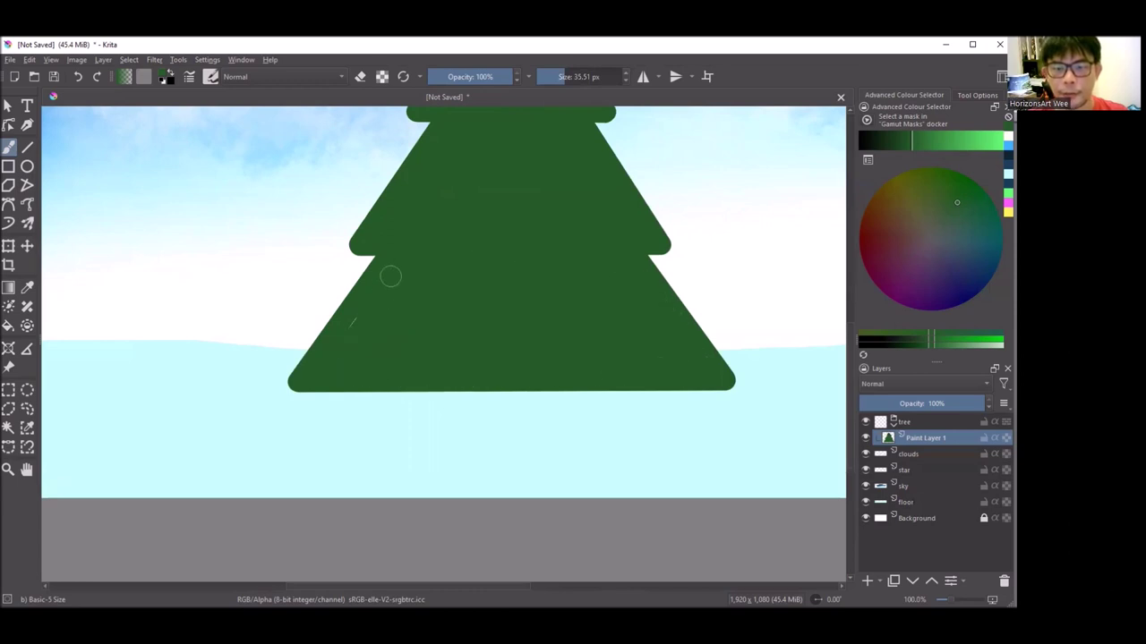
scroll(353, 328, down, 3)
scroll(354, 210, up, 1)
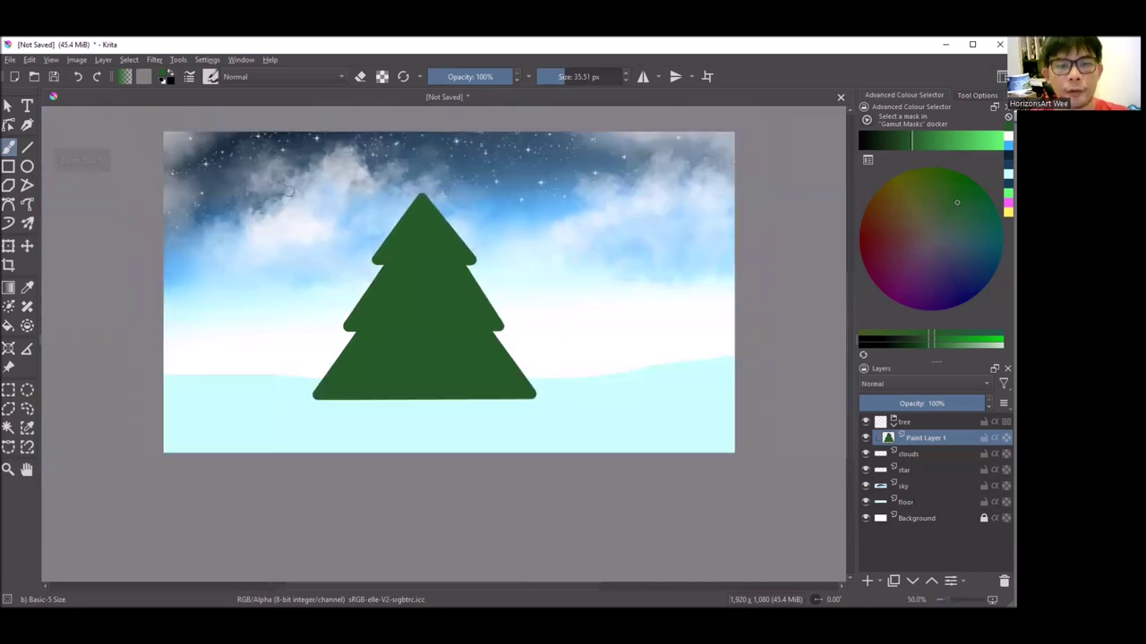
right_click(400, 232)
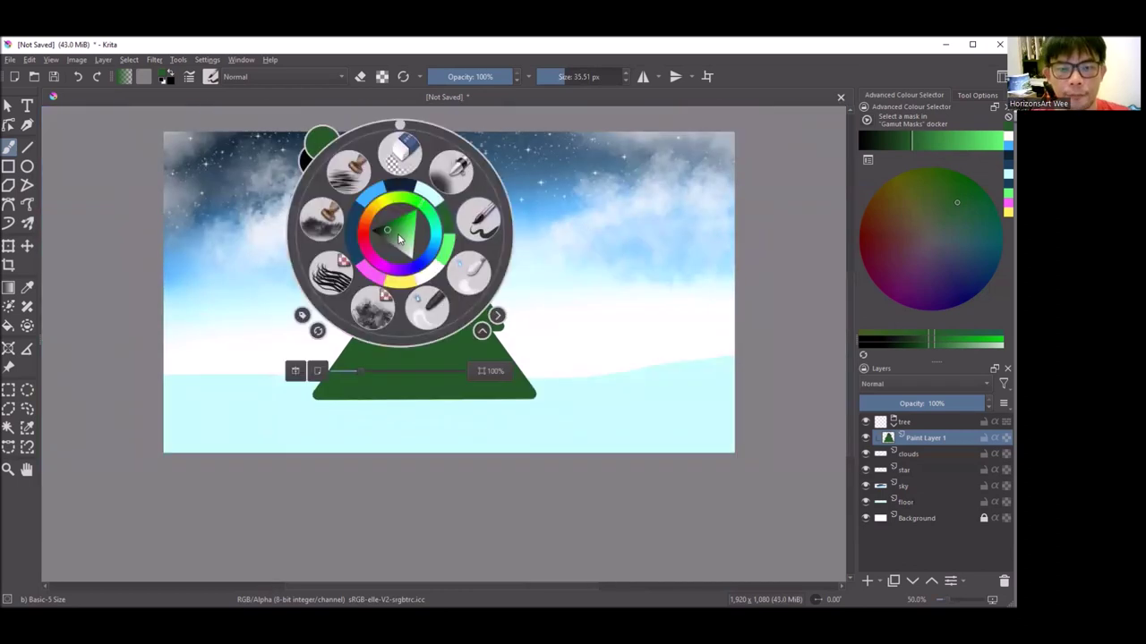
Select the Stamp Grass Patch brush at about 102.86 px and review its Brush Editor settings.
click(333, 233)
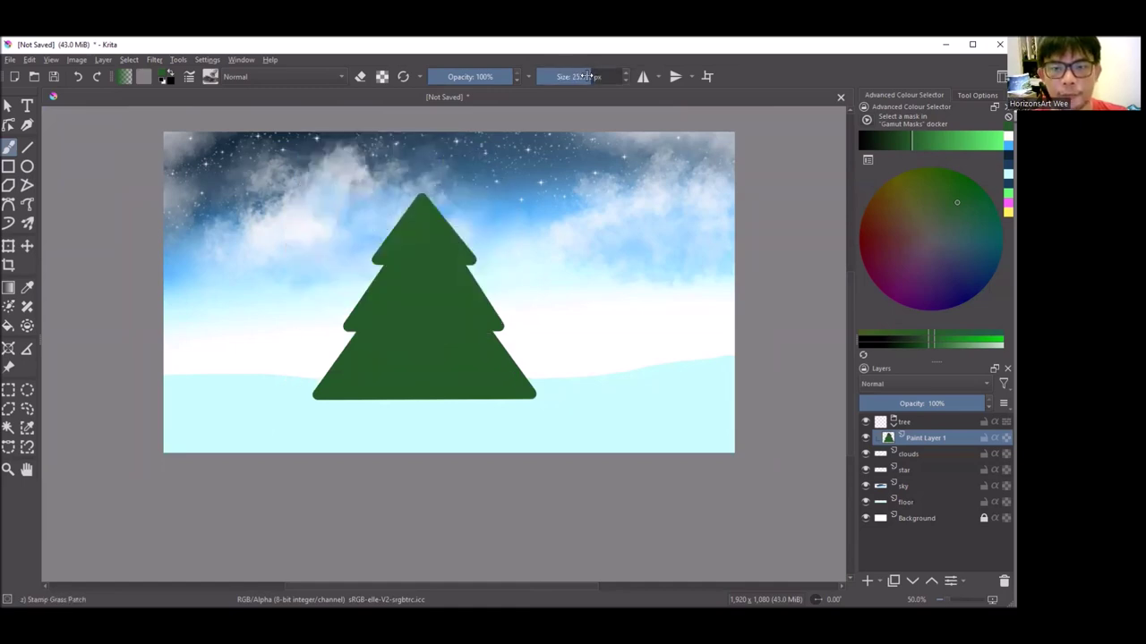
scroll(385, 192, up, 1)
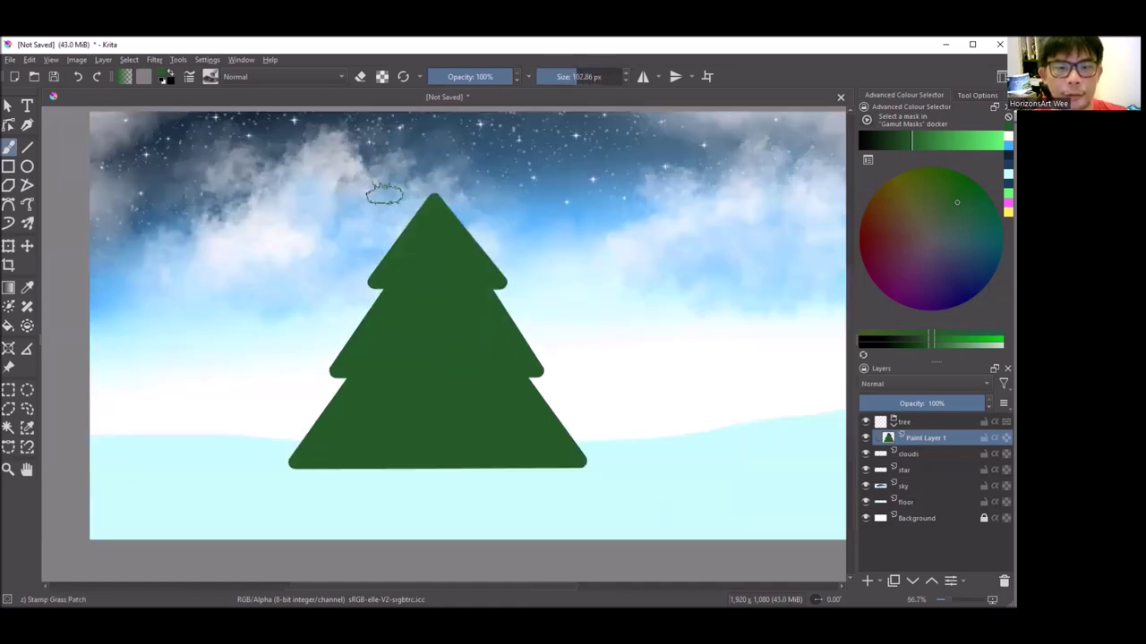
click(198, 78)
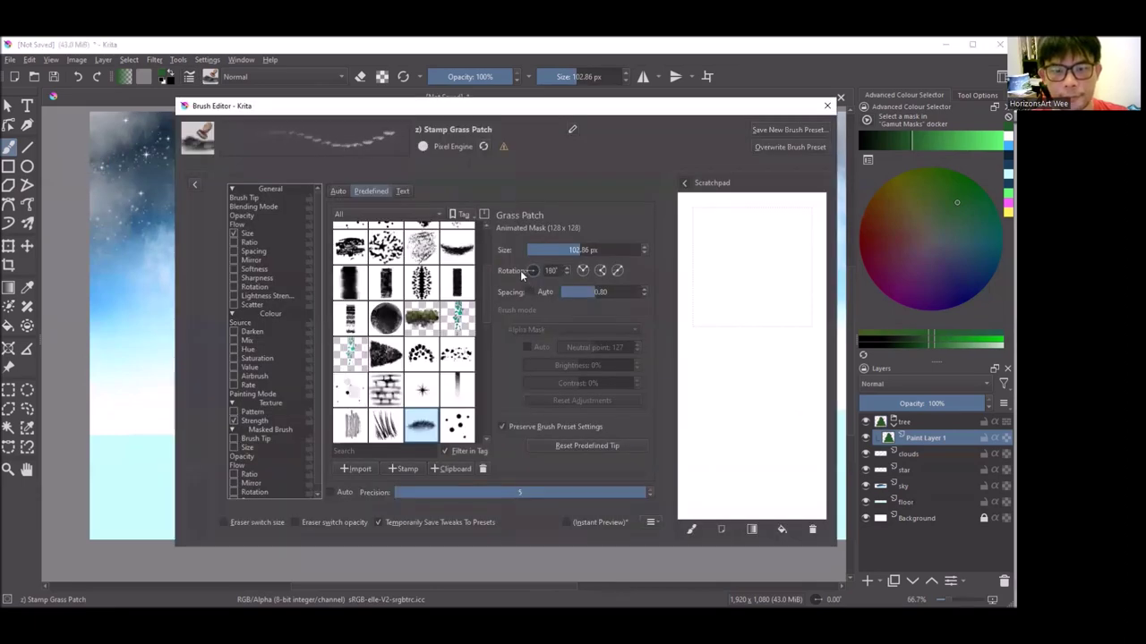
click(827, 106)
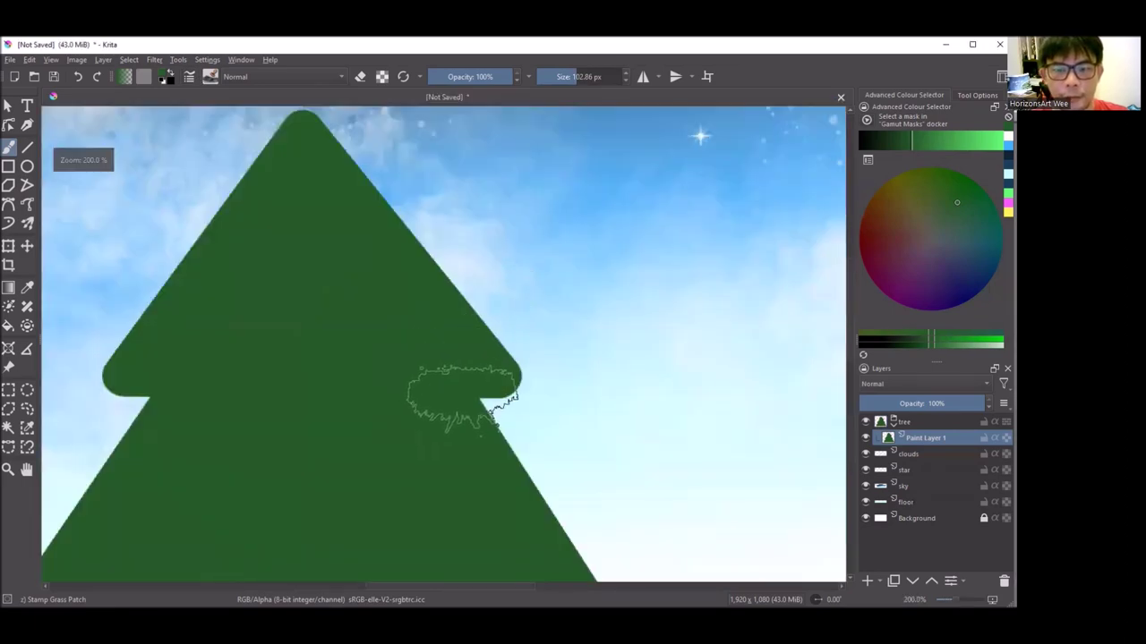
Stamp grass tufts along the tree's left and right tier edges.
drag(464, 399, 476, 394)
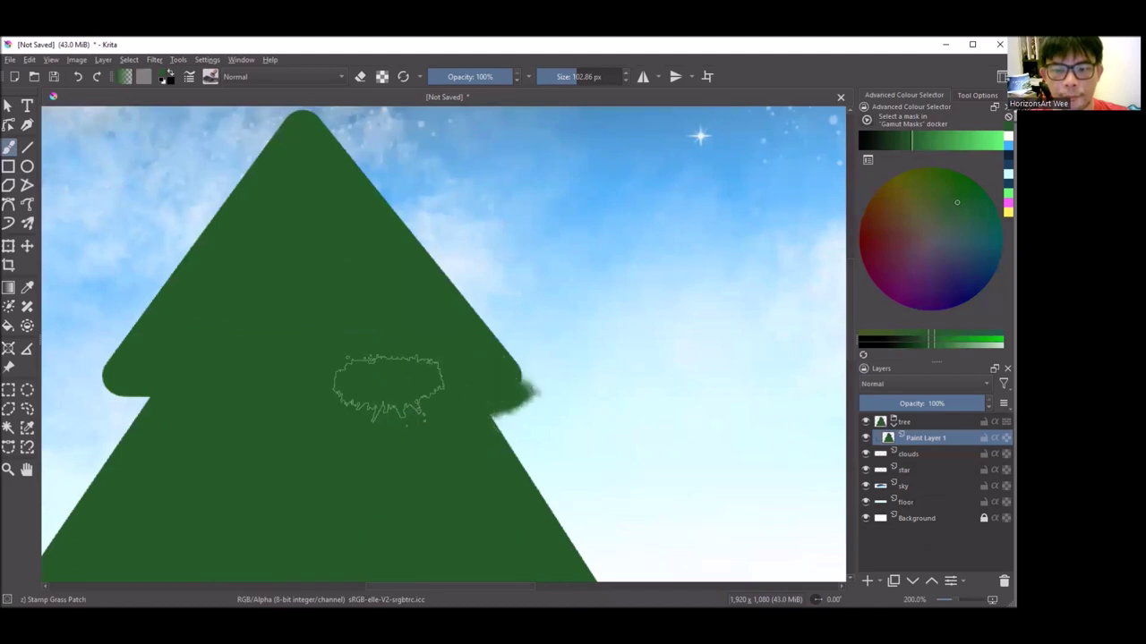
scroll(371, 383, down, 1)
scroll(255, 376, up, 1)
mouse_move(253, 354)
mouse_down()
mouse_move(229, 349)
mouse_move(239, 349)
mouse_up()
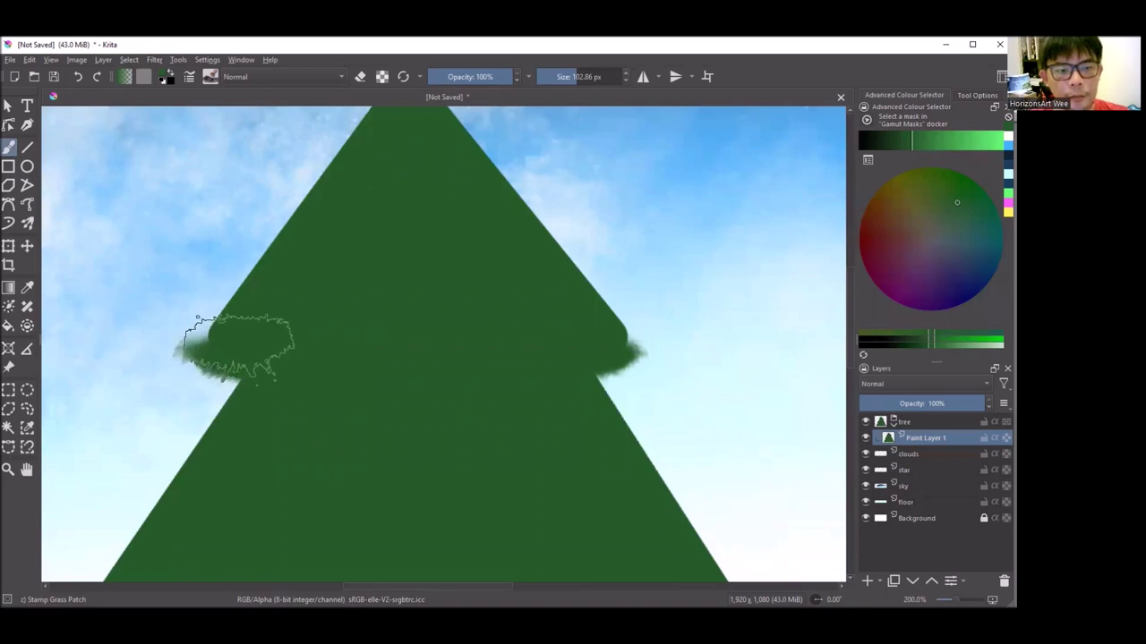
scroll(316, 334, down, 3)
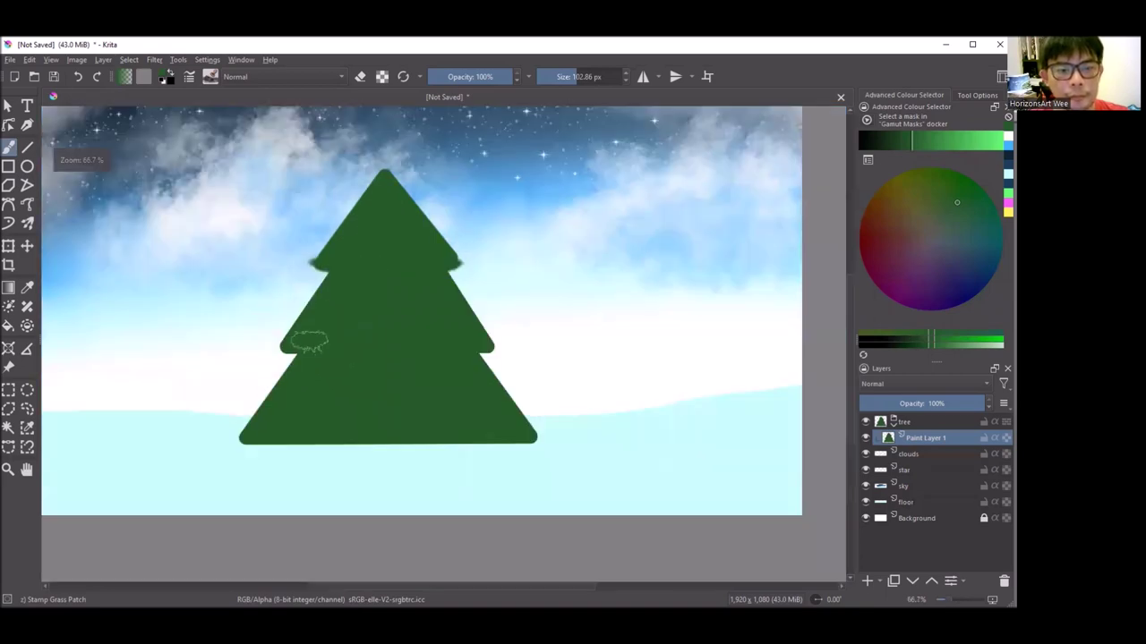
scroll(316, 334, up, 3)
mouse_move(278, 353)
mouse_down()
mouse_move(291, 358)
mouse_move(268, 344)
mouse_up()
scroll(511, 328, down, 2)
scroll(537, 348, up, 1)
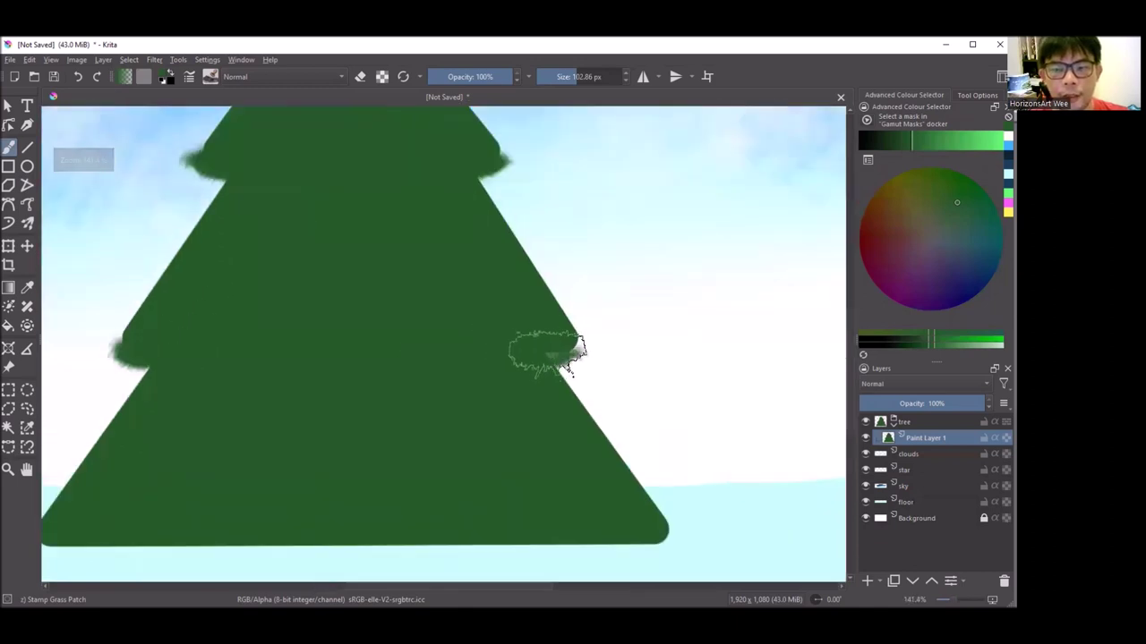
click(562, 351)
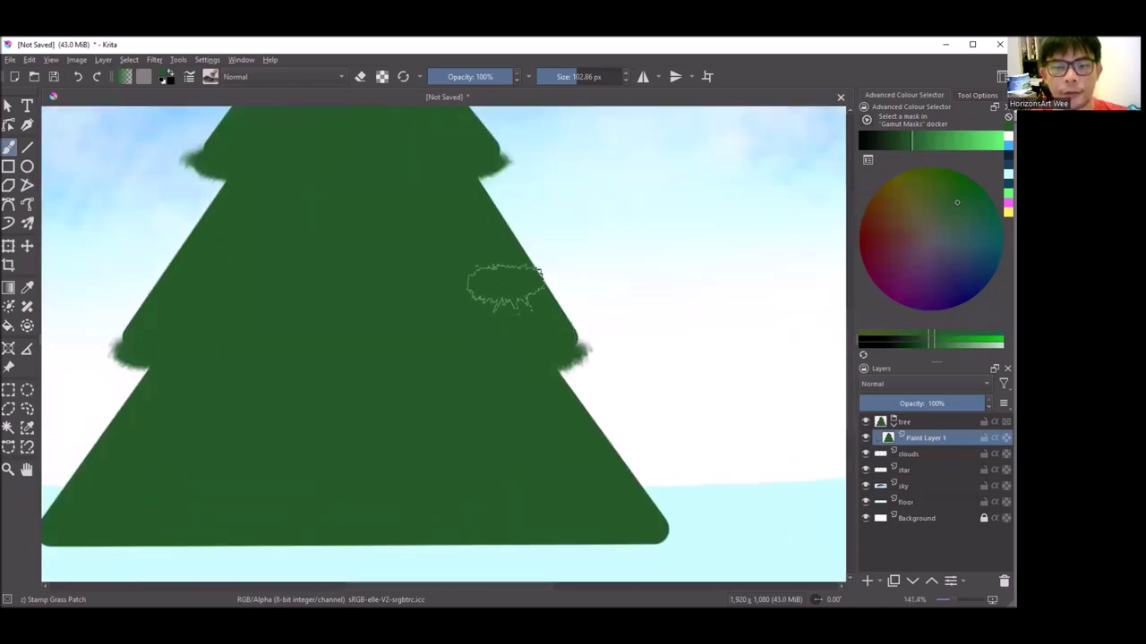
scroll(332, 402, down, 2)
scroll(268, 394, up, 4)
Stamp grass texture along the tree's base from left to right.
mouse_move(230, 384)
mouse_down()
mouse_move(332, 370)
mouse_move(483, 389)
mouse_up()
scroll(268, 385, down, 2)
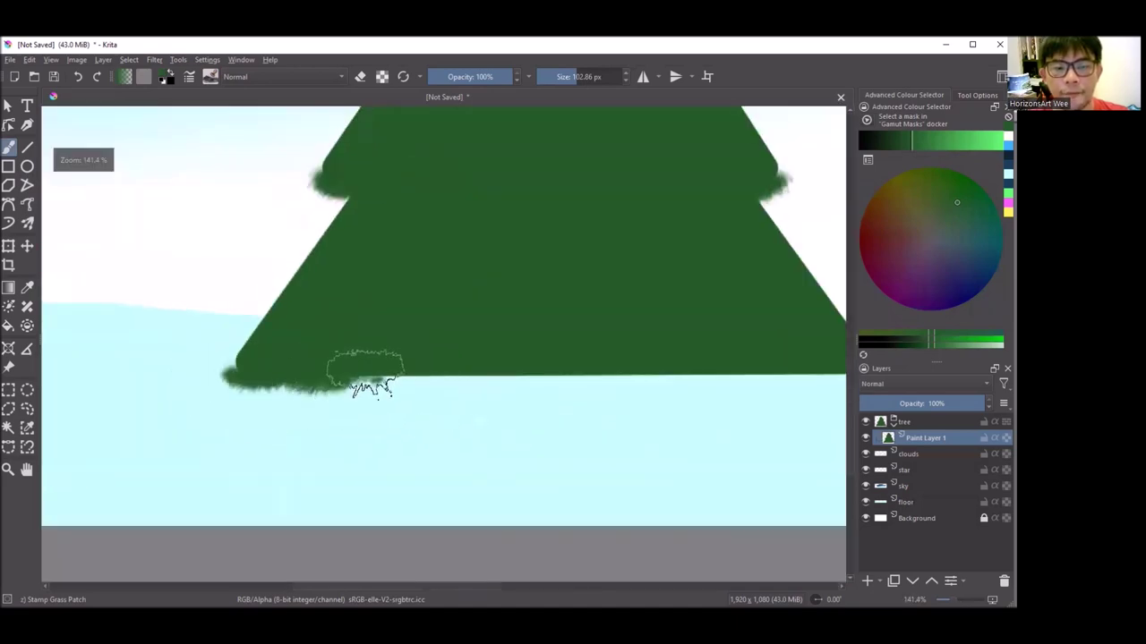
drag(384, 380, 458, 380)
mouse_move(380, 380)
mouse_down()
mouse_move(573, 371)
mouse_move(529, 350)
mouse_move(749, 352)
mouse_move(742, 340)
mouse_move(729, 350)
mouse_up()
scroll(313, 340, down, 1)
scroll(389, 355, up, 1)
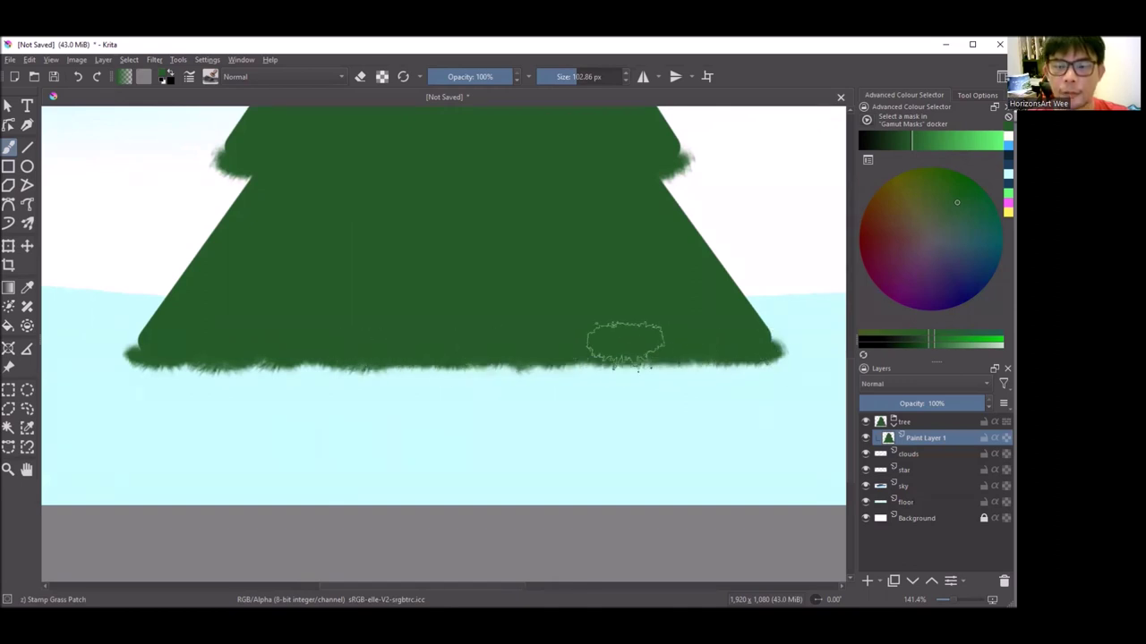
scroll(386, 346, down, 2)
scroll(524, 248, up, 2)
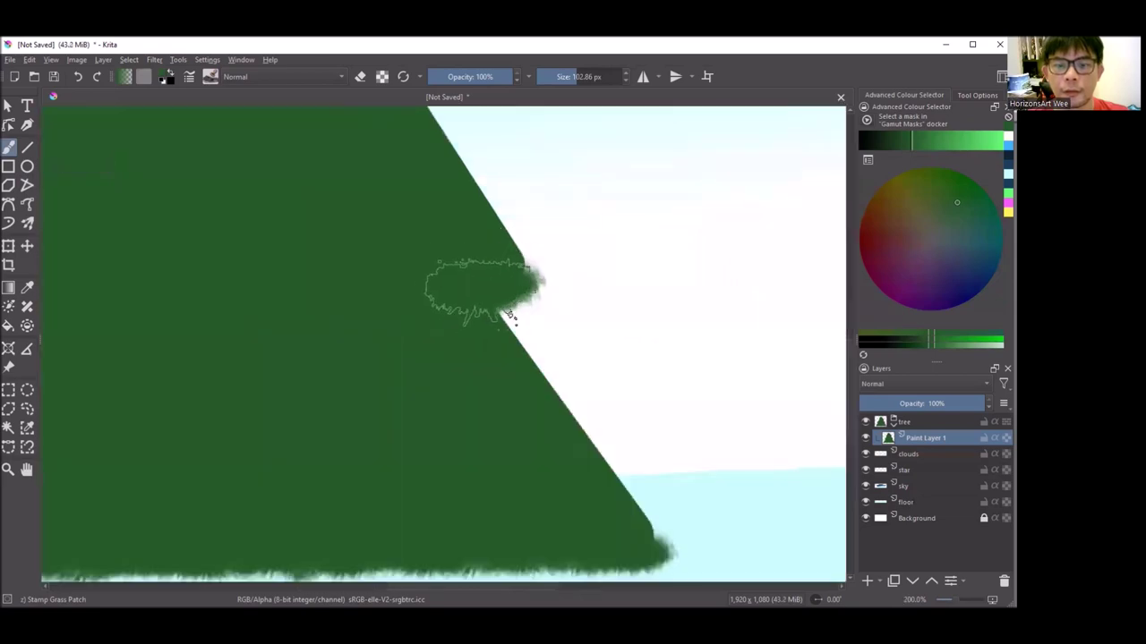
scroll(373, 283, down, 2)
scroll(373, 284, up, 2)
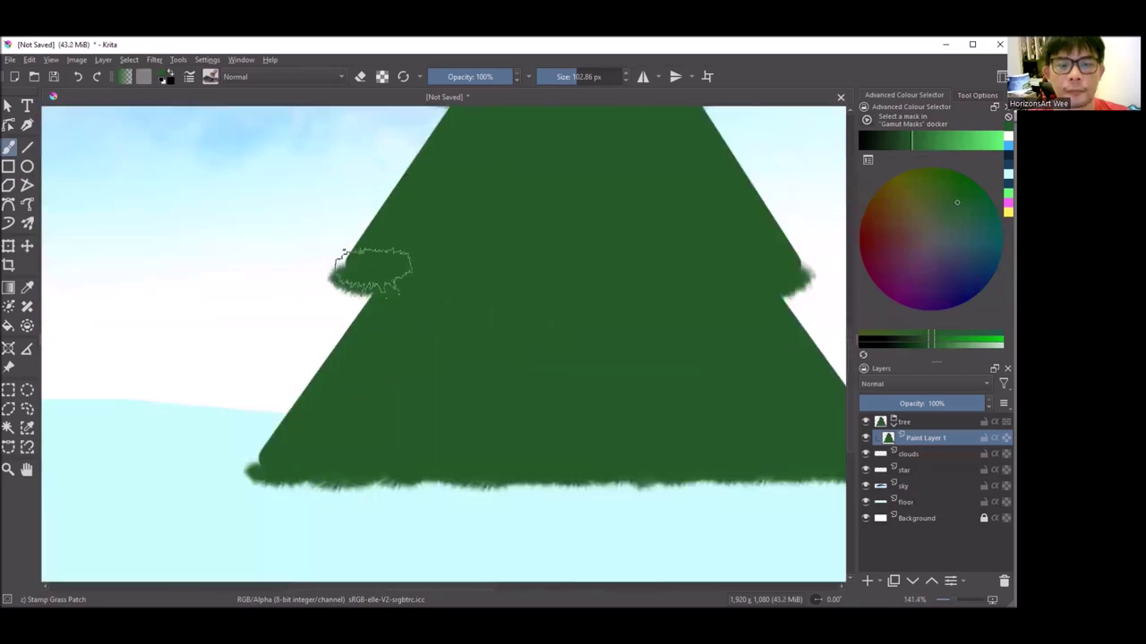
scroll(367, 259, down, 3)
scroll(452, 196, up, 2)
scroll(452, 197, up, 3)
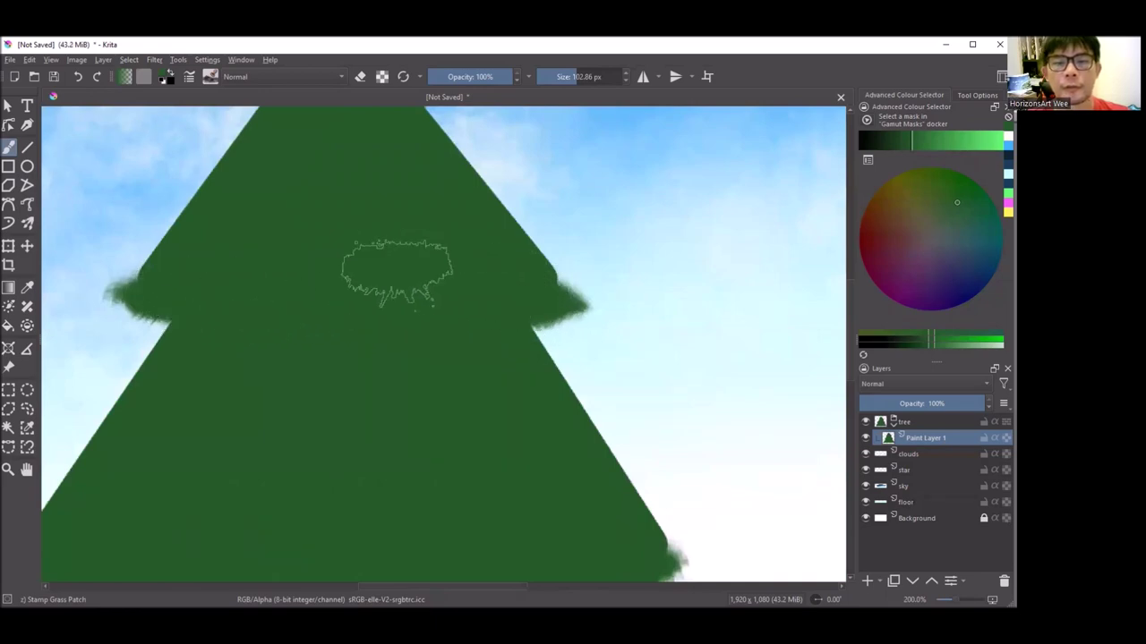
scroll(396, 268, down, 3)
scroll(423, 282, up, 2)
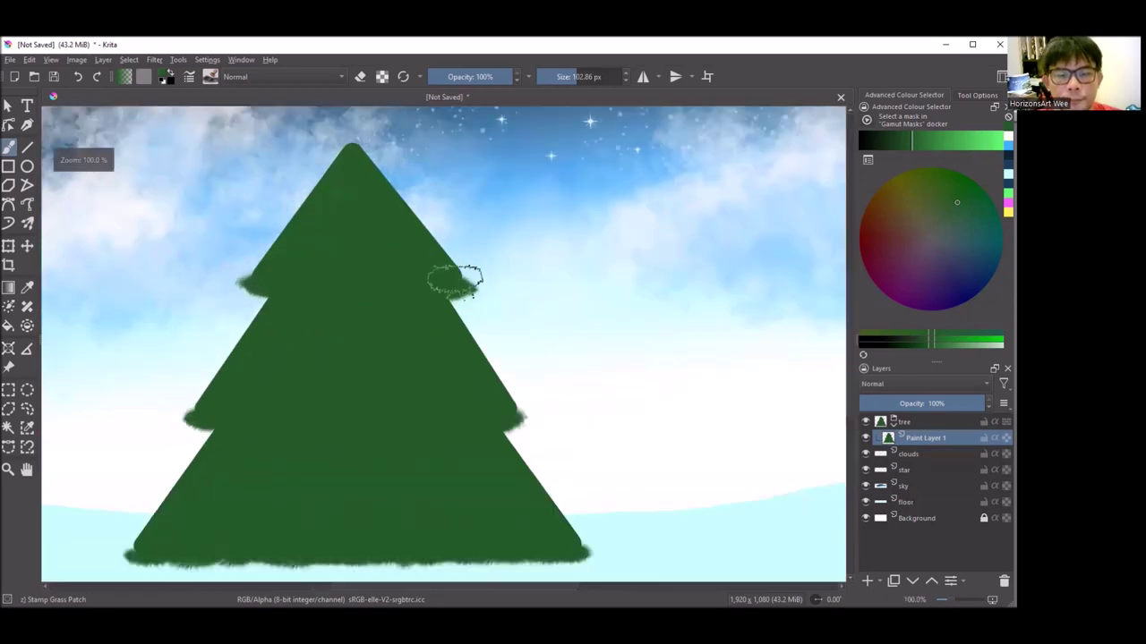
scroll(455, 276, up, 2)
scroll(448, 269, down, 1)
scroll(473, 235, down, 1)
scroll(474, 240, down, 2)
right_click(409, 235)
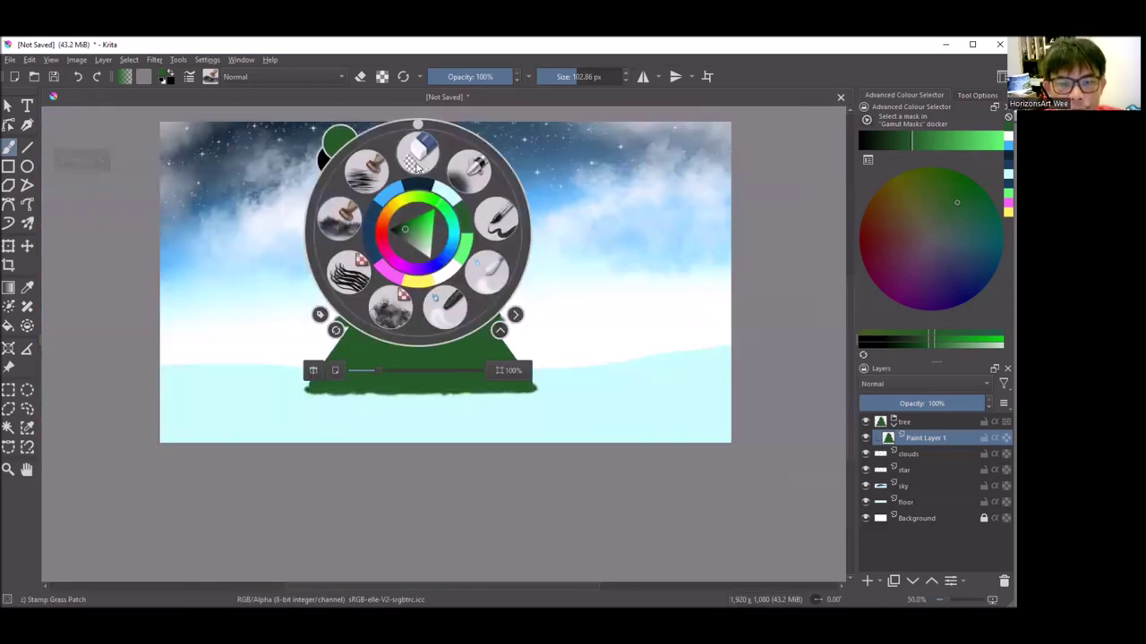
Switch to the Eraser Circle preset and zoom in on the tree's edges.
click(385, 174)
scroll(389, 177, up, 1)
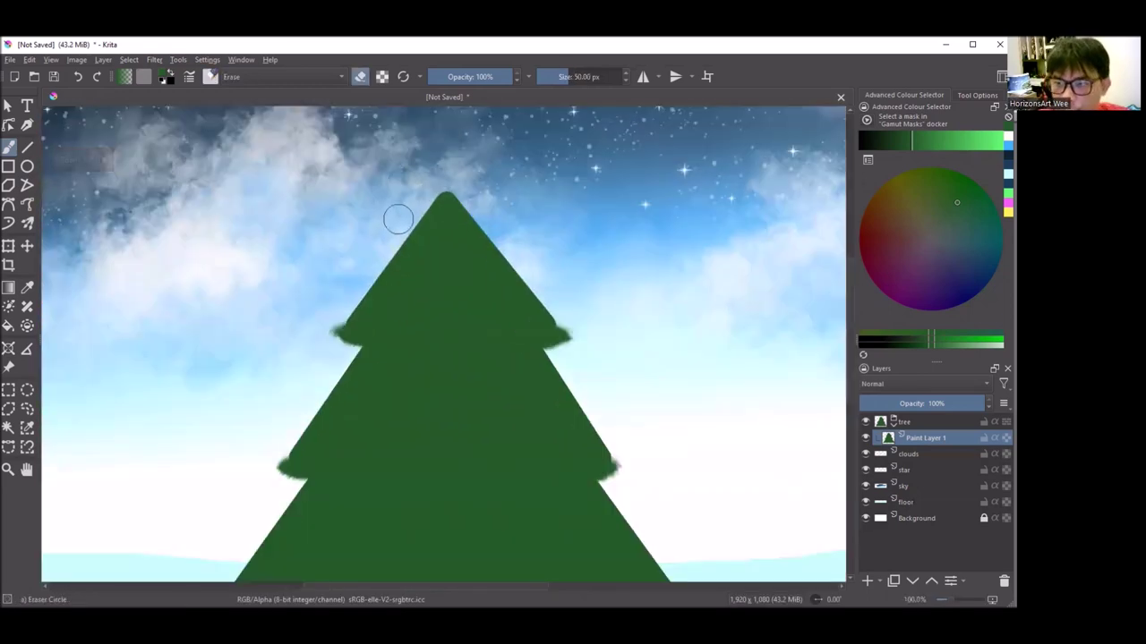
scroll(376, 264, up, 1)
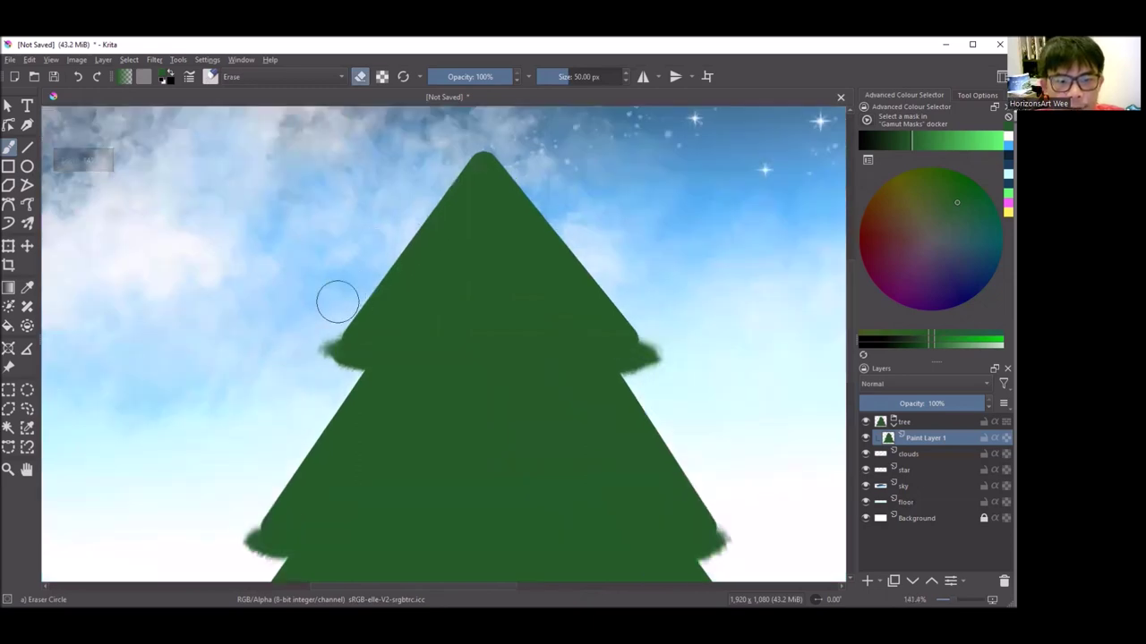
scroll(358, 269, up, 1)
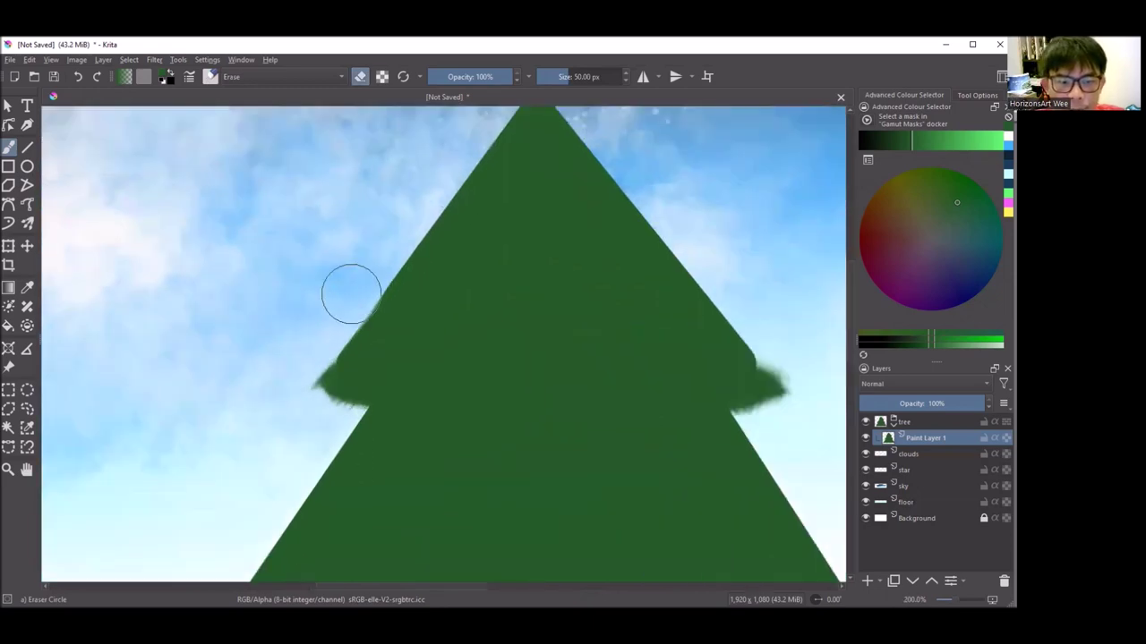
scroll(354, 278, up, 2)
scroll(268, 367, down, 1)
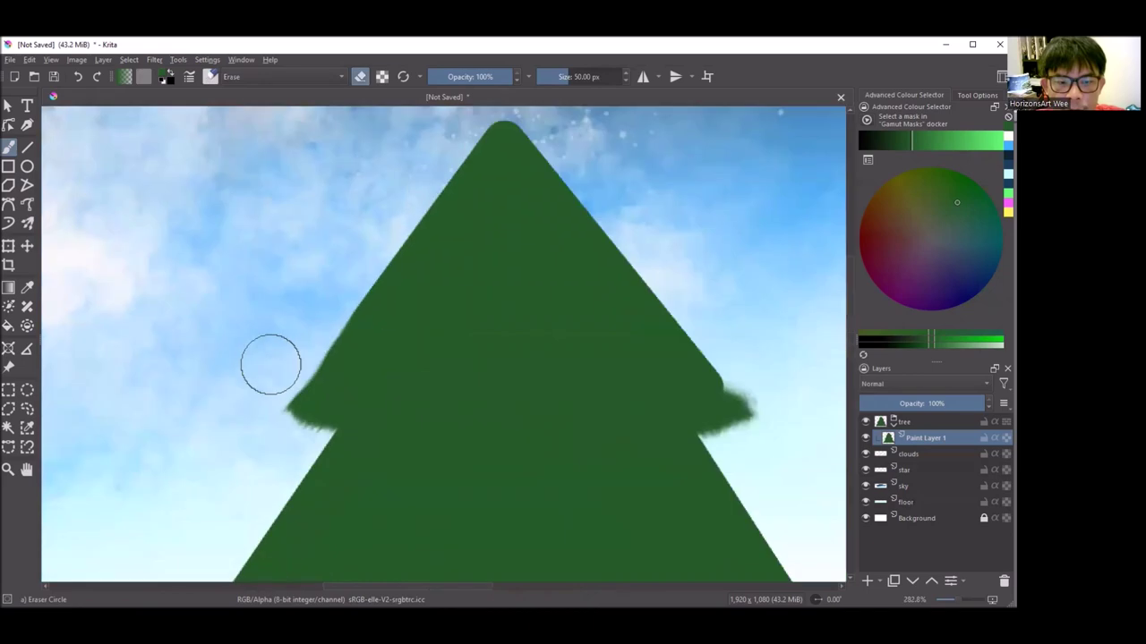
scroll(370, 248, down, 2)
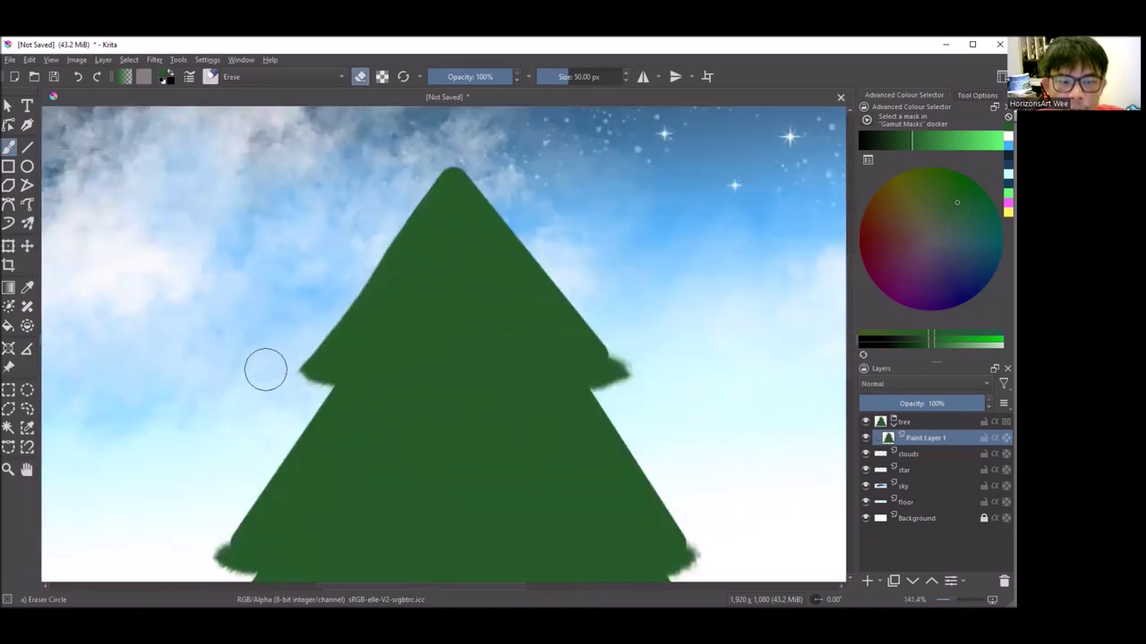
scroll(525, 192, up, 1)
scroll(478, 209, down, 2)
scroll(455, 174, up, 1)
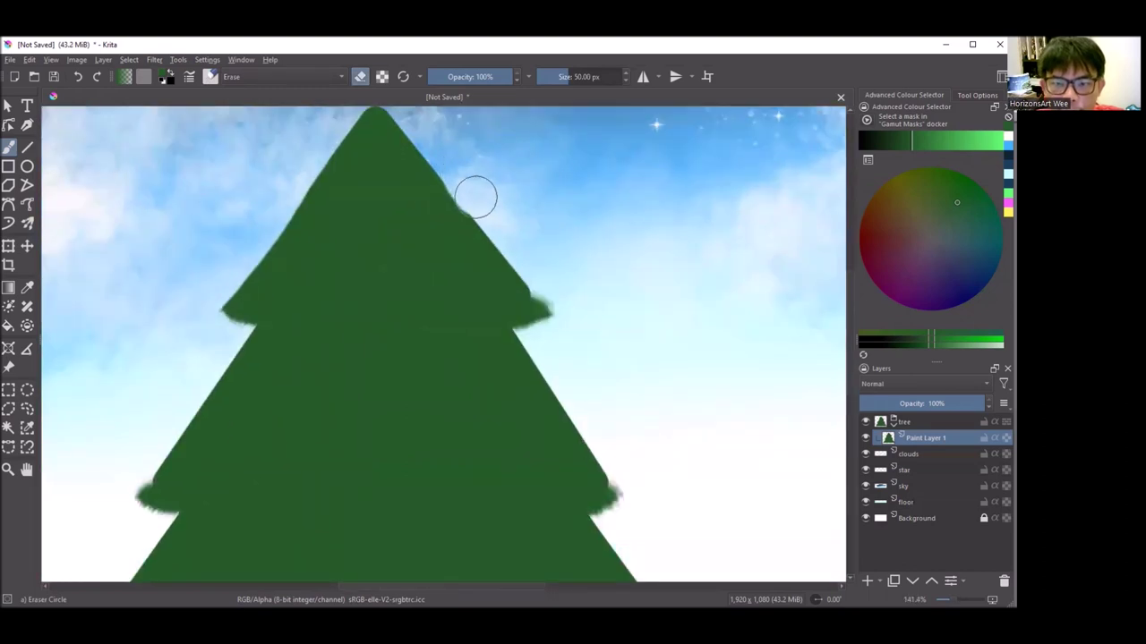
scroll(537, 269, up, 1)
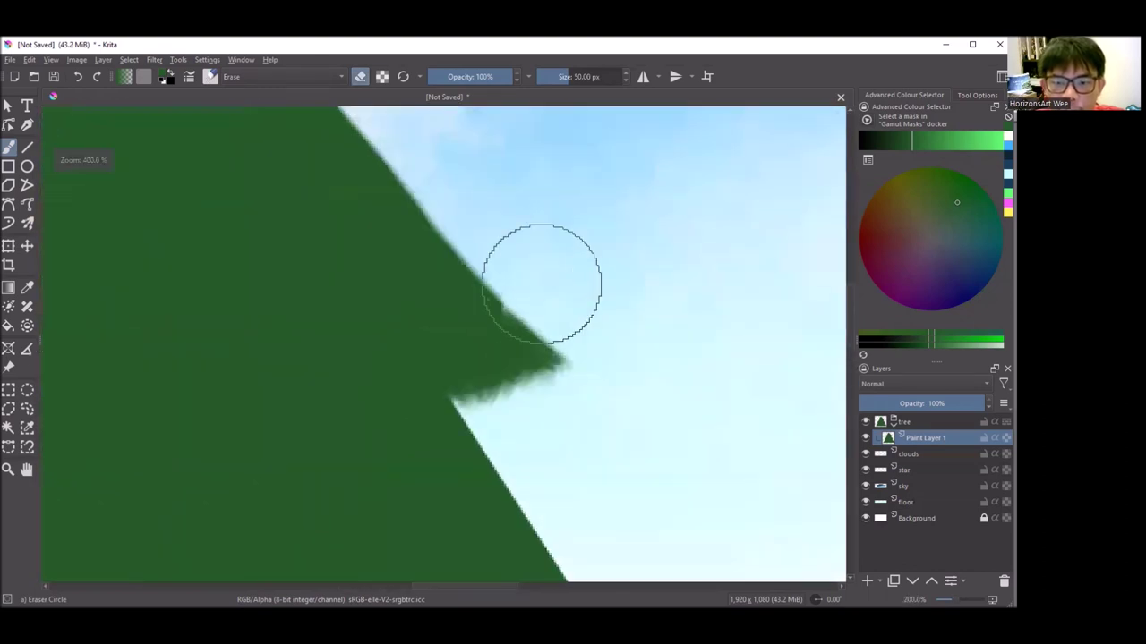
scroll(537, 269, down, 2)
scroll(493, 192, up, 1)
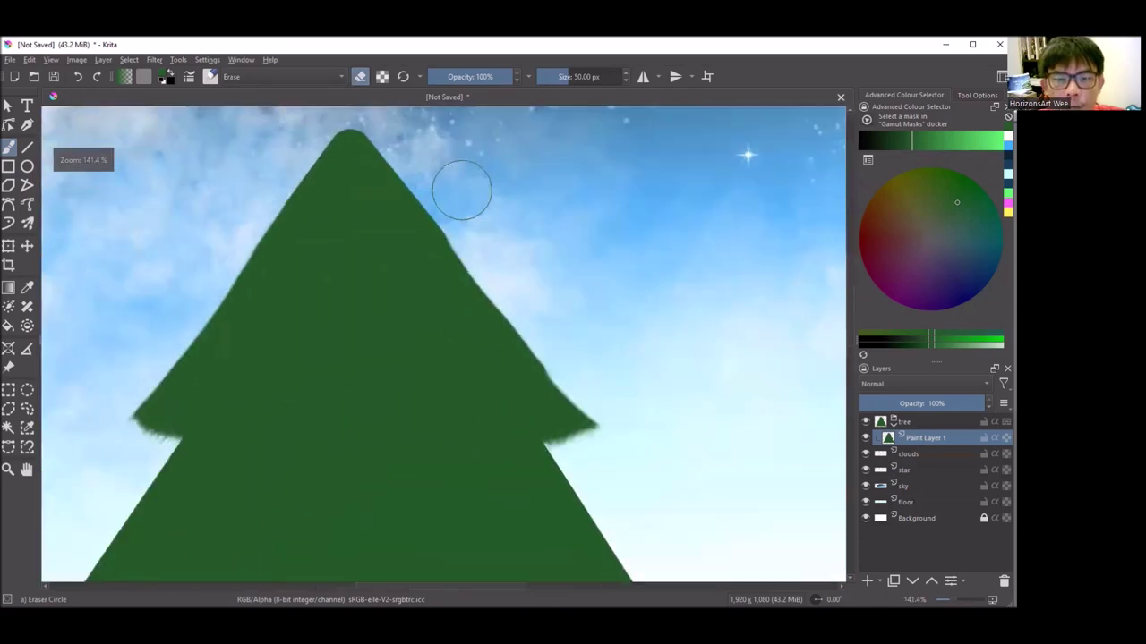
scroll(443, 186, up, 1)
scroll(465, 242, down, 3)
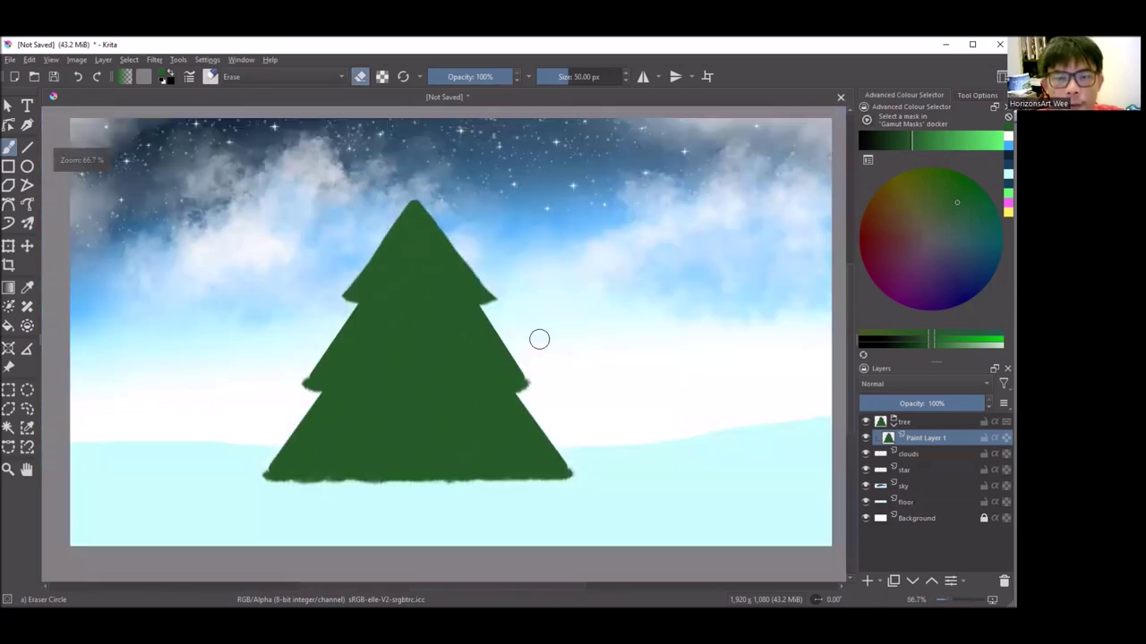
scroll(484, 179, up, 3)
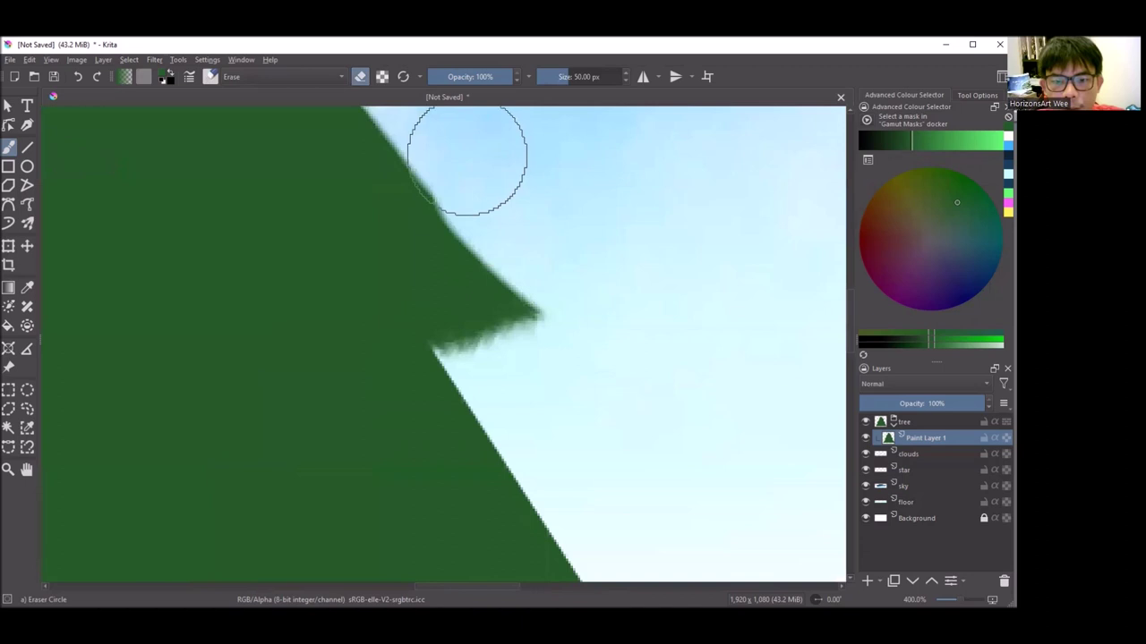
scroll(471, 169, down, 1)
scroll(519, 269, up, 1)
scroll(455, 200, down, 1)
scroll(456, 207, down, 1)
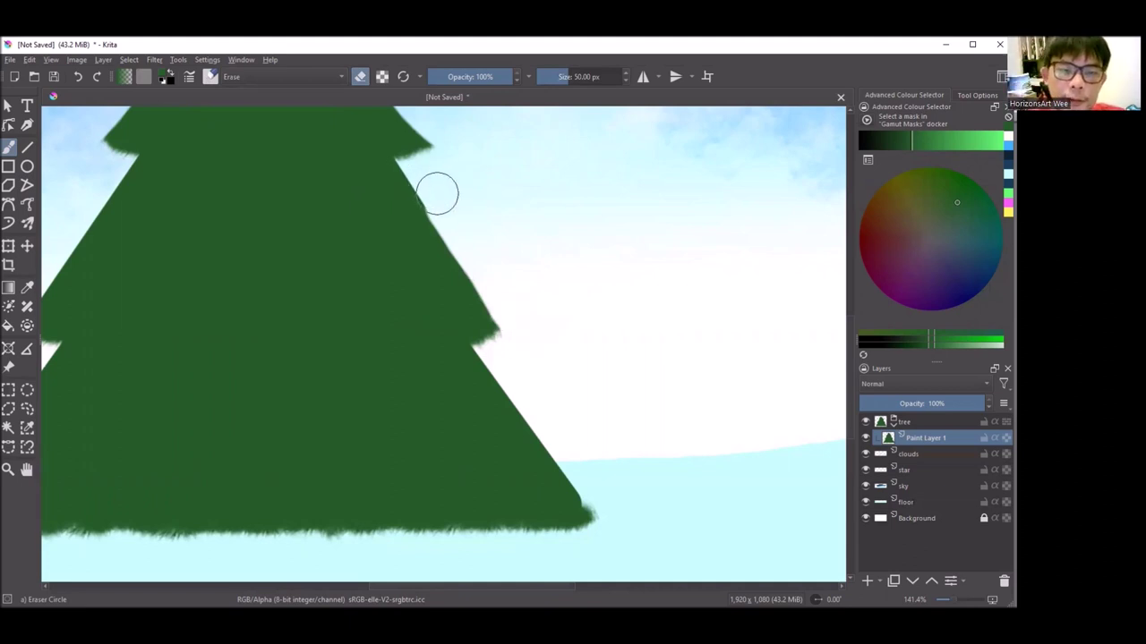
Erase notches into the tree's right edge.
drag(460, 239, 482, 281)
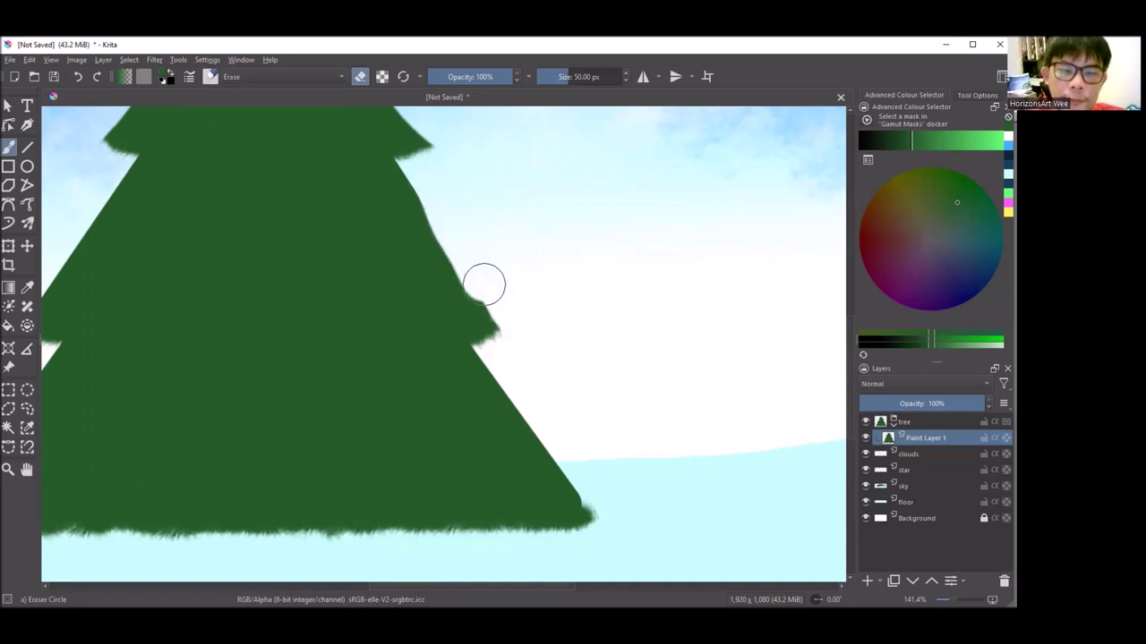
scroll(537, 268, down, 1)
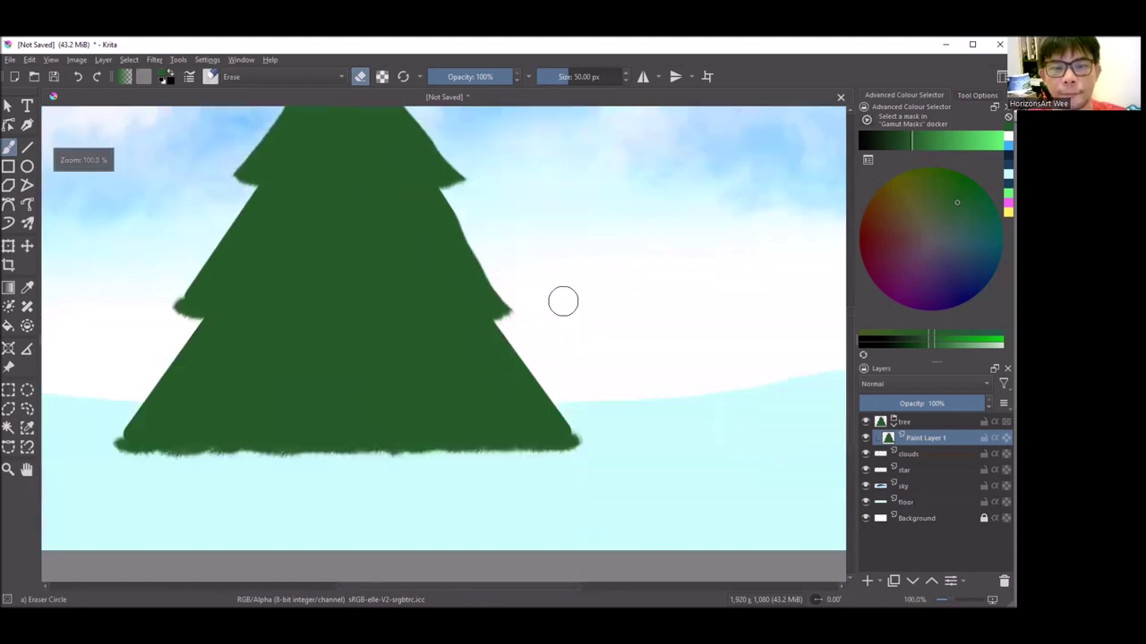
scroll(563, 300, up, 1)
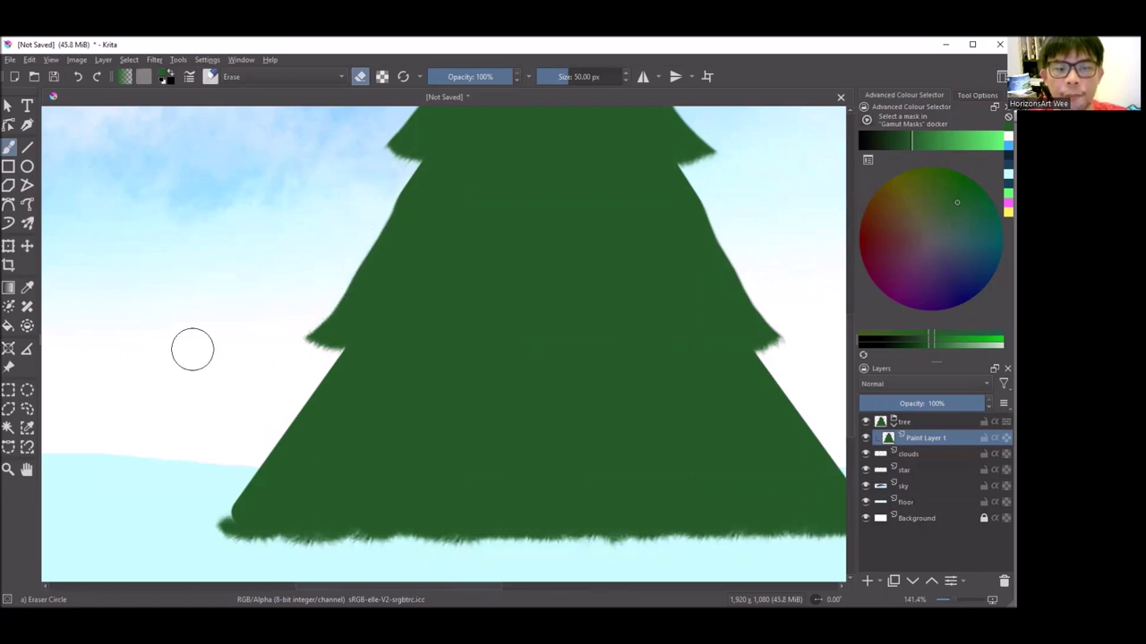
scroll(300, 352, down, 2)
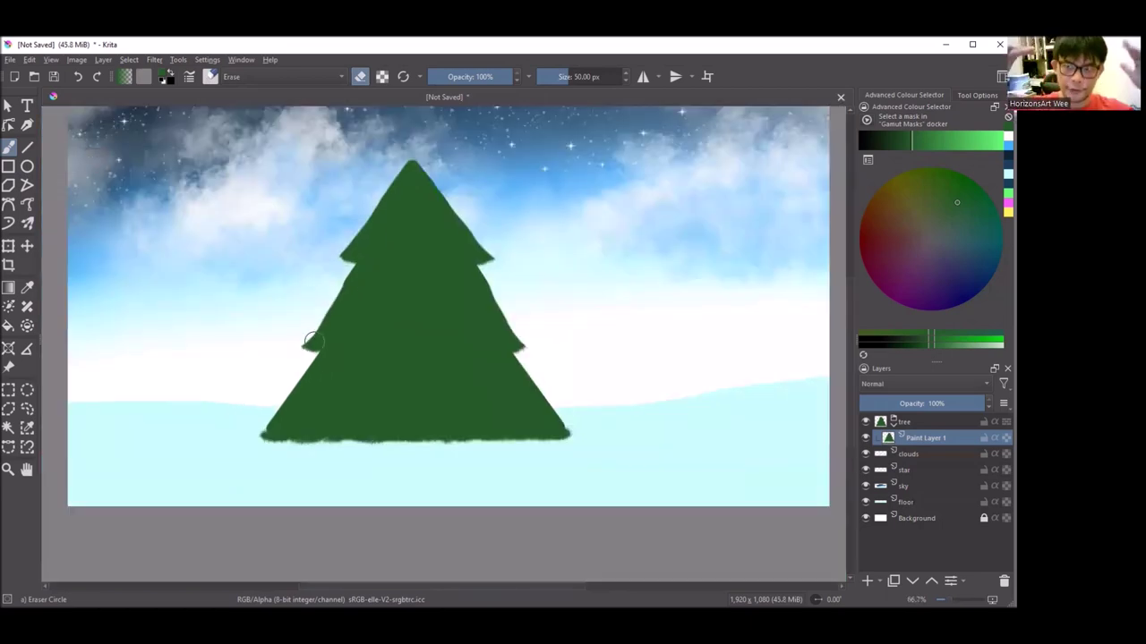
scroll(310, 341, up, 2)
scroll(350, 281, up, 1)
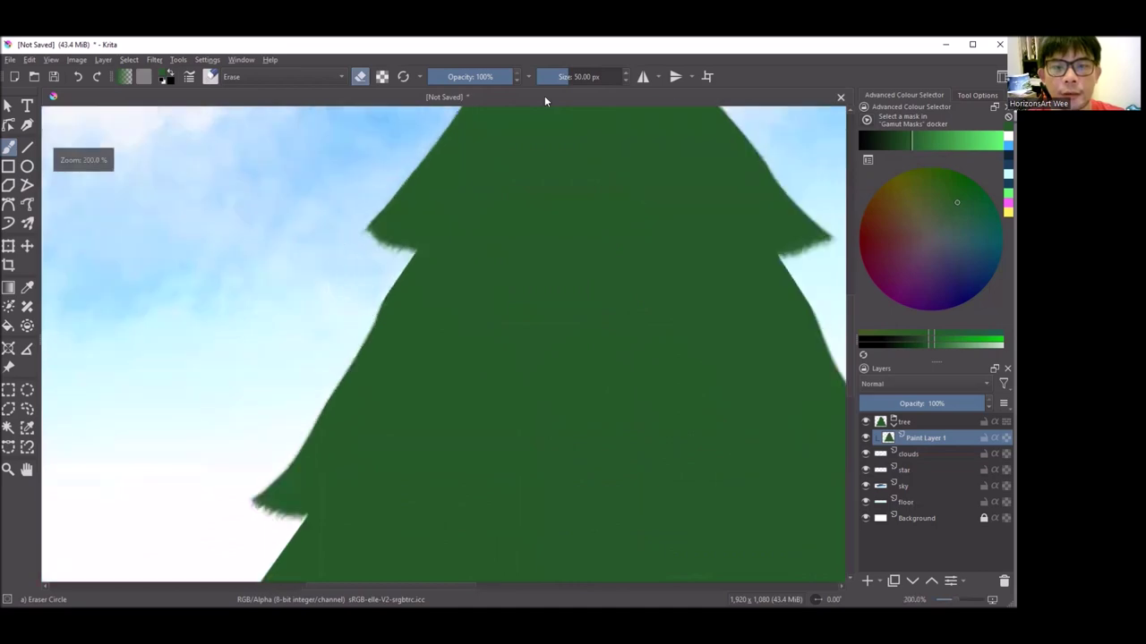
Resize the eraser from about 27 px up to about 38 px.
click(563, 78)
scroll(421, 245, up, 2)
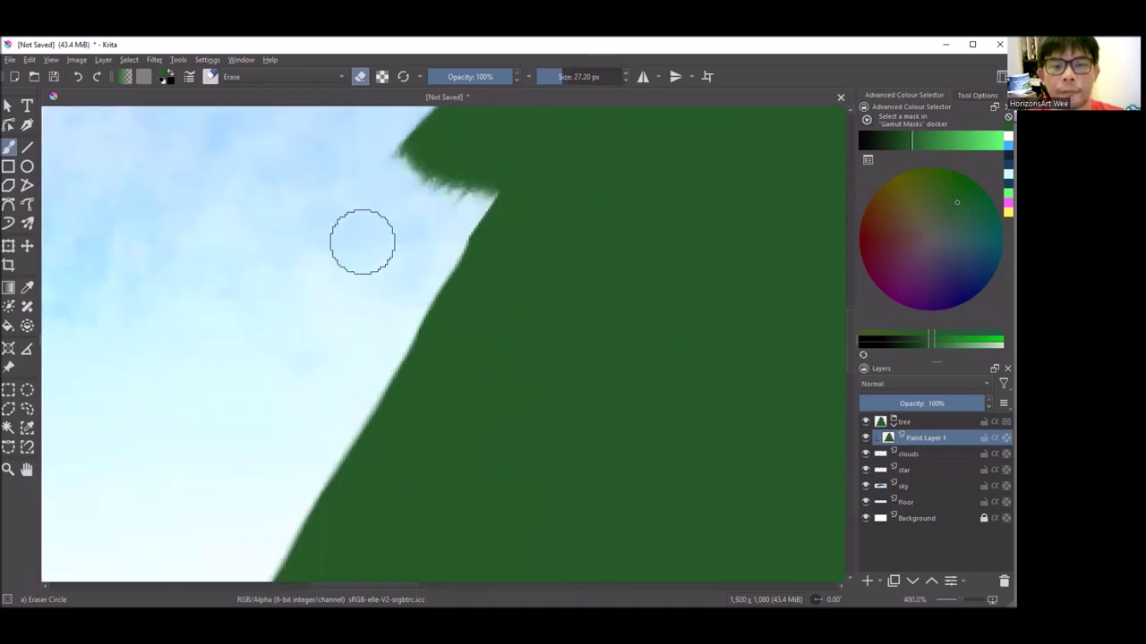
scroll(364, 240, down, 5)
scroll(300, 437, up, 2)
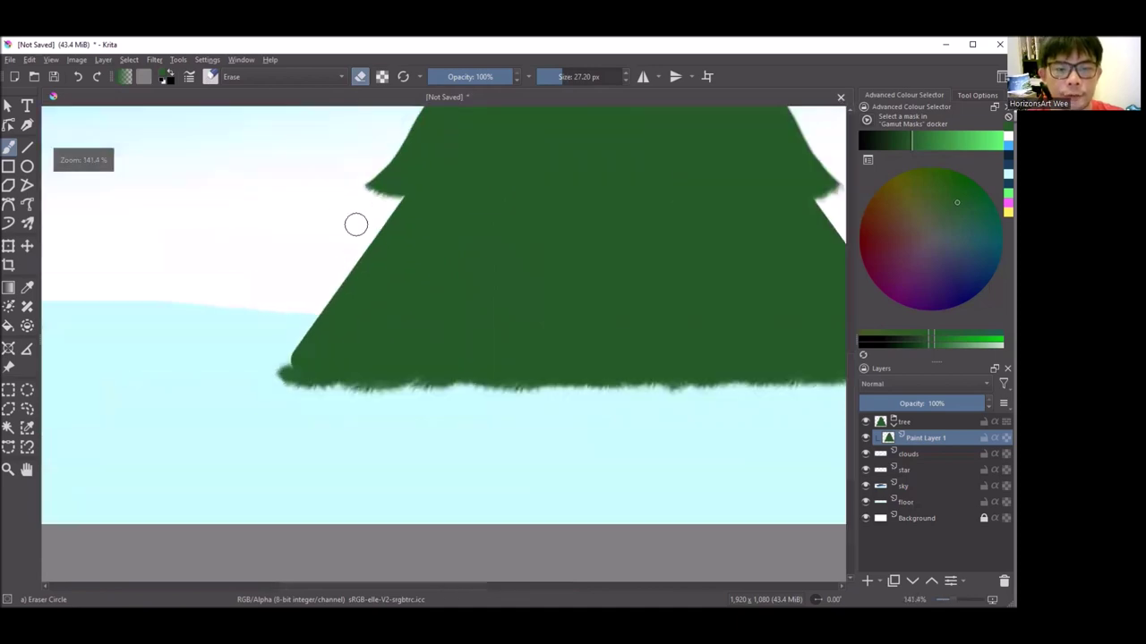
drag(542, 79, 565, 77)
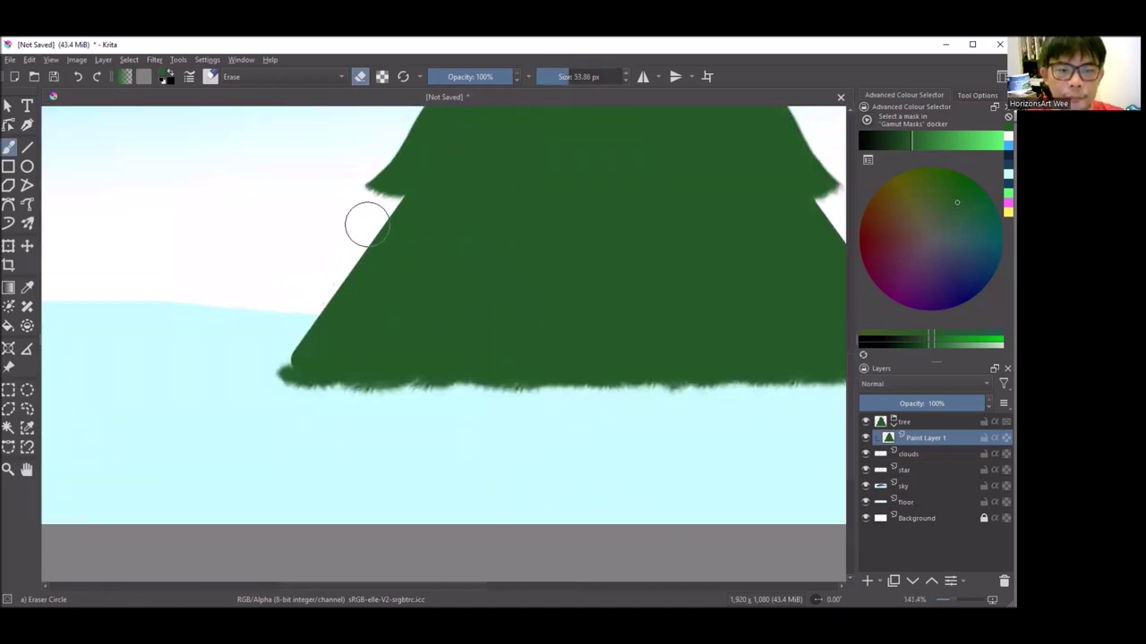
Trim the tree's lower-left edge inward with the eraser.
drag(355, 234, 192, 392)
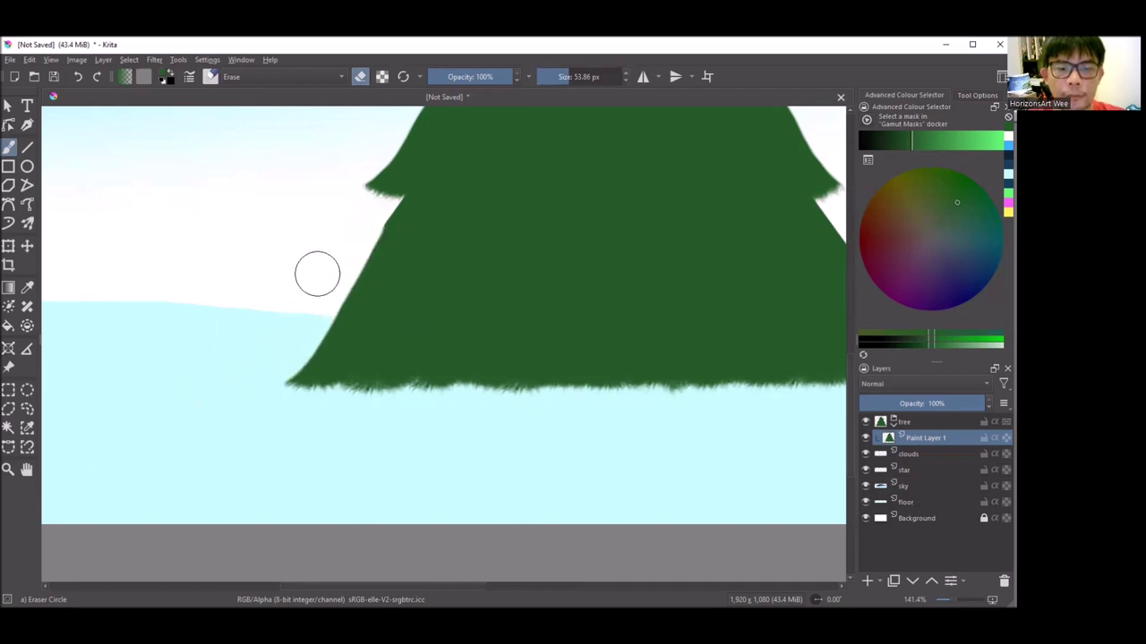
scroll(317, 273, down, 3)
scroll(302, 263, up, 2)
scroll(301, 263, up, 2)
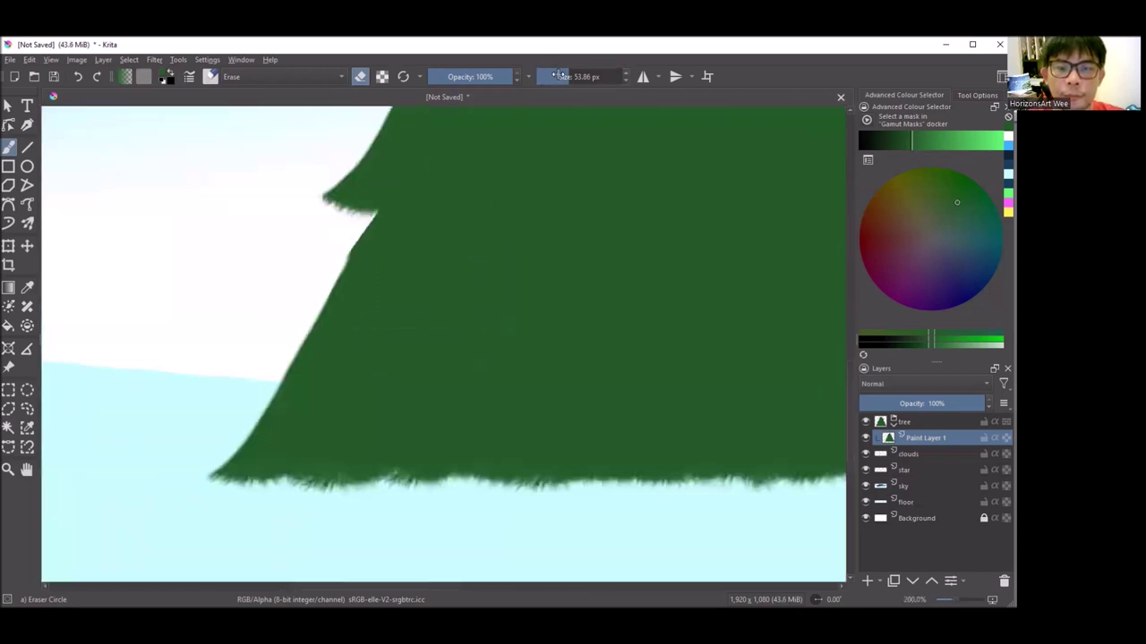
scroll(348, 238, up, 2)
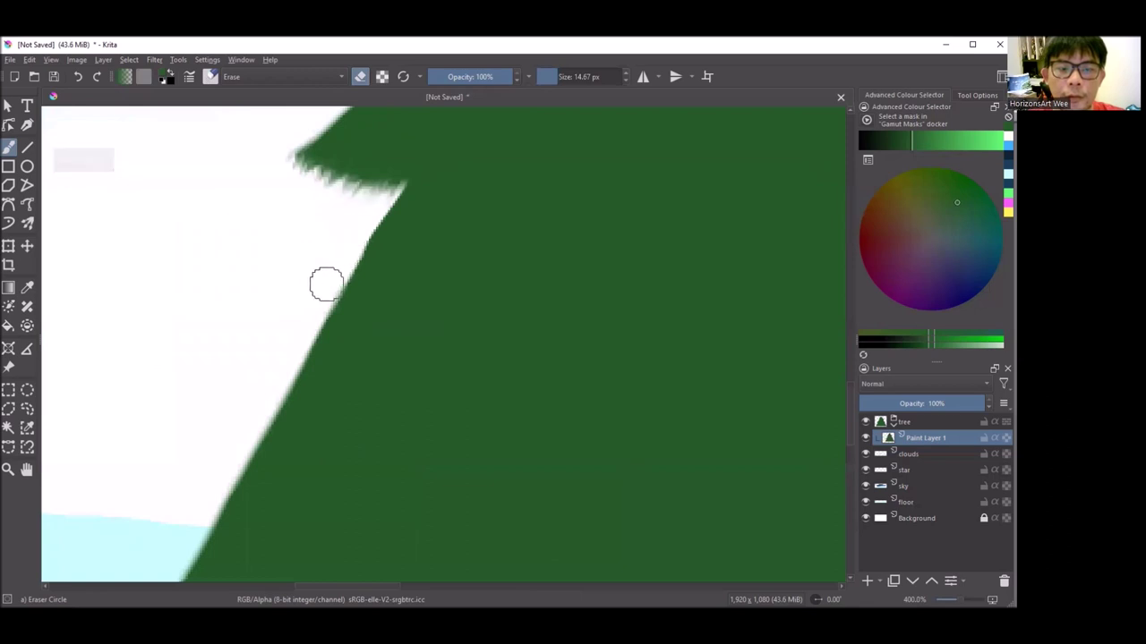
scroll(318, 281, down, 5)
scroll(525, 289, up, 4)
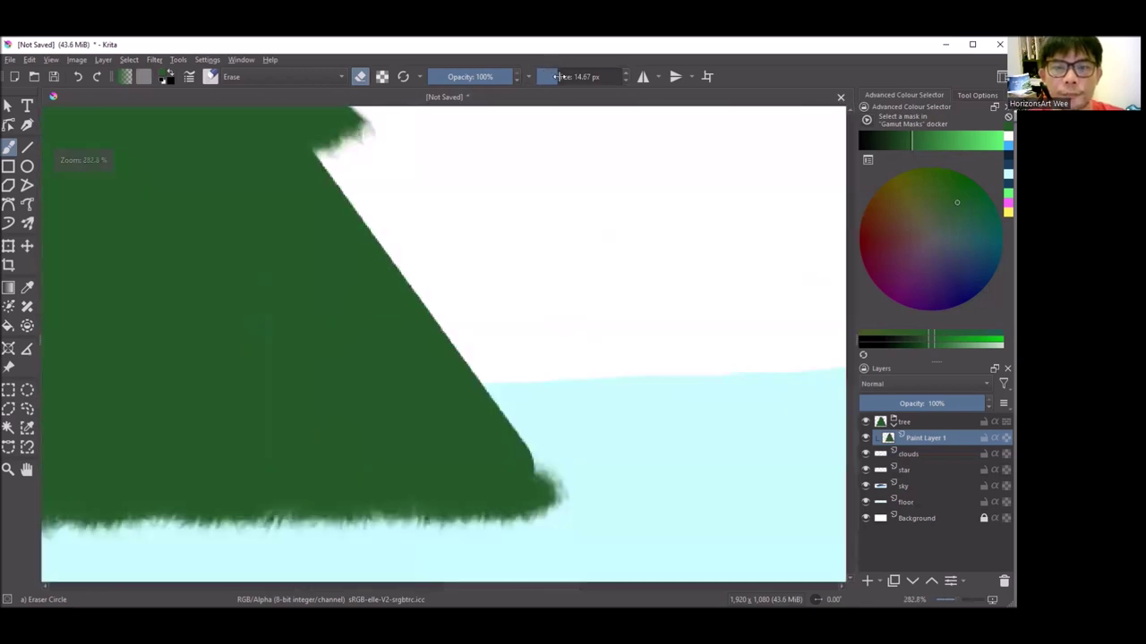
Erase the tree's right edge into a curve, then add Paint Layer 2 in the tree group.
drag(394, 195, 532, 414)
scroll(585, 394, down, 4)
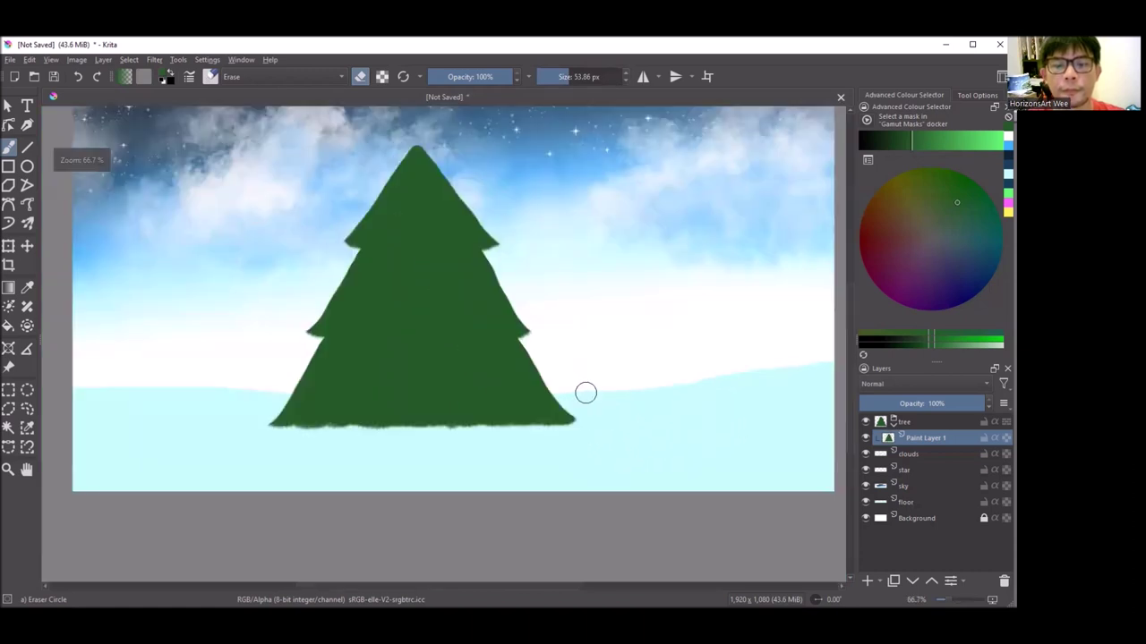
scroll(586, 398, up, 1)
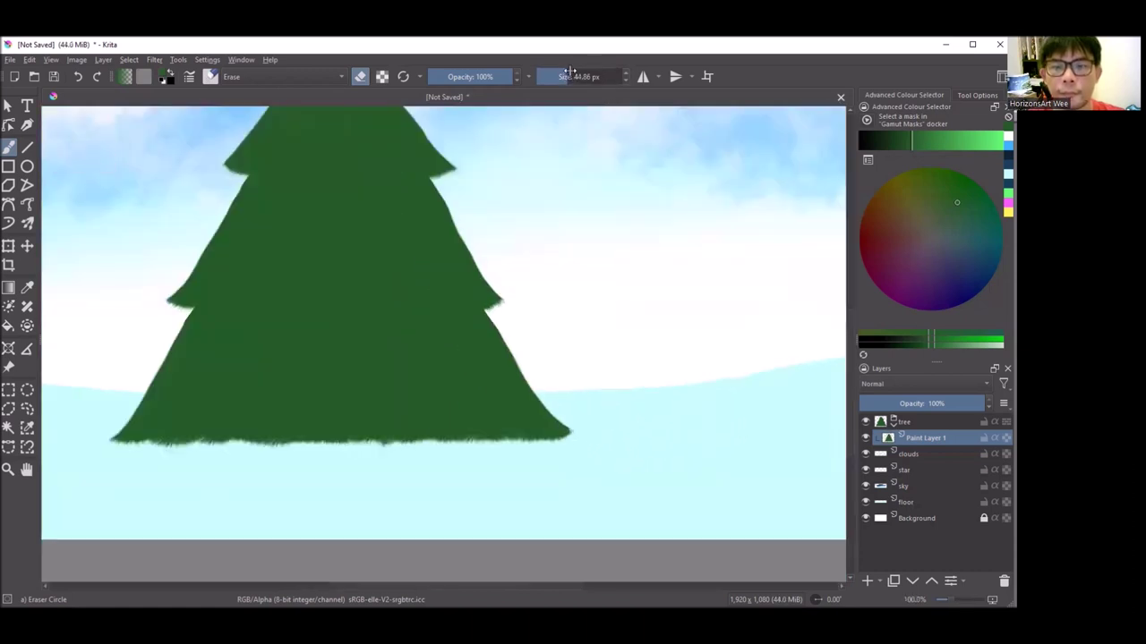
scroll(493, 269, up, 3)
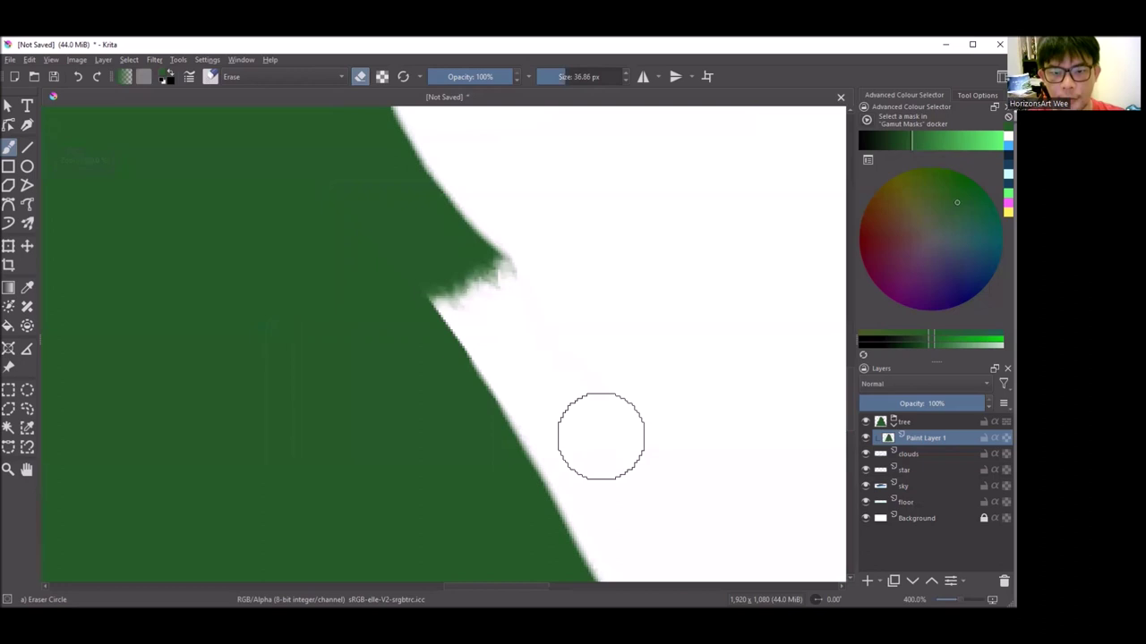
scroll(533, 369, down, 6)
scroll(524, 283, up, 2)
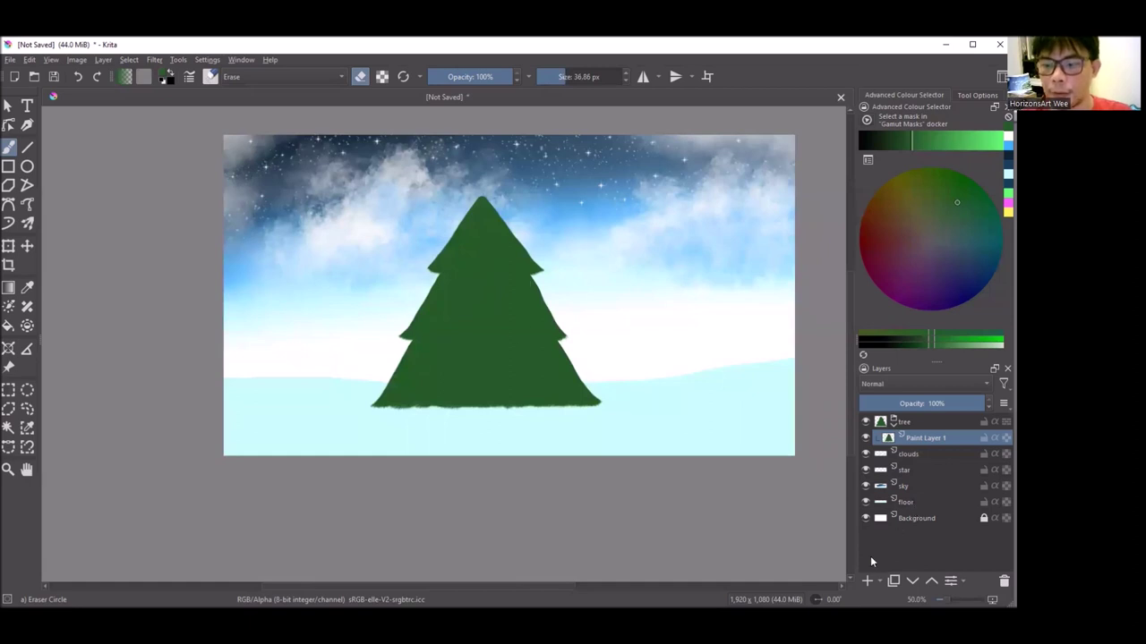
click(868, 583)
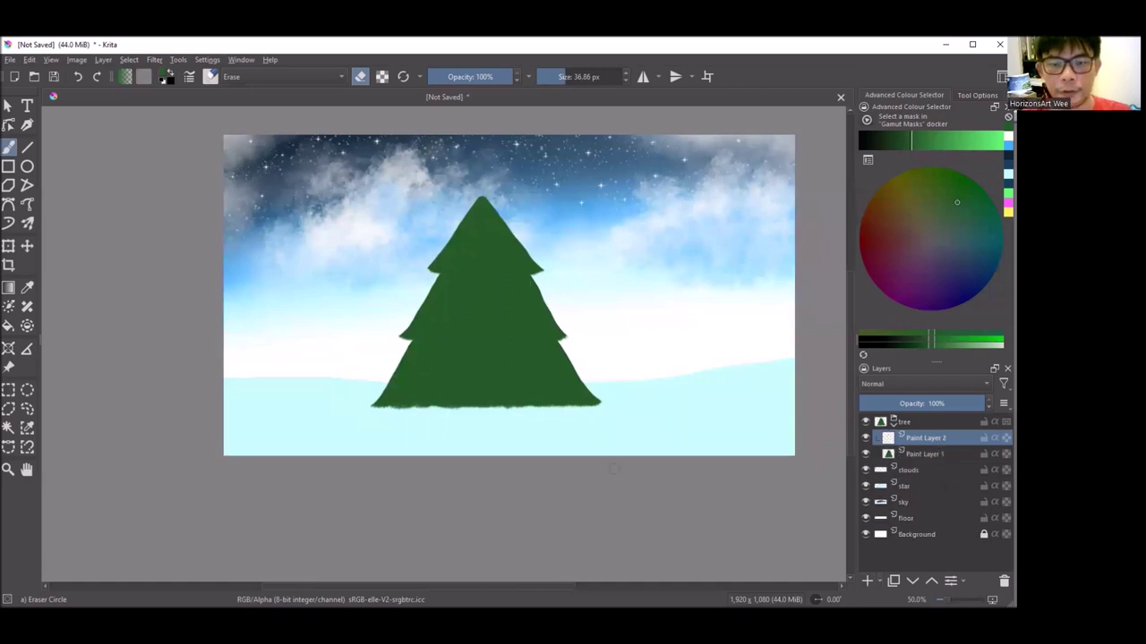
On the new paint layer, select the Basic-5 Size brush and a dark brown colour.
double_click(929, 439)
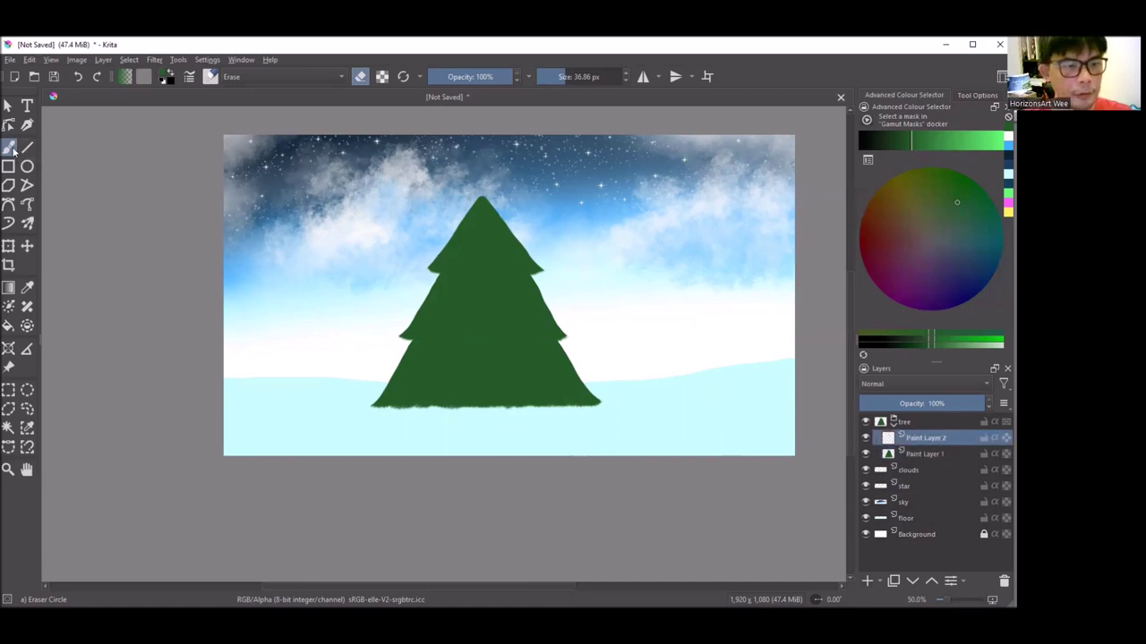
right_click(463, 229)
click(546, 229)
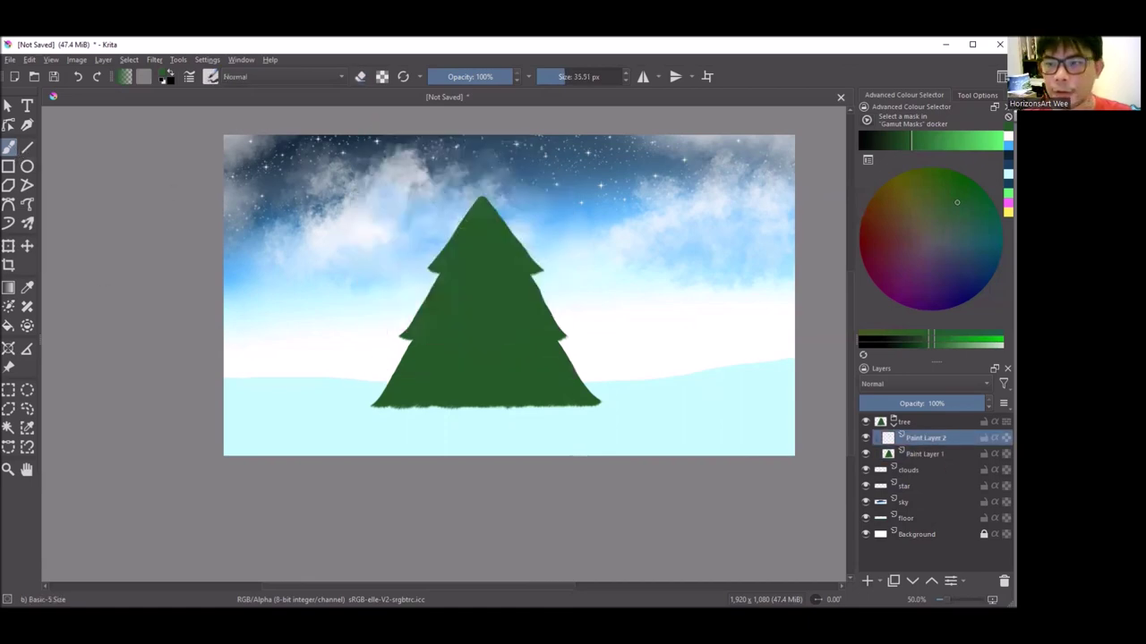
key(x)
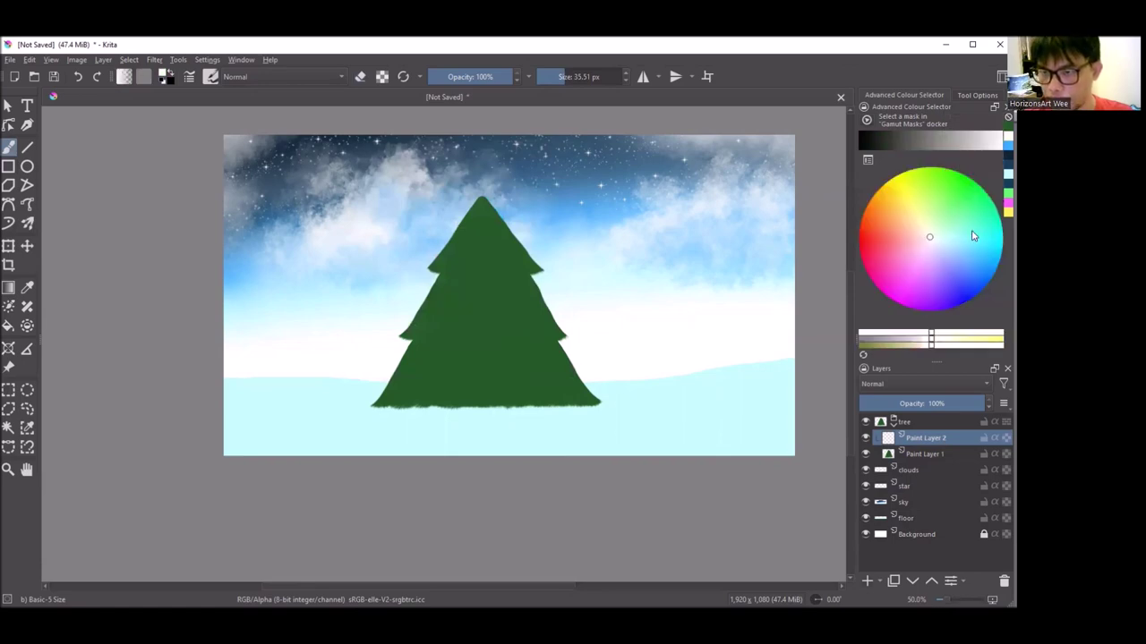
drag(930, 239, 874, 233)
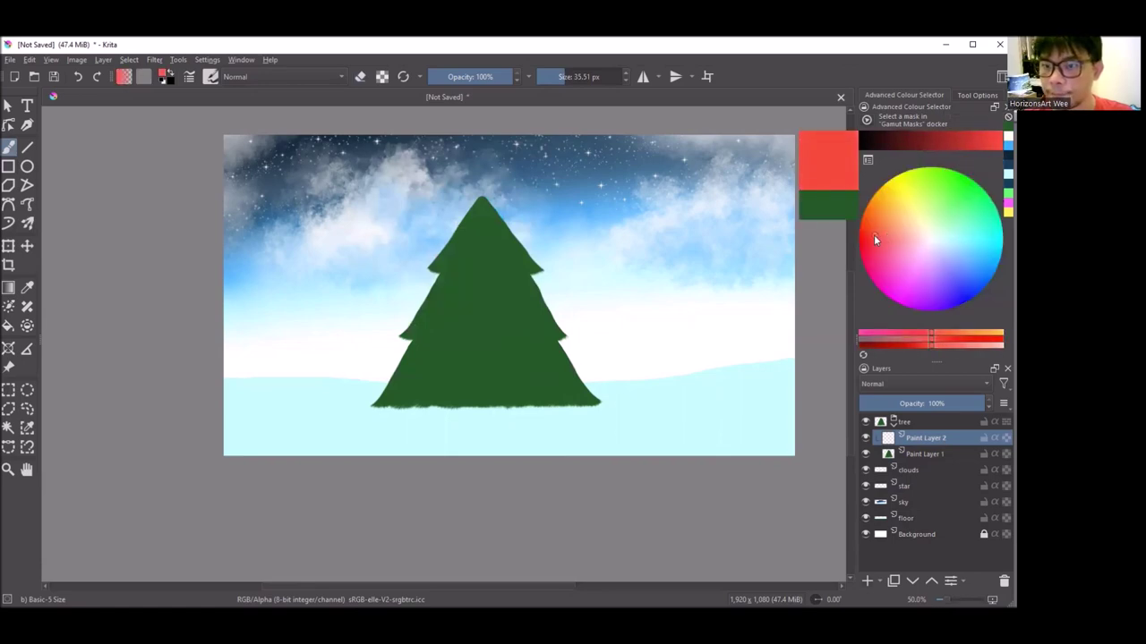
drag(917, 136, 903, 140)
scroll(449, 408, up, 2)
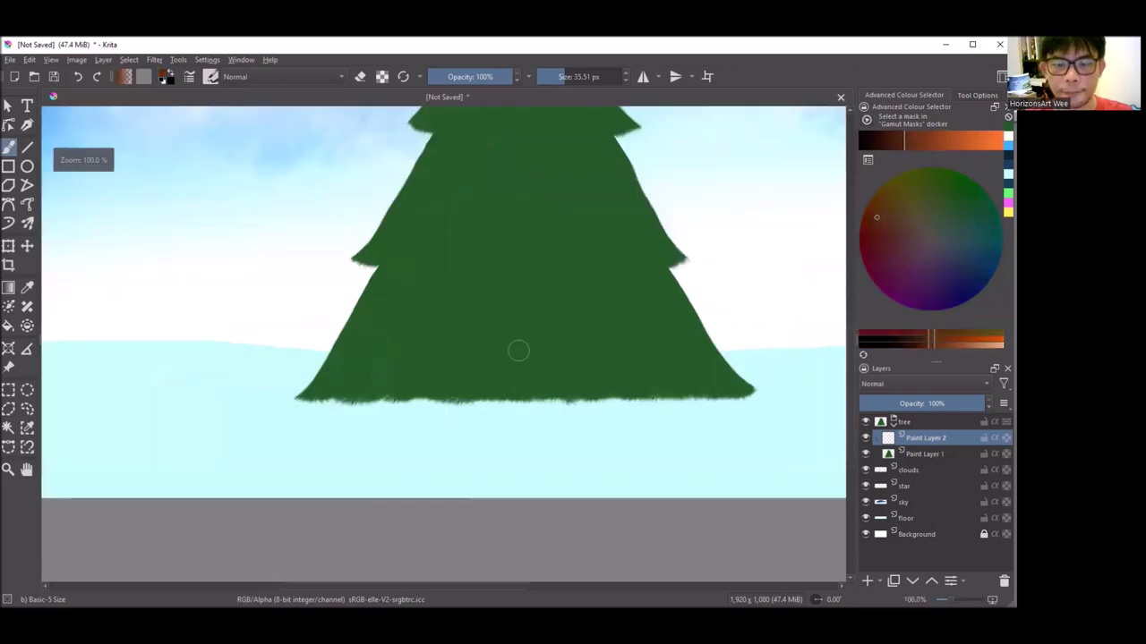
Paint two trunk lines beneath the pine and fill between them into a brown trunk.
drag(498, 354, 465, 460)
mouse_move(541, 341)
mouse_down()
mouse_move(550, 415)
mouse_move(580, 472)
mouse_up()
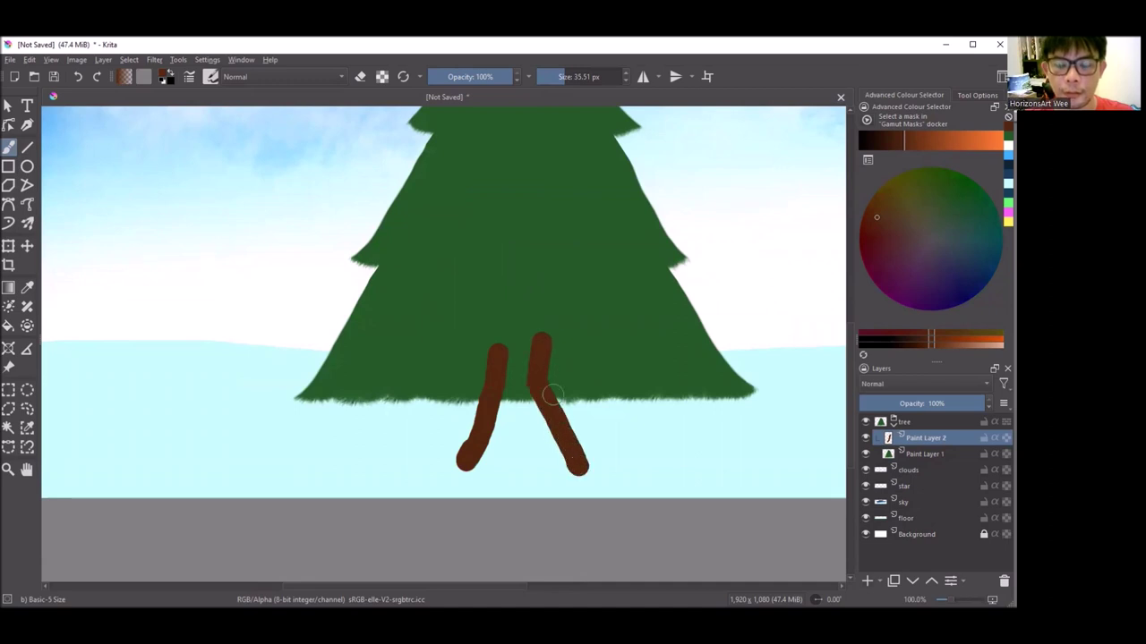
key(ctrl+z)
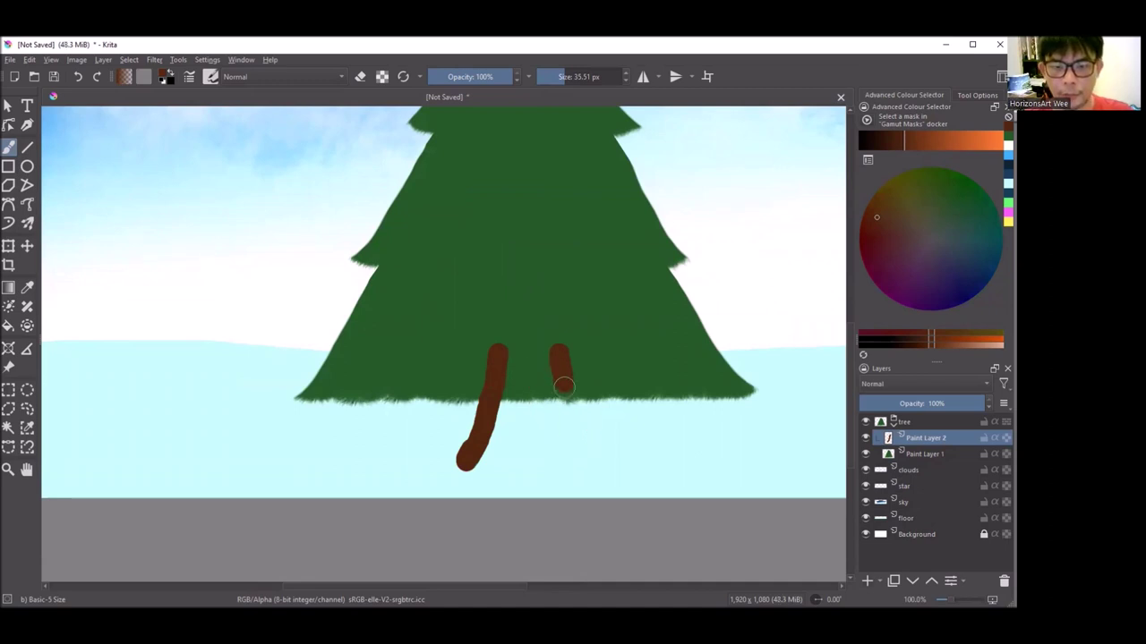
drag(562, 377, 575, 452)
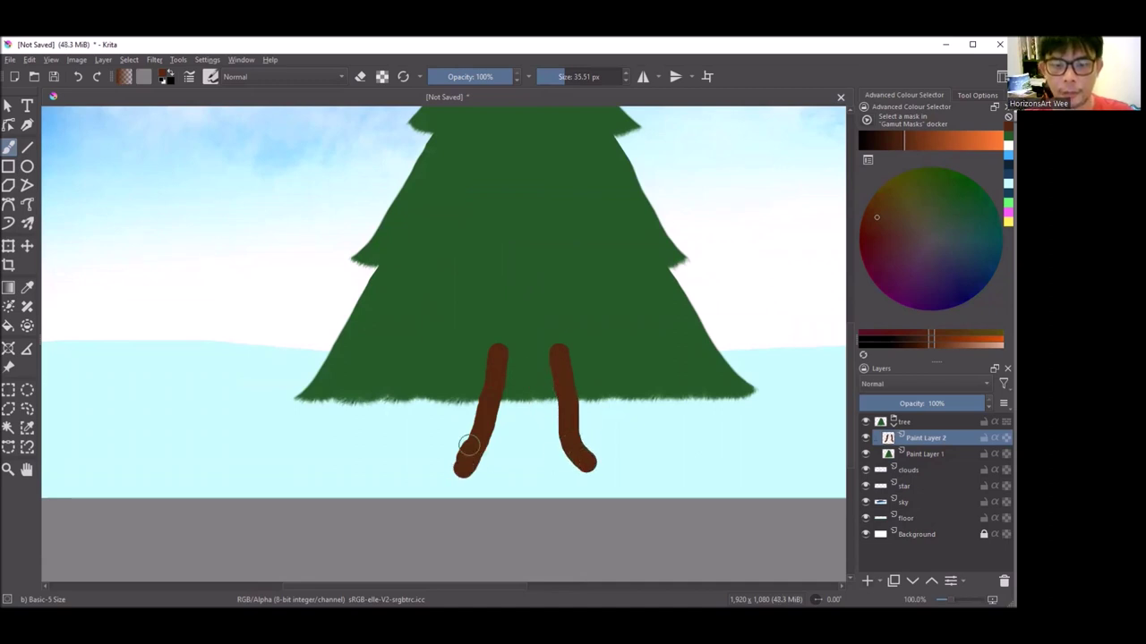
scroll(514, 397, down, 2)
scroll(513, 396, up, 3)
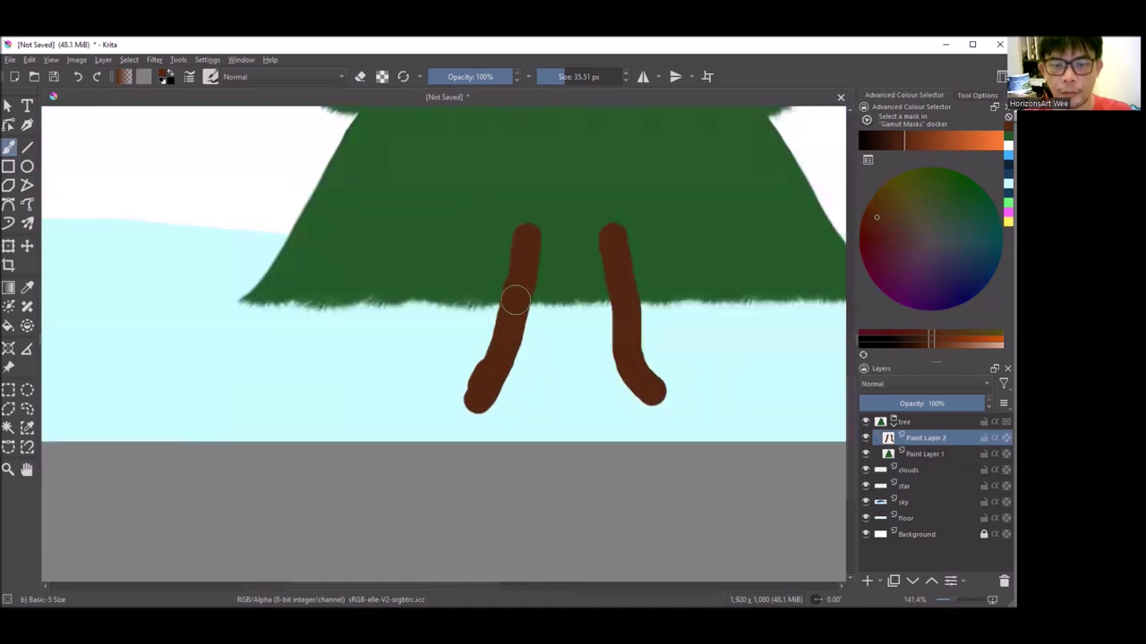
mouse_move(493, 376)
mouse_down()
mouse_move(522, 384)
mouse_move(545, 370)
mouse_move(576, 415)
mouse_move(600, 379)
mouse_move(707, 425)
mouse_up()
mouse_move(589, 355)
mouse_down()
mouse_move(609, 322)
mouse_move(560, 259)
mouse_move(529, 312)
mouse_move(566, 339)
mouse_up()
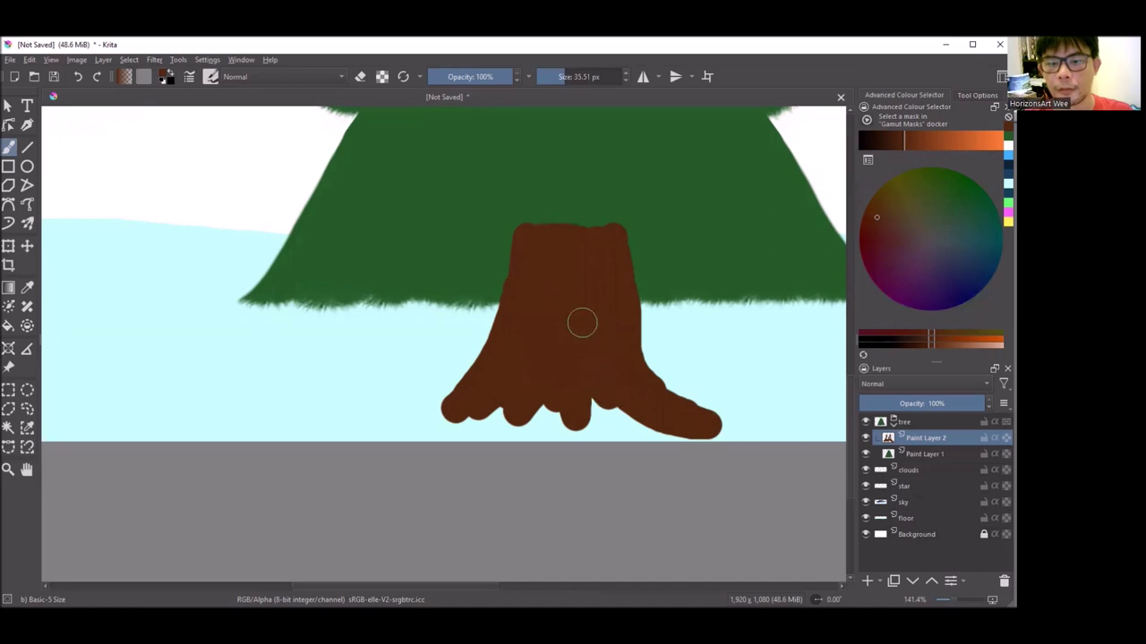
scroll(582, 322, down, 3)
scroll(596, 313, up, 3)
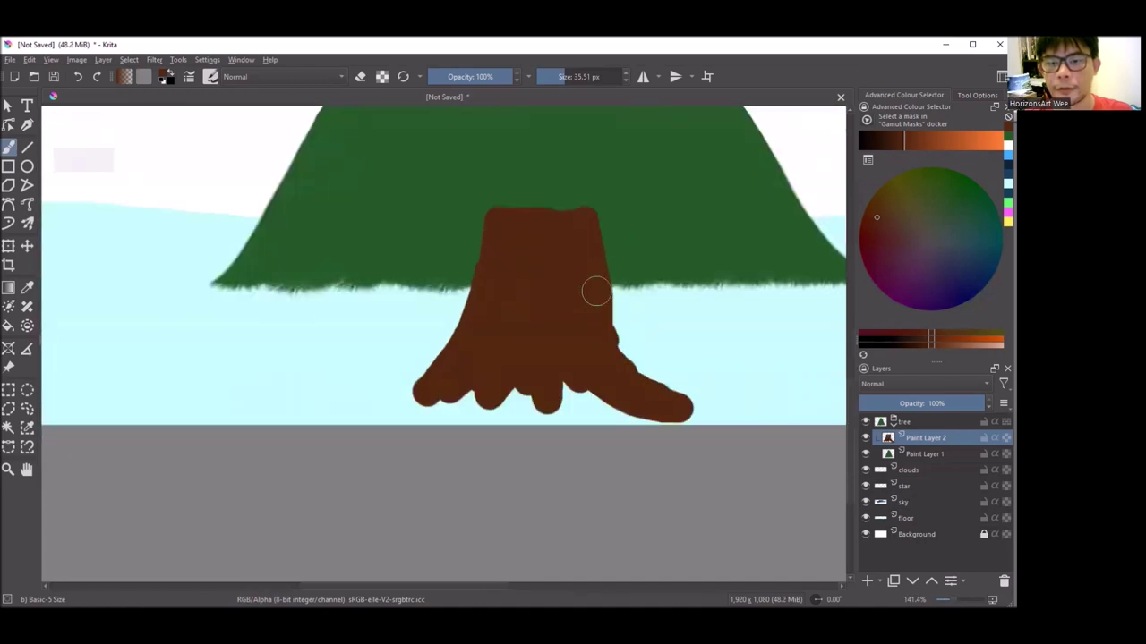
right_click(510, 258)
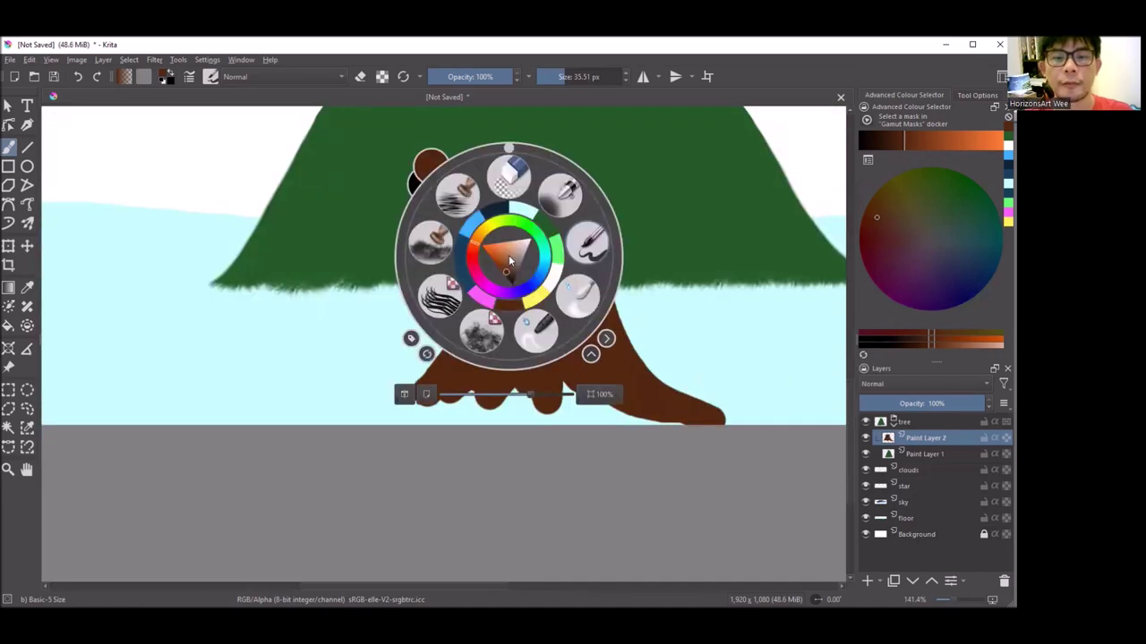
Switch to the Eraser Circle brush and shrink it to about 13.45 px.
click(512, 168)
scroll(542, 271, up, 2)
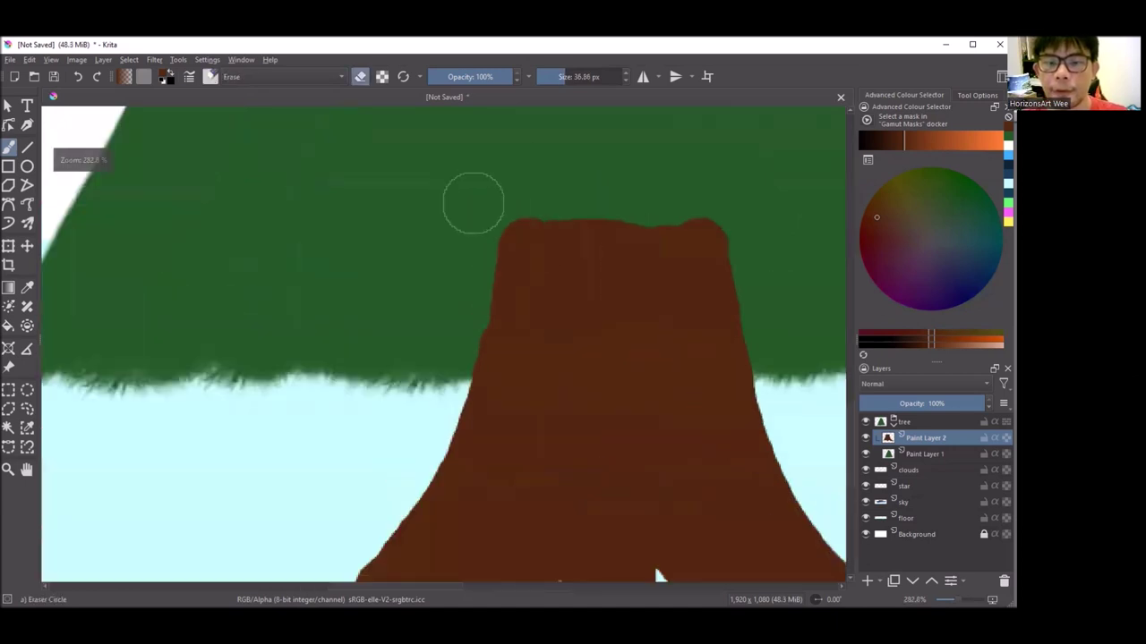
scroll(501, 179, down, 3)
scroll(494, 197, up, 2)
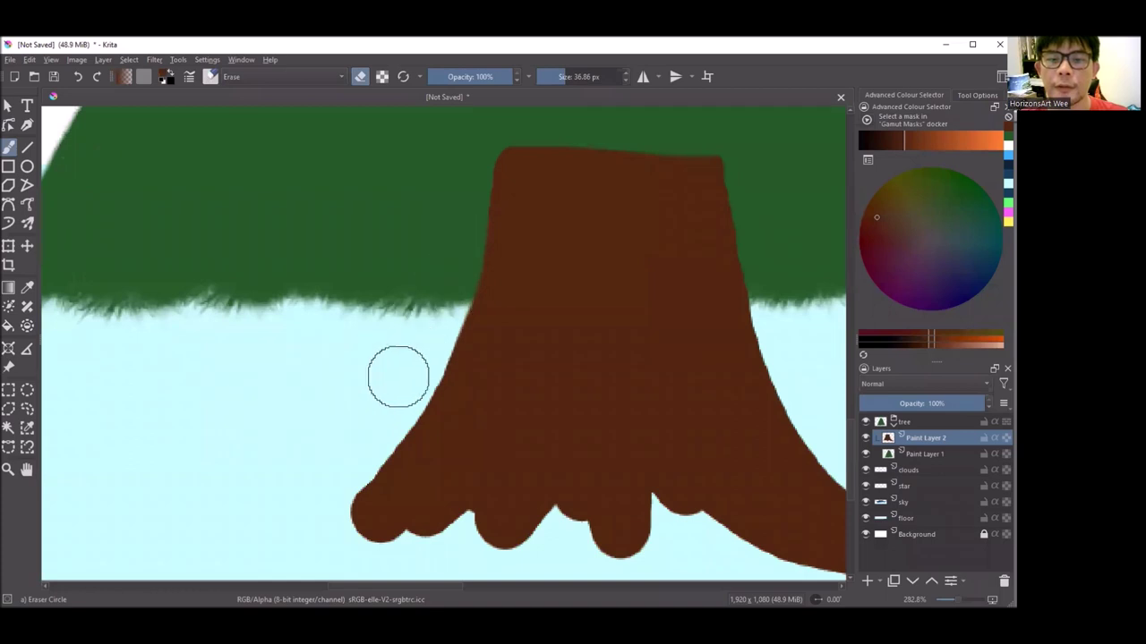
scroll(411, 369, down, 2)
scroll(411, 369, up, 1)
scroll(478, 286, up, 1)
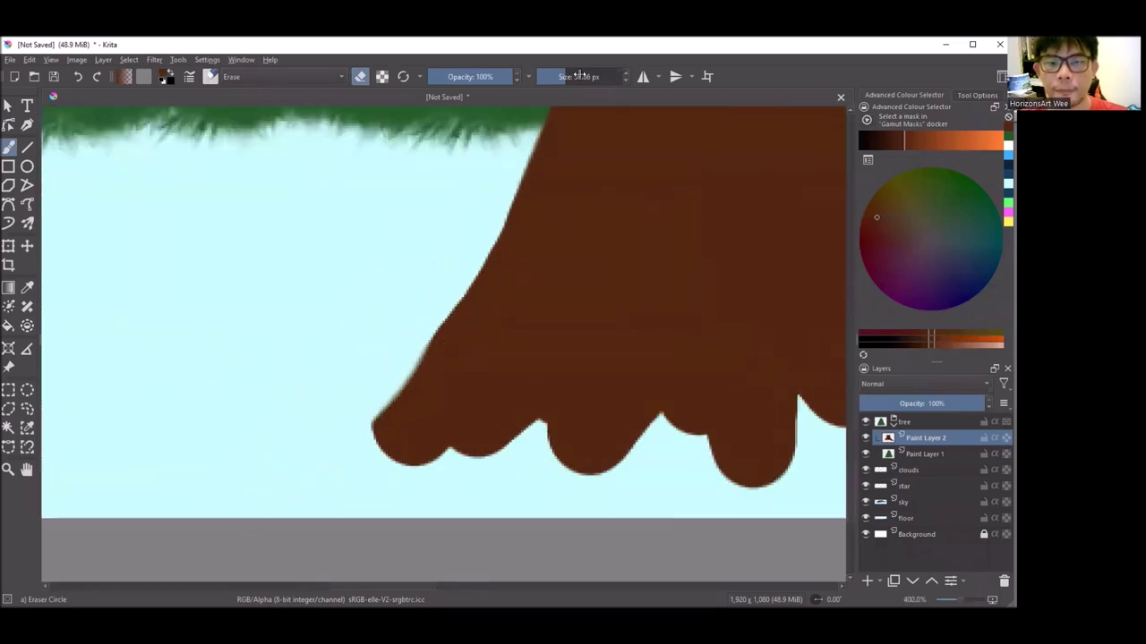
drag(557, 79, 552, 79)
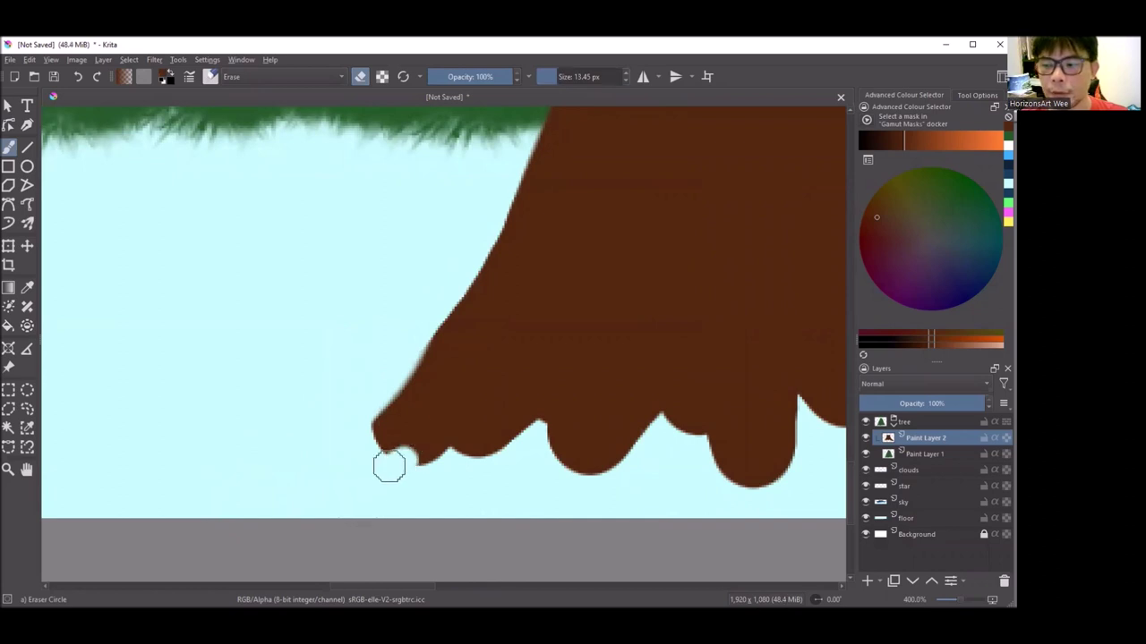
Erase notches and diagonal gaps into the trunk base, trimming the left lobe into a narrow root.
mouse_move(448, 438)
mouse_down()
mouse_move(410, 460)
mouse_move(402, 440)
mouse_move(481, 412)
mouse_up()
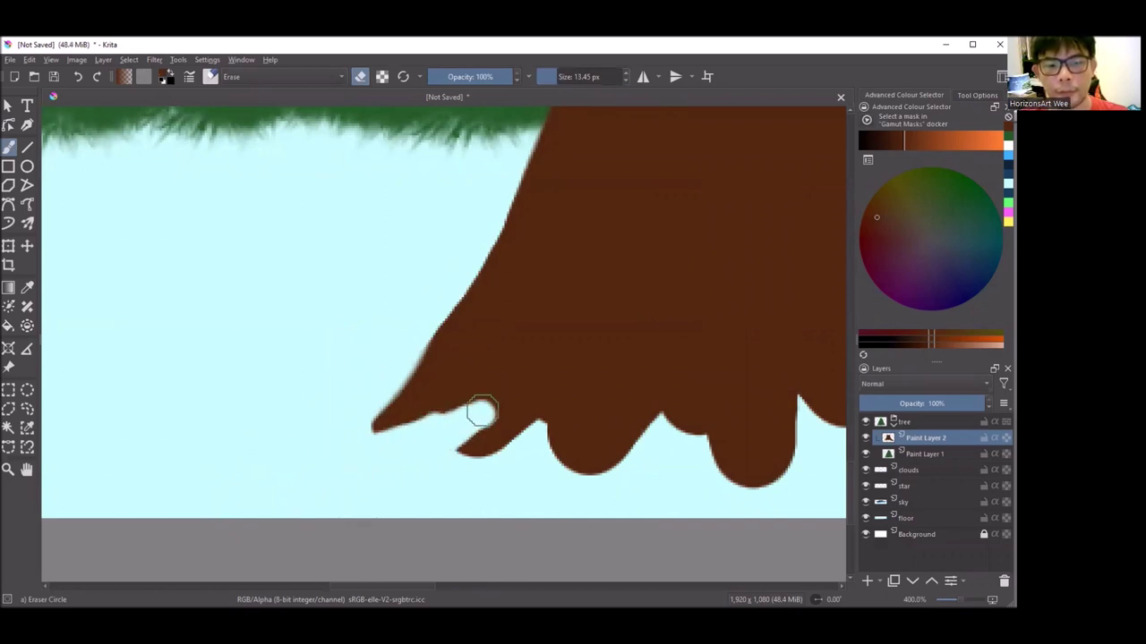
drag(513, 447, 555, 391)
scroll(555, 391, down, 2)
scroll(532, 389, up, 3)
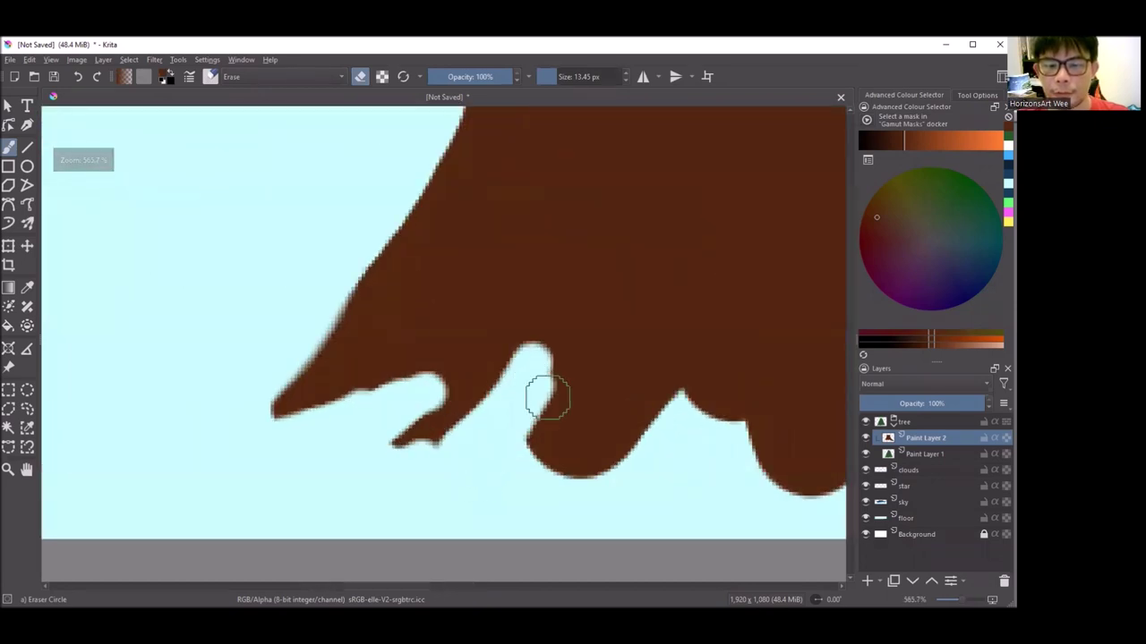
drag(551, 466, 644, 371)
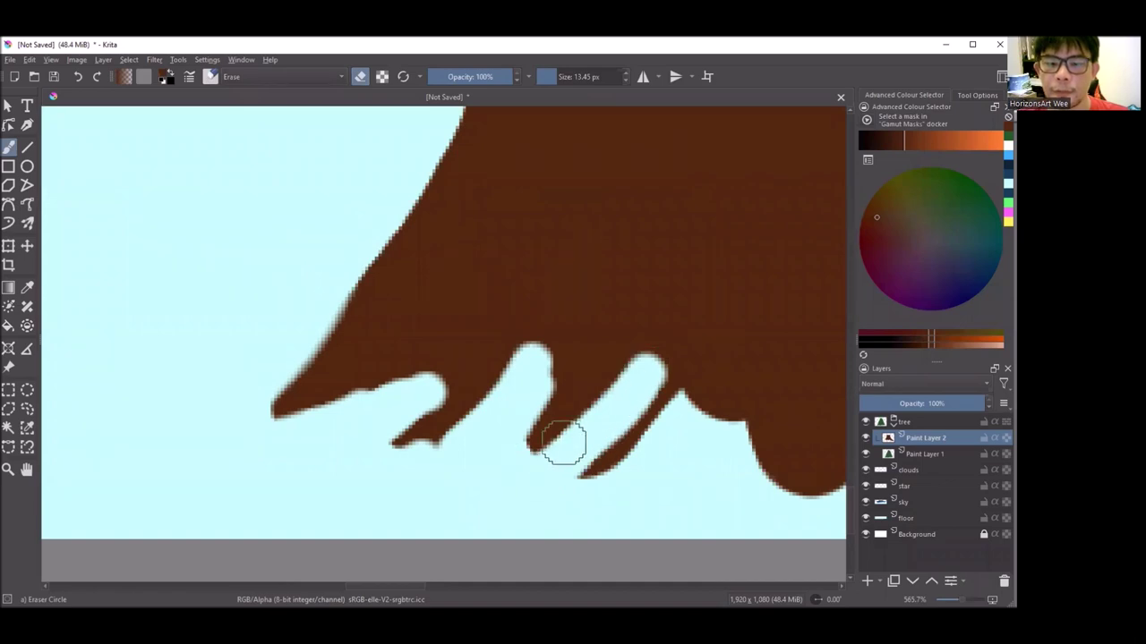
mouse_move(563, 450)
mouse_down()
mouse_move(665, 402)
mouse_move(660, 376)
mouse_move(696, 417)
mouse_up()
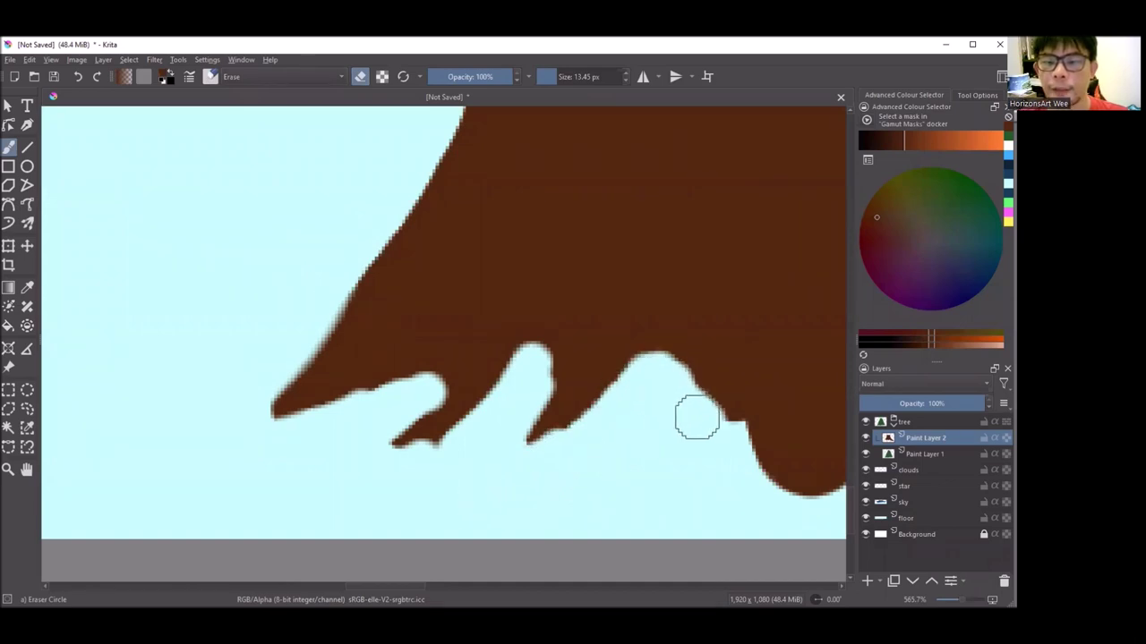
scroll(537, 364, down, 1)
scroll(456, 358, up, 1)
mouse_move(440, 358)
mouse_down()
mouse_move(486, 307)
mouse_move(526, 366)
mouse_up()
scroll(543, 310, down, 1)
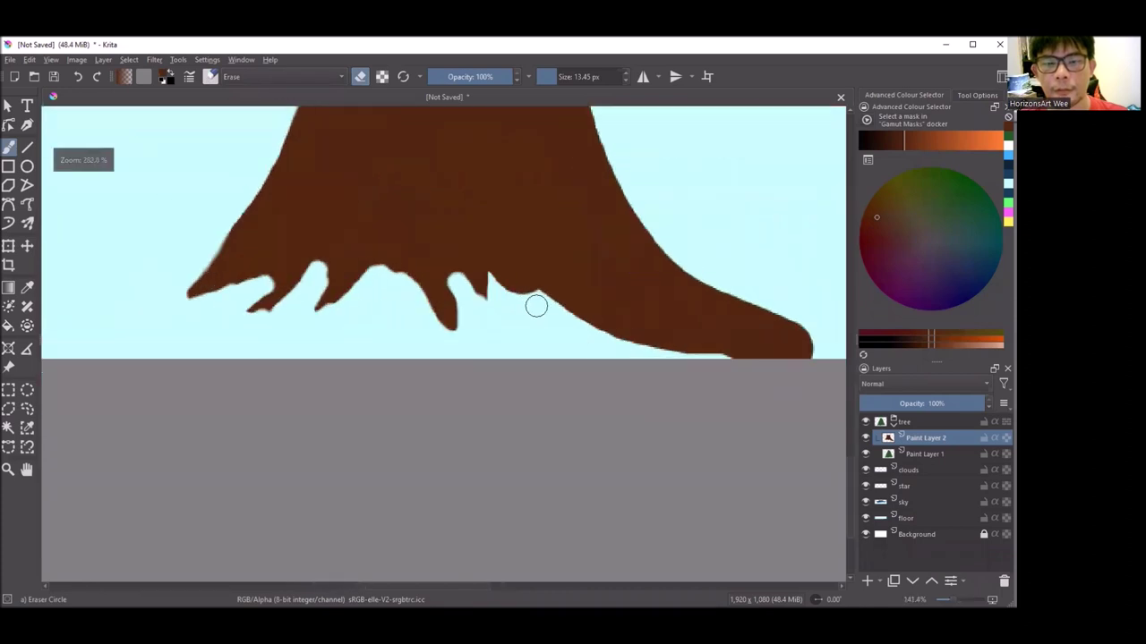
Nick notches into the trunk edge and lower-right root, cleaning stray brown pixels with a smaller eraser.
mouse_move(521, 282)
mouse_down()
mouse_move(712, 356)
mouse_move(634, 304)
mouse_up()
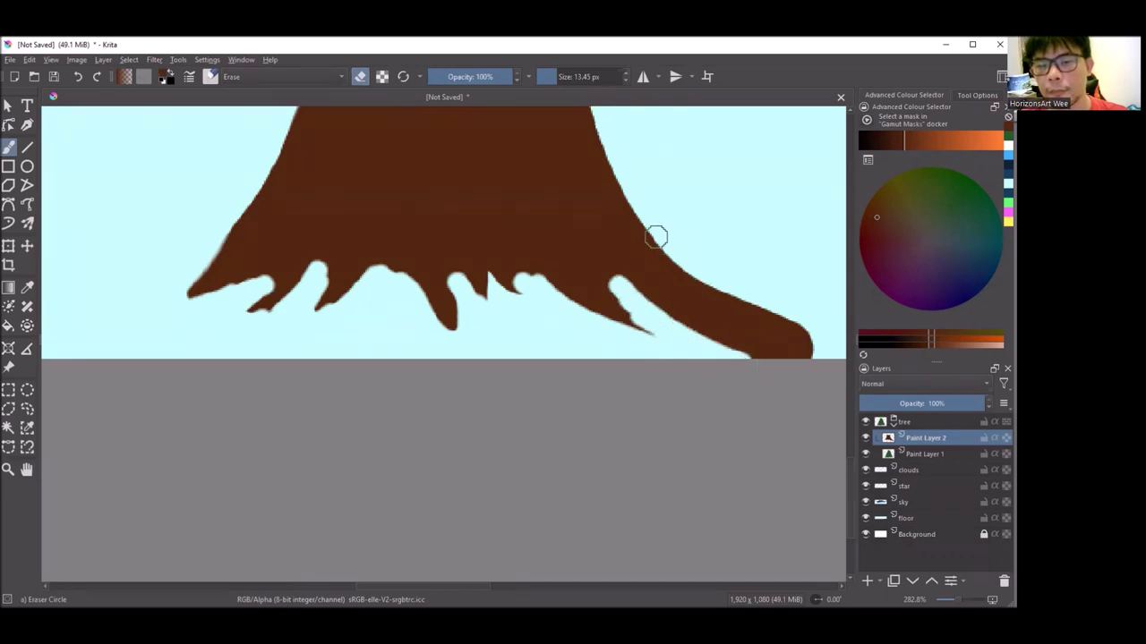
scroll(656, 237, down, 2)
drag(657, 314, 697, 333)
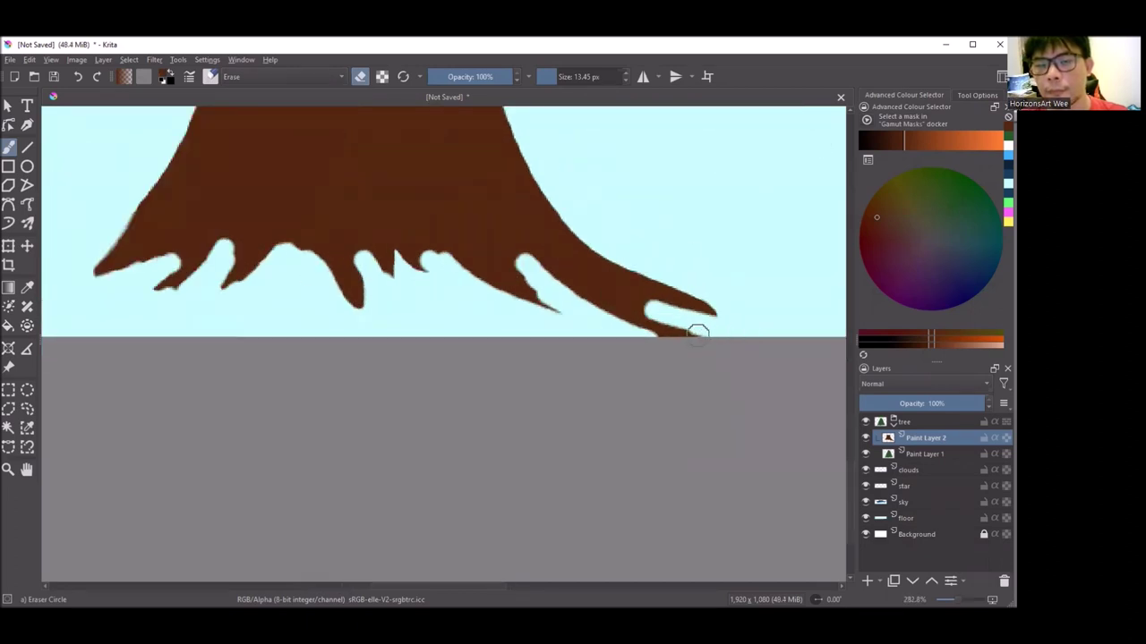
scroll(652, 313, up, 1)
drag(559, 73, 548, 74)
scroll(623, 292, up, 3)
mouse_move(616, 333)
mouse_down()
mouse_move(622, 310)
mouse_move(617, 330)
mouse_move(648, 300)
mouse_move(558, 261)
mouse_move(576, 252)
mouse_up()
Zoom out to view the whole canvas with the rooted pine.
scroll(577, 253, down, 2)
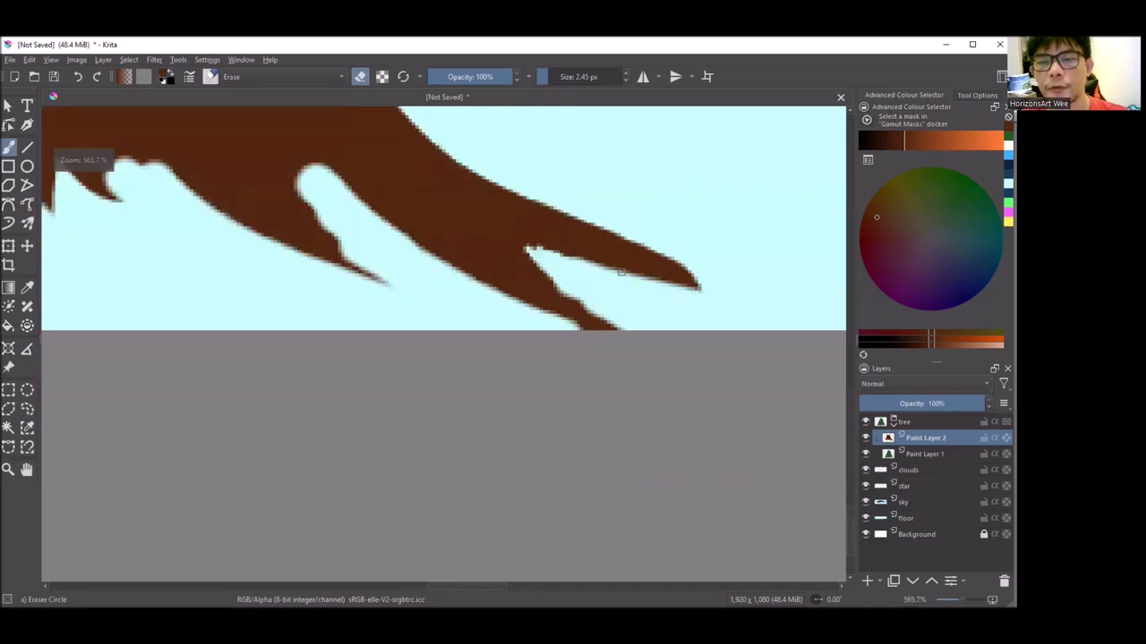
scroll(643, 234, down, 1)
scroll(591, 260, up, 2)
scroll(582, 268, up, 2)
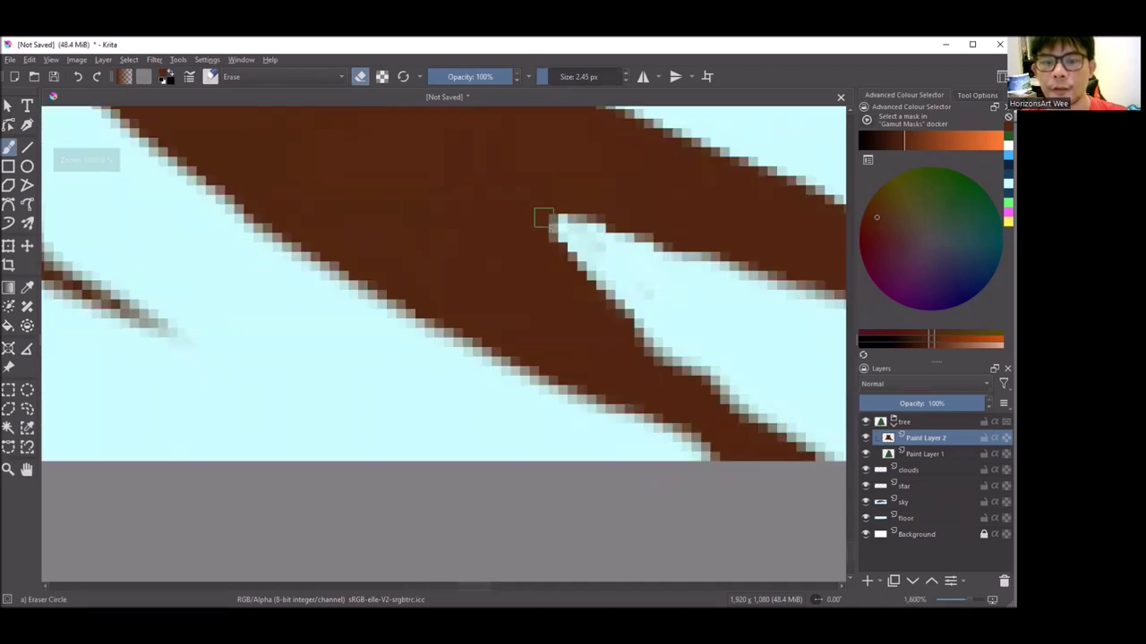
scroll(618, 230, down, 4)
scroll(450, 186, up, 2)
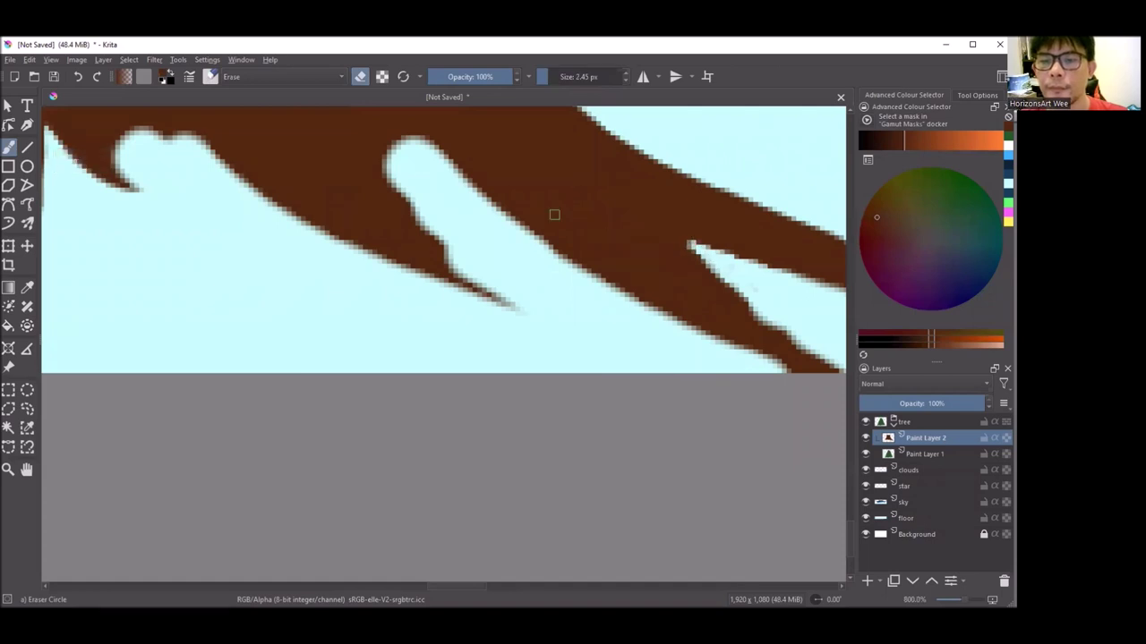
scroll(526, 206, down, 1)
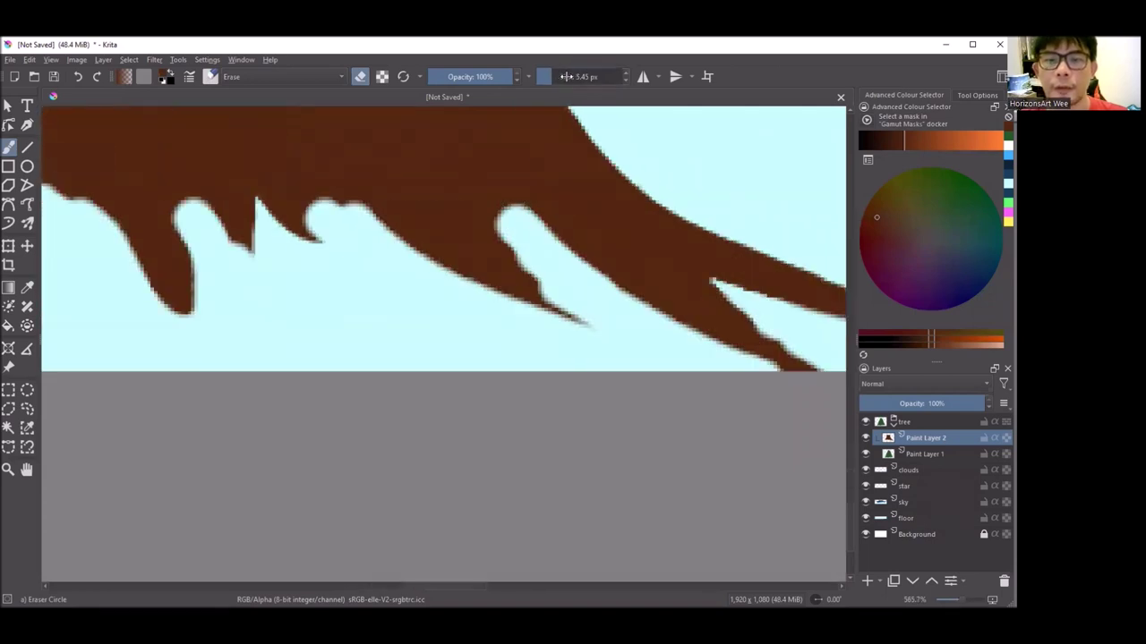
scroll(522, 223, down, 2)
scroll(522, 223, down, 3)
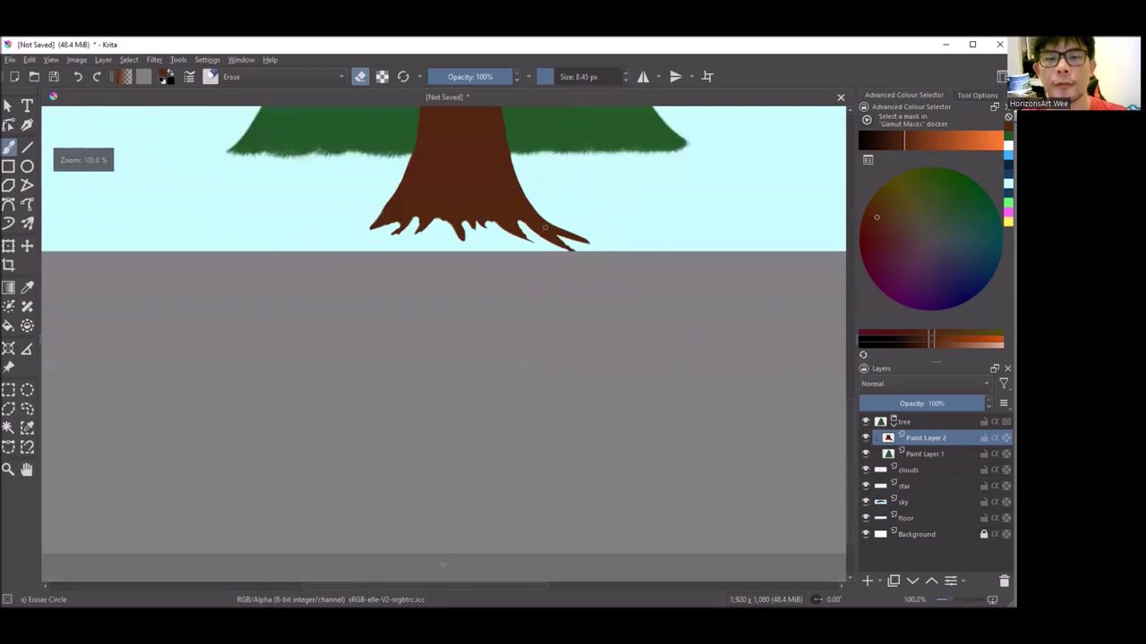
scroll(522, 224, down, 6)
scroll(522, 170, up, 3)
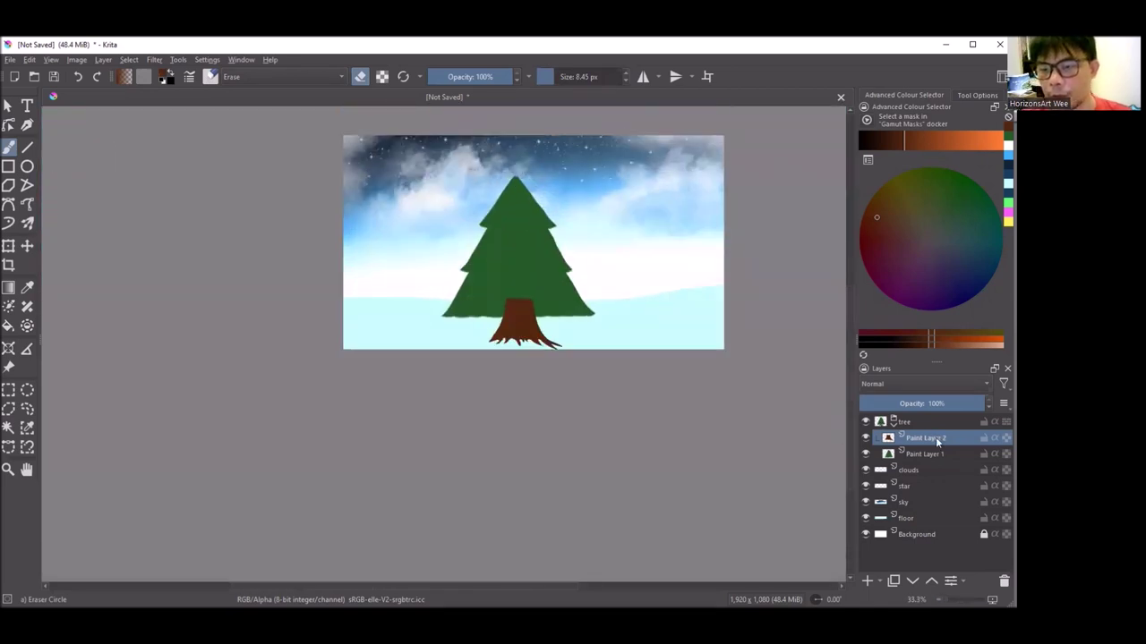
Move the trunk layer, Paint Layer 2, below the foliage on Paint Layer 1.
drag(926, 438, 952, 458)
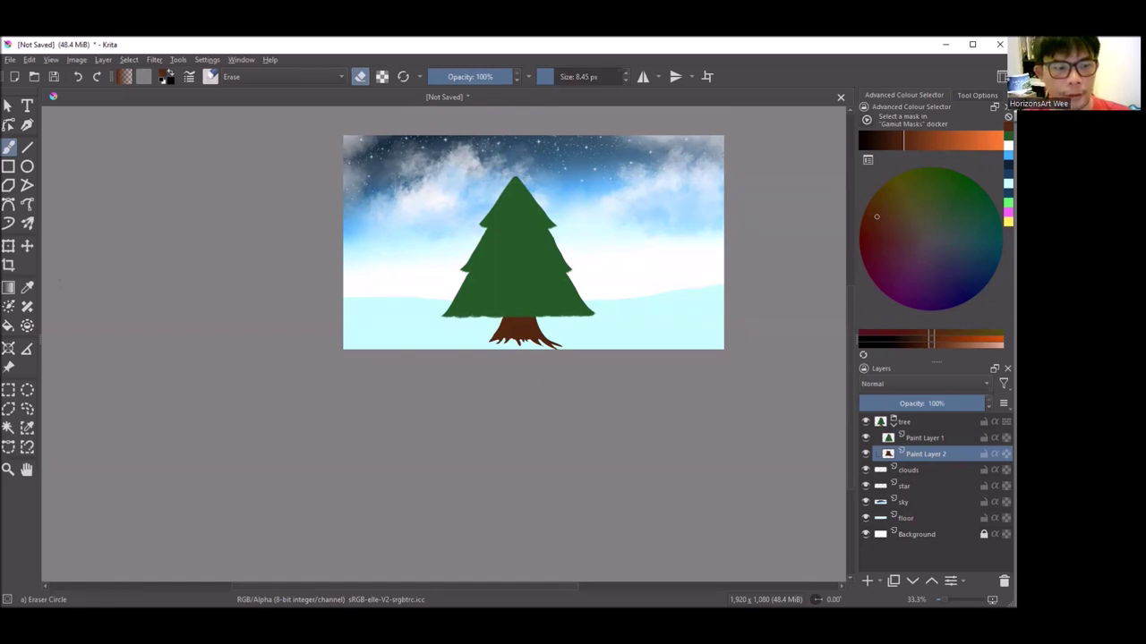
click(8, 245)
scroll(524, 327, up, 2)
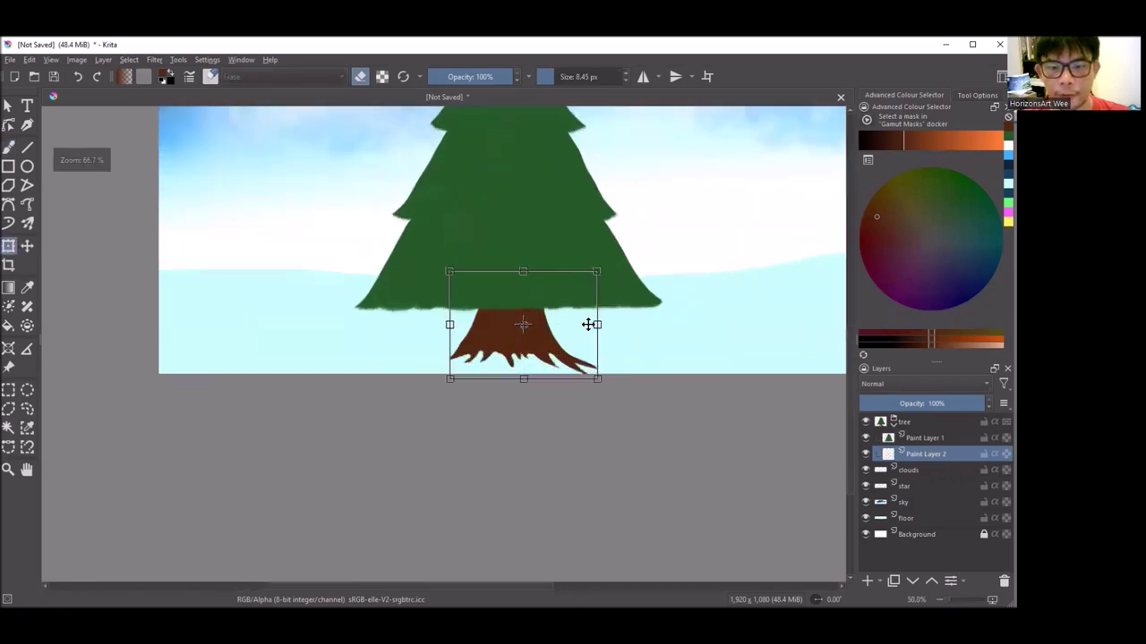
Transform the trunk narrower and shift it under the pine's lowest tier.
drag(598, 325, 534, 329)
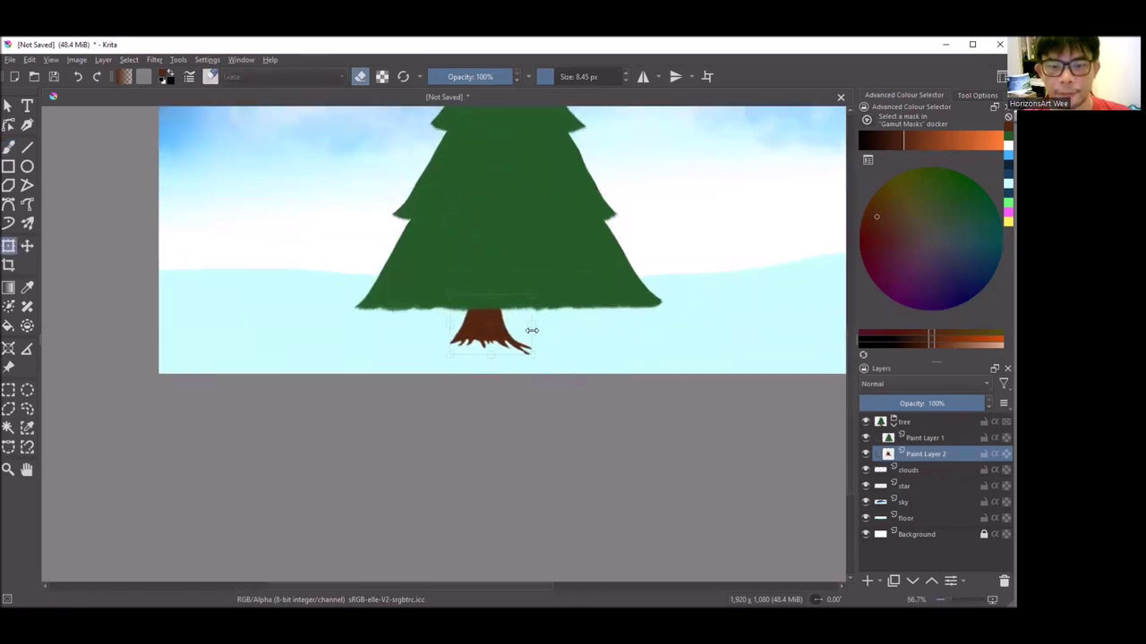
drag(491, 296, 492, 264)
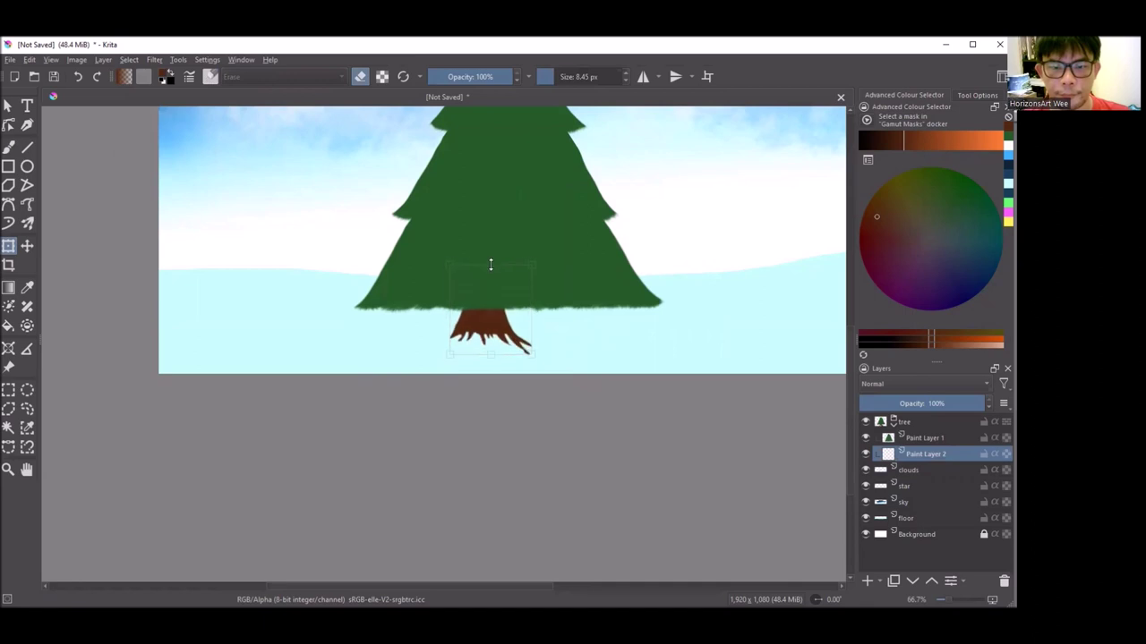
drag(492, 315, 527, 337)
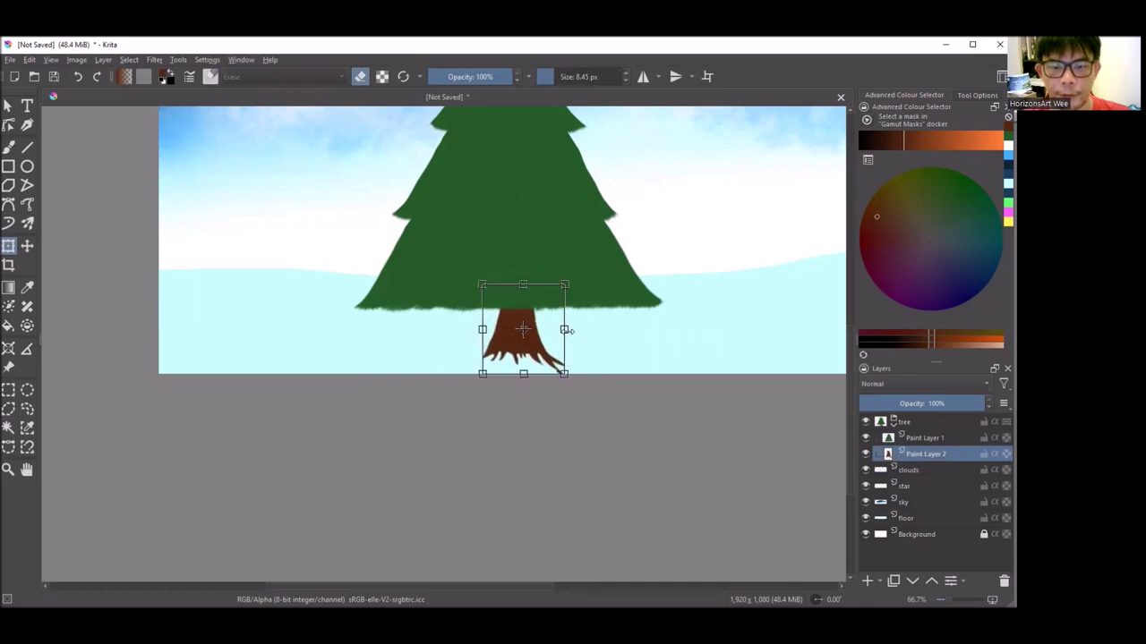
scroll(488, 334, down, 2)
scroll(488, 334, up, 1)
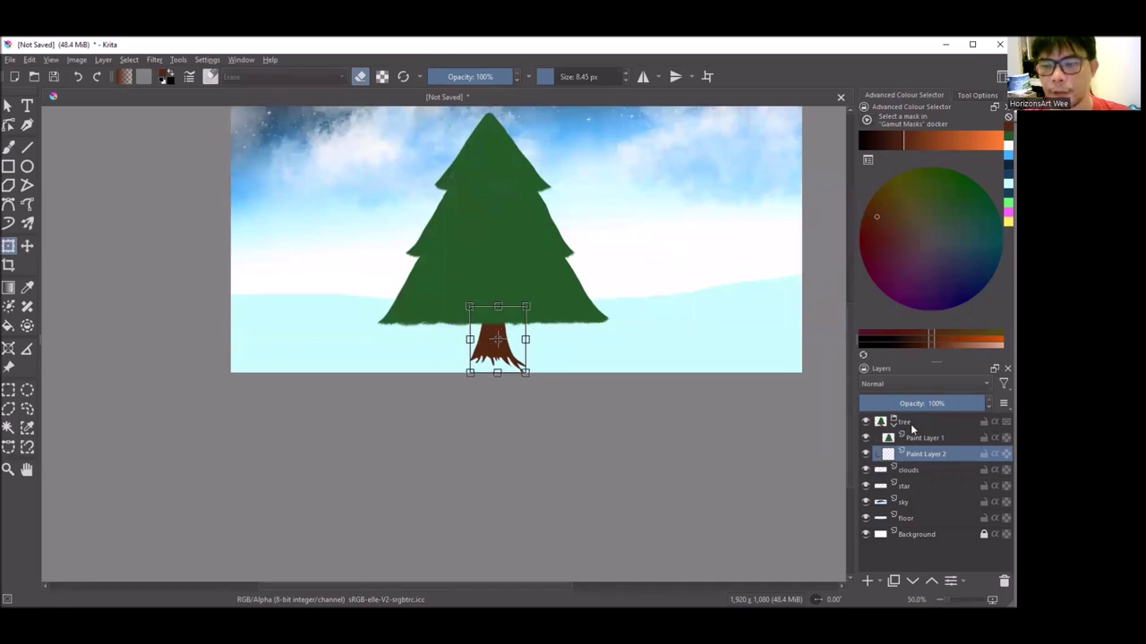
click(906, 422)
scroll(516, 450, down, 2)
Nudge the whole tree group, foliage and trunk, into place on the snowy ground.
drag(510, 367, 510, 371)
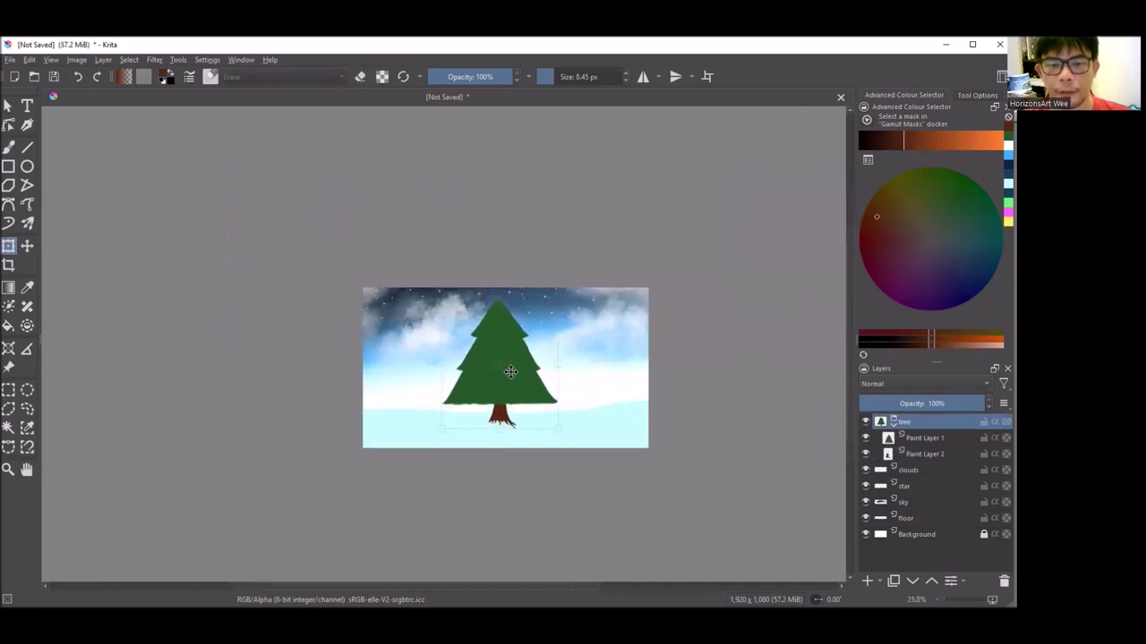
drag(510, 371, 511, 373)
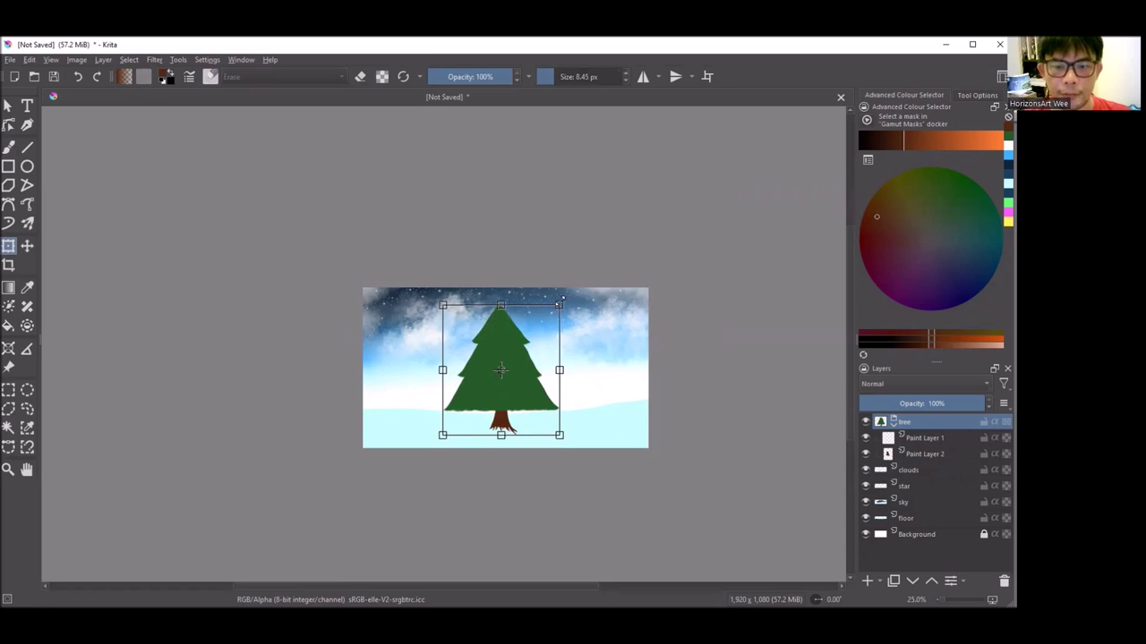
scroll(533, 338, up, 4)
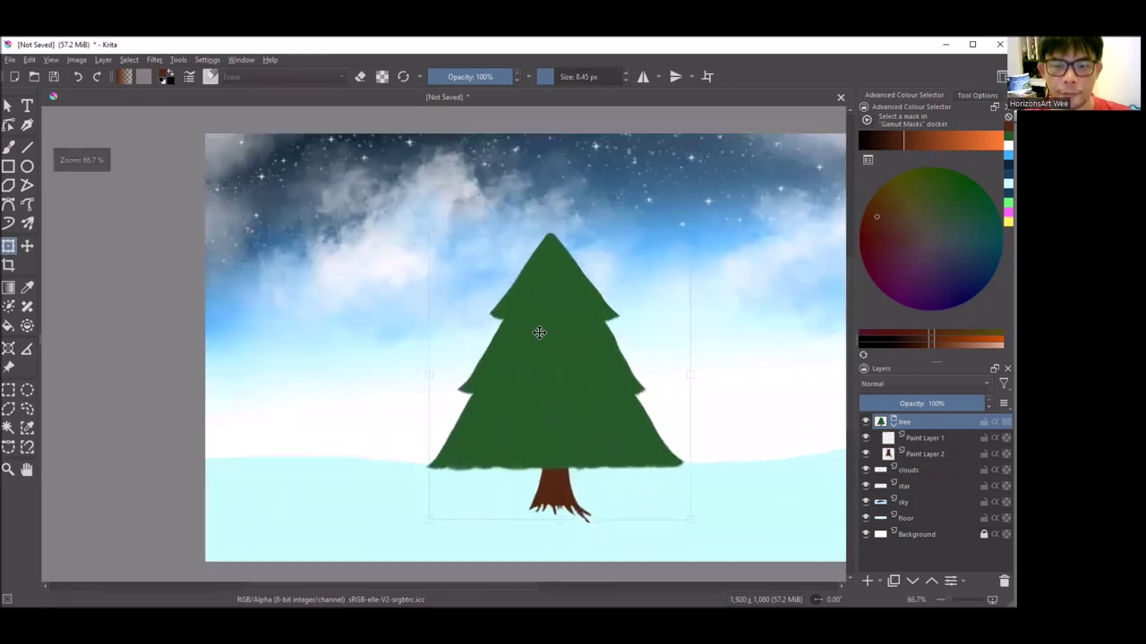
scroll(500, 333, down, 3)
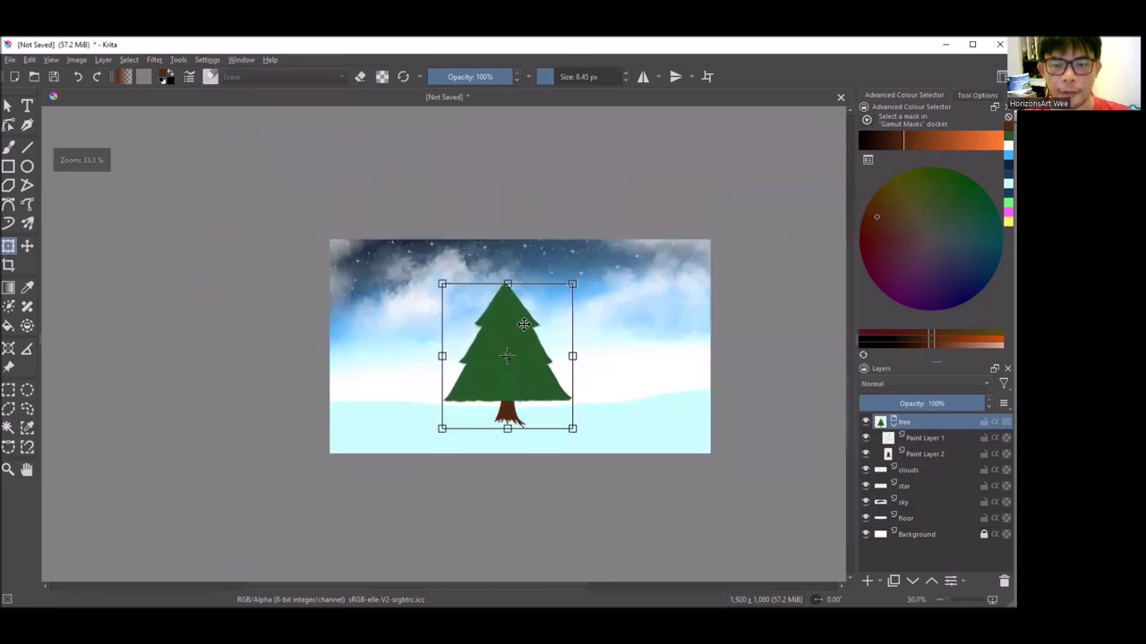
scroll(524, 325, up, 1)
drag(518, 321, 525, 321)
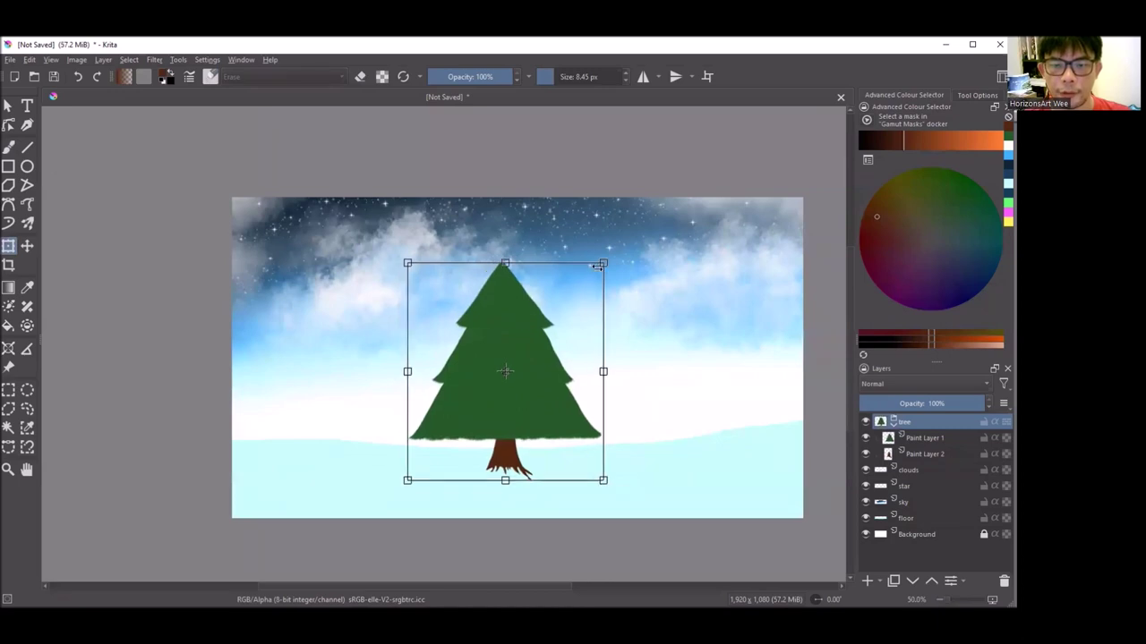
drag(506, 370, 511, 354)
scroll(420, 377, up, 1)
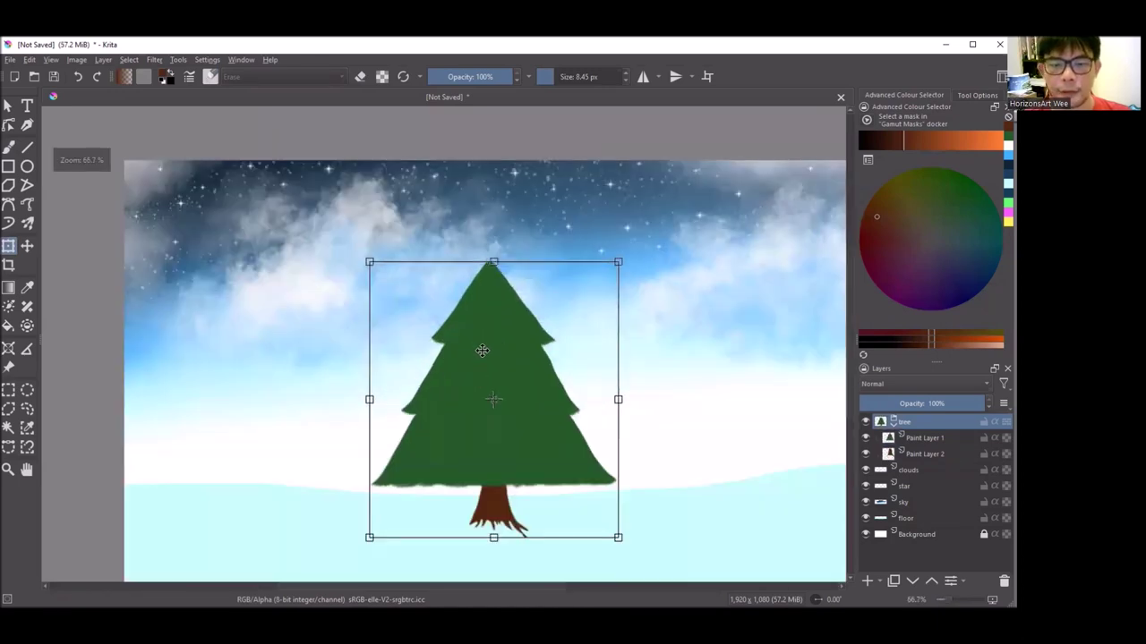
scroll(276, 368, down, 2)
scroll(277, 368, down, 1)
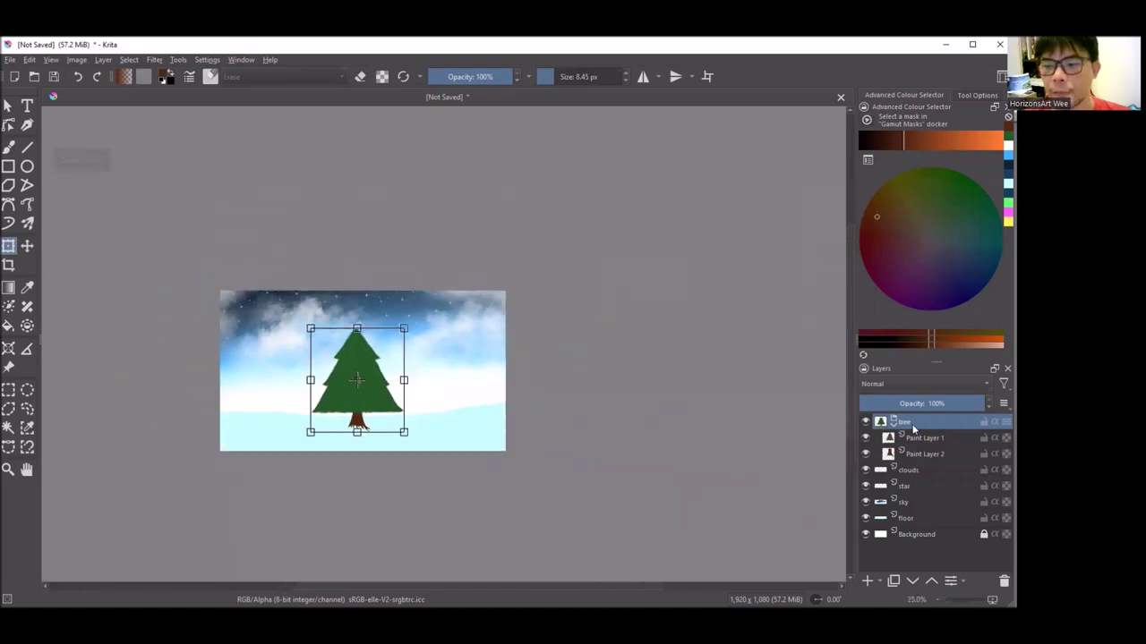
click(937, 439)
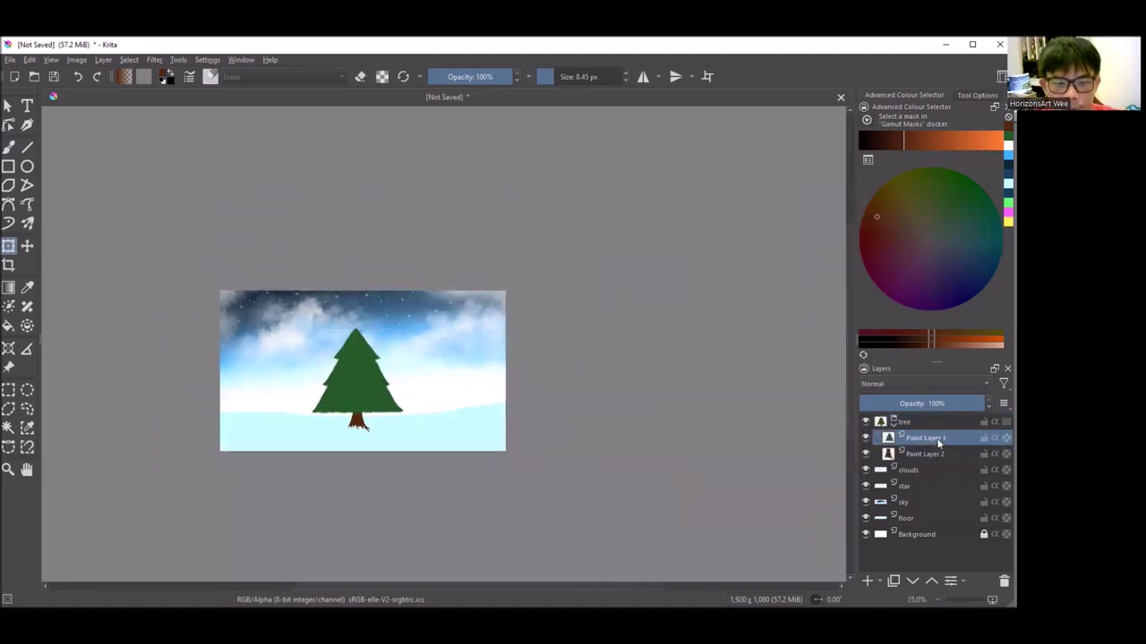
Create Paint Layer 3 at the top of the tree group, above Paint Layer 1.
click(865, 579)
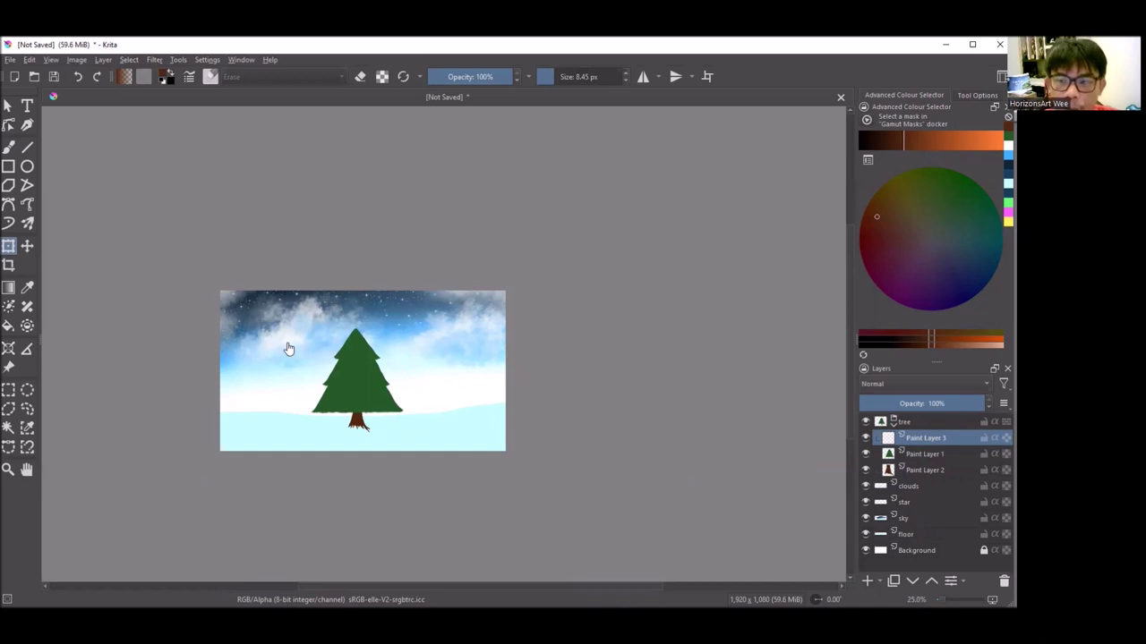
scroll(305, 316, up, 1)
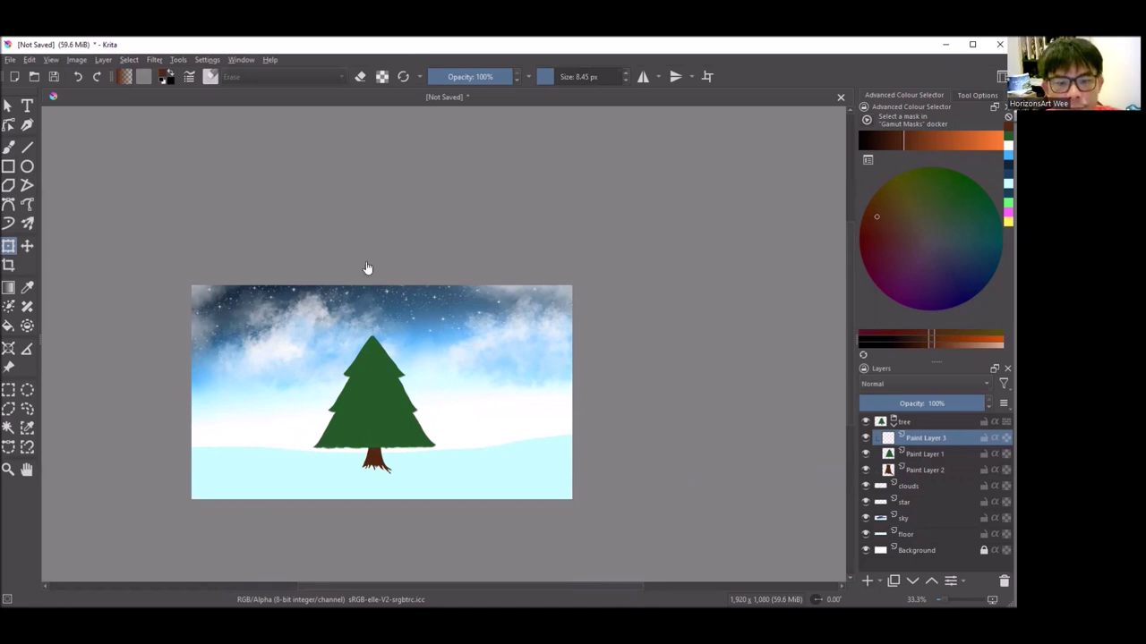
scroll(327, 372, up, 2)
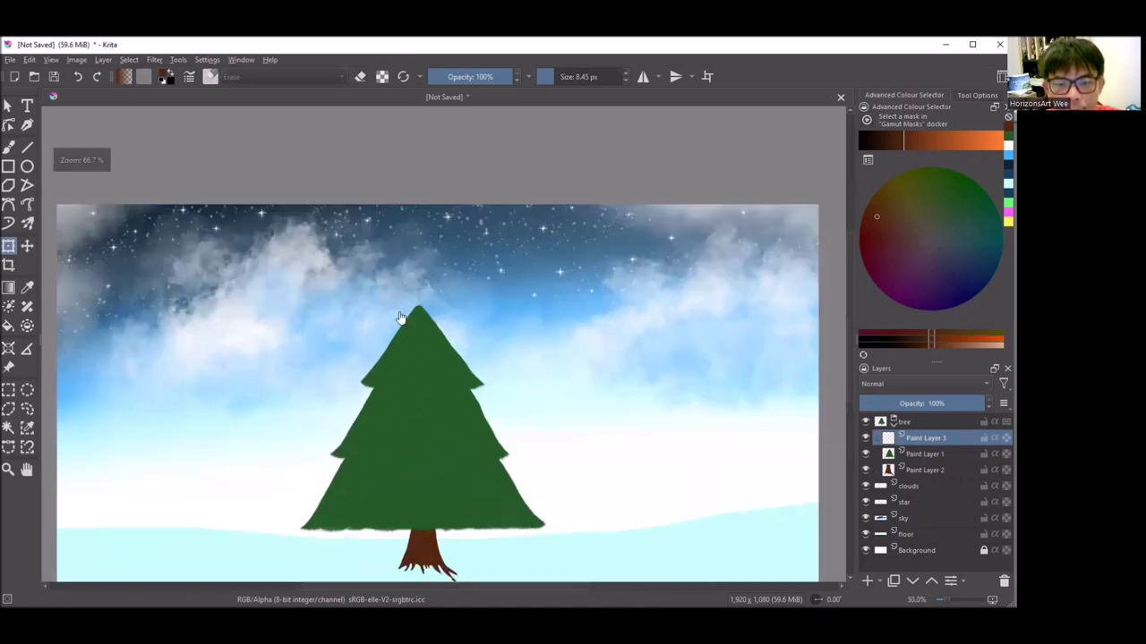
scroll(400, 318, down, 1)
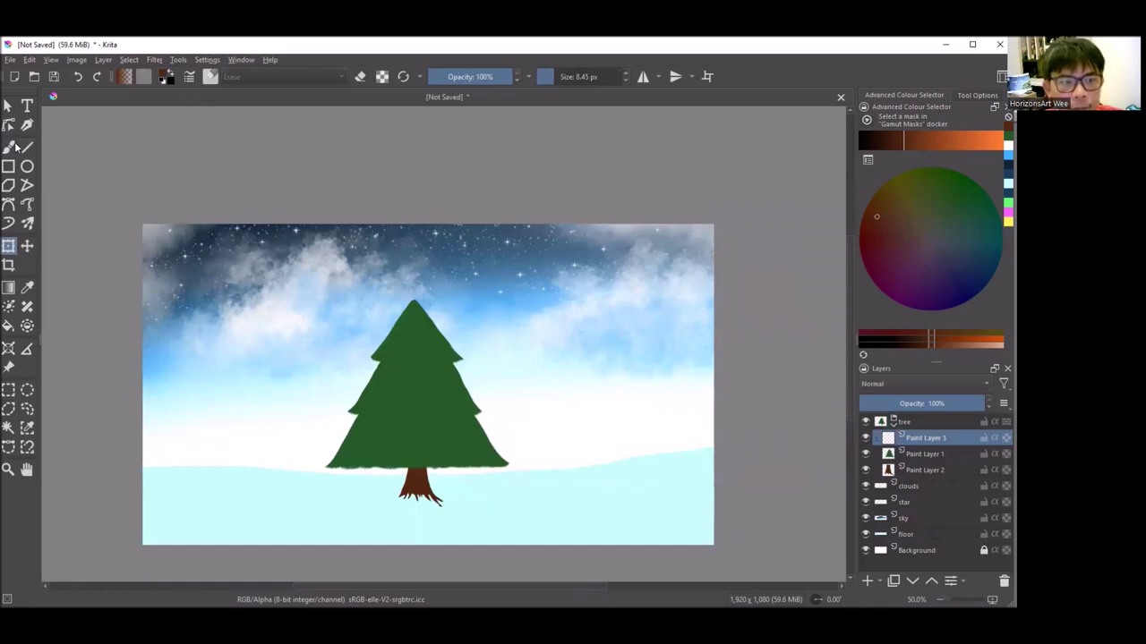
Select the Stamp Sparkles brush preset with a light yellow colour.
click(11, 147)
key(e)
click(209, 77)
scroll(310, 344, down, 5)
click(298, 364)
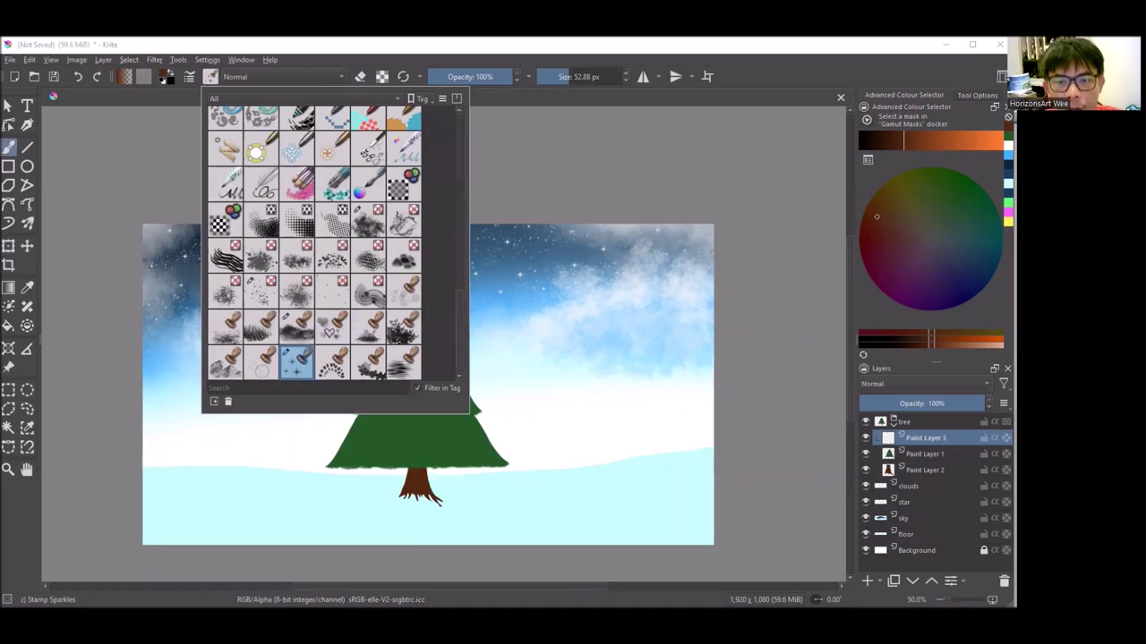
key(1)
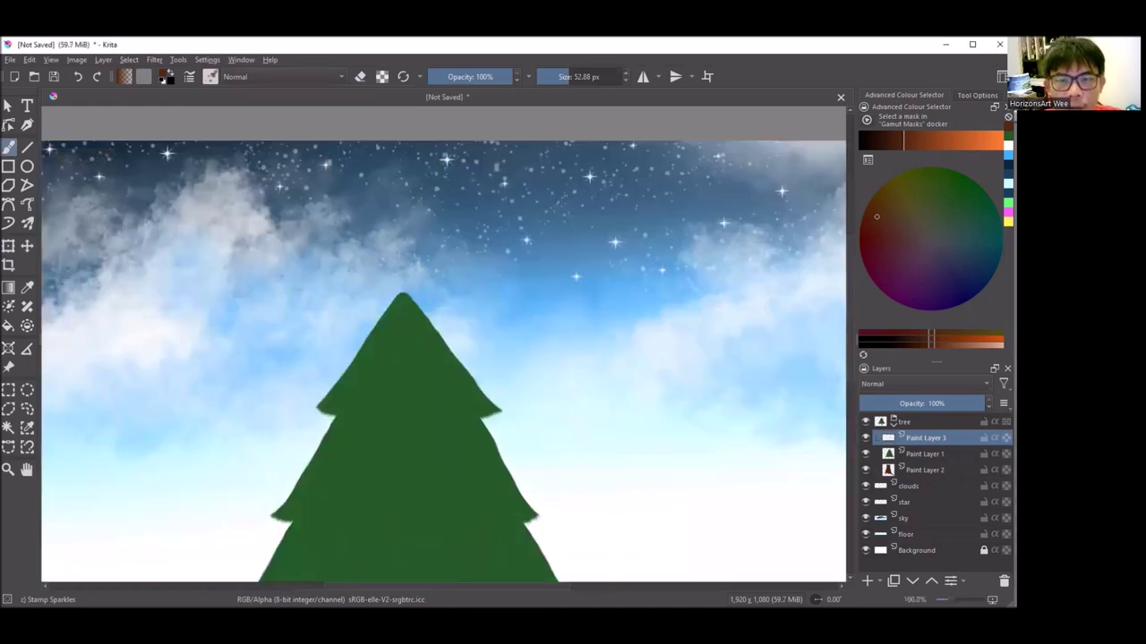
click(904, 199)
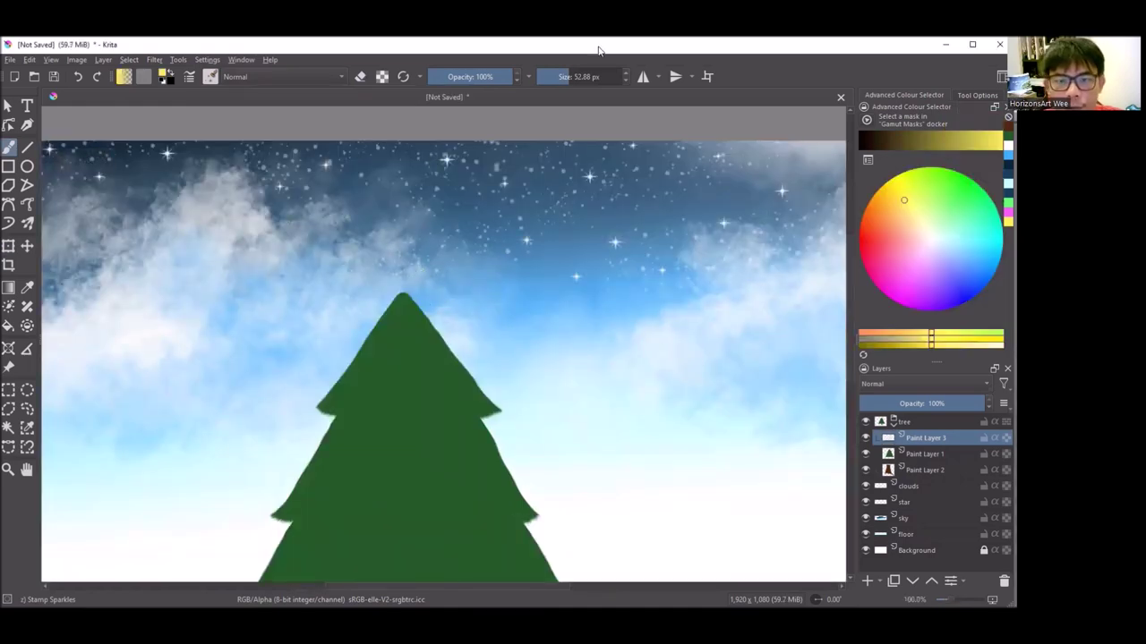
Stamp a 195 px yellow sparkle star on the pine's tip.
drag(569, 81, 580, 80)
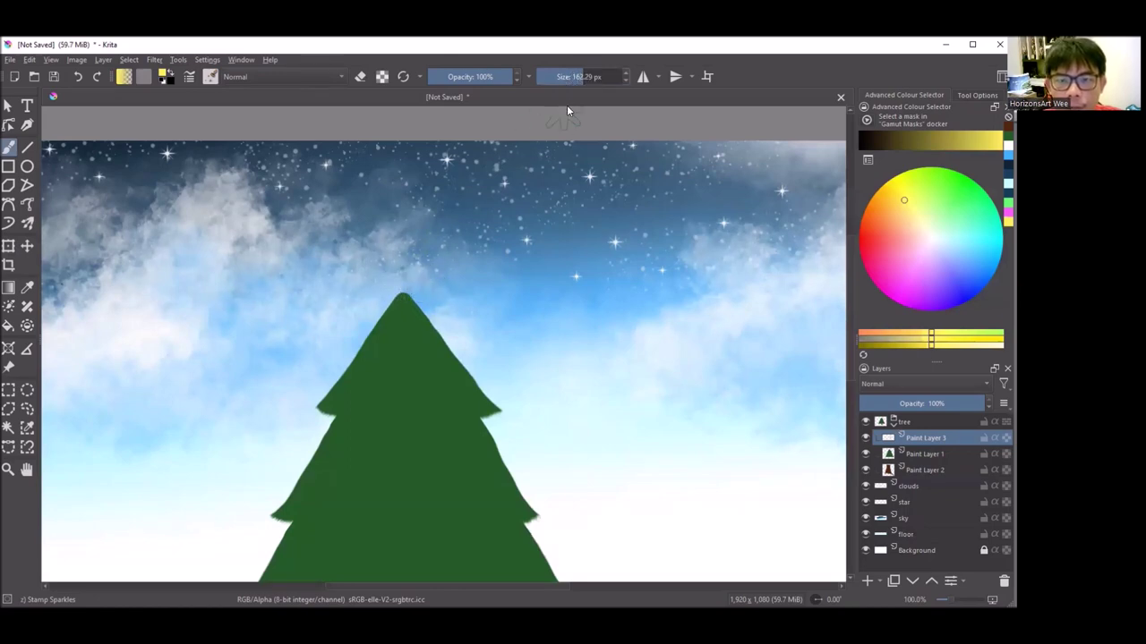
drag(589, 77, 598, 77)
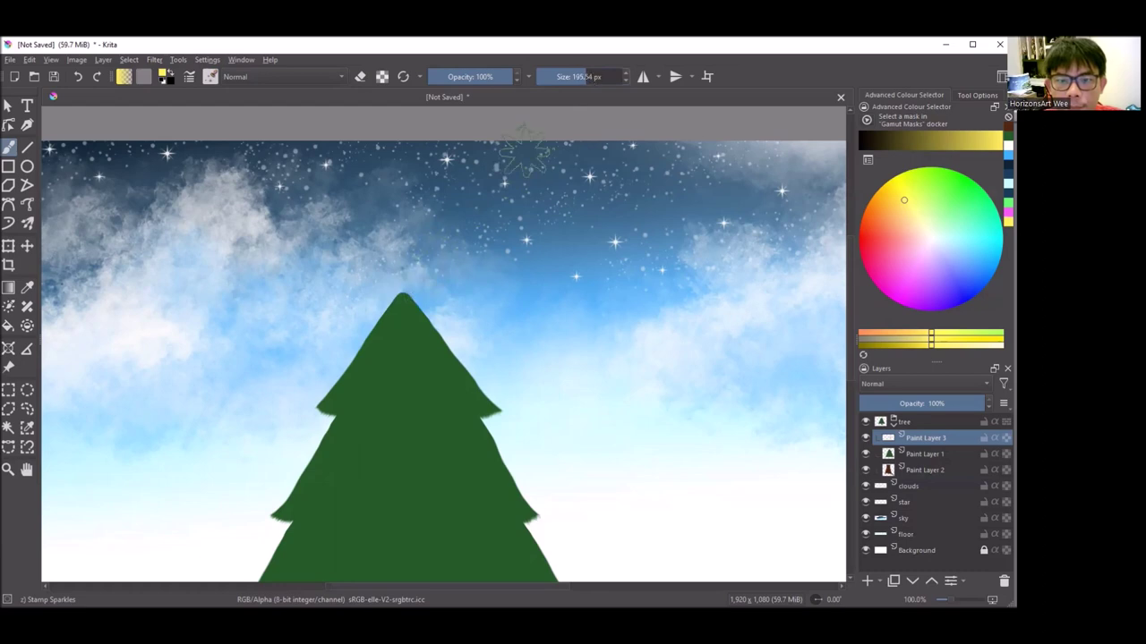
click(402, 286)
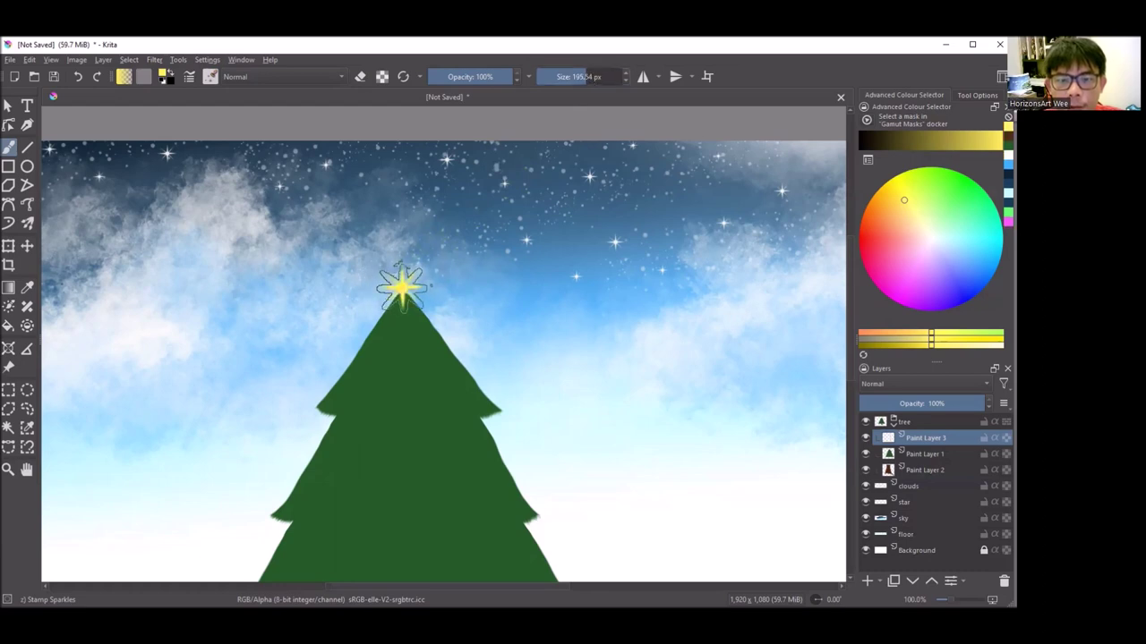
scroll(521, 219, down, 1)
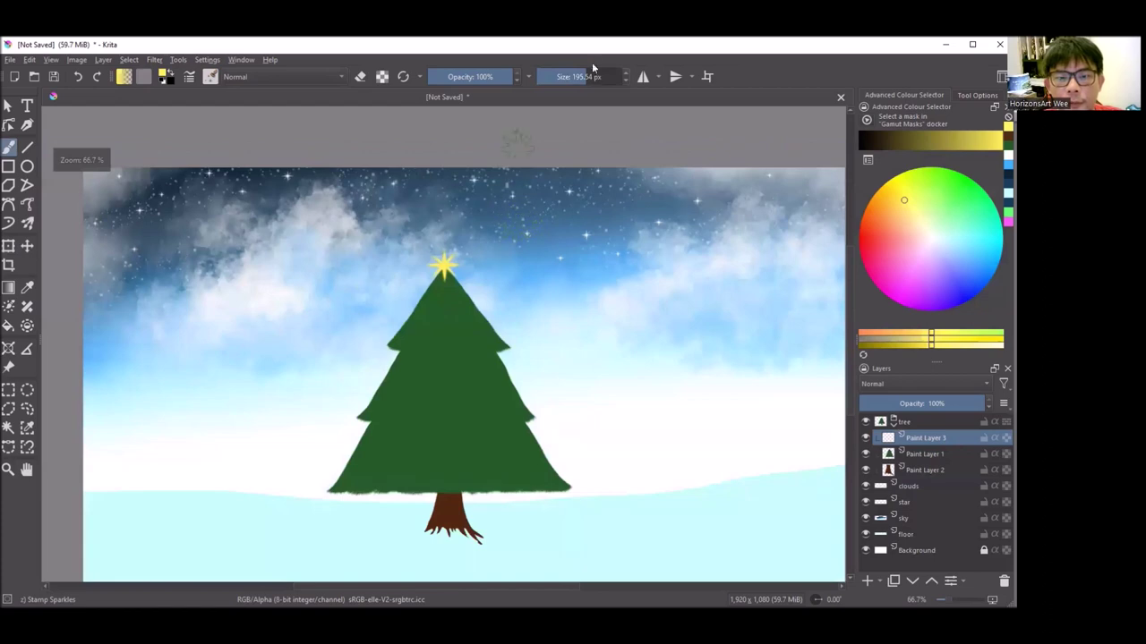
drag(591, 77, 564, 76)
scroll(446, 277, up, 2)
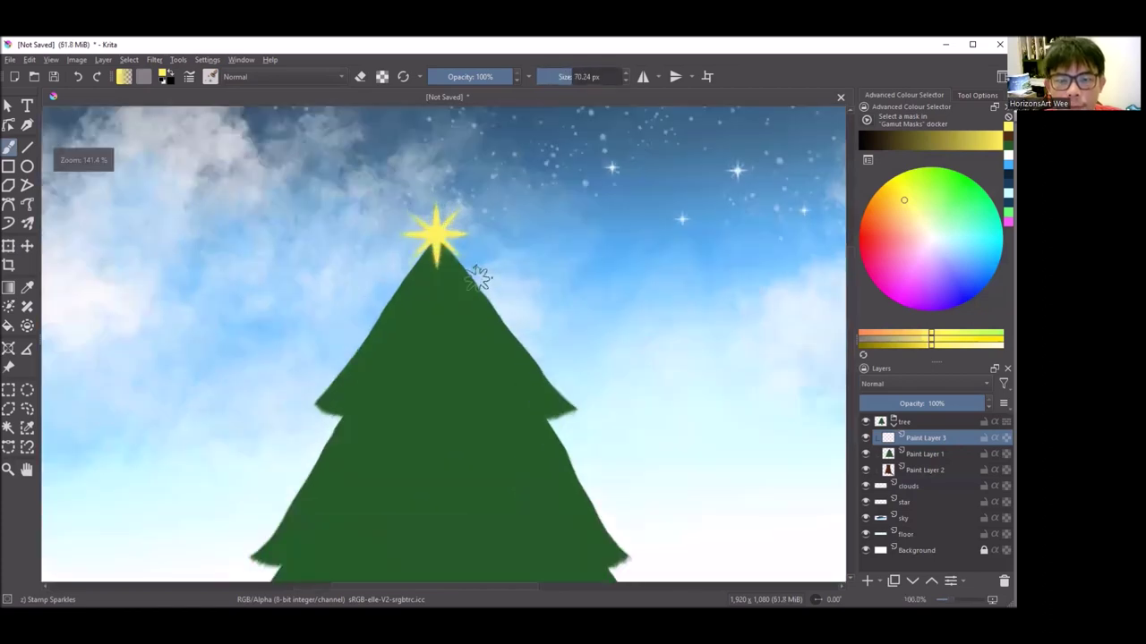
Stamp five small yellow sparkles, about 62 px, across the pine's foliage tiers.
scroll(511, 345, down, 1)
scroll(511, 325, up, 1)
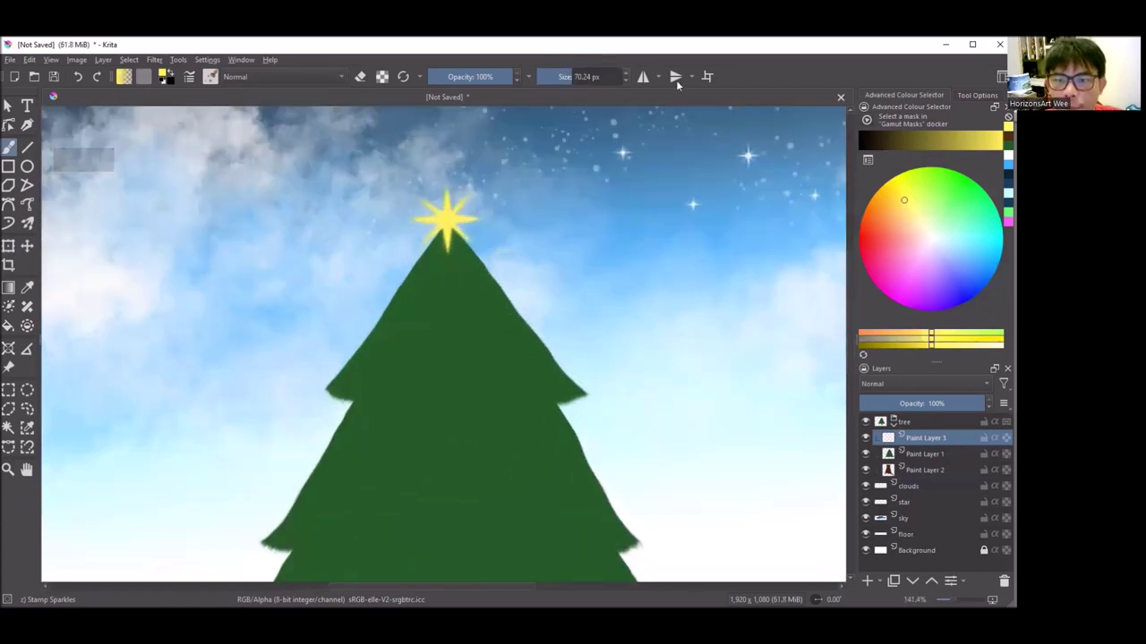
drag(566, 77, 571, 77)
click(513, 318)
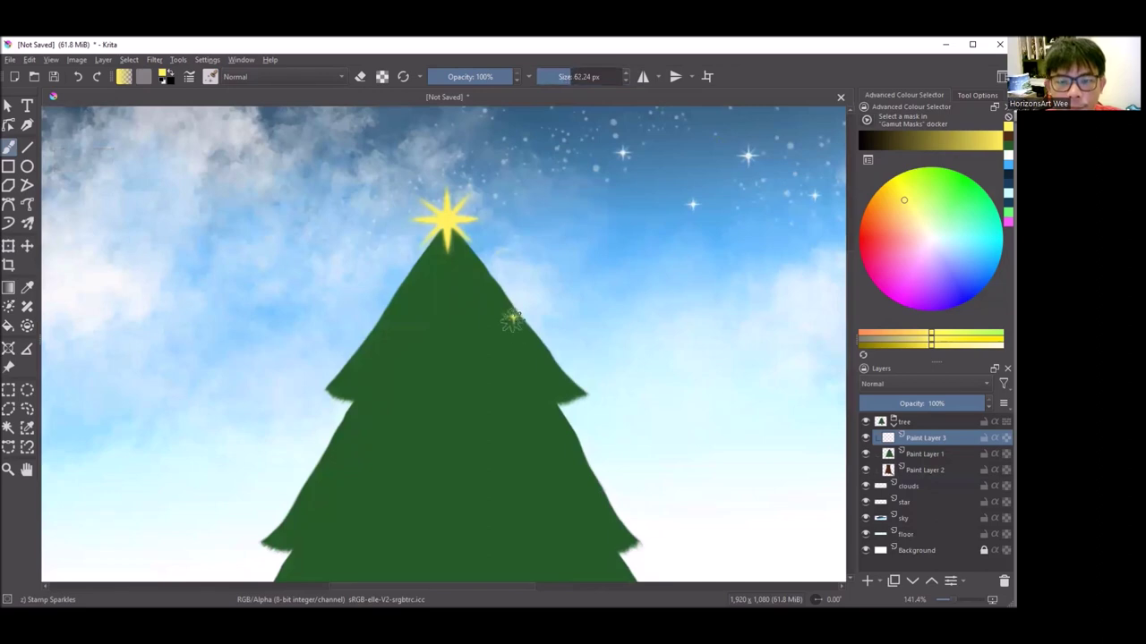
click(536, 380)
click(334, 379)
click(387, 315)
key(minus)
key(minus)
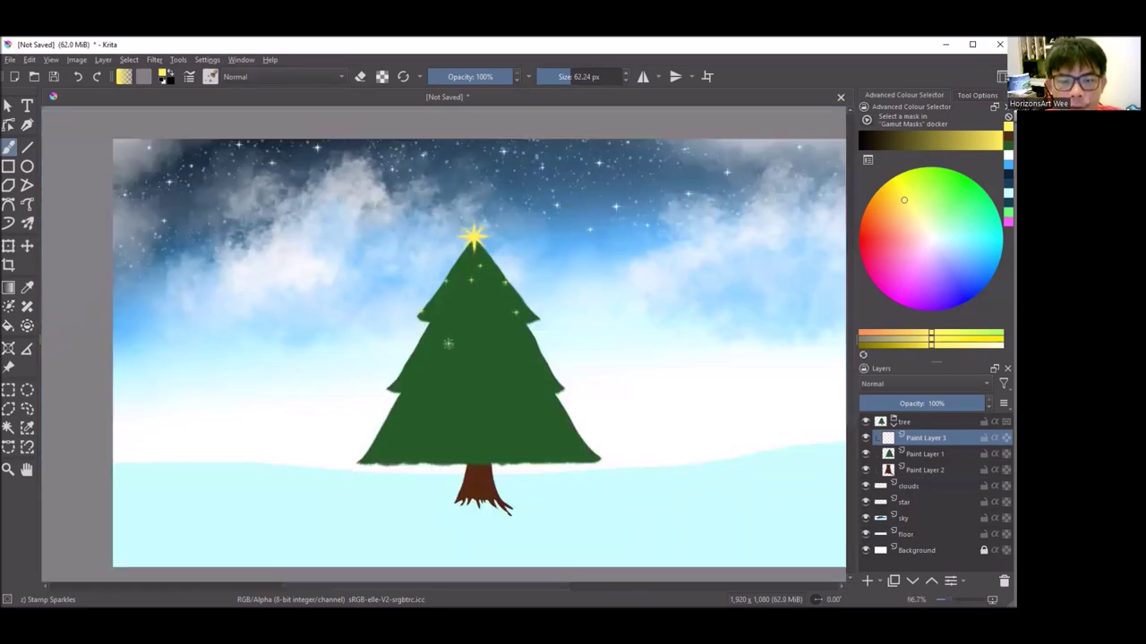
click(507, 343)
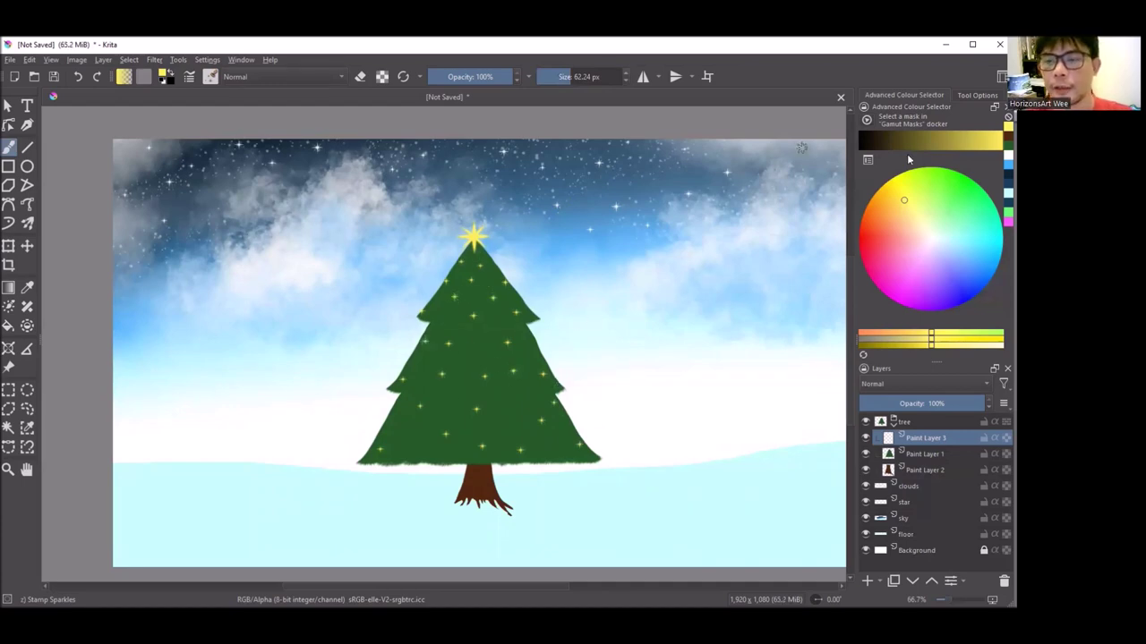
click(929, 237)
Stamp nine white sparkles over the pine, from the lower branches up to the top.
scroll(470, 332, up, 2)
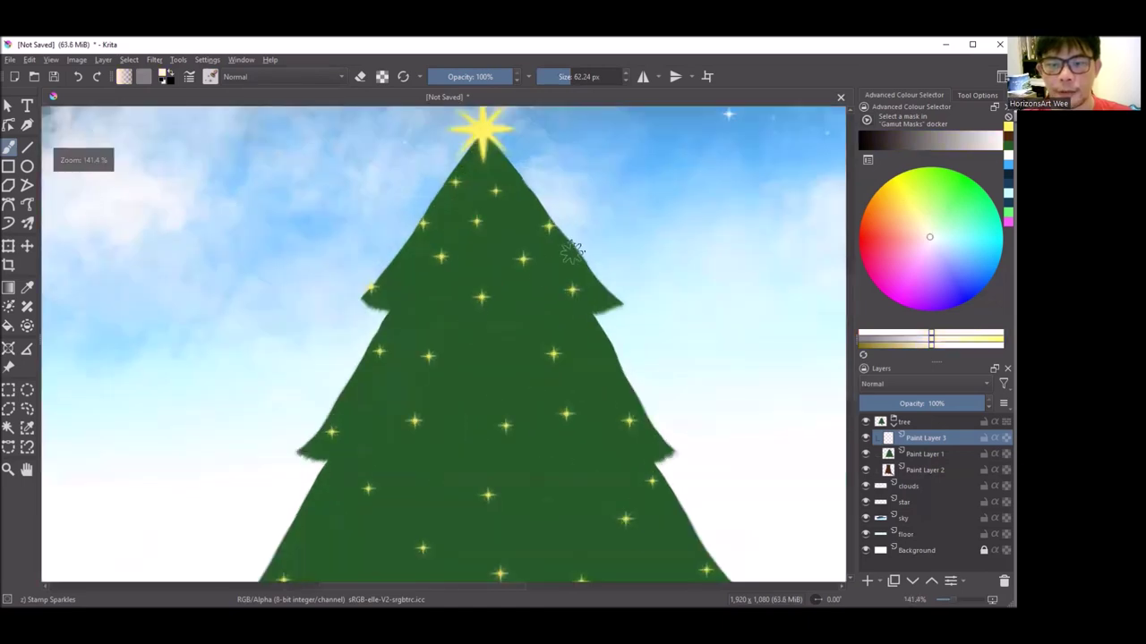
click(610, 368)
click(530, 394)
click(498, 335)
click(515, 221)
click(461, 167)
click(514, 177)
click(454, 214)
click(402, 264)
click(428, 300)
scroll(366, 412, down, 2)
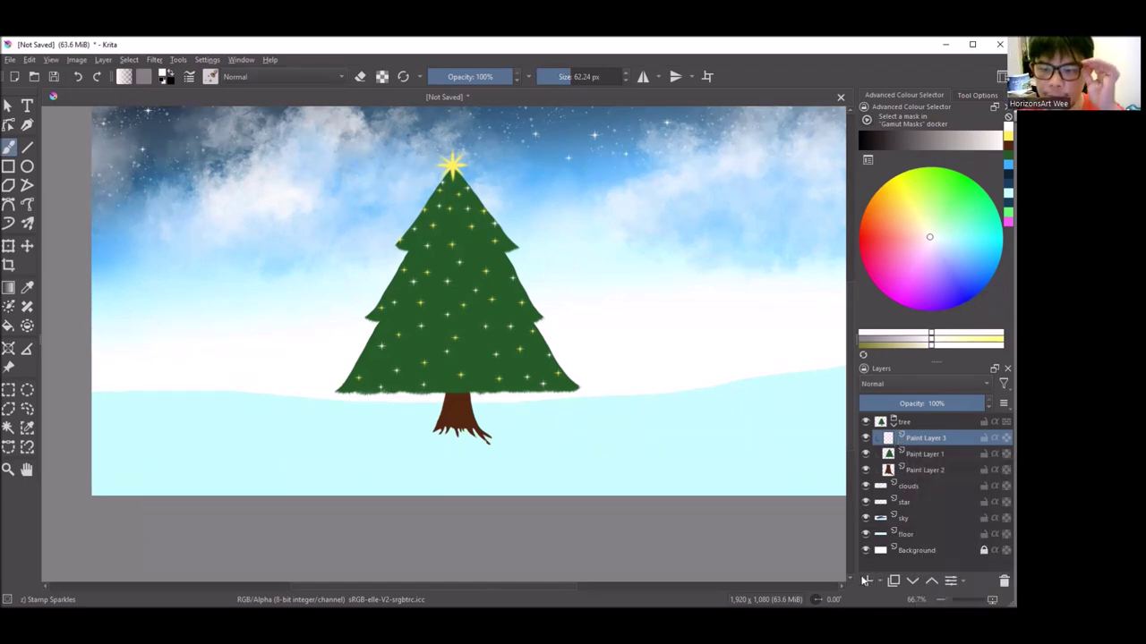
click(868, 582)
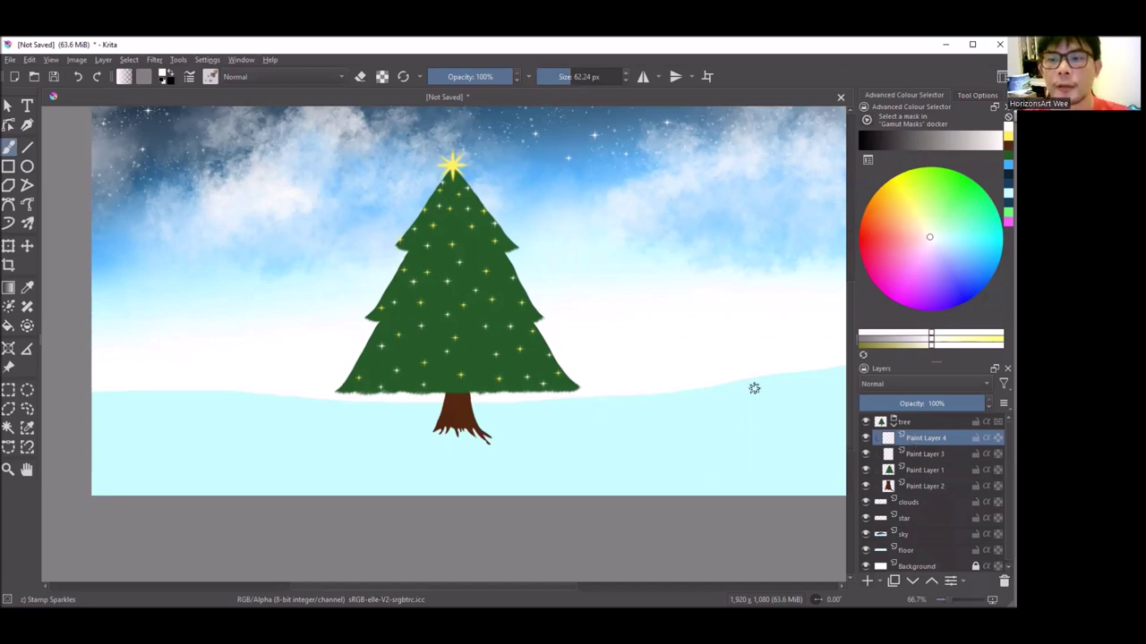
Switch to the Basic-5 Size brush from the pop-up palette.
right_click(146, 152)
click(146, 147)
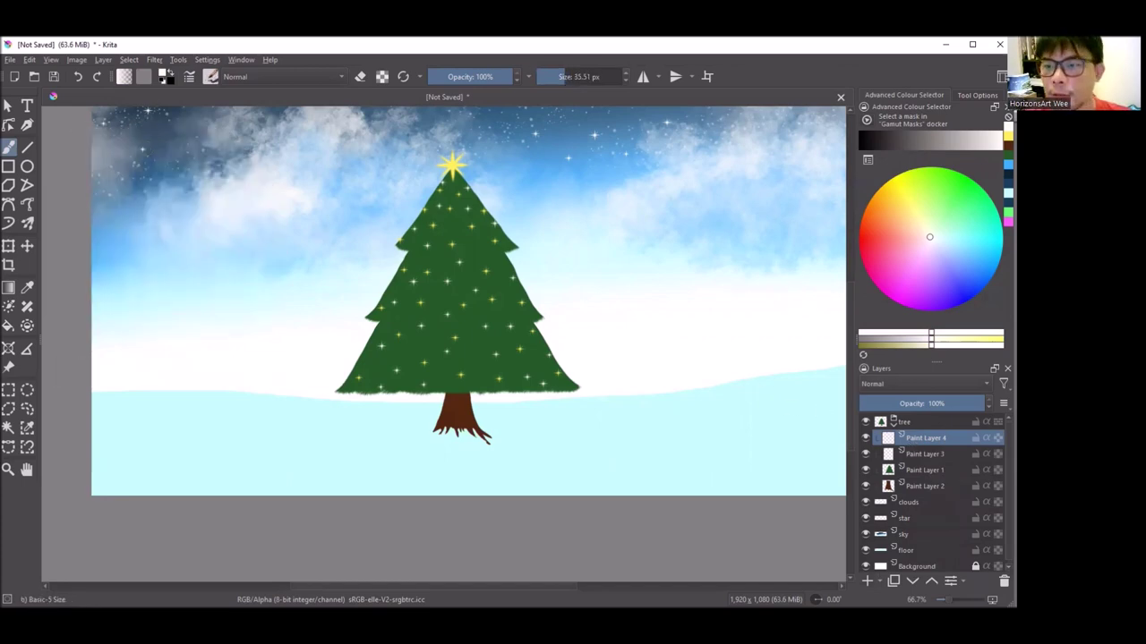
scroll(512, 213, up, 1)
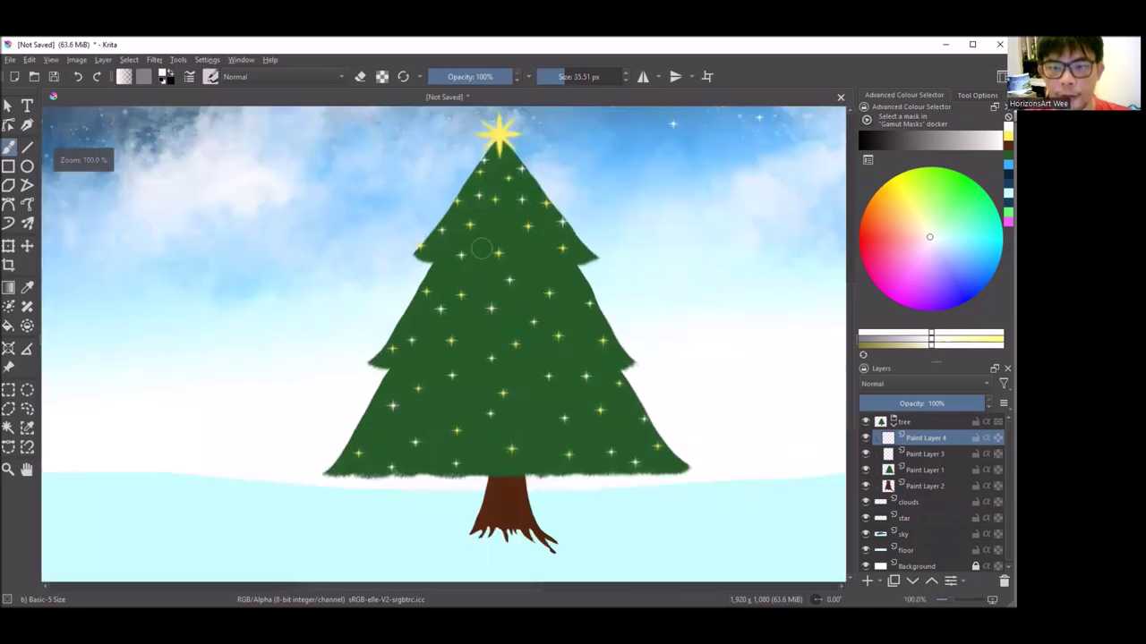
scroll(512, 212, down, 1)
scroll(512, 212, up, 2)
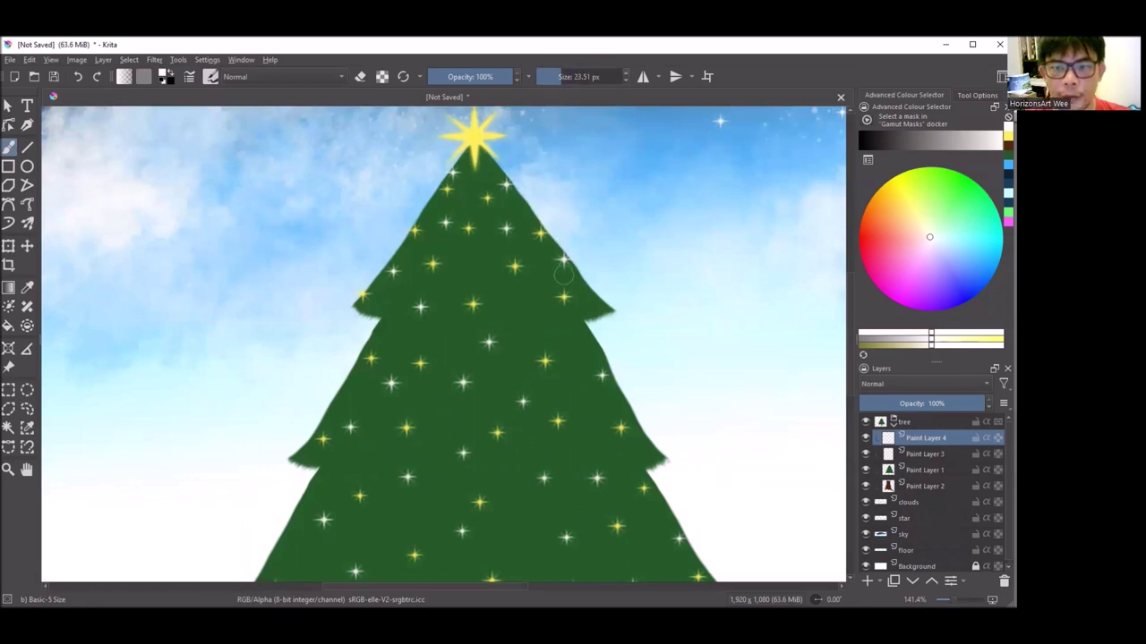
Paint white snow on the upper right branch, undoing the excess to leave a small dab.
drag(573, 270, 560, 270)
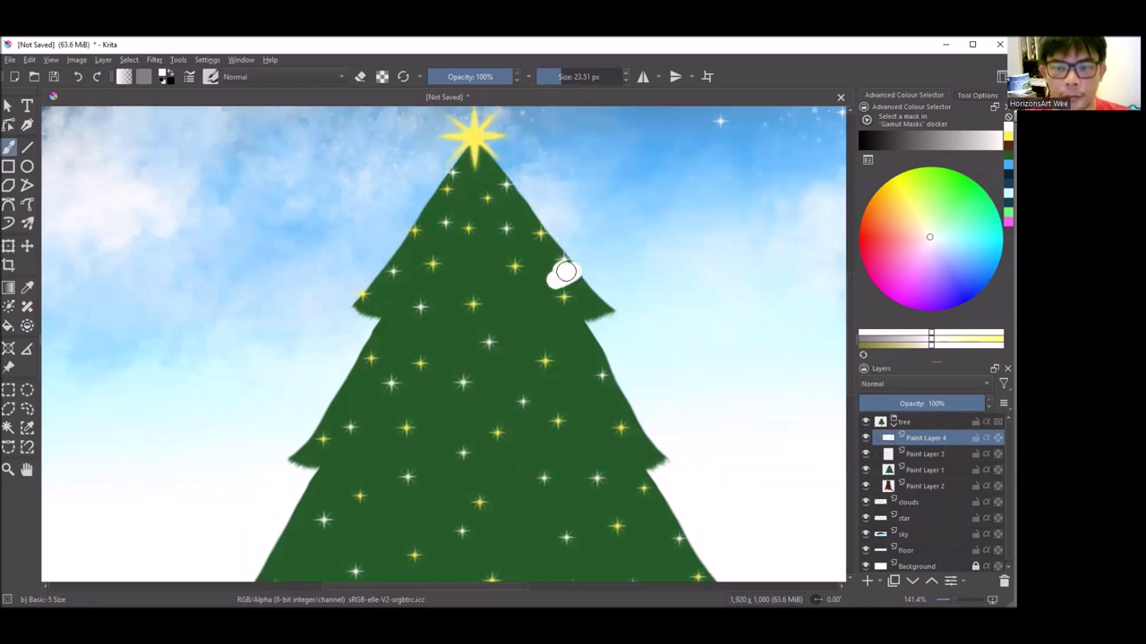
drag(554, 284, 501, 300)
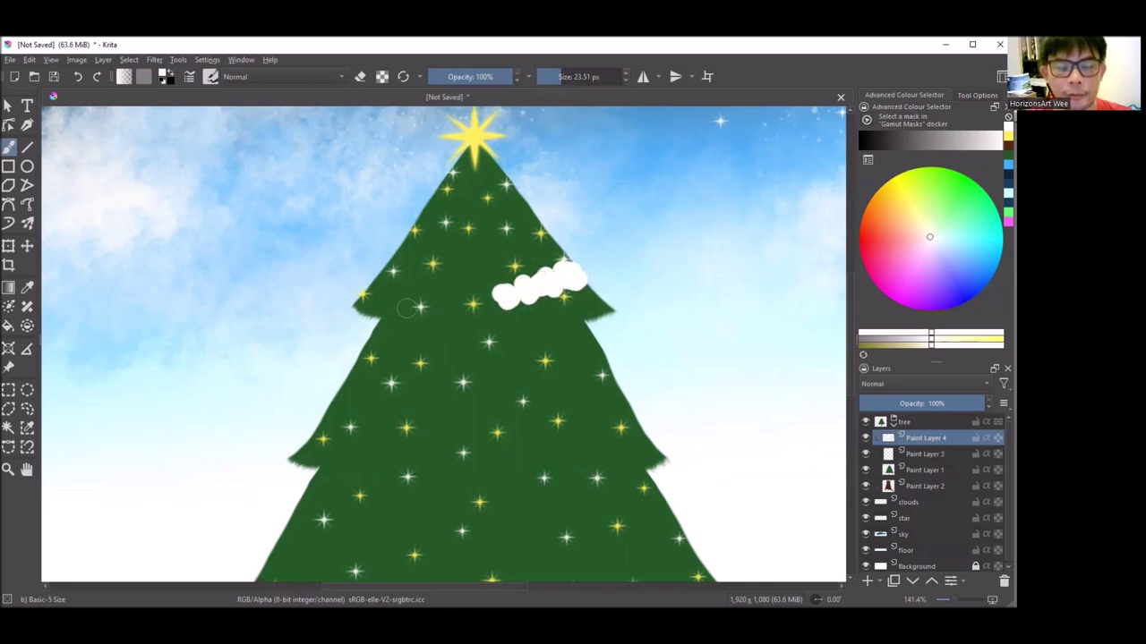
key(ctrl+z)
key(ctrl+z)
key(ctrl+z)
key(ctrl+z)
key(ctrl+z)
key(ctrl+z)
key(ctrl+z)
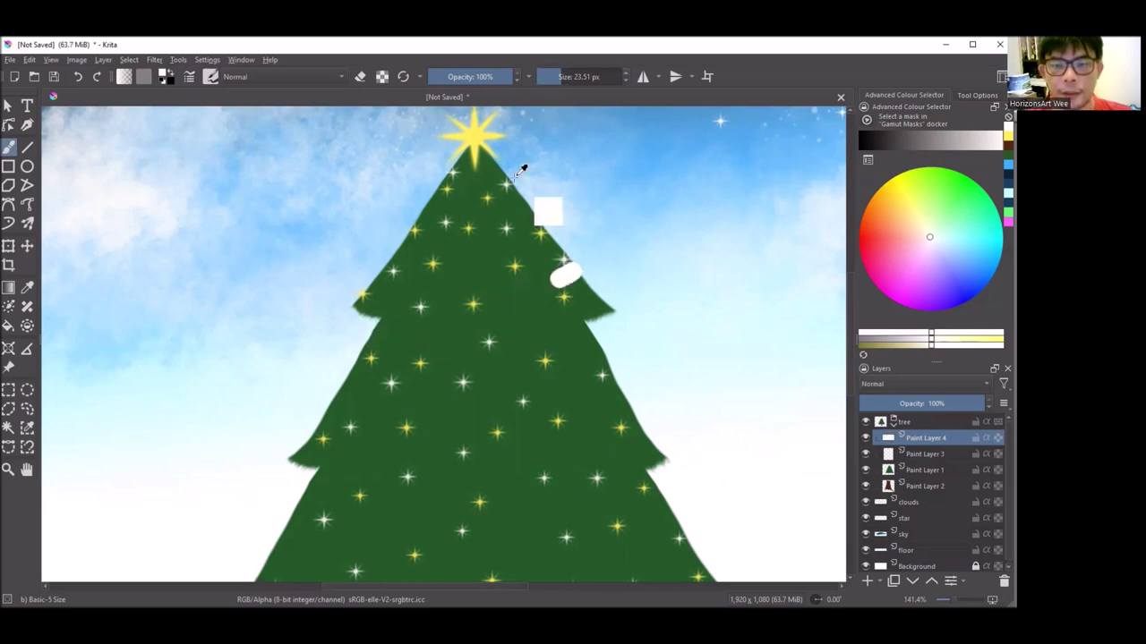
key(ctrl+z)
At 75% brush opacity, paint white snow clumps on the upper right and upper-left branch tips.
click(497, 78)
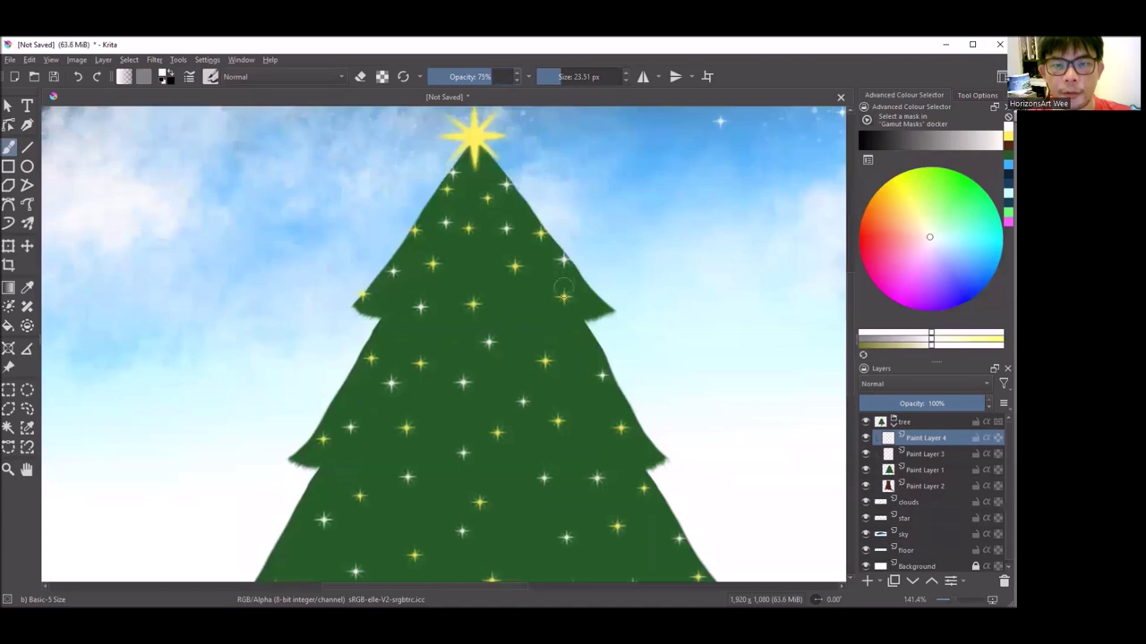
scroll(547, 228, up, 1)
mouse_move(562, 259)
mouse_down()
mouse_move(603, 281)
mouse_move(517, 313)
mouse_move(560, 289)
mouse_up()
scroll(560, 289, down, 5)
scroll(381, 295, up, 5)
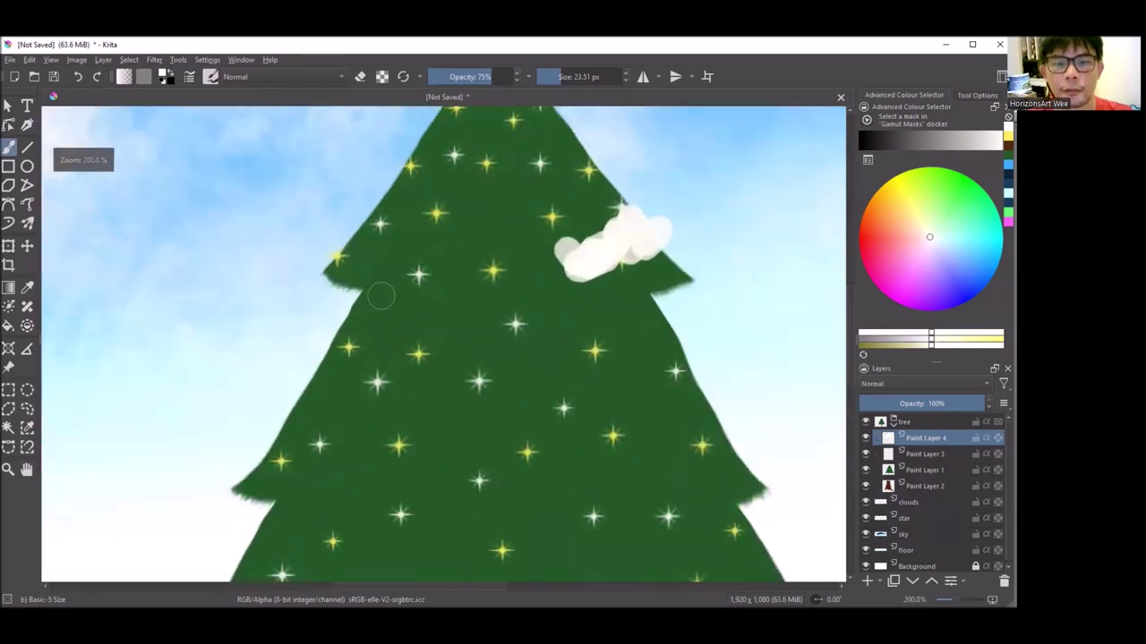
mouse_move(416, 165)
mouse_down()
mouse_move(394, 192)
mouse_move(424, 198)
mouse_move(383, 179)
mouse_move(404, 194)
mouse_move(429, 184)
mouse_move(445, 223)
mouse_up()
scroll(588, 238, down, 2)
scroll(573, 285, up, 1)
mouse_move(573, 285)
mouse_down()
mouse_move(567, 304)
mouse_move(483, 315)
mouse_move(559, 295)
mouse_move(552, 281)
mouse_move(568, 302)
mouse_move(593, 296)
mouse_move(548, 320)
mouse_move(465, 330)
mouse_move(529, 312)
mouse_up()
Paint white snow clumps along the left branch and the lower-right edge of the tree.
mouse_move(315, 337)
mouse_down()
mouse_move(332, 337)
mouse_move(302, 325)
mouse_move(407, 338)
mouse_move(330, 338)
mouse_move(374, 309)
mouse_move(345, 320)
mouse_move(376, 274)
mouse_move(396, 279)
mouse_move(274, 356)
mouse_move(301, 355)
mouse_up()
drag(354, 361, 387, 356)
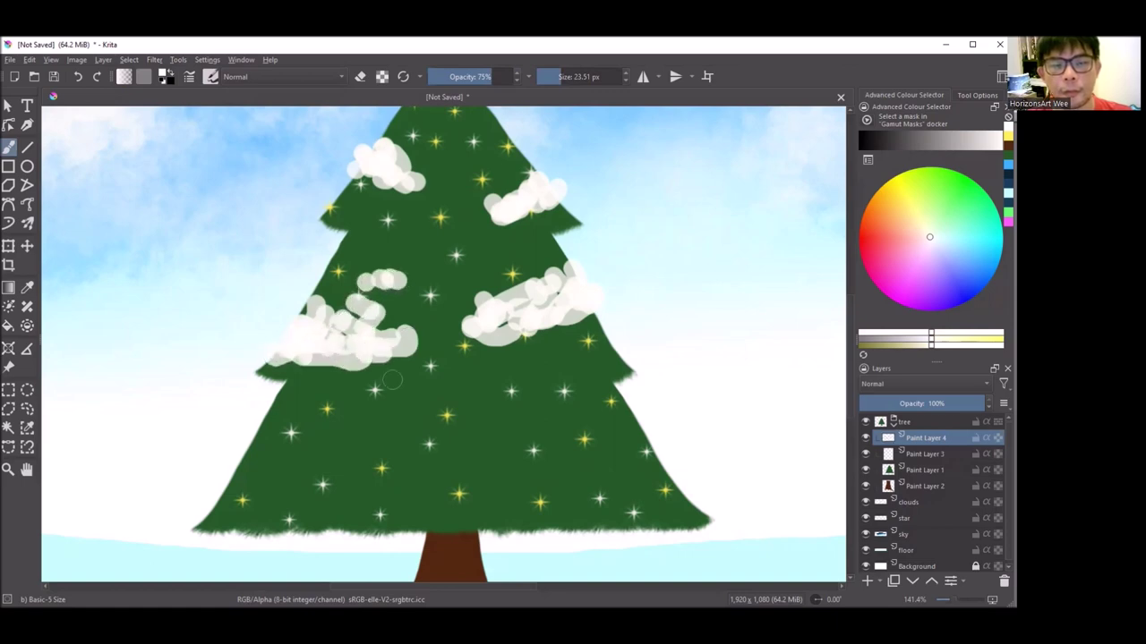
click(684, 486)
click(646, 499)
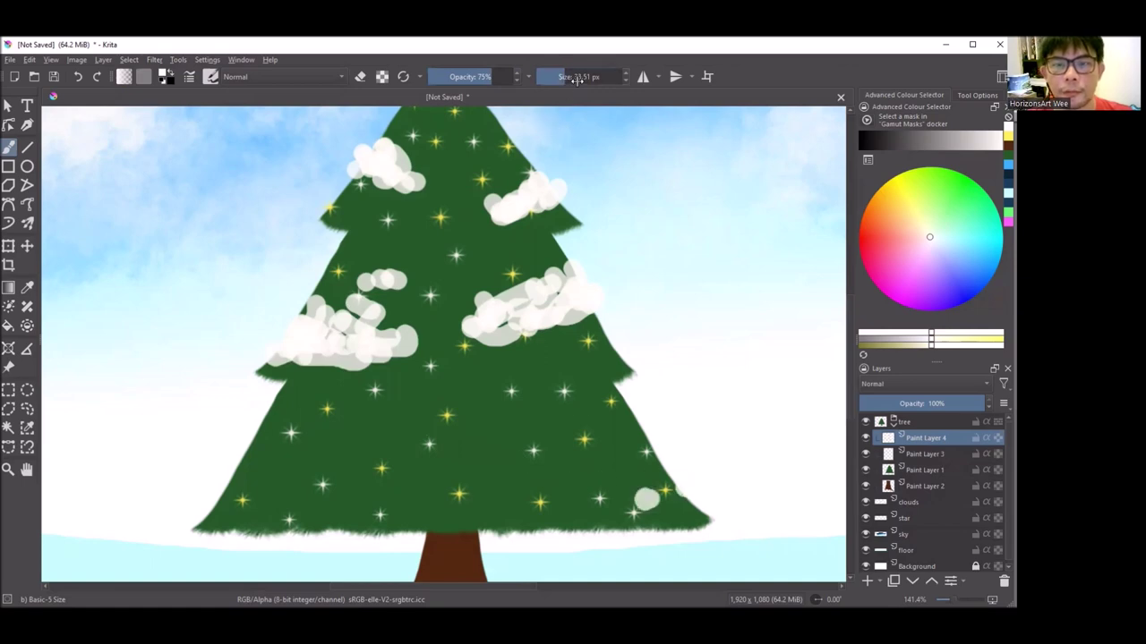
drag(662, 476, 627, 479)
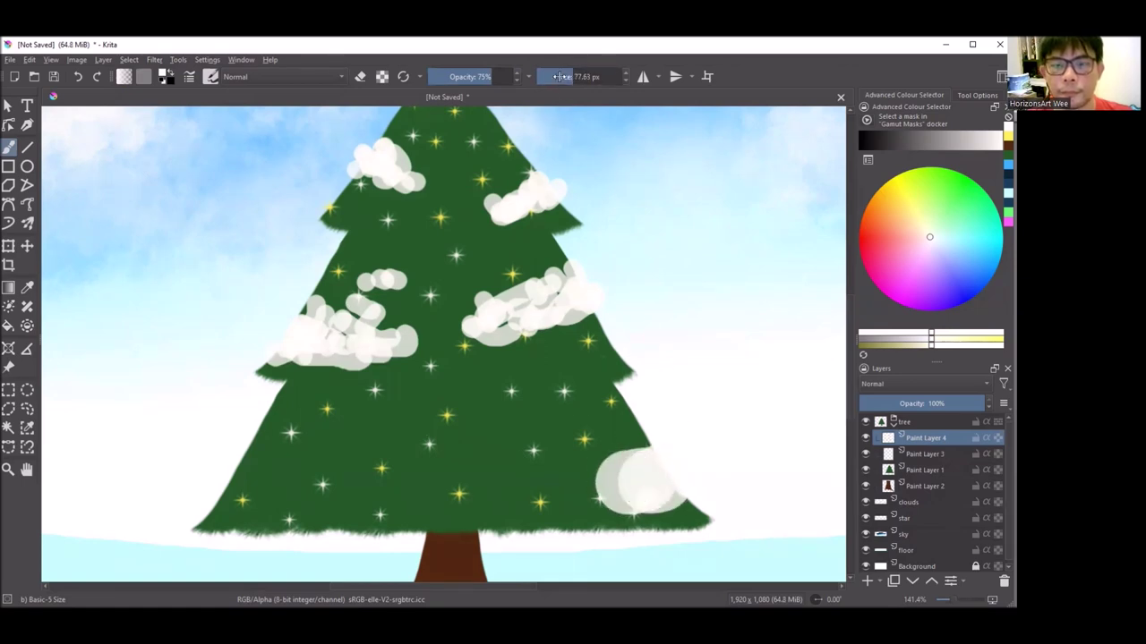
mouse_move(583, 428)
mouse_down()
mouse_move(639, 454)
mouse_move(600, 472)
mouse_move(669, 504)
mouse_move(613, 500)
mouse_move(604, 463)
mouse_move(508, 497)
mouse_up()
Add white snow clumps in the middle and on the lower-left edge of the lower tree.
mouse_move(503, 448)
mouse_down()
mouse_move(454, 456)
mouse_move(478, 453)
mouse_move(472, 438)
mouse_move(452, 463)
mouse_up()
mouse_move(268, 464)
mouse_down()
mouse_move(247, 469)
mouse_move(288, 488)
mouse_move(247, 484)
mouse_move(281, 468)
mouse_up()
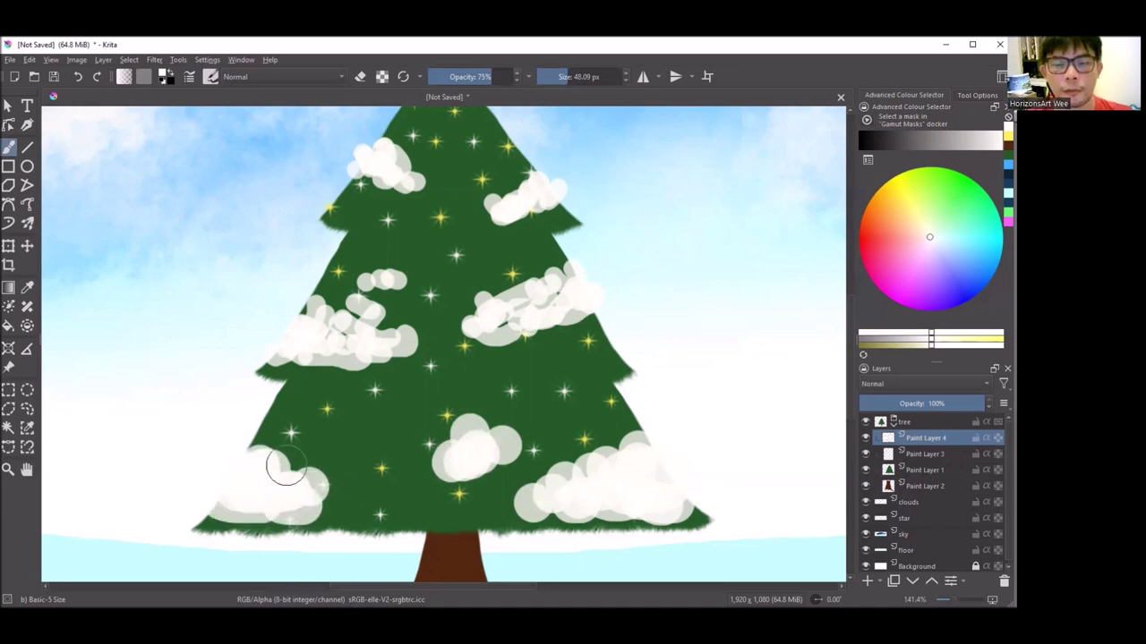
scroll(295, 438, down, 5)
scroll(300, 433, up, 5)
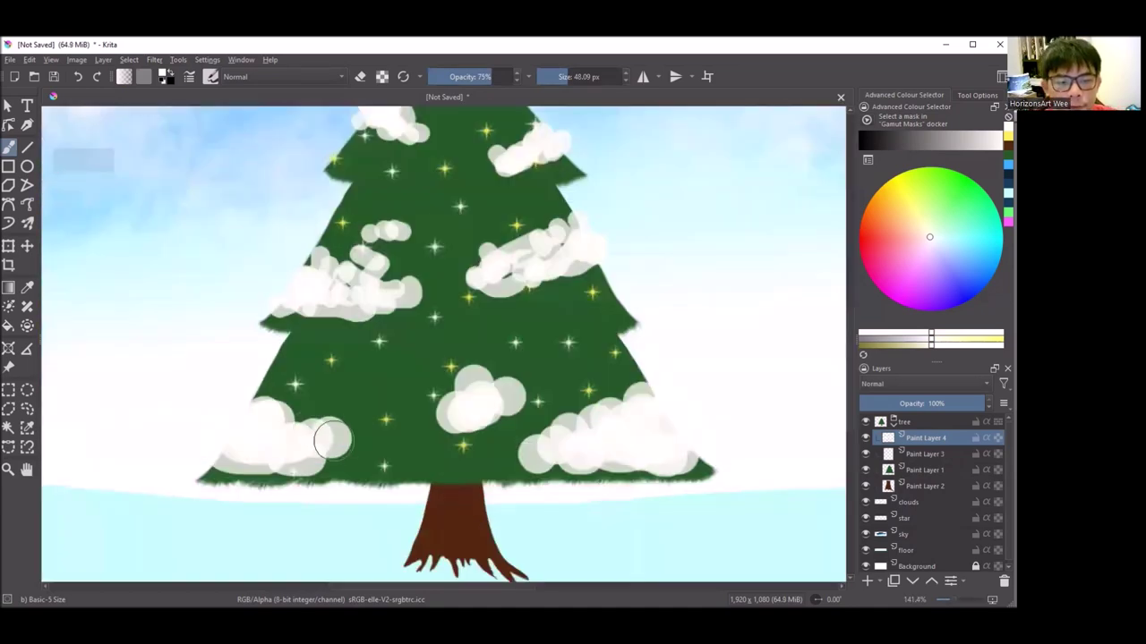
drag(307, 430, 349, 437)
right_click(477, 284)
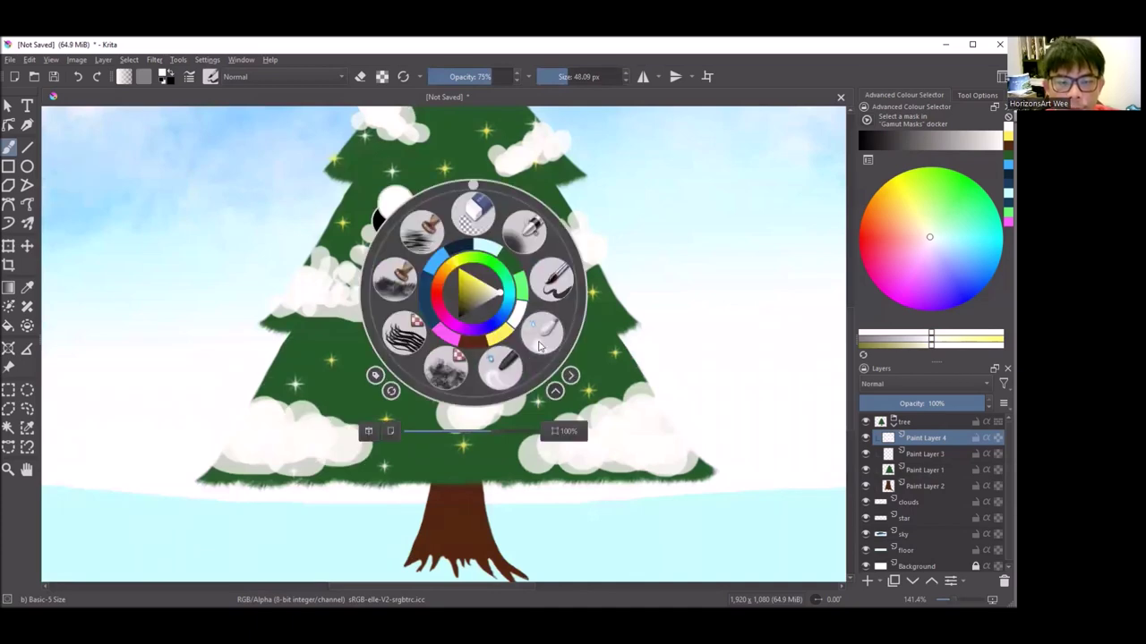
Switch to the Blender Blur brush and shrink it to about 38 px.
click(524, 235)
scroll(460, 383, down, 6)
drag(592, 72, 577, 76)
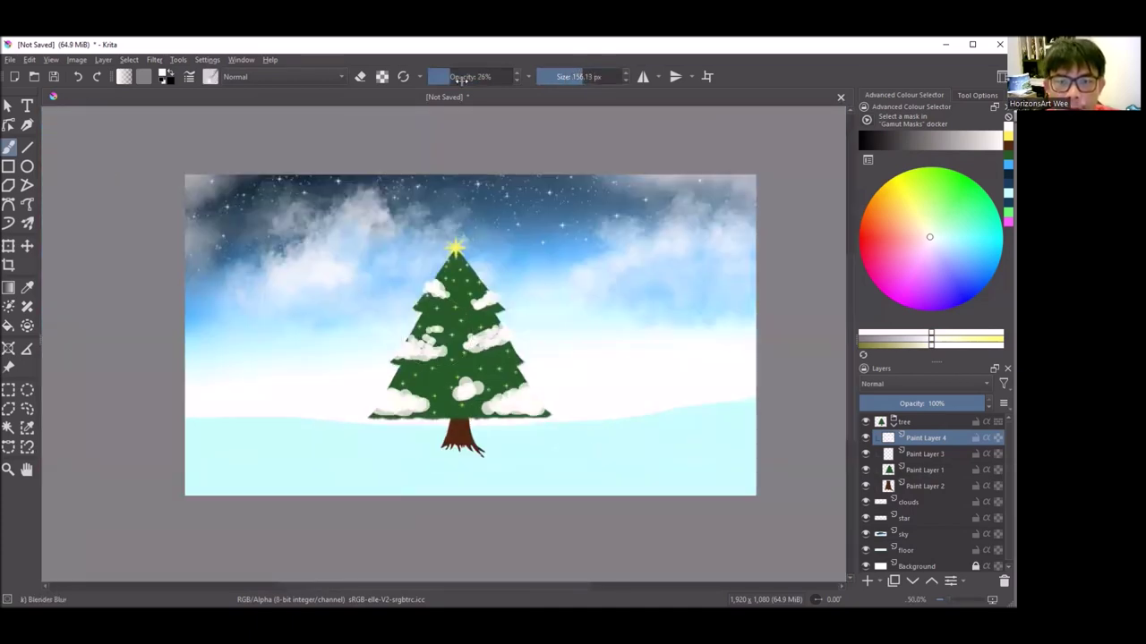
key(plus)
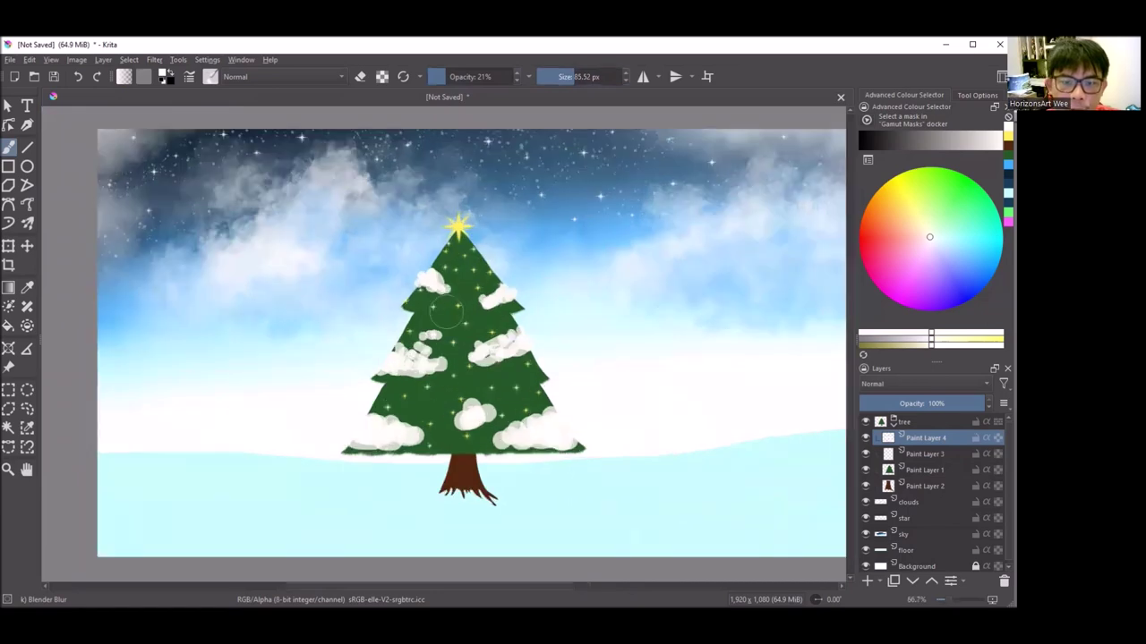
key(plus)
key(plus)
key(plus)
drag(578, 76, 557, 76)
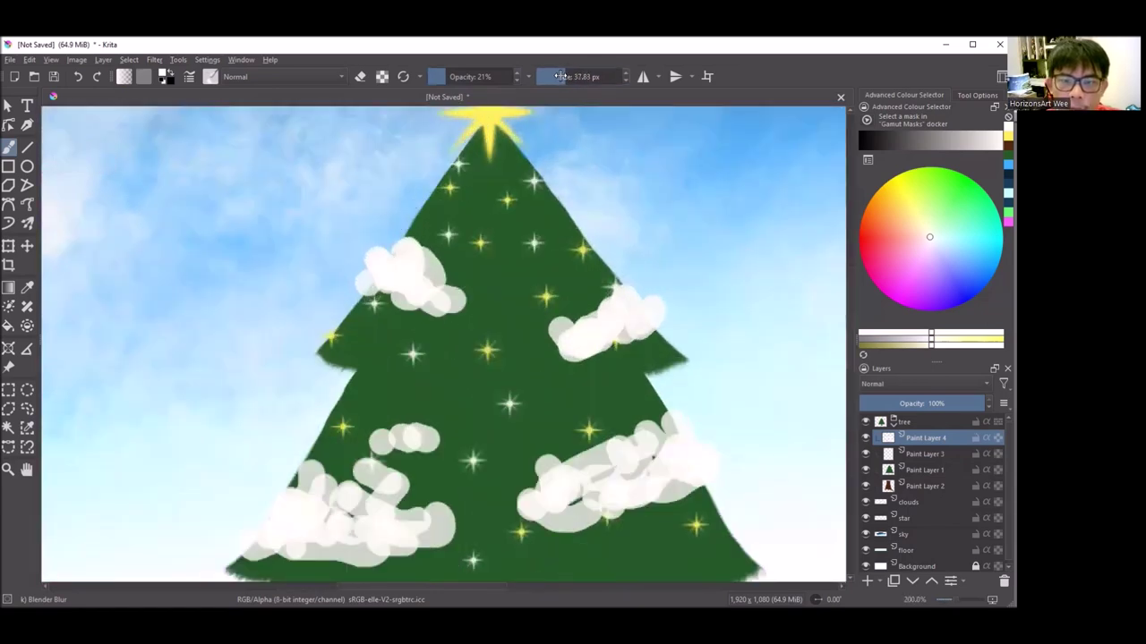
key(plus)
Smear the upper left and right snow clumps into soft blurred patches.
mouse_move(421, 238)
mouse_down()
mouse_move(460, 314)
mouse_move(443, 327)
mouse_move(334, 283)
mouse_move(350, 243)
mouse_move(373, 251)
mouse_move(364, 329)
mouse_move(435, 332)
mouse_move(409, 302)
mouse_up()
key(minus)
key(minus)
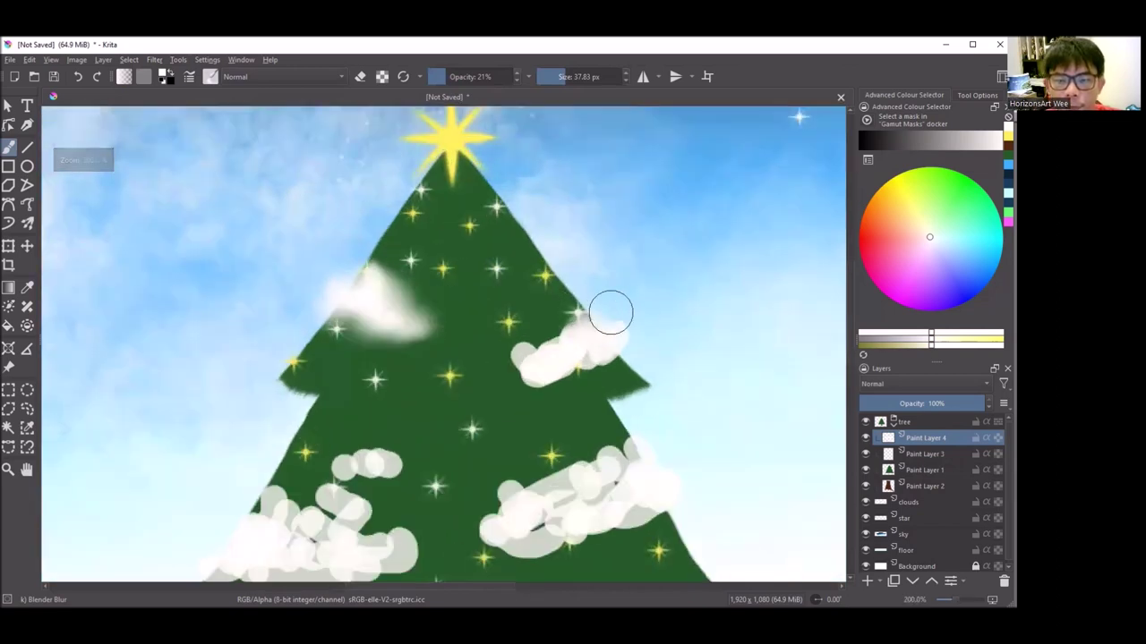
mouse_move(593, 328)
mouse_down()
mouse_move(524, 381)
mouse_move(624, 348)
mouse_move(509, 371)
mouse_move(596, 340)
mouse_move(537, 429)
mouse_move(474, 421)
mouse_move(511, 404)
mouse_move(376, 468)
mouse_move(376, 493)
mouse_move(537, 504)
mouse_move(621, 478)
mouse_move(675, 386)
mouse_move(572, 378)
mouse_move(496, 453)
mouse_move(427, 493)
mouse_move(583, 373)
mouse_up()
scroll(588, 255, down, 2)
scroll(600, 358, up, 3)
scroll(583, 373, down, 5)
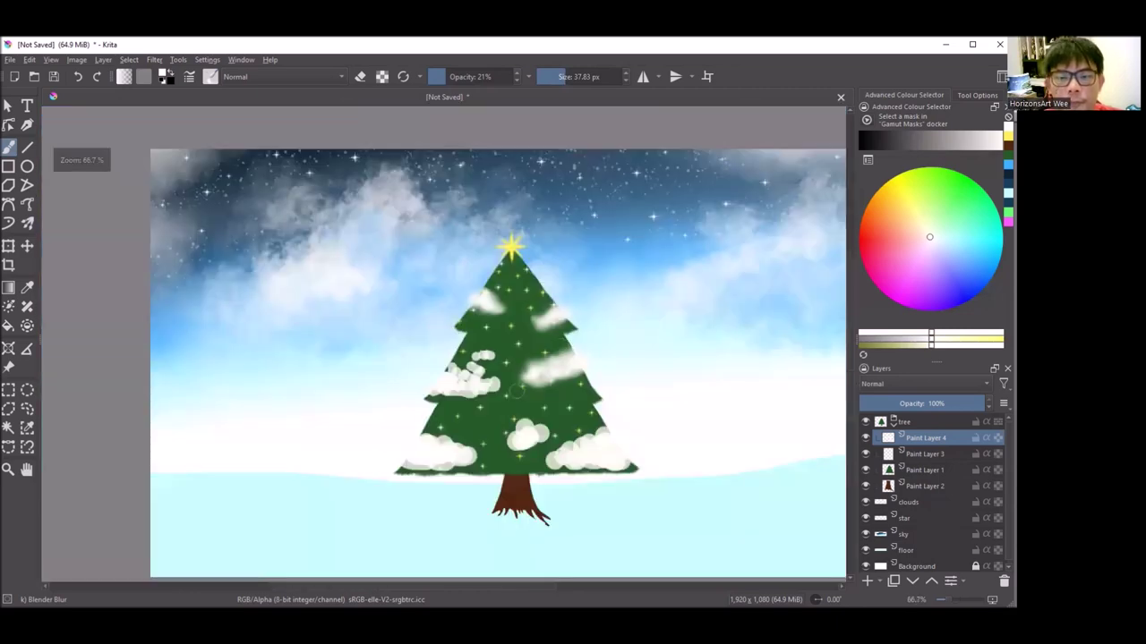
scroll(497, 374, up, 5)
mouse_move(486, 302)
mouse_down()
mouse_move(506, 277)
mouse_move(502, 340)
mouse_move(546, 328)
mouse_move(560, 389)
mouse_move(460, 468)
mouse_move(409, 462)
mouse_move(329, 337)
mouse_move(414, 422)
mouse_move(310, 373)
mouse_move(227, 484)
mouse_move(252, 421)
mouse_up()
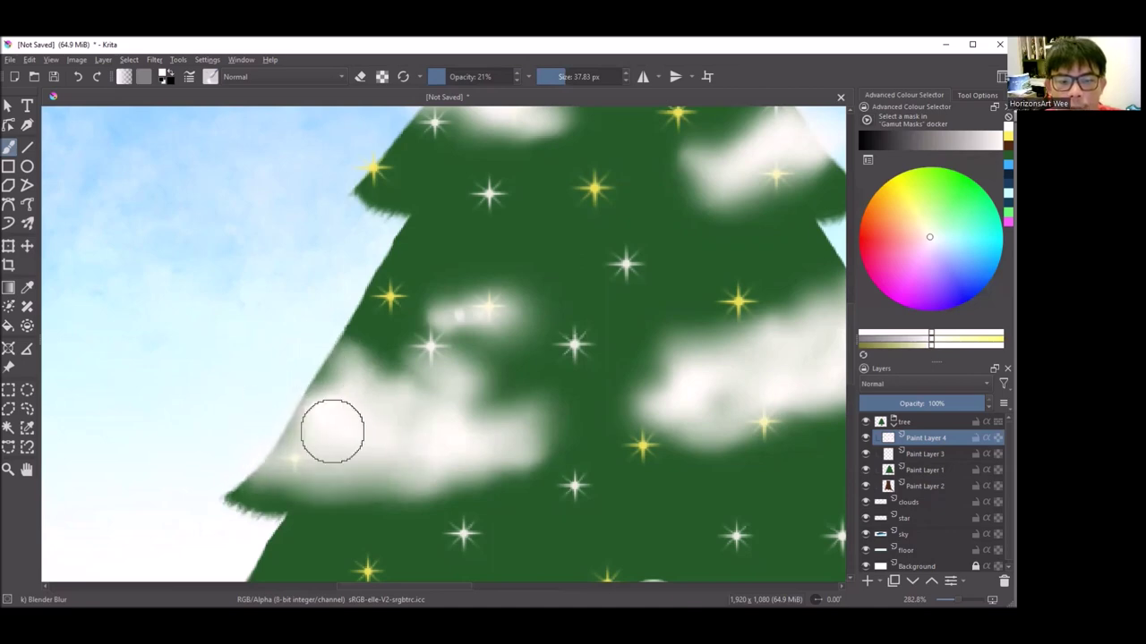
Blur the lower-right, middle and lower-left snow clumps into smooth soft patches.
key(1)
key(plus)
key(plus)
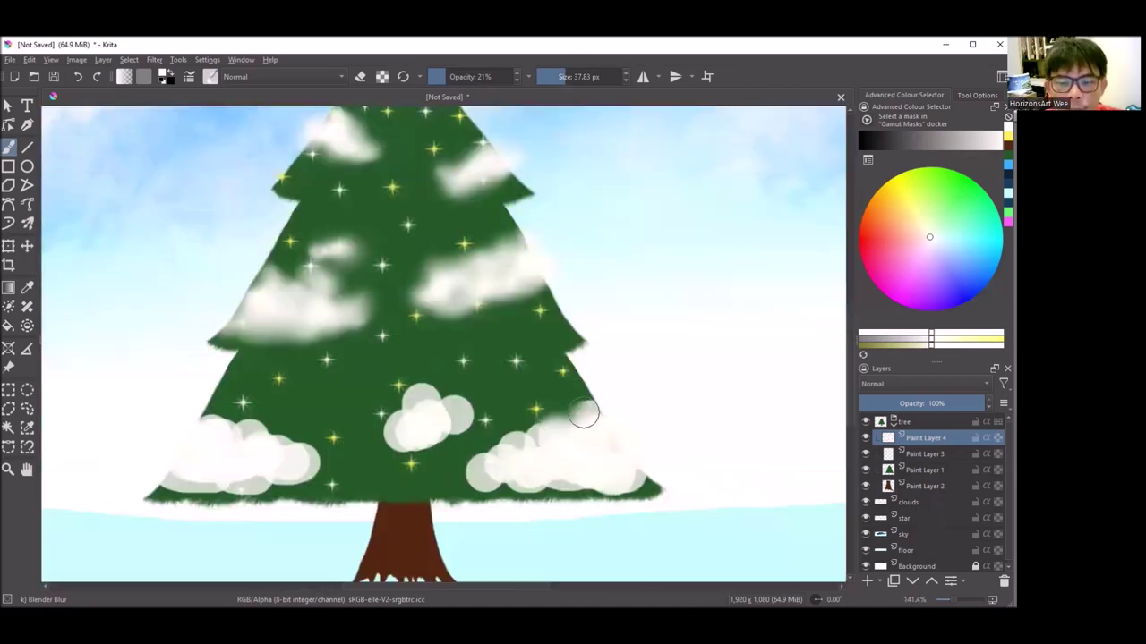
mouse_move(528, 481)
mouse_down()
mouse_move(532, 430)
mouse_move(466, 470)
mouse_move(601, 443)
mouse_up()
mouse_move(427, 415)
mouse_down()
mouse_move(448, 398)
mouse_move(435, 414)
mouse_move(453, 407)
mouse_move(398, 439)
mouse_move(402, 424)
mouse_up()
mouse_move(319, 464)
mouse_down()
mouse_move(200, 397)
mouse_move(238, 427)
mouse_move(254, 485)
mouse_move(171, 483)
mouse_move(188, 418)
mouse_up()
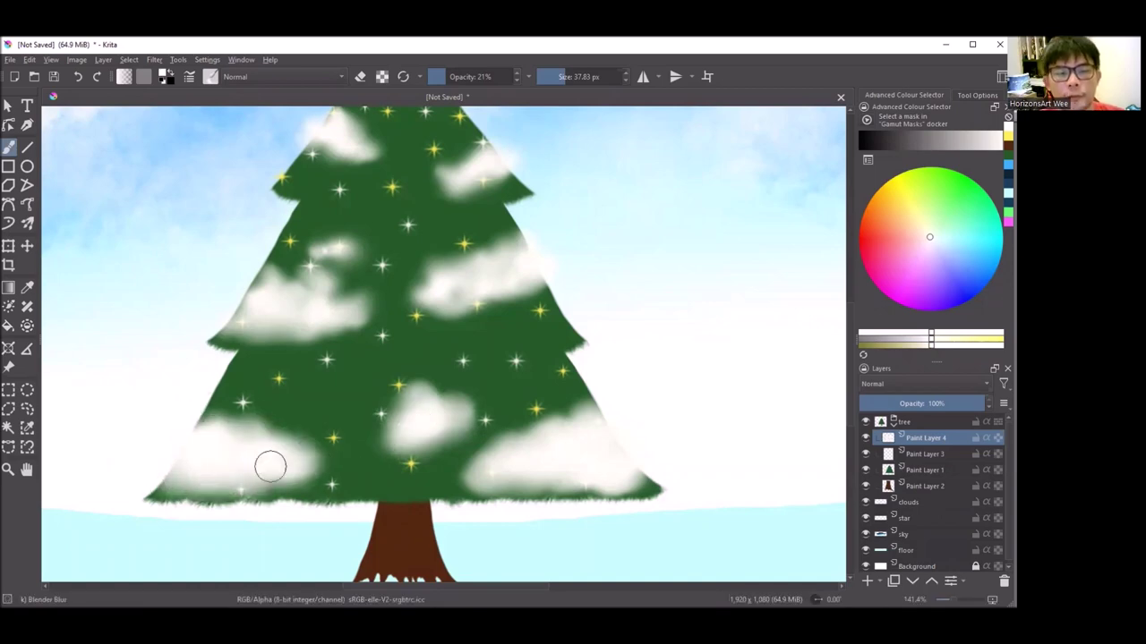
key(2)
key(1)
scroll(343, 363, up, 1)
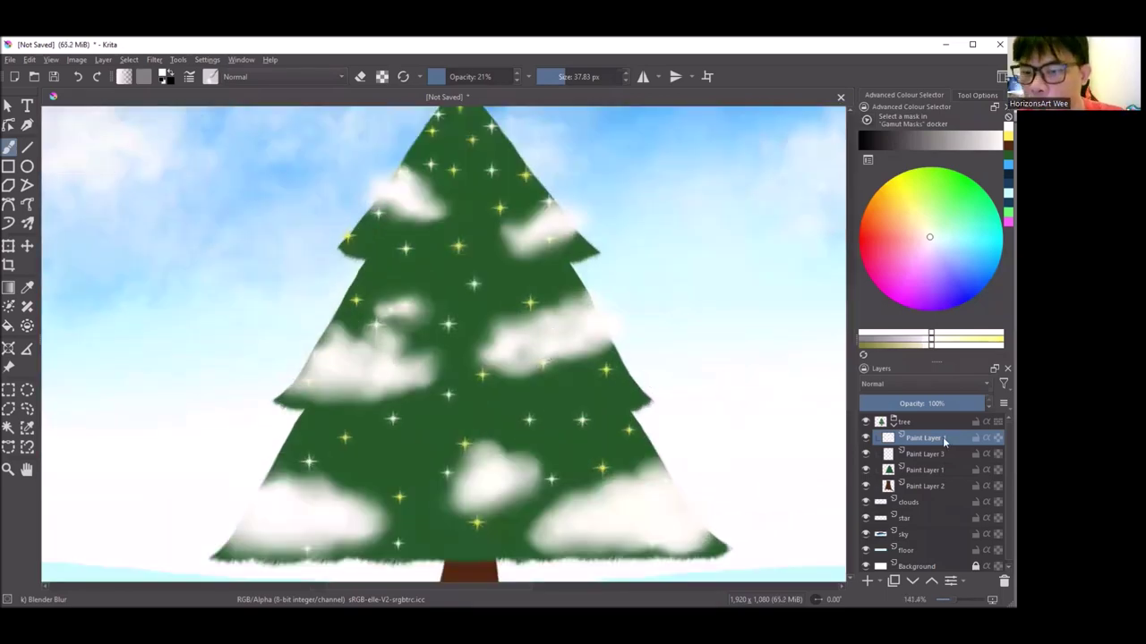
mouse_move(926, 438)
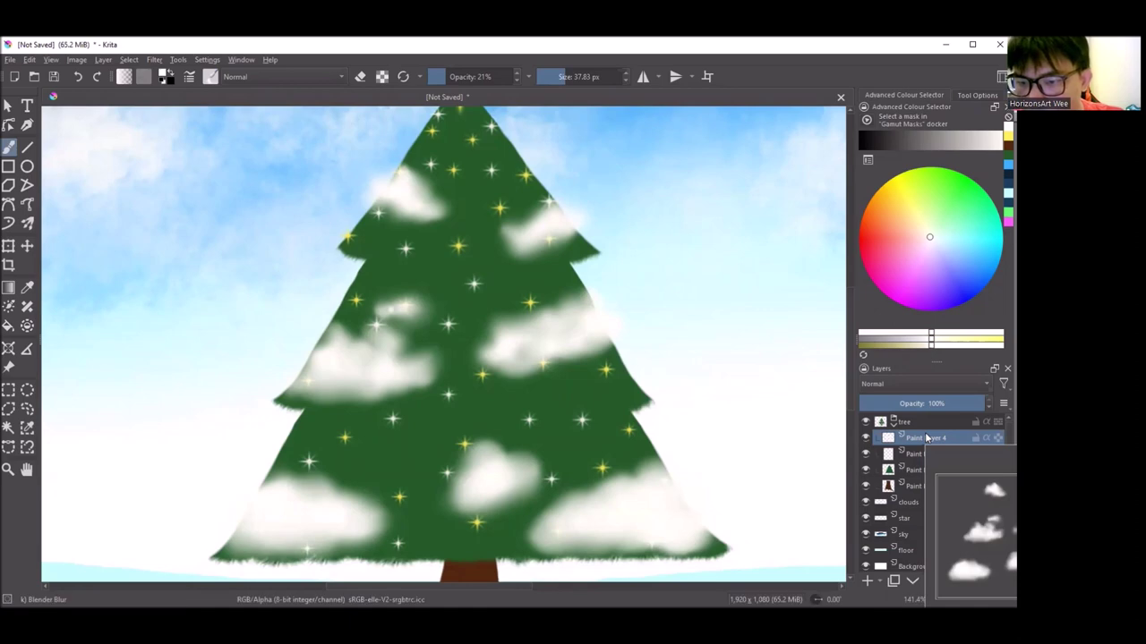
Move Paint Layer 4 below Paint Layer 3 and add a new Paint Layer 5.
drag(931, 446, 933, 457)
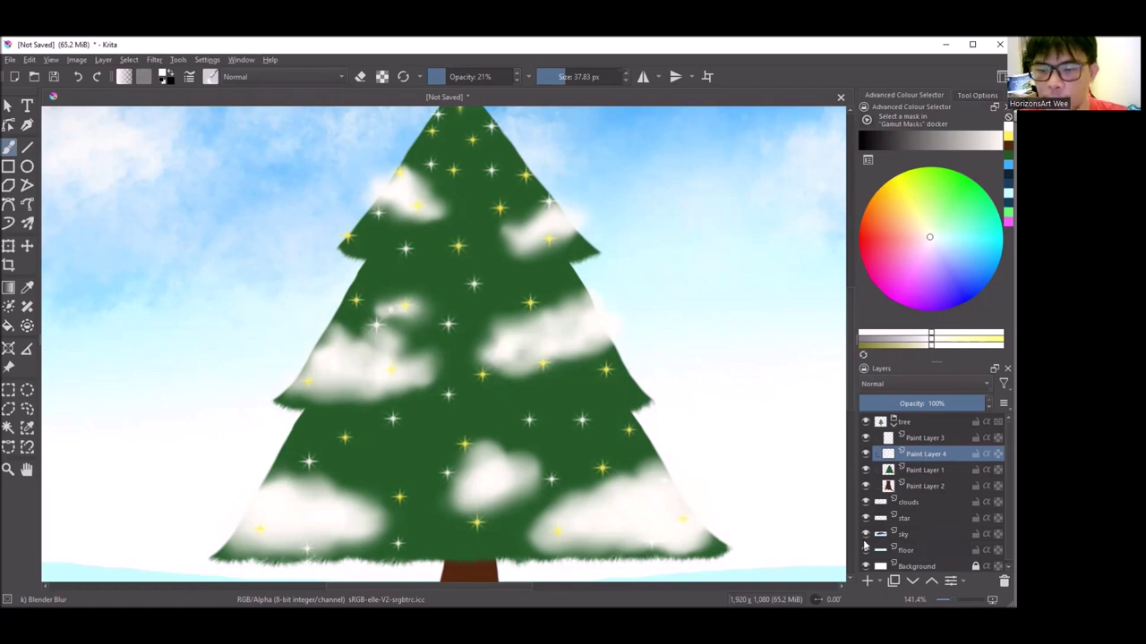
click(868, 582)
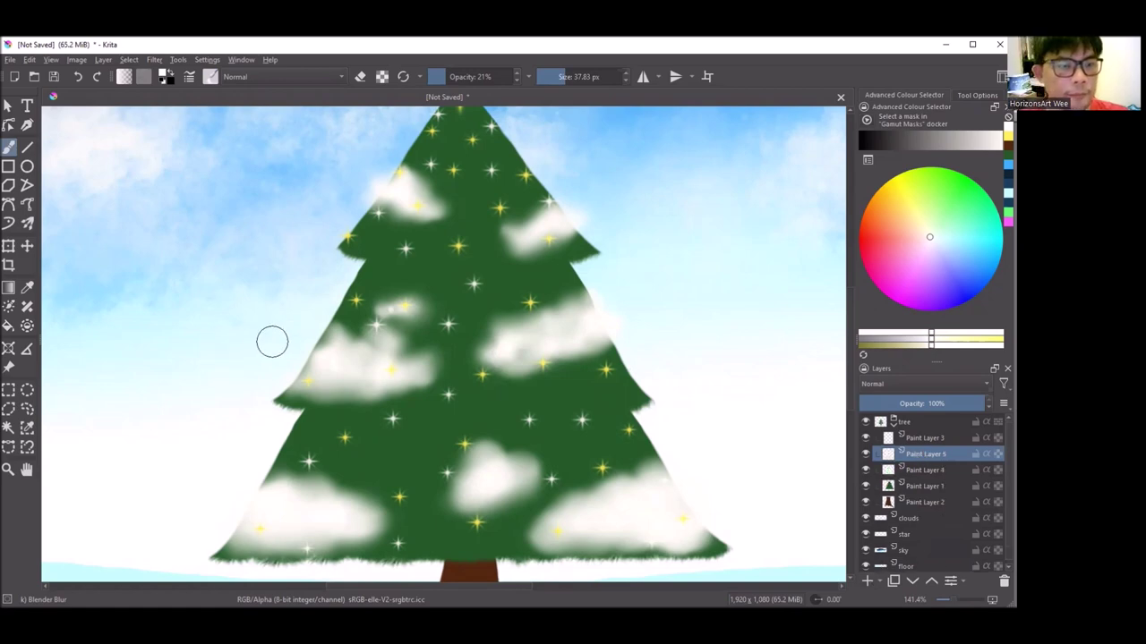
scroll(544, 217, down, 2)
scroll(537, 219, up, 1)
scroll(525, 224, down, 1)
scroll(474, 260, up, 1)
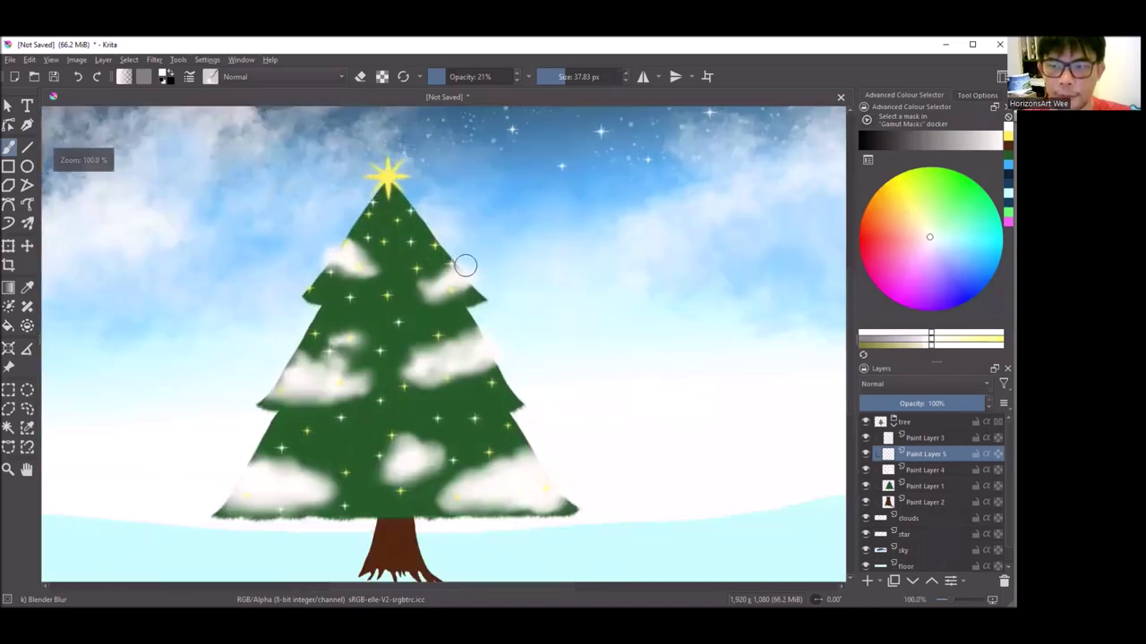
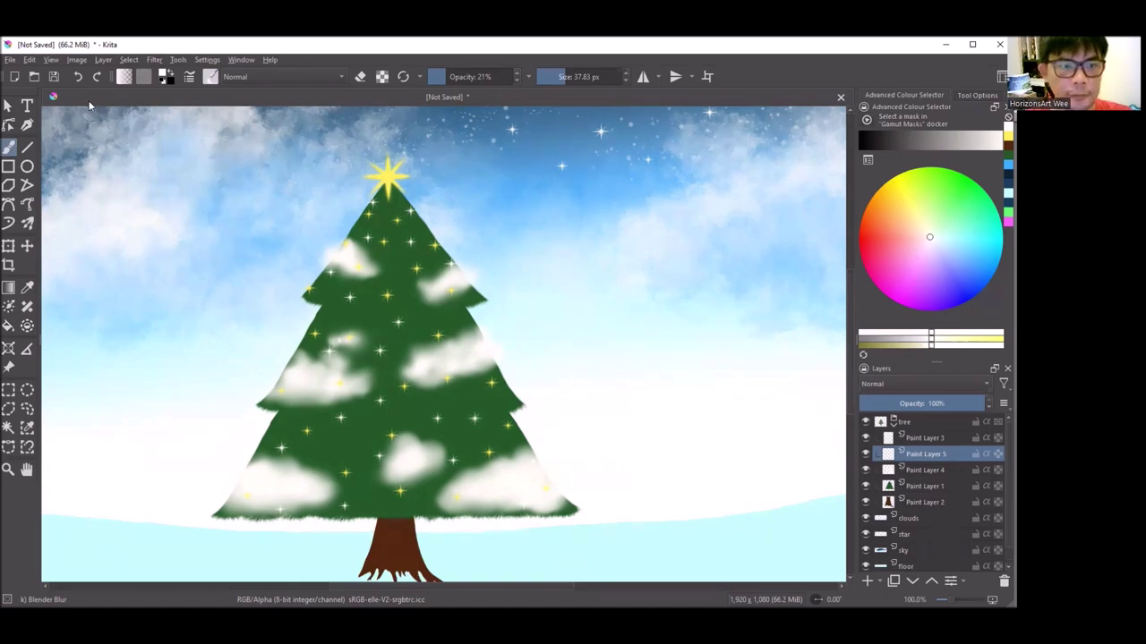
Select the Texture Splat brush preset.
click(209, 79)
scroll(370, 246, down, 5)
click(261, 293)
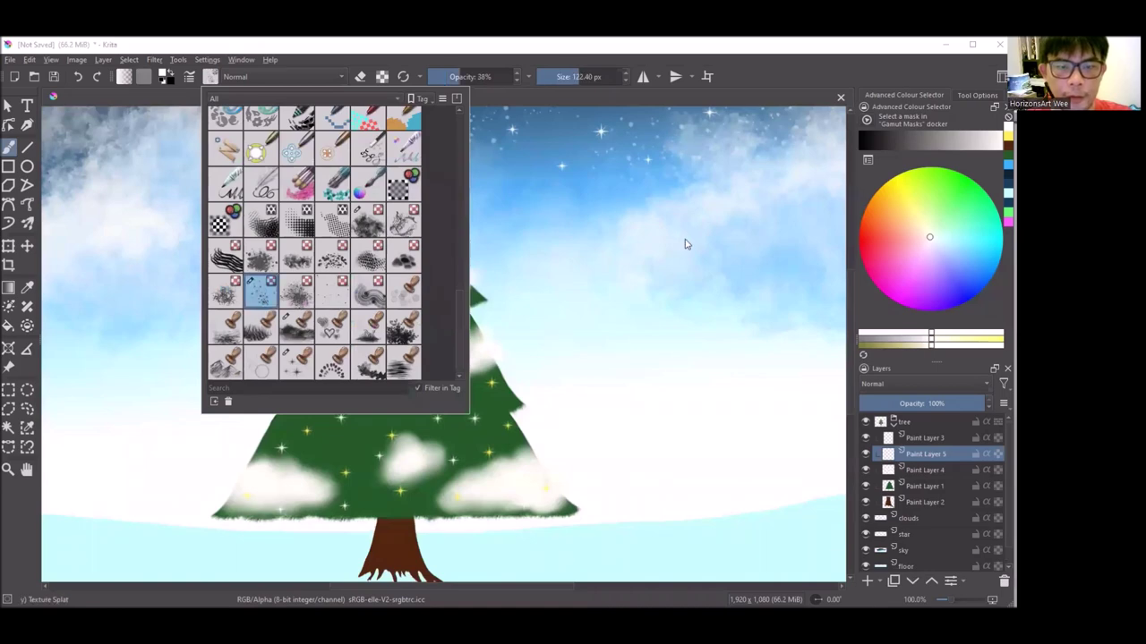
click(770, 225)
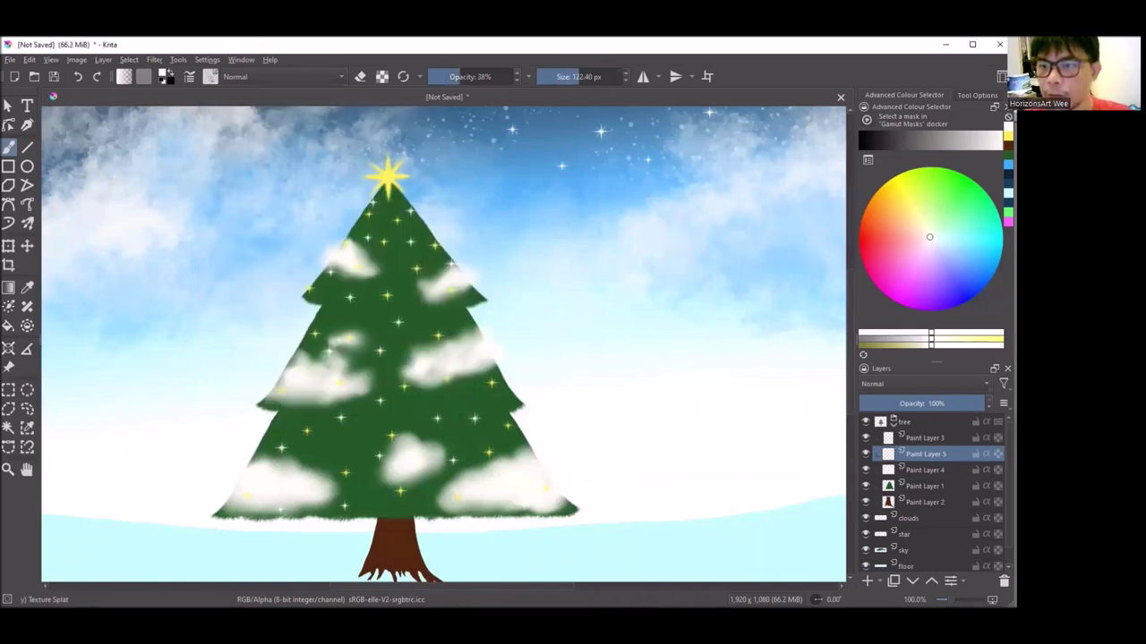
Set a blue paint colour with 100% opacity and a 210 px brush size.
click(1007, 165)
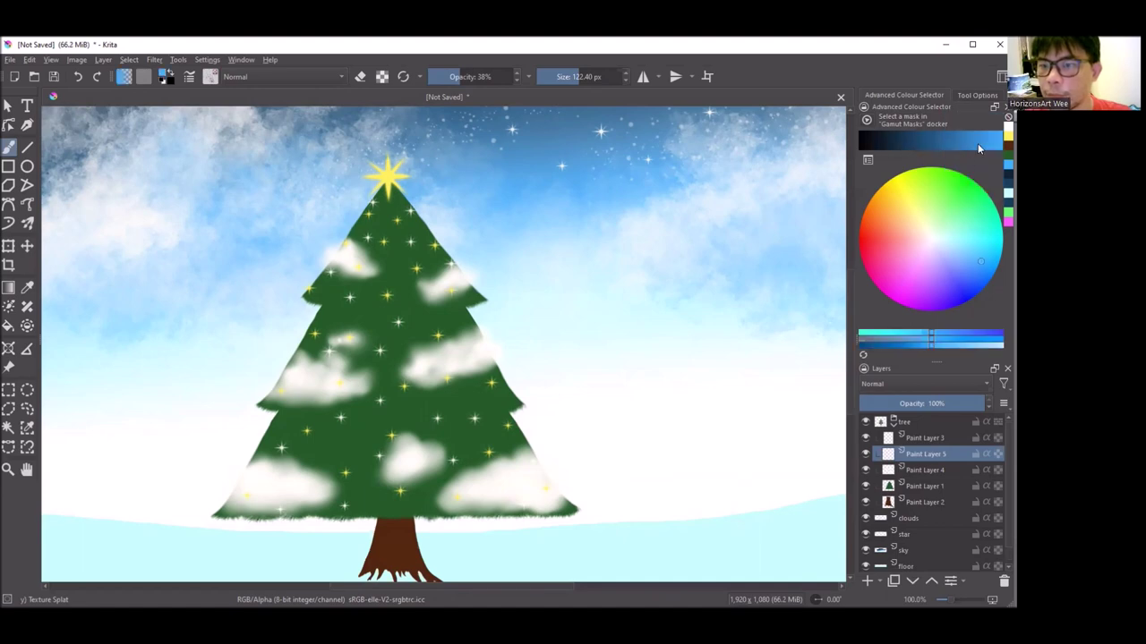
click(951, 140)
scroll(431, 224, up, 1)
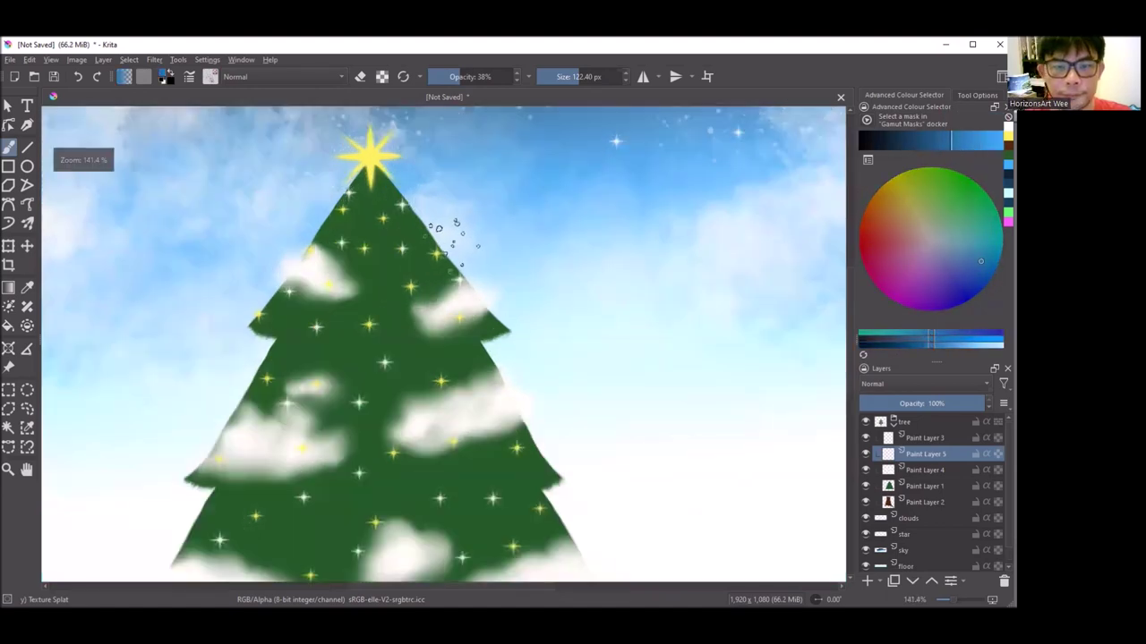
drag(460, 77, 586, 79)
click(581, 77)
Scatter blue dots over the upper tree, its lower sides and the snow beneath.
drag(457, 241, 420, 304)
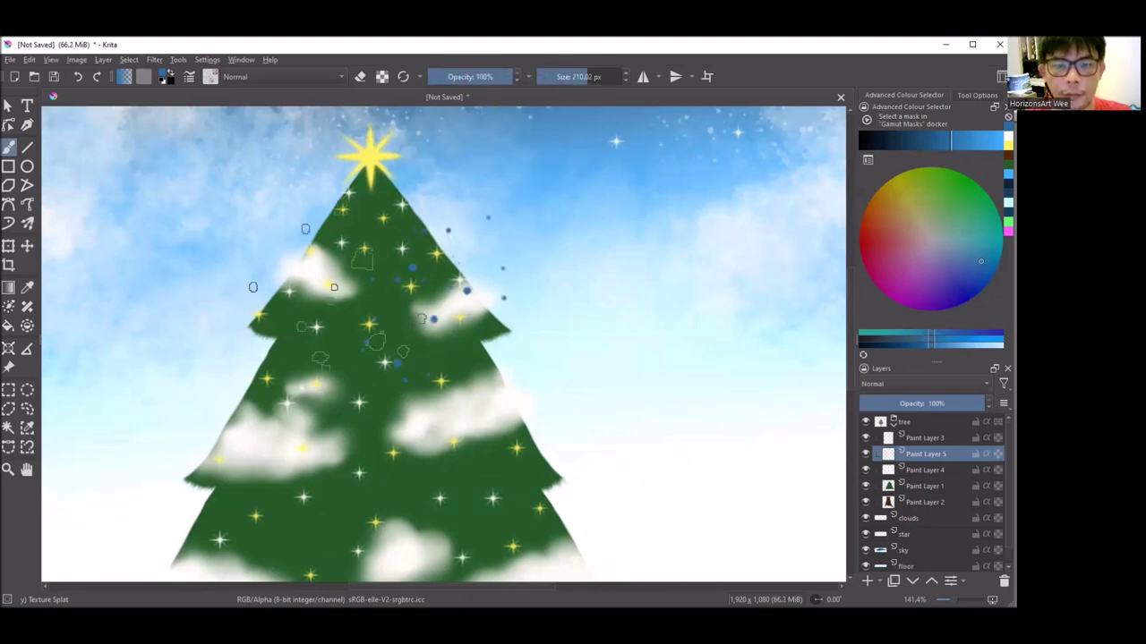
key(2)
key(1)
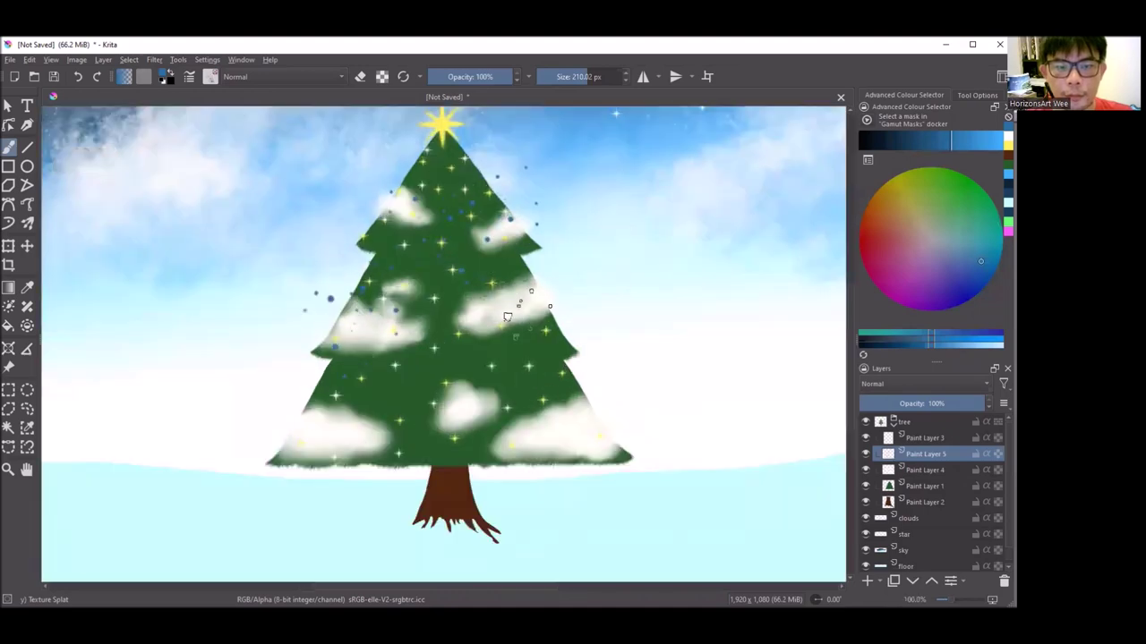
drag(326, 421, 393, 474)
drag(537, 421, 586, 467)
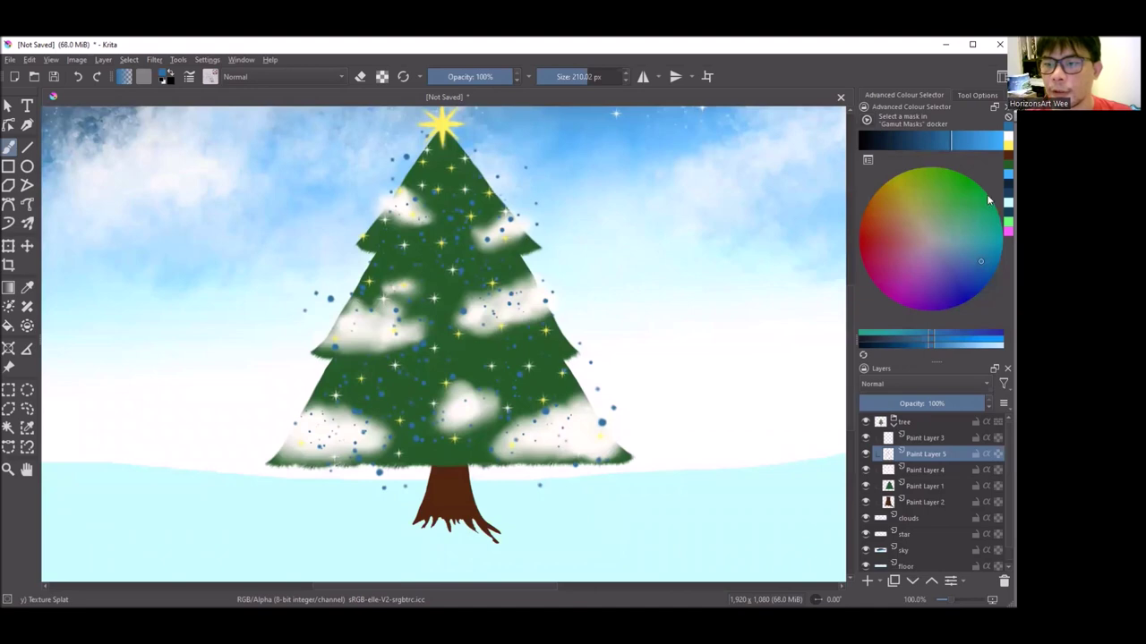
click(904, 277)
Scatter pink-magenta dots across the upper, middle and lower tree.
drag(488, 237, 519, 223)
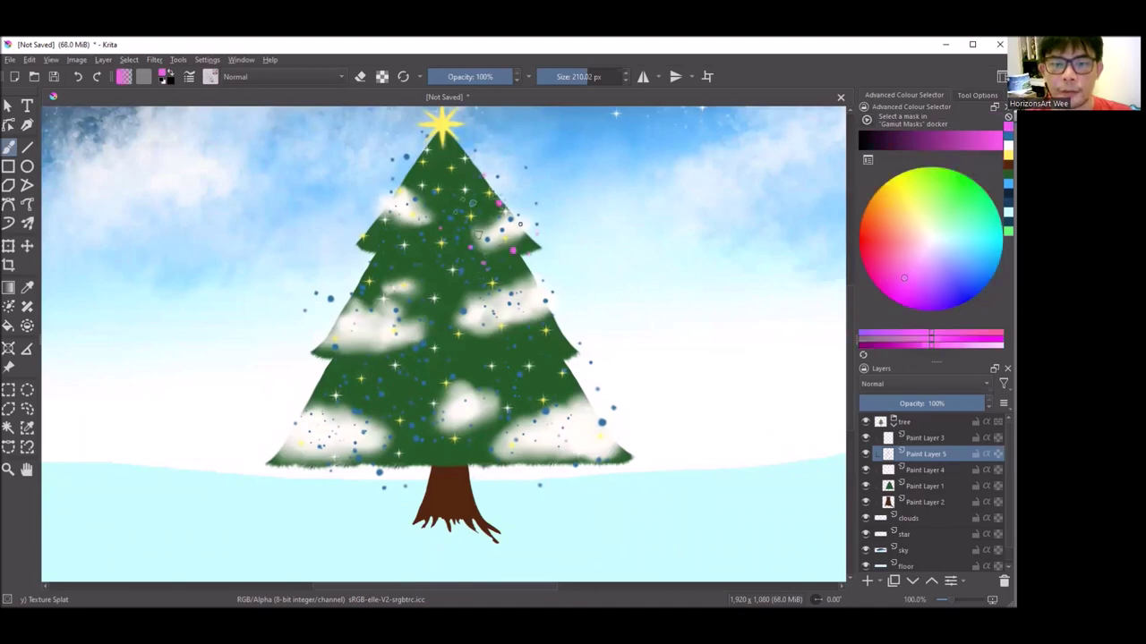
mouse_move(537, 269)
mouse_down()
mouse_move(406, 286)
mouse_move(413, 364)
mouse_move(478, 377)
mouse_move(524, 431)
mouse_move(559, 416)
mouse_move(360, 472)
mouse_up()
drag(377, 333, 407, 207)
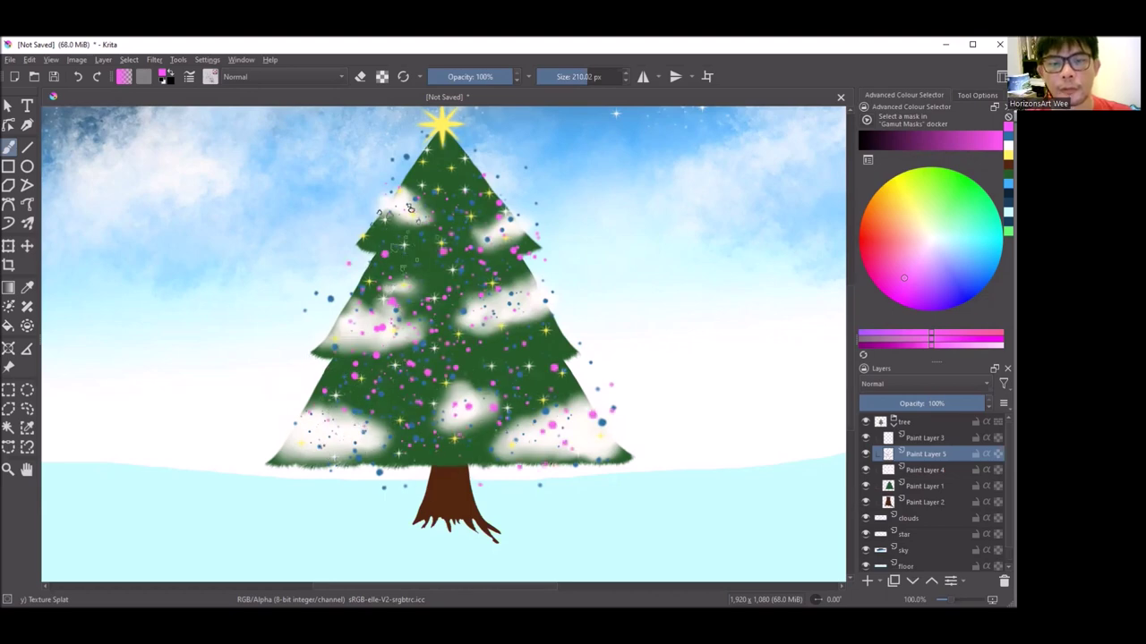
scroll(528, 215, down, 3)
scroll(533, 213, up, 3)
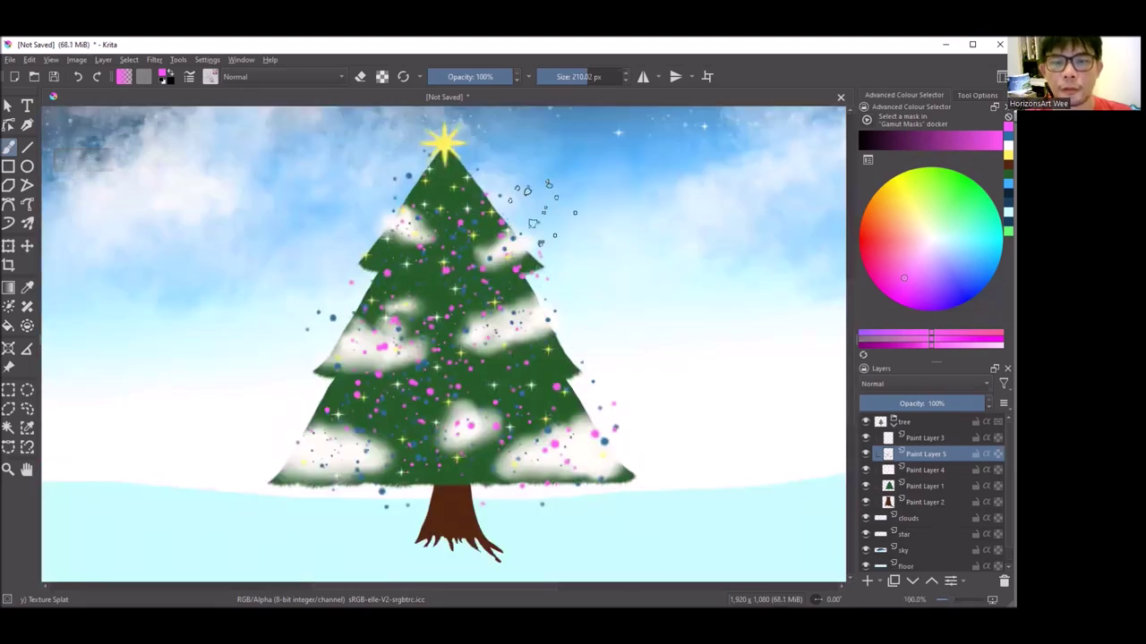
click(540, 212)
Add near-white sparkle dots over the tree's centre and the snow below.
ctrl+click(519, 331)
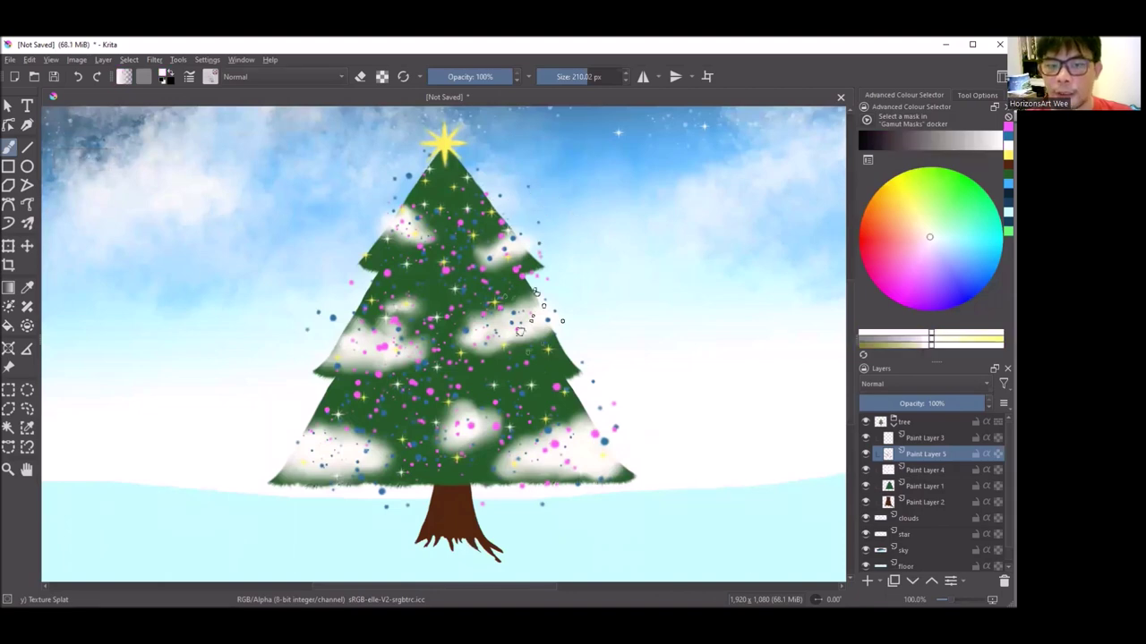
drag(507, 319, 385, 383)
drag(421, 291, 390, 344)
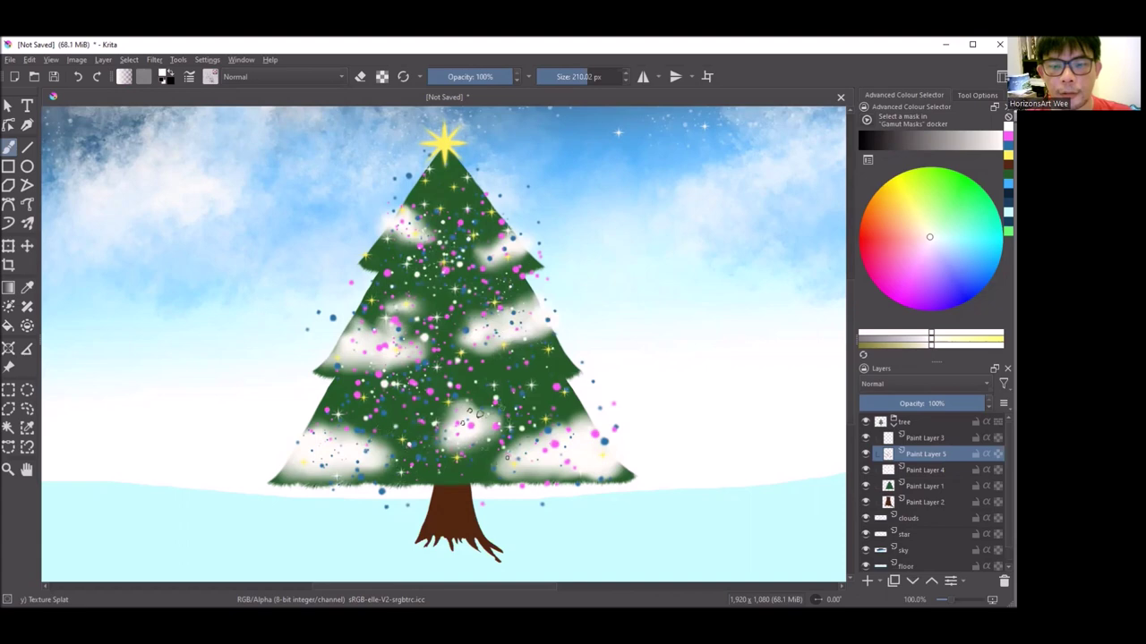
click(315, 515)
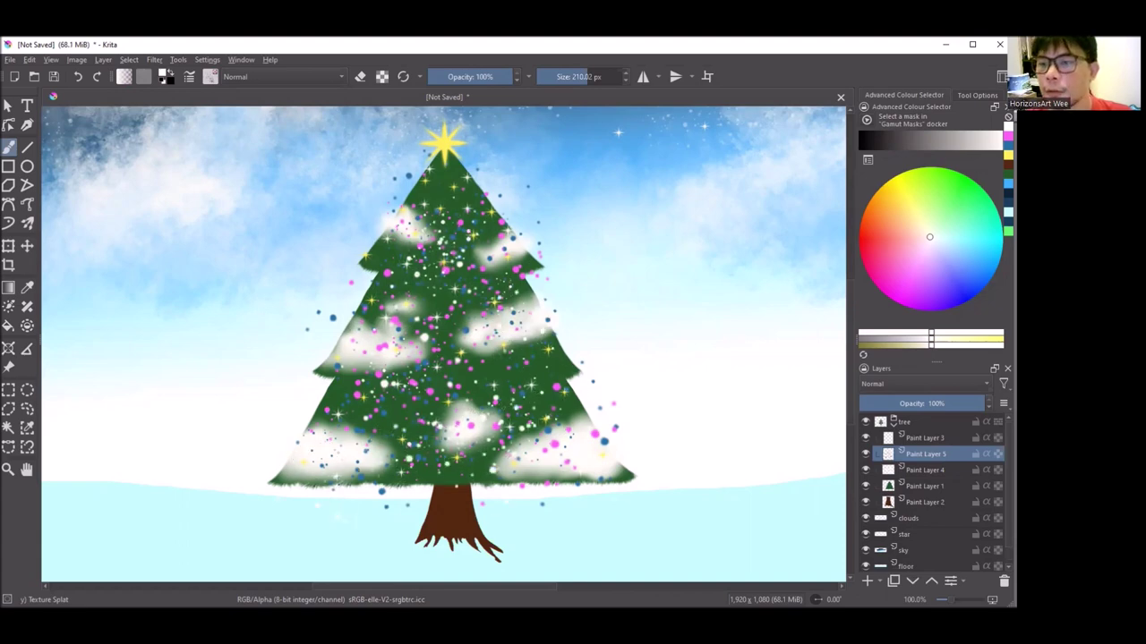
Scatter red dots over the tree.
drag(908, 243, 863, 241)
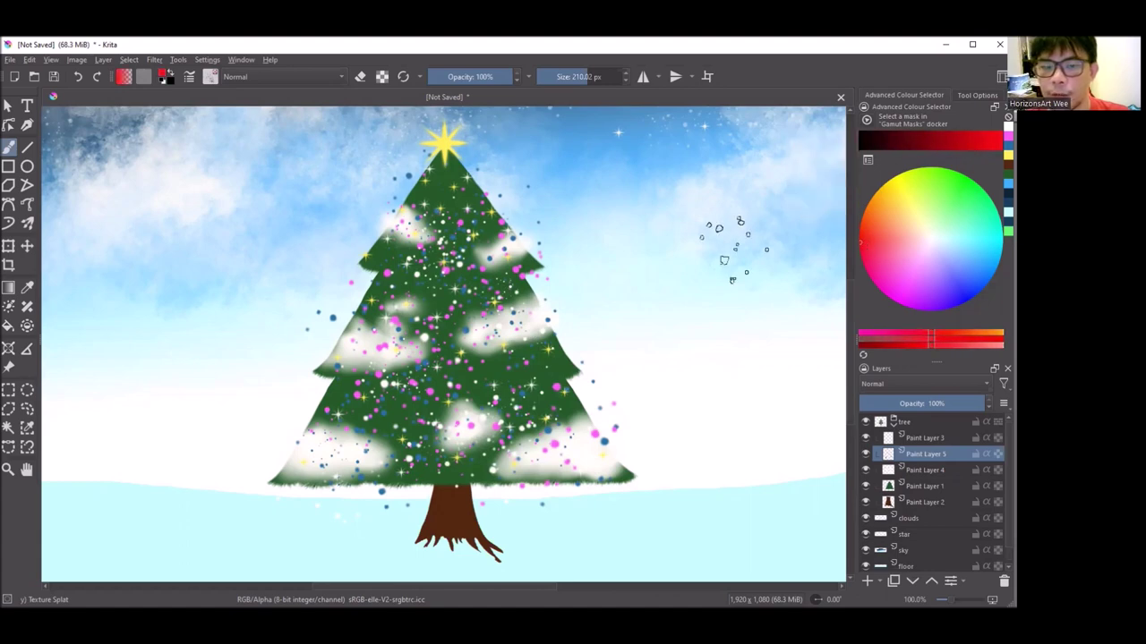
drag(418, 350, 351, 436)
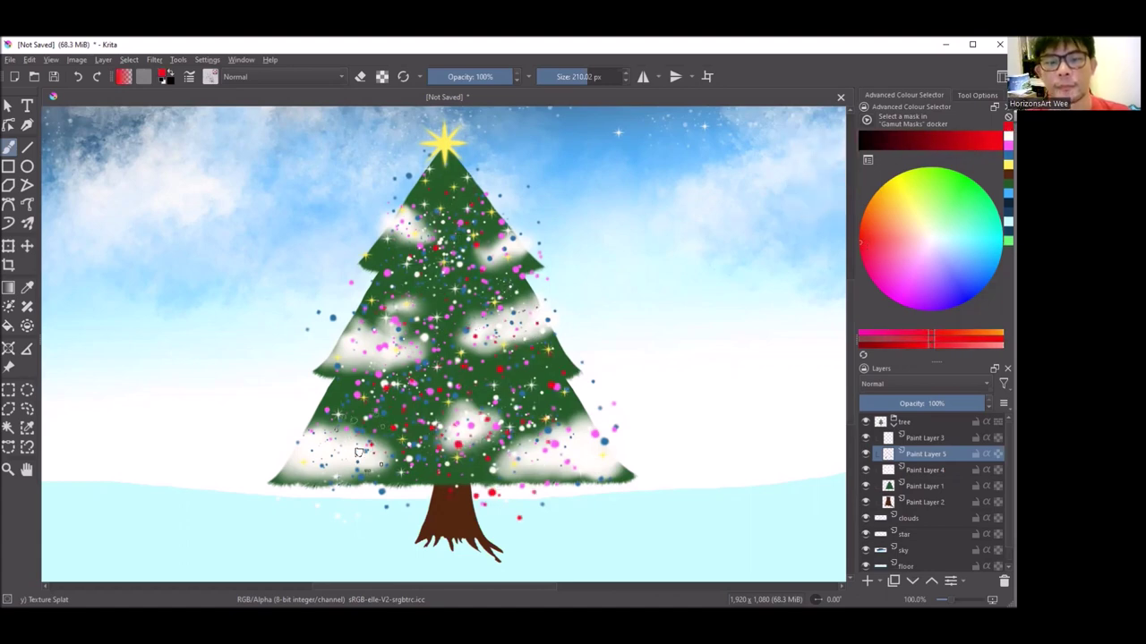
scroll(483, 427, down, 1)
scroll(481, 427, down, 1)
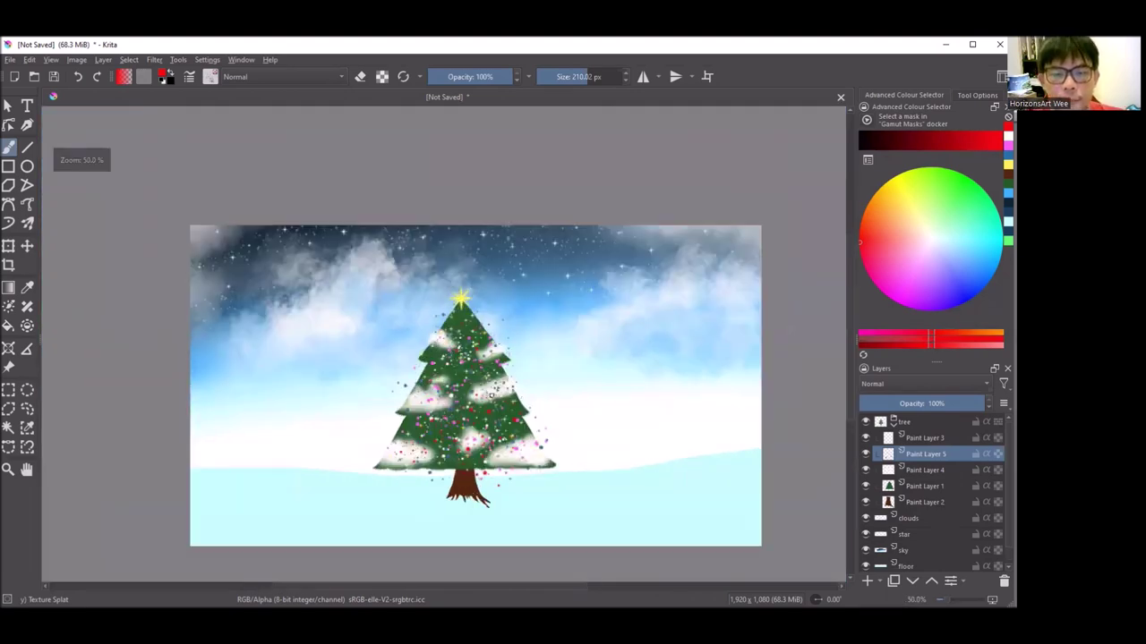
scroll(491, 395, up, 2)
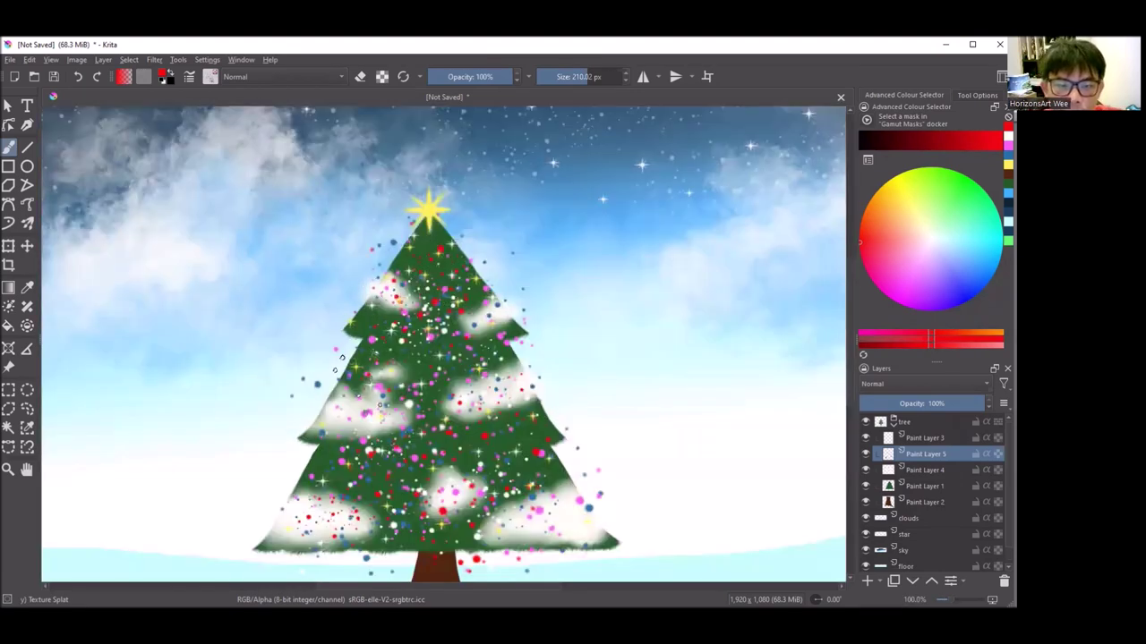
scroll(532, 474, down, 1)
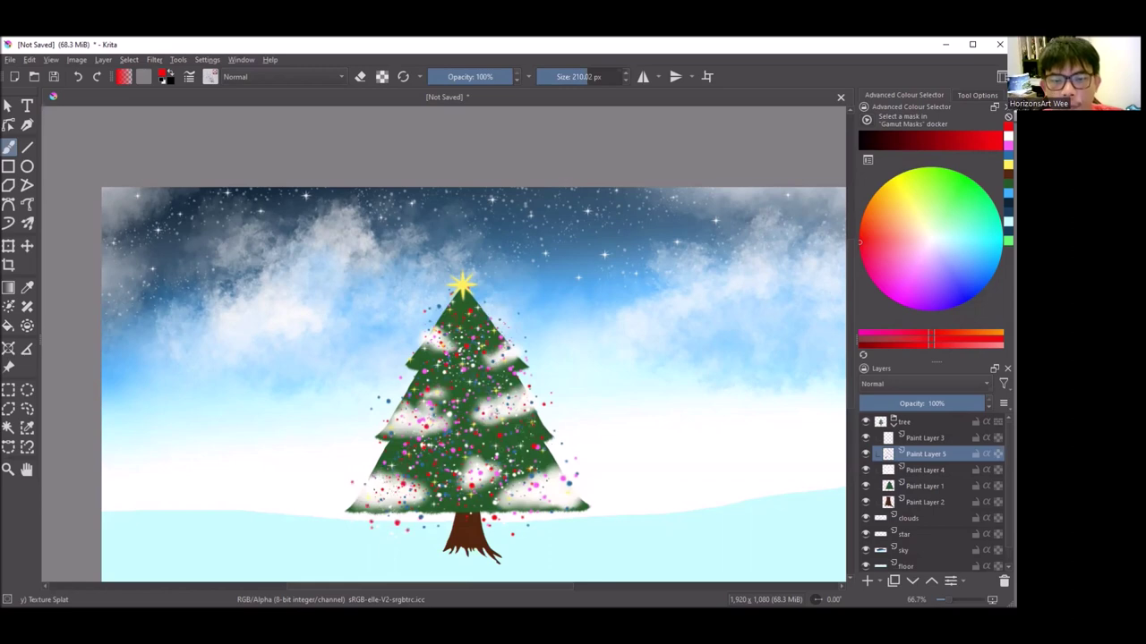
scroll(618, 455, down, 2)
scroll(598, 448, up, 3)
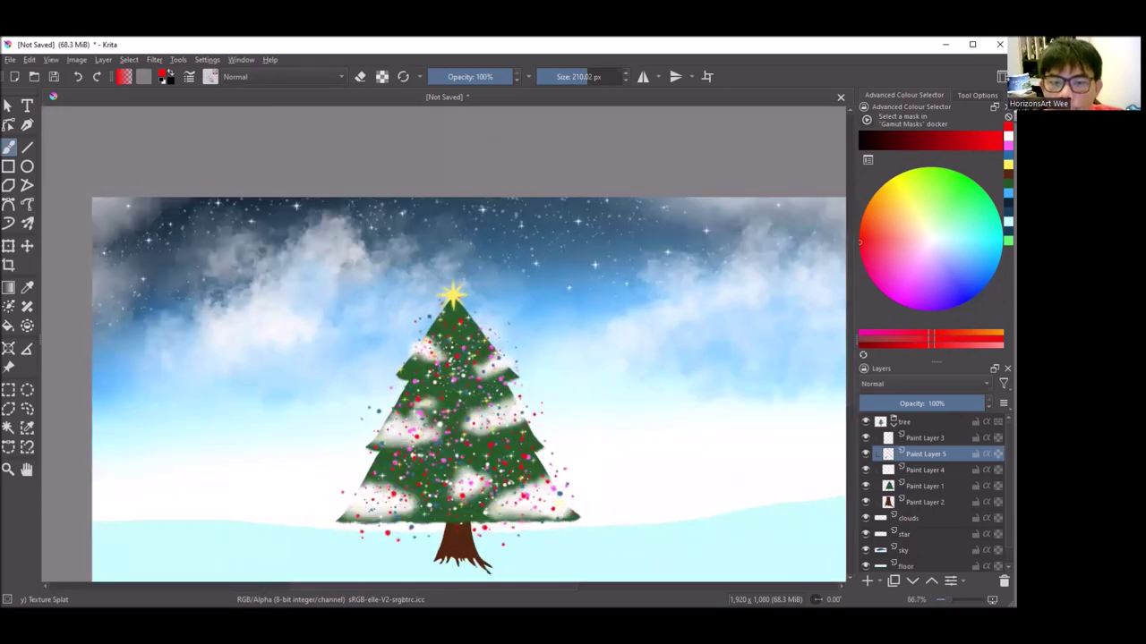
Pick yellow as the paint colour for a few star-like sparkles.
click(904, 201)
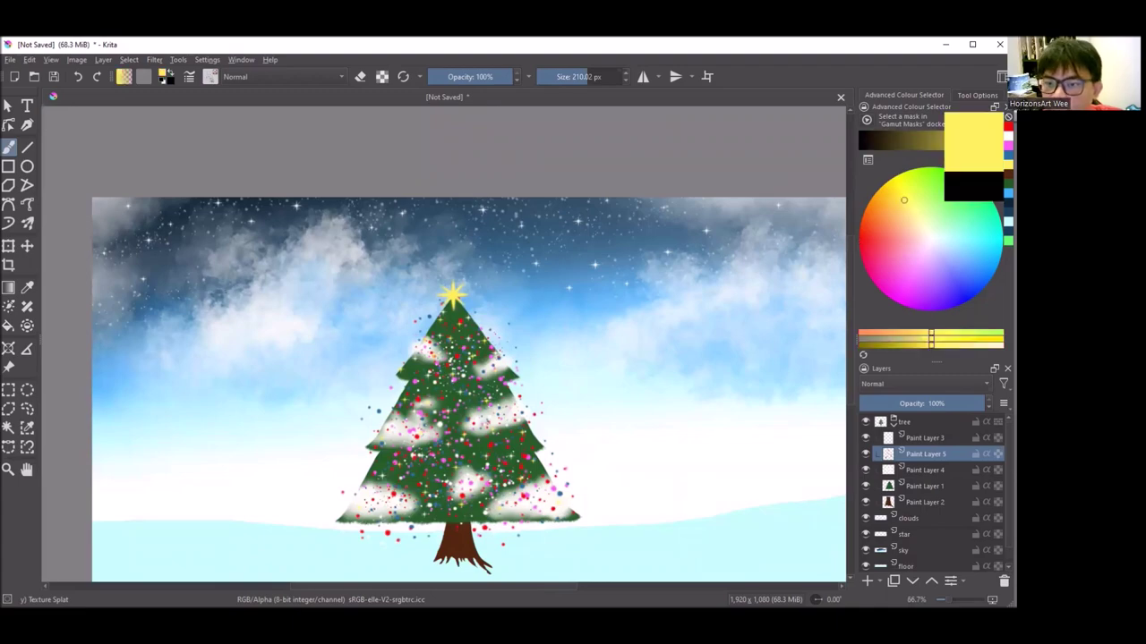
scroll(443, 403, up, 1)
scroll(421, 420, up, 1)
scroll(457, 269, up, 1)
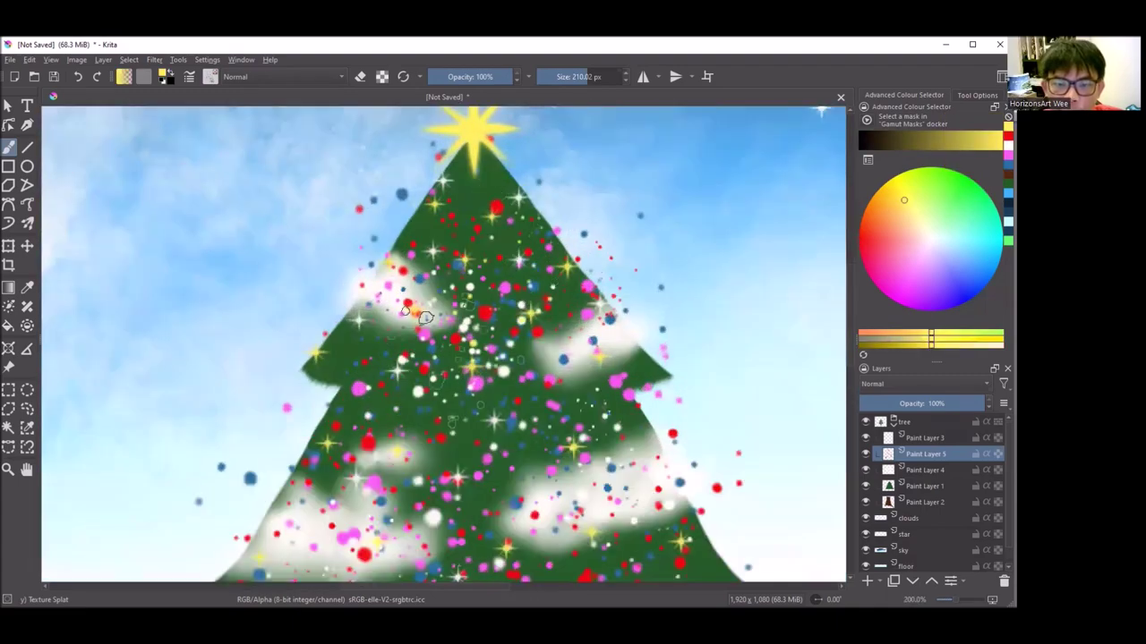
scroll(524, 161, down, 1)
scroll(530, 383, down, 1)
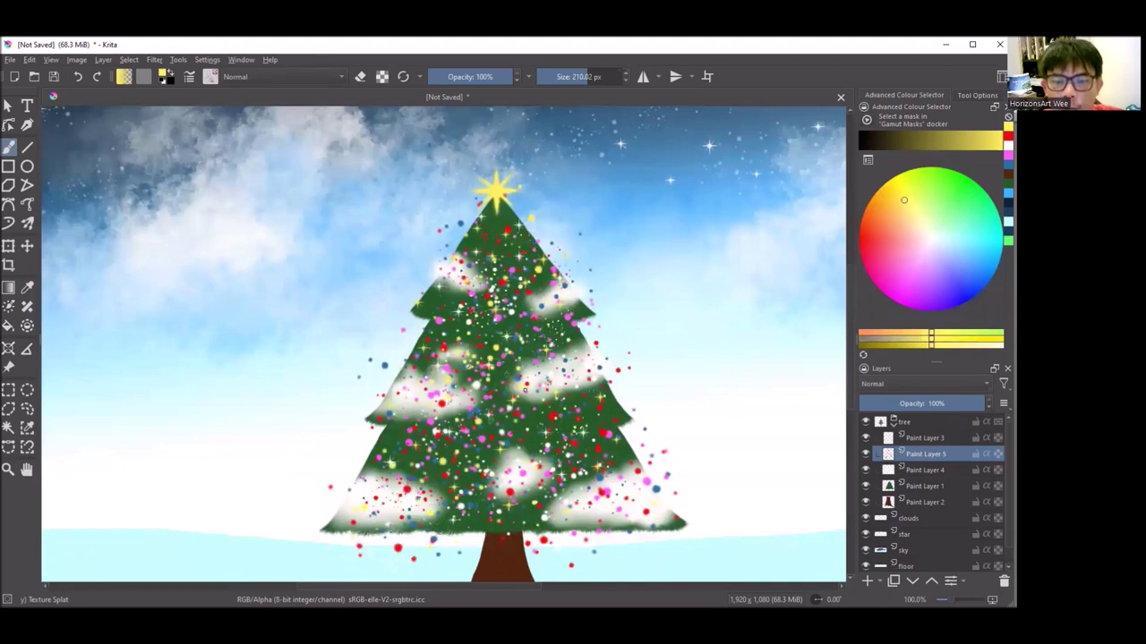
right_click(519, 311)
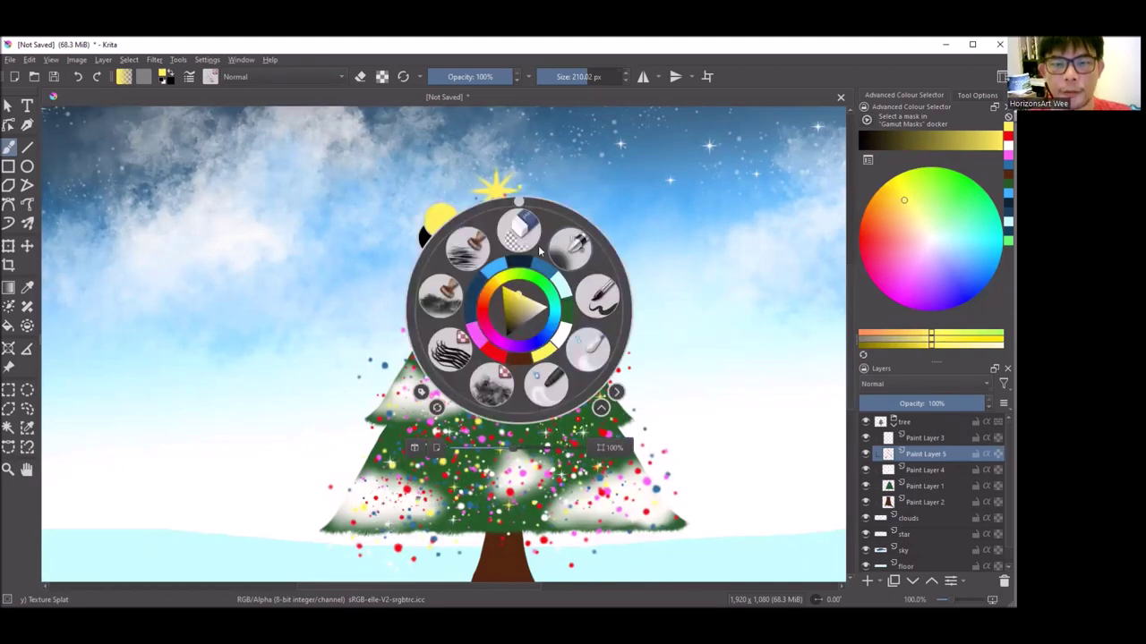
Switch to the Eraser Circle brush at about 122 px.
click(520, 230)
scroll(515, 224, up, 1)
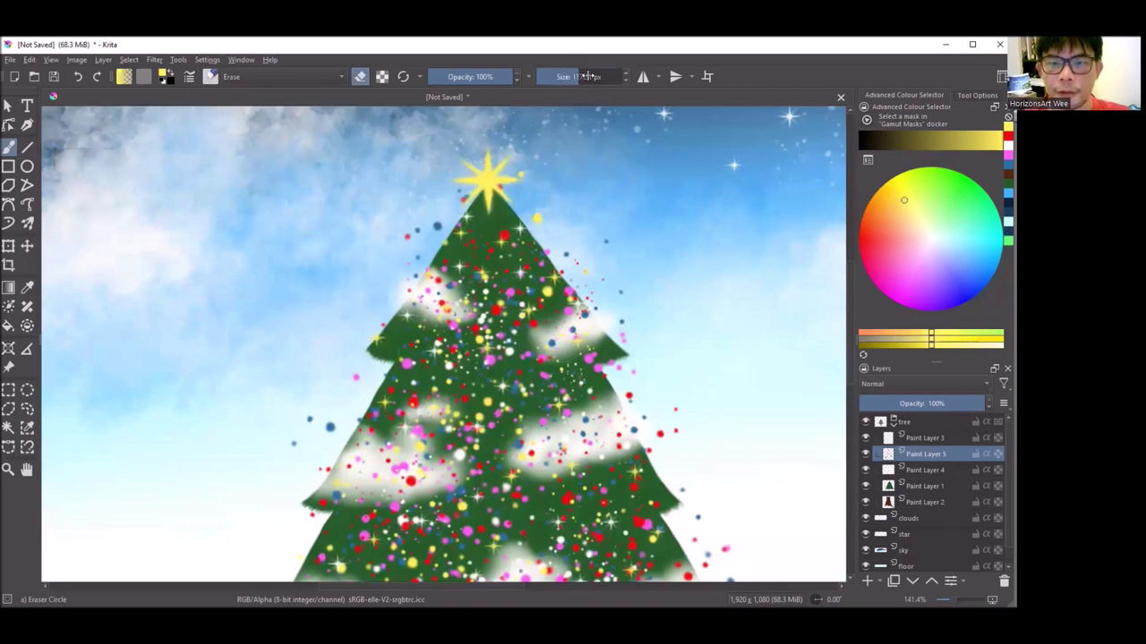
scroll(501, 210, up, 1)
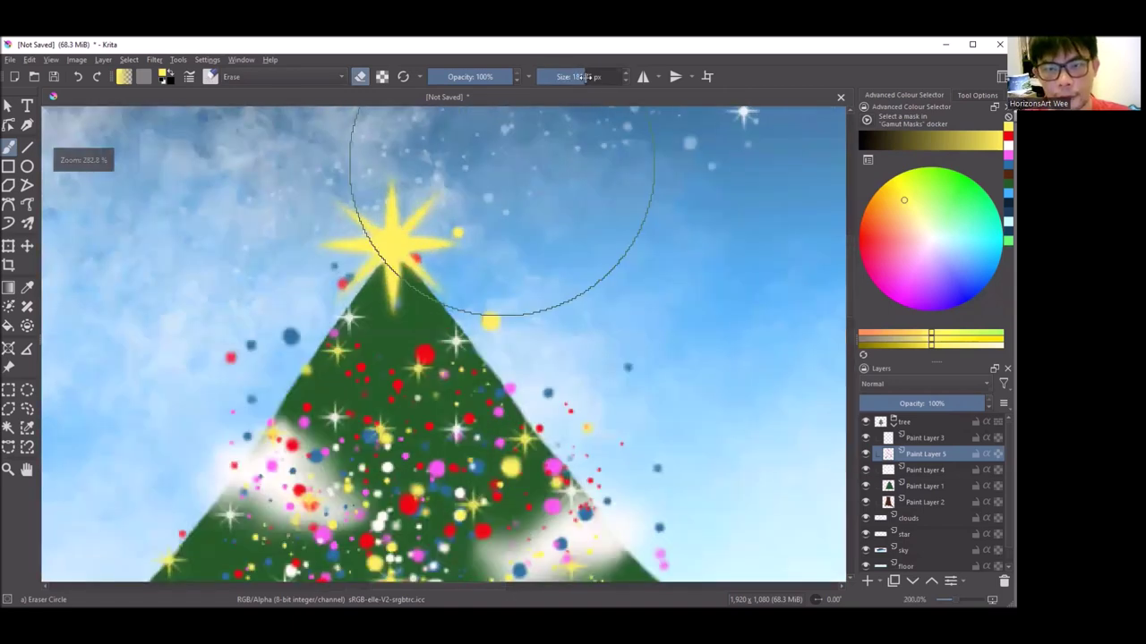
drag(586, 77, 567, 80)
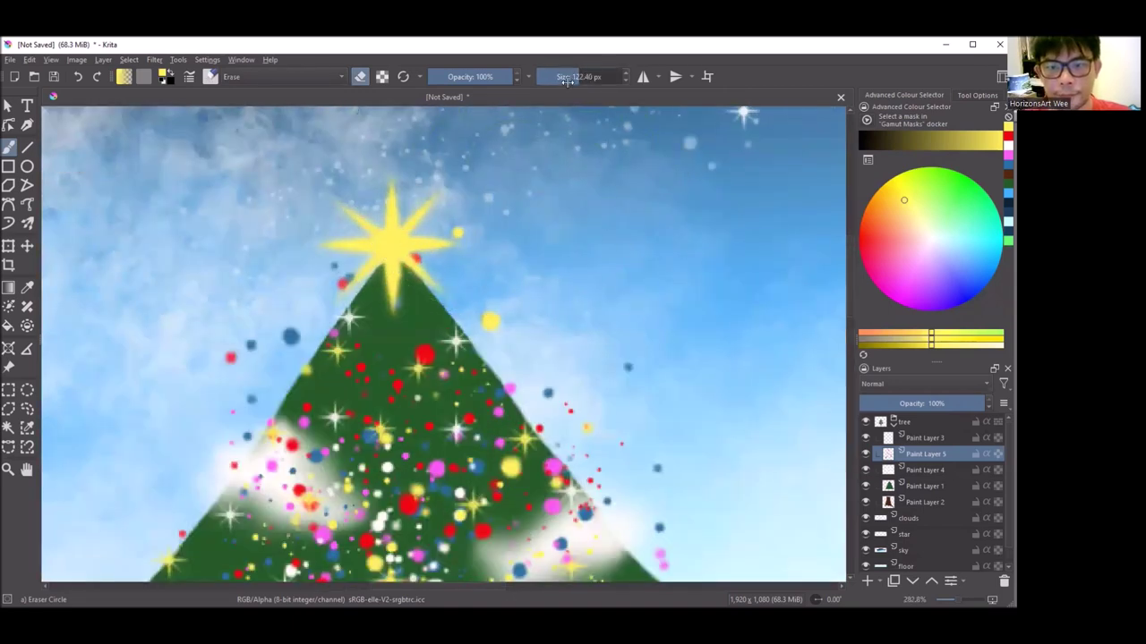
Erase stray dots near the star tip, the right edge and below the tree.
mouse_move(467, 228)
mouse_down()
mouse_move(489, 317)
mouse_move(569, 375)
mouse_up()
mouse_move(643, 413)
mouse_down()
mouse_move(621, 345)
mouse_move(560, 404)
mouse_move(534, 381)
mouse_move(673, 466)
mouse_up()
scroll(673, 466, down, 2)
scroll(531, 338, up, 1)
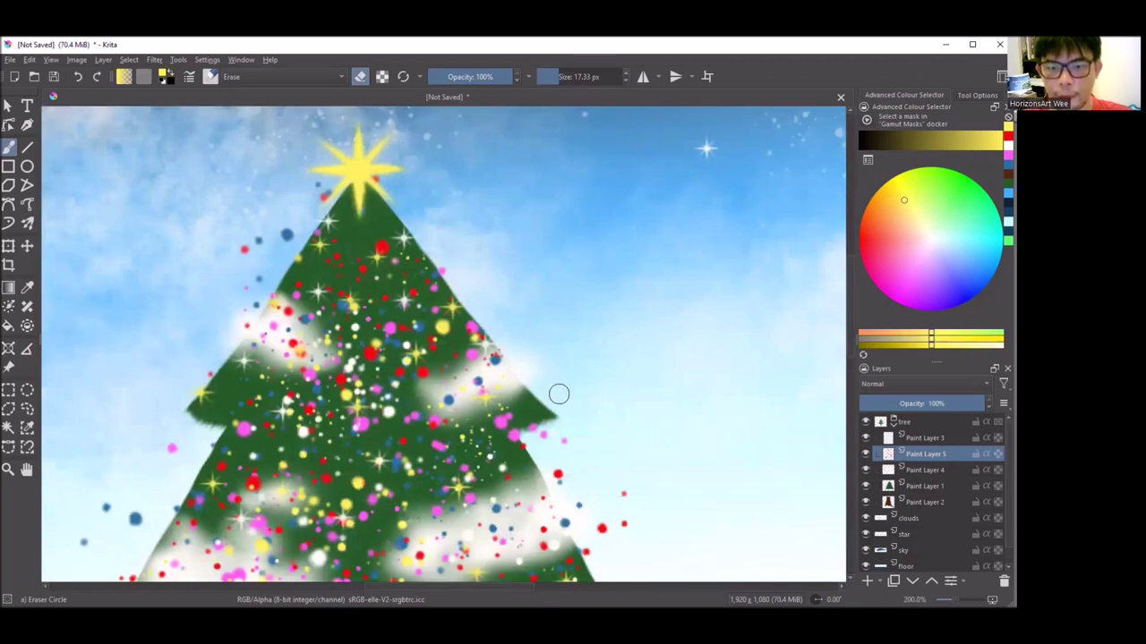
scroll(555, 218, down, 1)
scroll(556, 224, down, 1)
scroll(562, 325, up, 1)
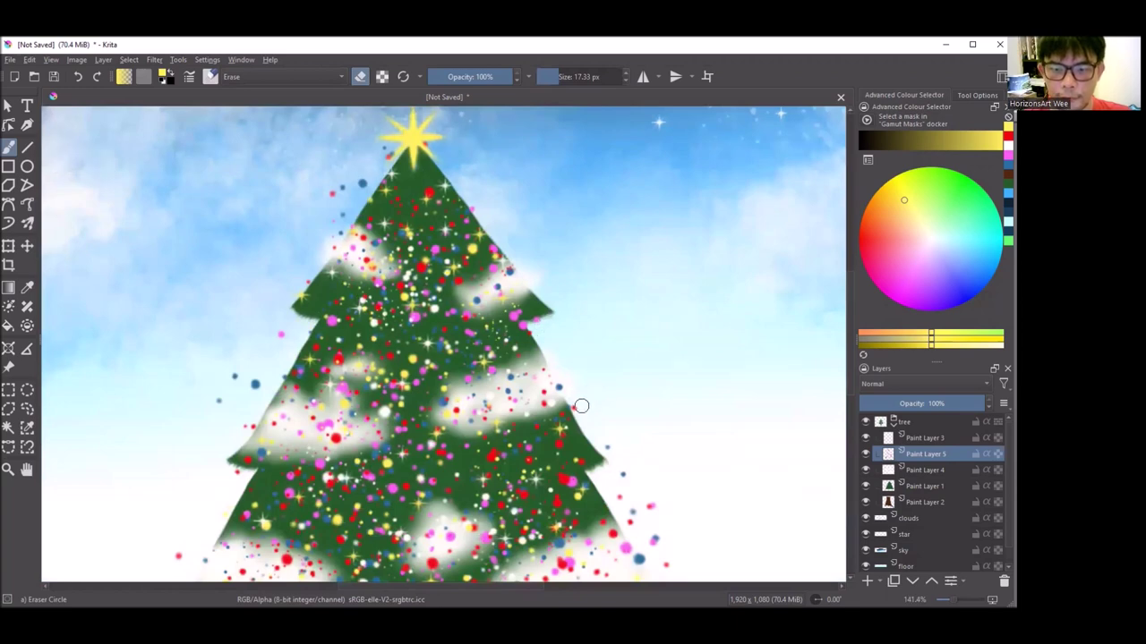
scroll(541, 280, down, 1)
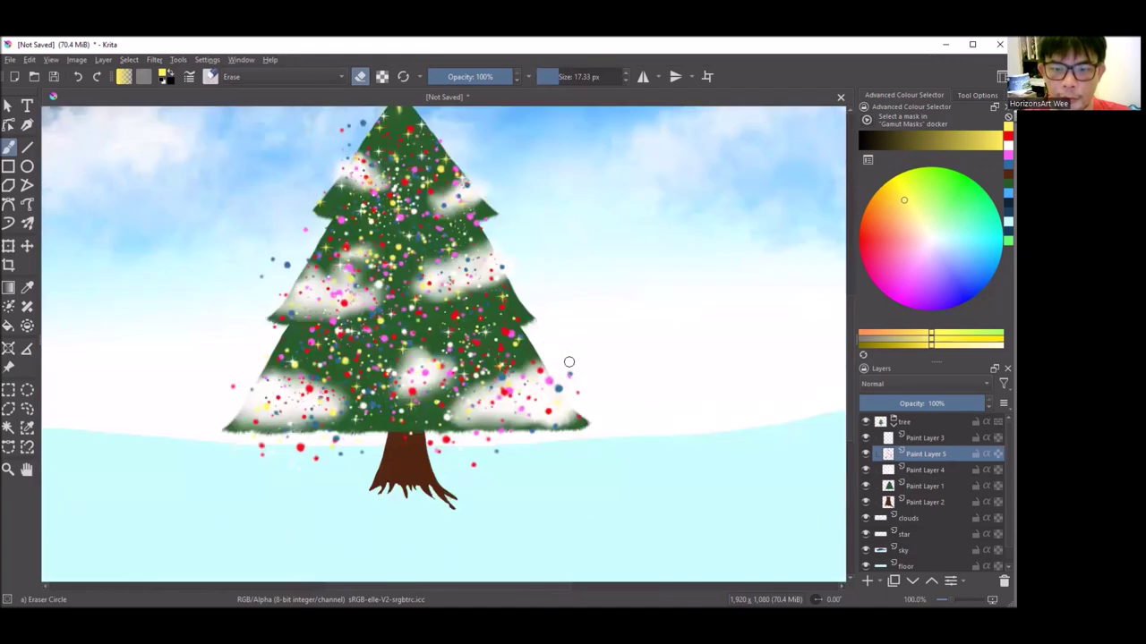
scroll(599, 371, down, 1)
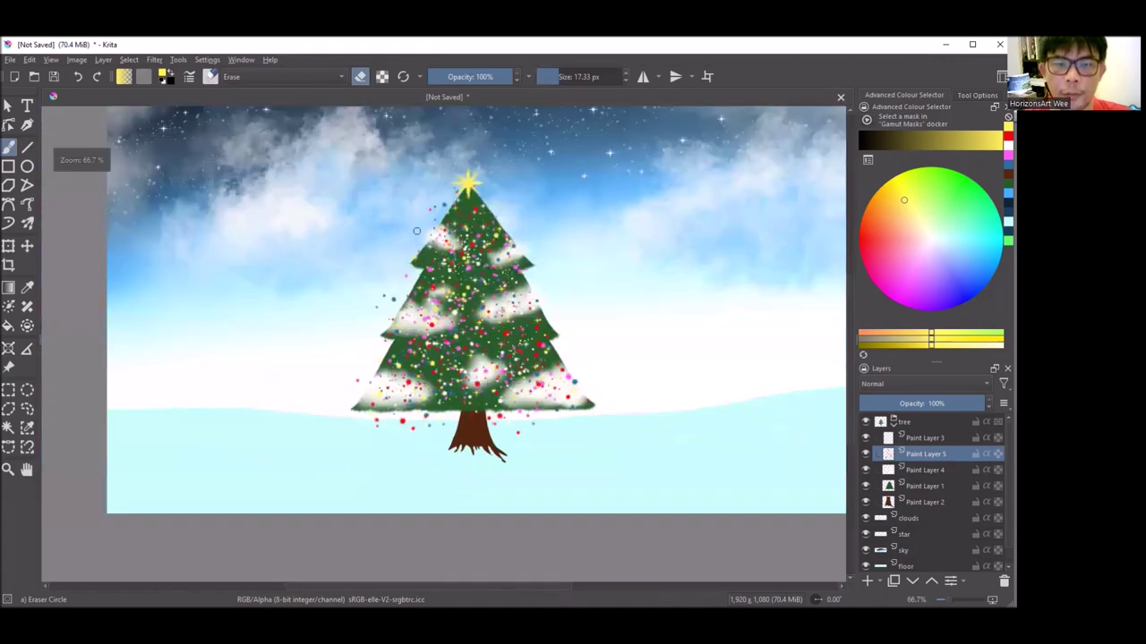
scroll(416, 231, up, 2)
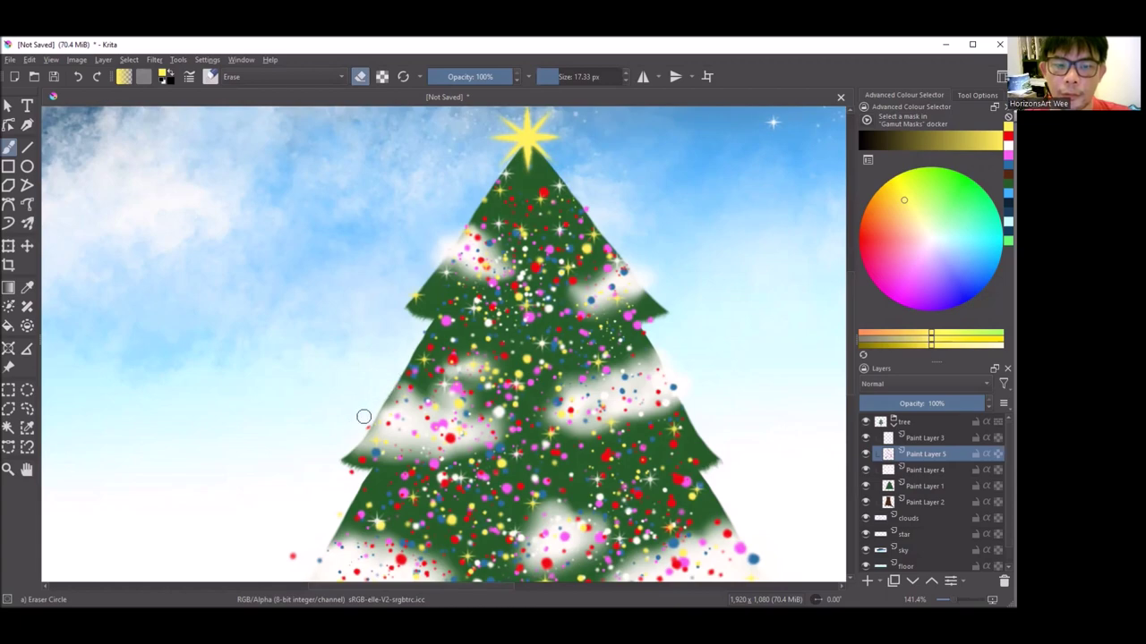
scroll(391, 343, down, 2)
scroll(414, 338, up, 3)
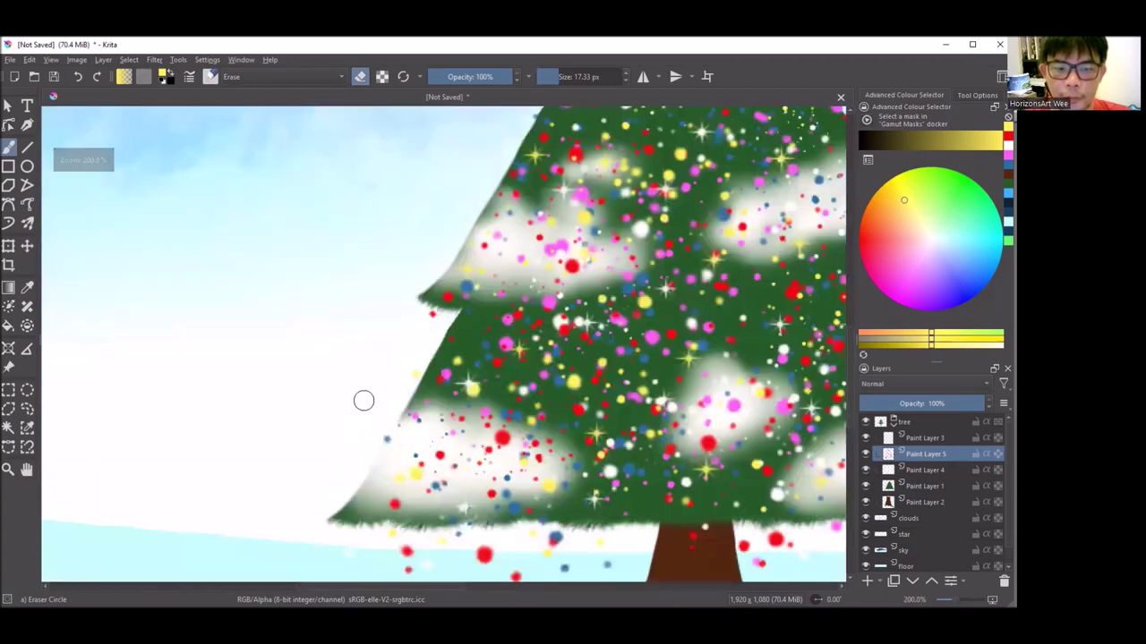
scroll(386, 366, down, 4)
scroll(388, 391, up, 3)
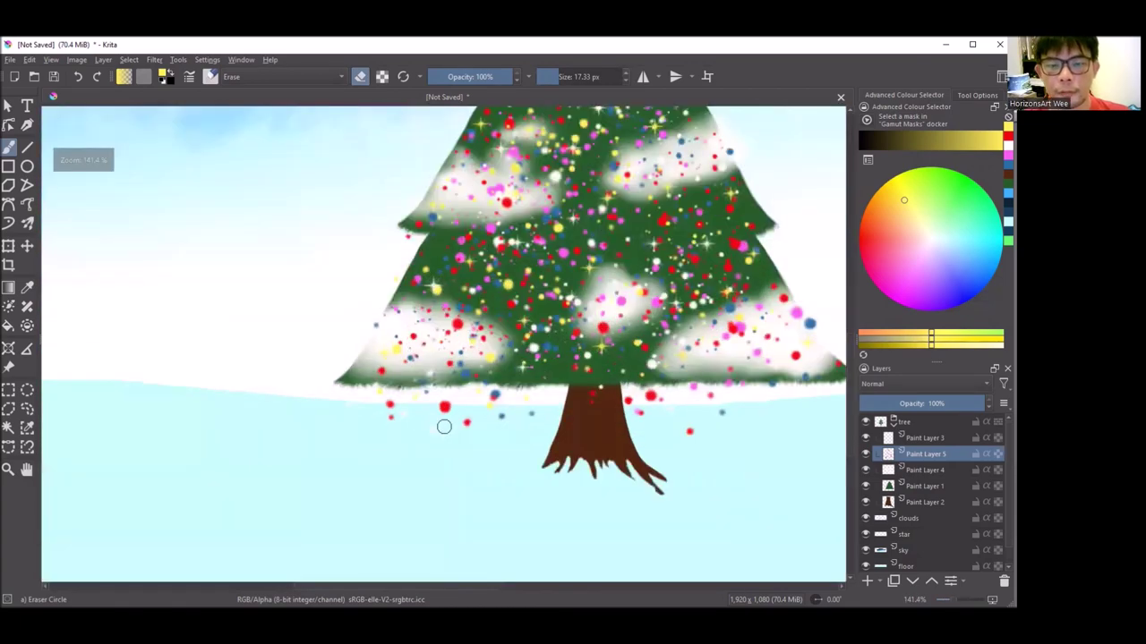
scroll(444, 427, down, 3)
scroll(294, 463, up, 4)
scroll(298, 456, down, 2)
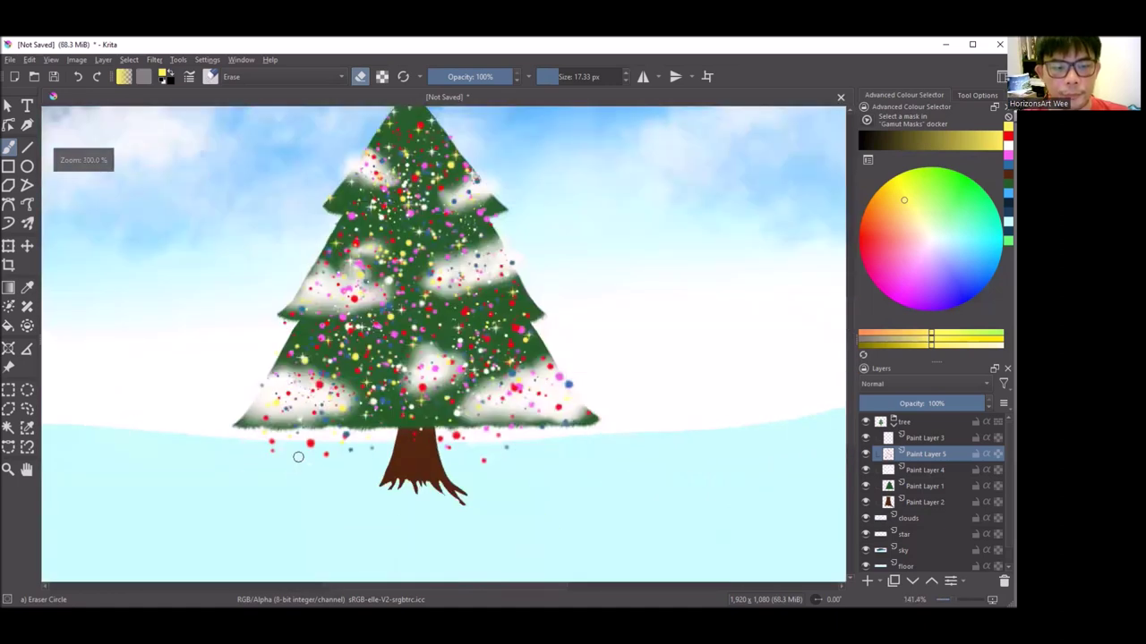
scroll(269, 454, up, 2)
click(287, 424)
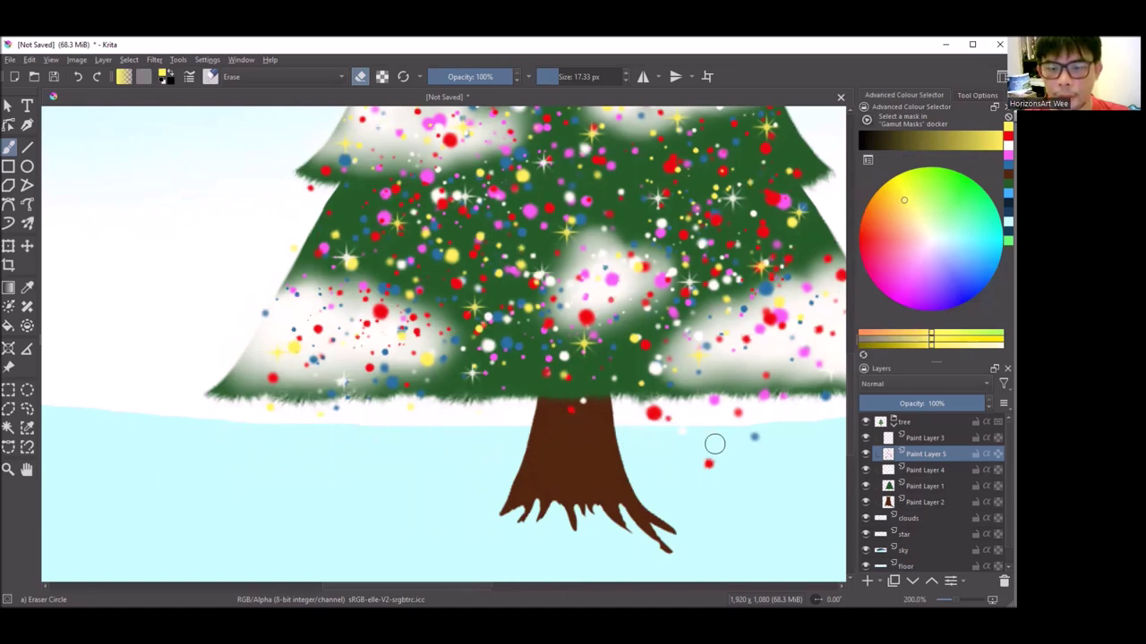
Add Paint Layer 6 above Paint Layer 3 in the tree group.
scroll(665, 461, down, 4)
scroll(653, 358, down, 1)
scroll(645, 268, up, 1)
scroll(643, 244, down, 1)
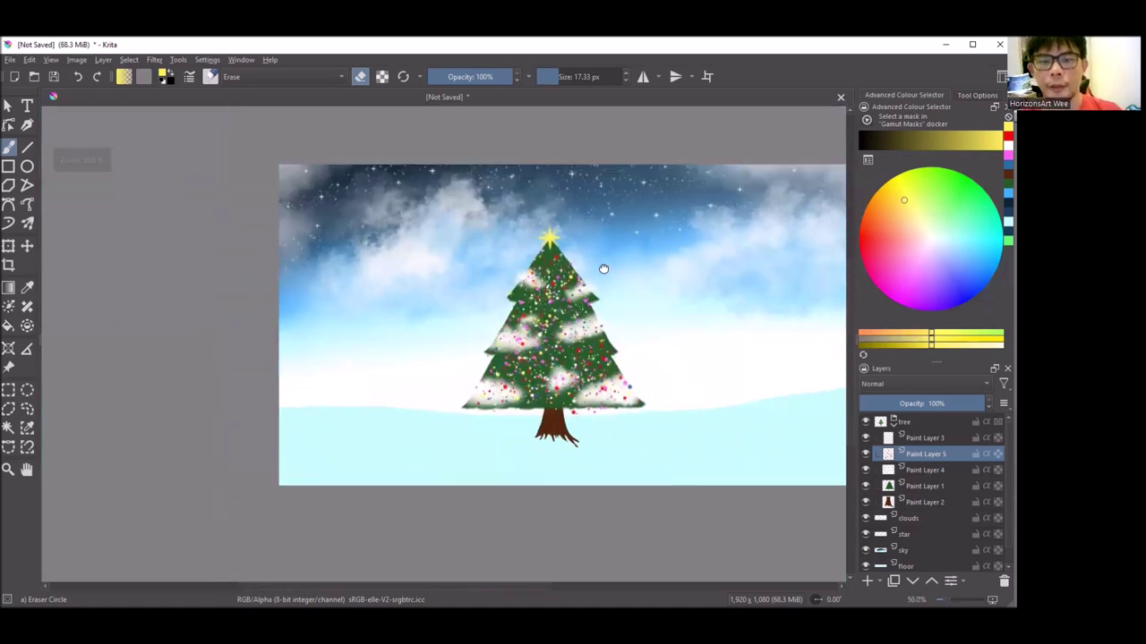
drag(643, 244, 548, 294)
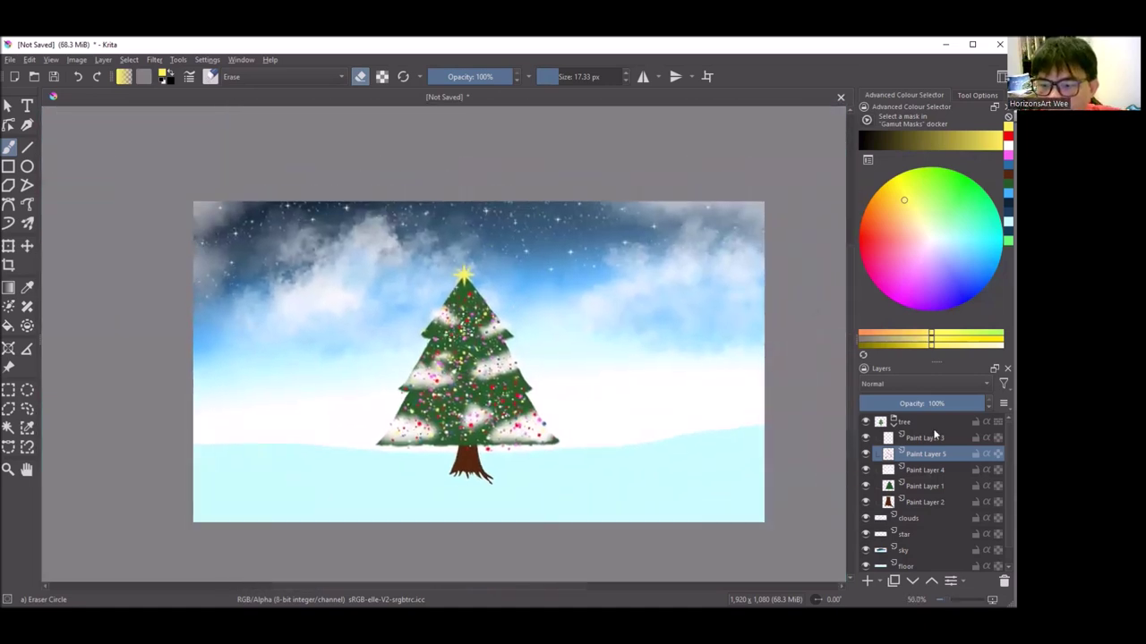
click(936, 436)
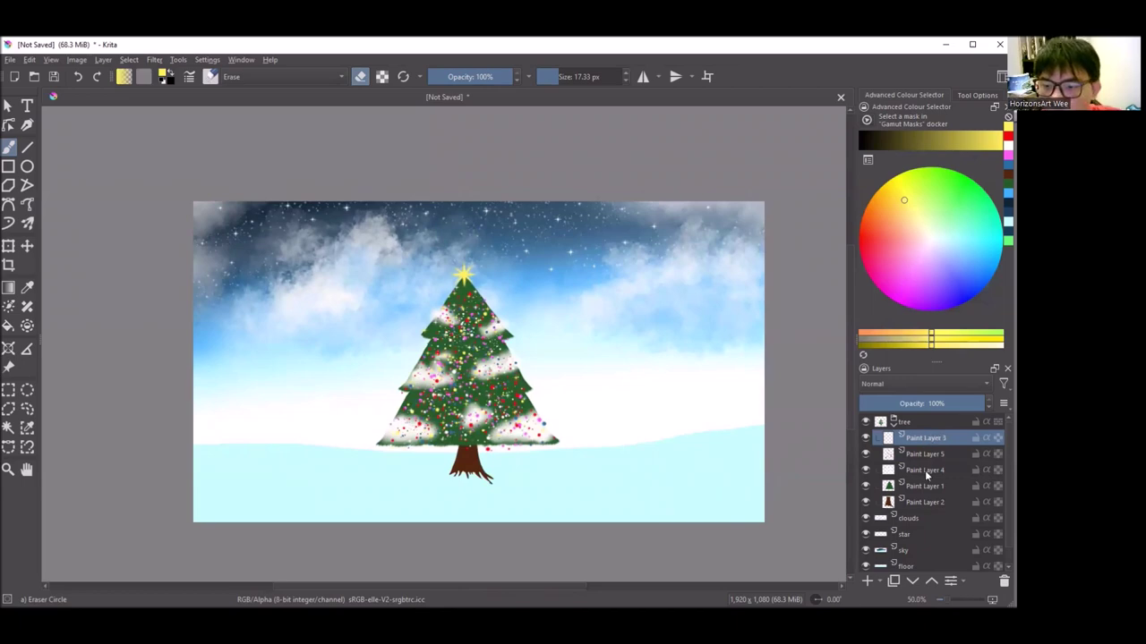
click(866, 580)
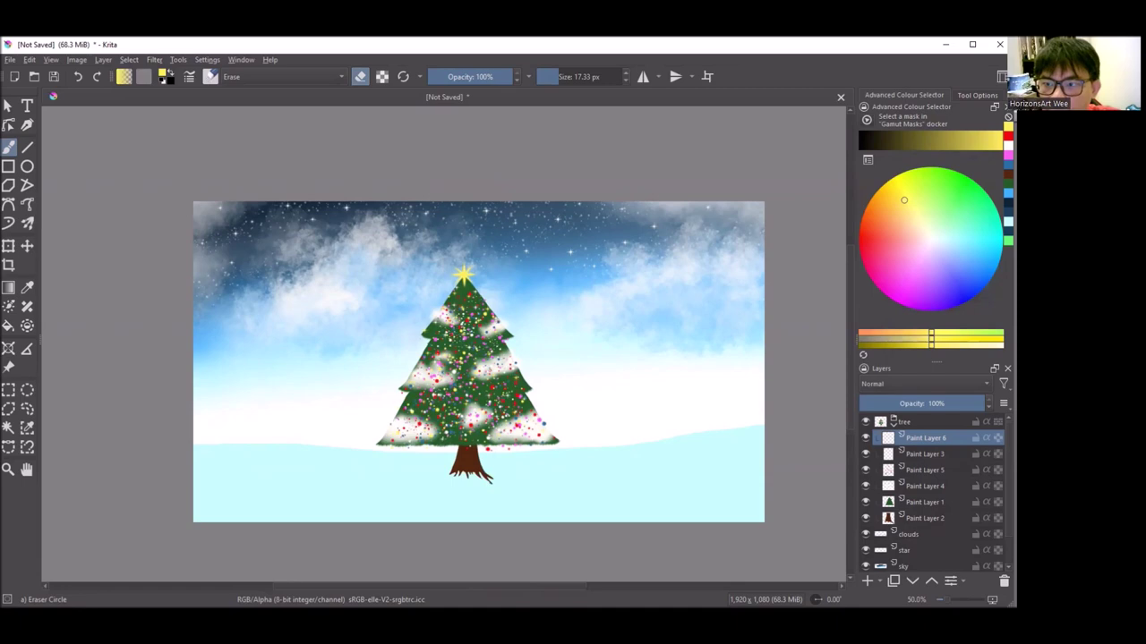
Set up a white Airbrush Soft brush at 35% opacity.
click(929, 236)
right_click(387, 233)
click(435, 181)
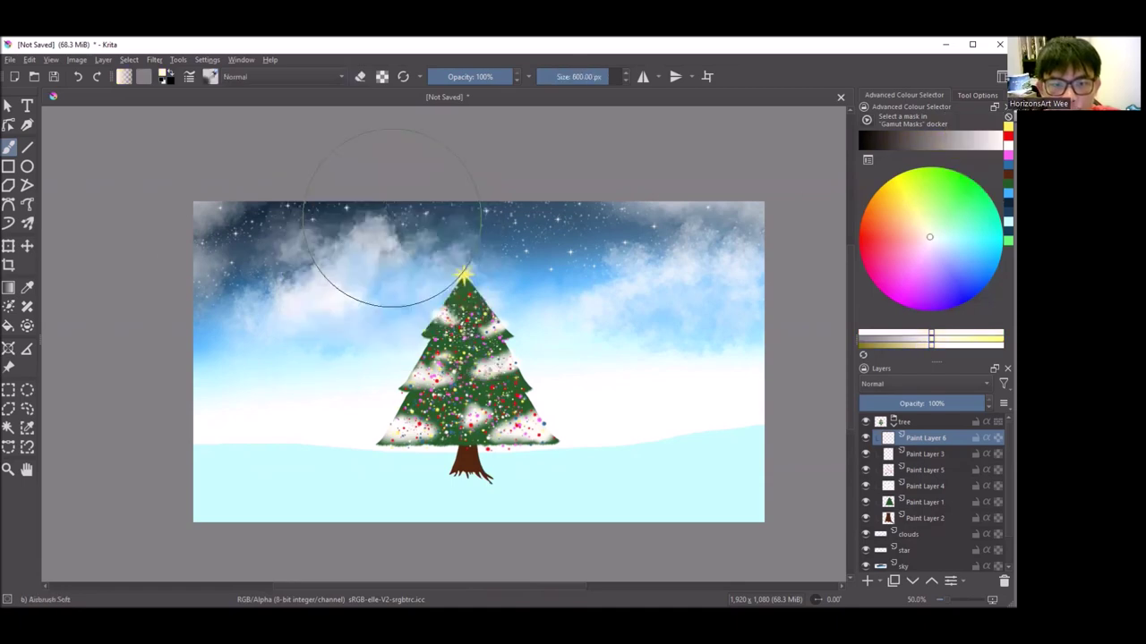
scroll(470, 242, up, 1)
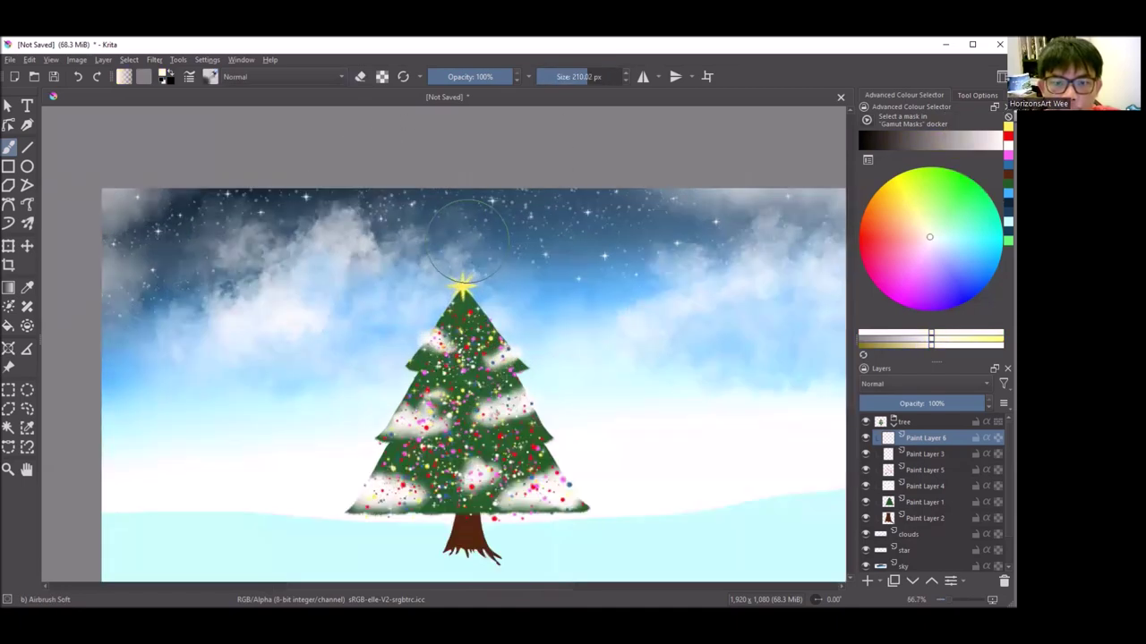
scroll(470, 241, up, 1)
right_click(468, 238)
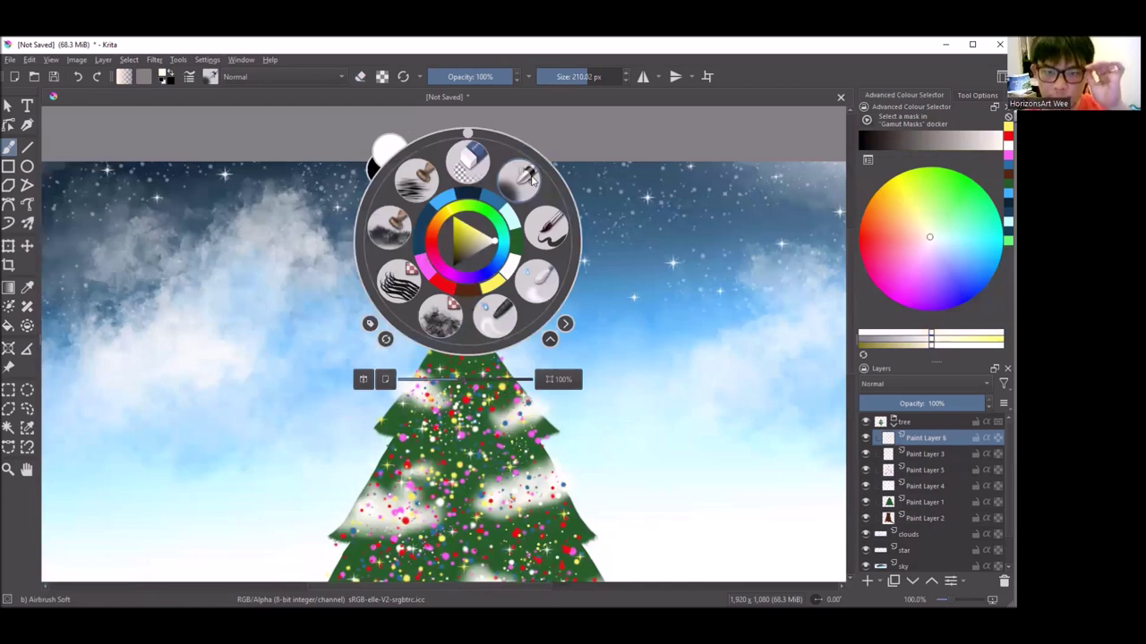
click(567, 88)
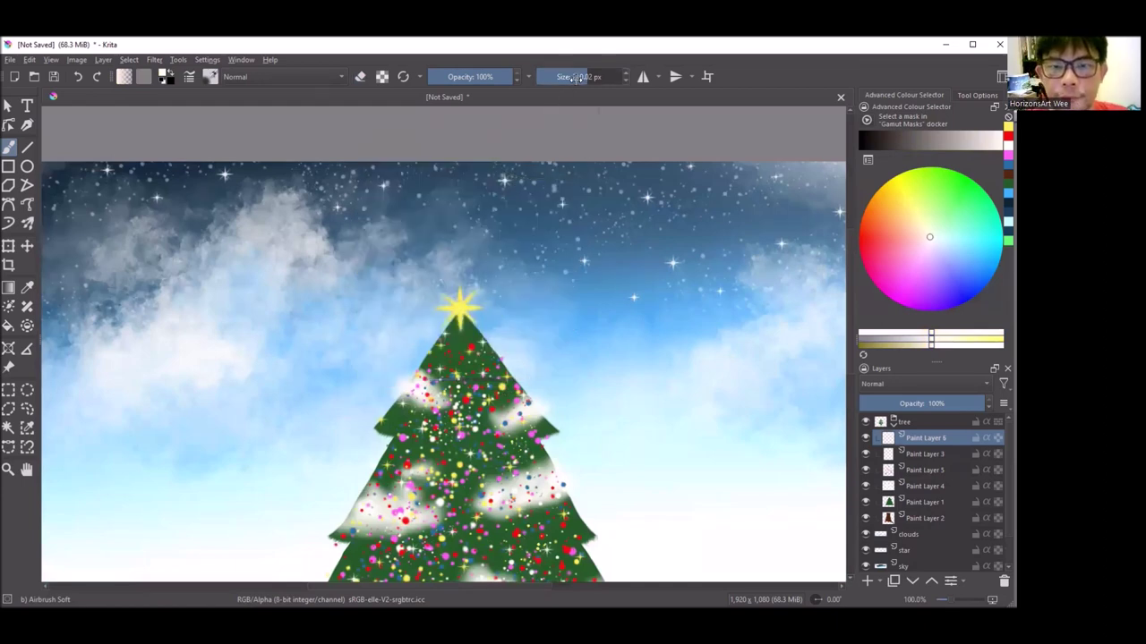
scroll(470, 289, up, 1)
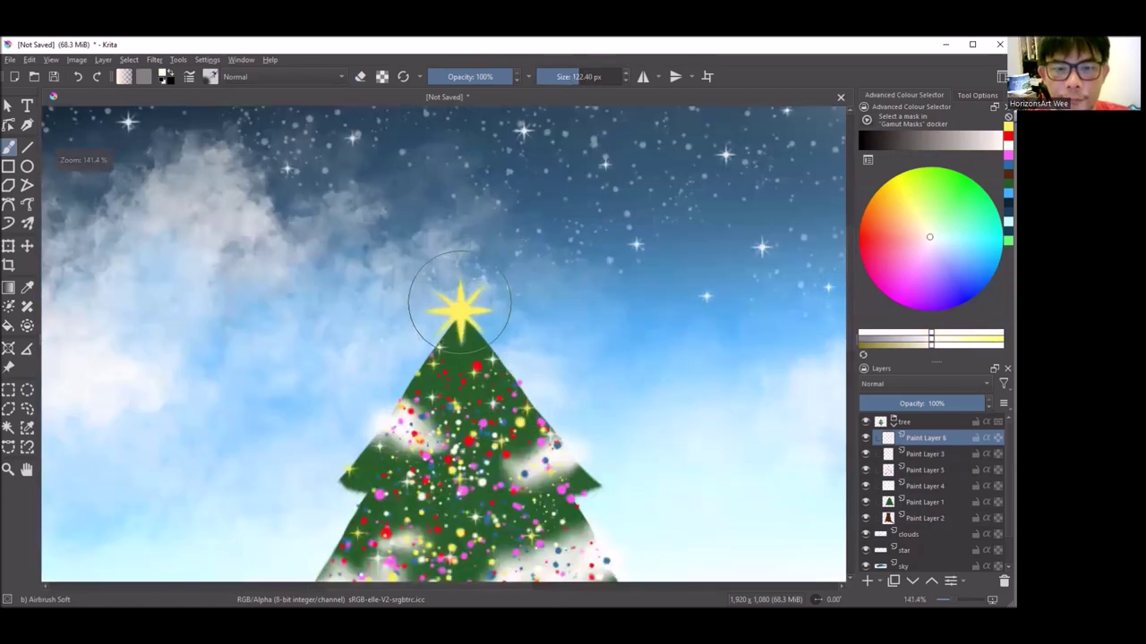
drag(505, 78, 455, 79)
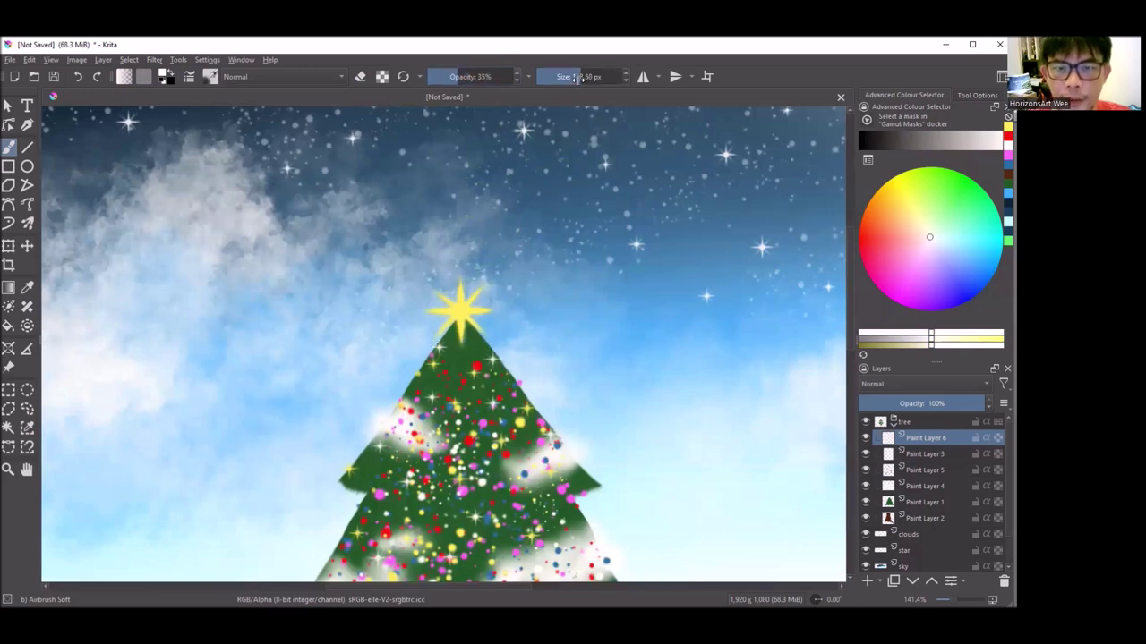
Airbrush a soft white, then pale yellow glow around the tree-top star.
click(458, 304)
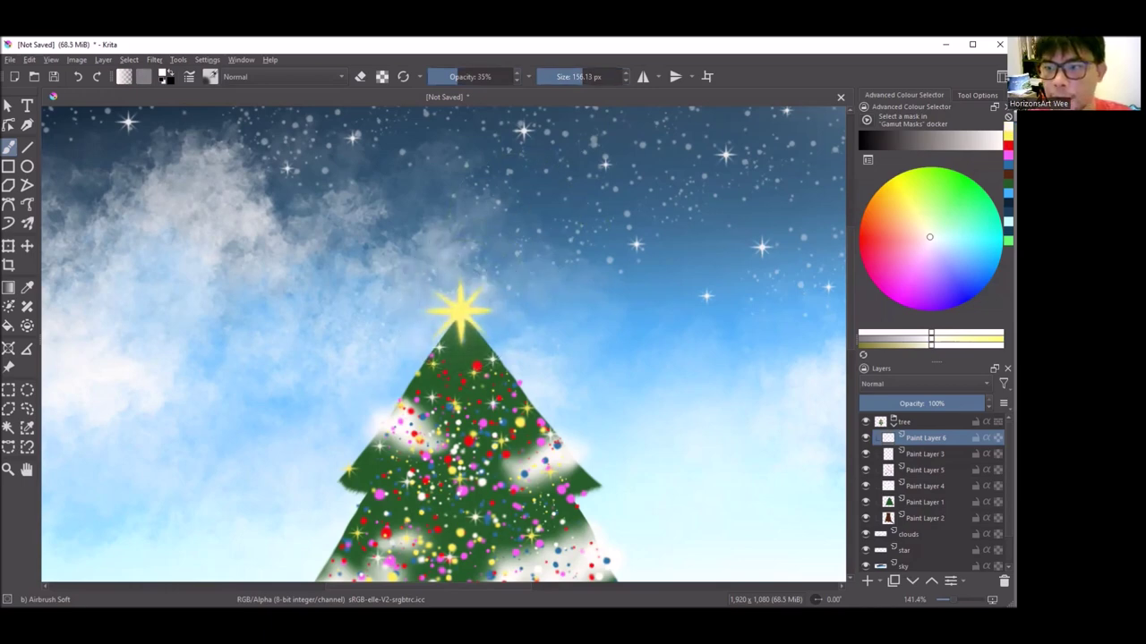
ctrl+click(458, 305)
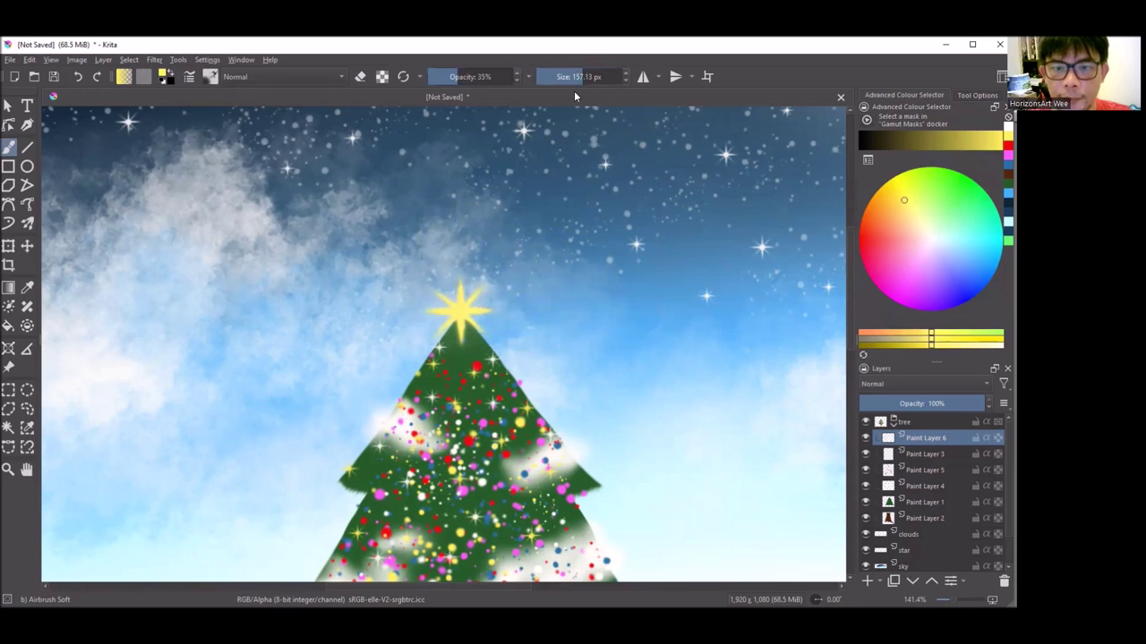
click(460, 307)
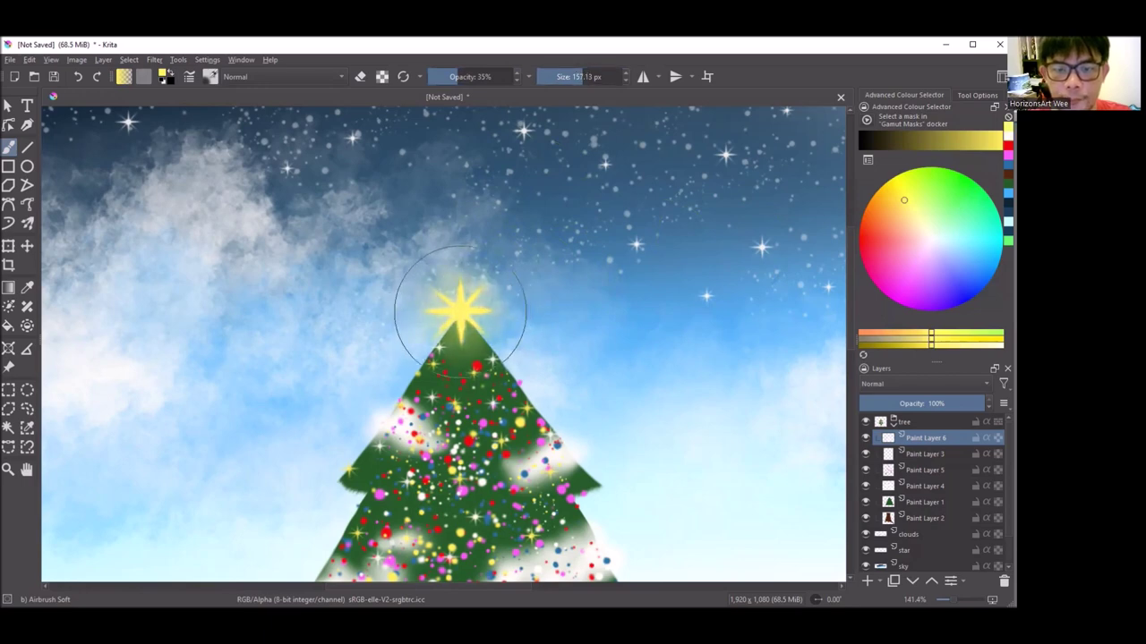
scroll(483, 287, down, 1)
scroll(504, 282, up, 3)
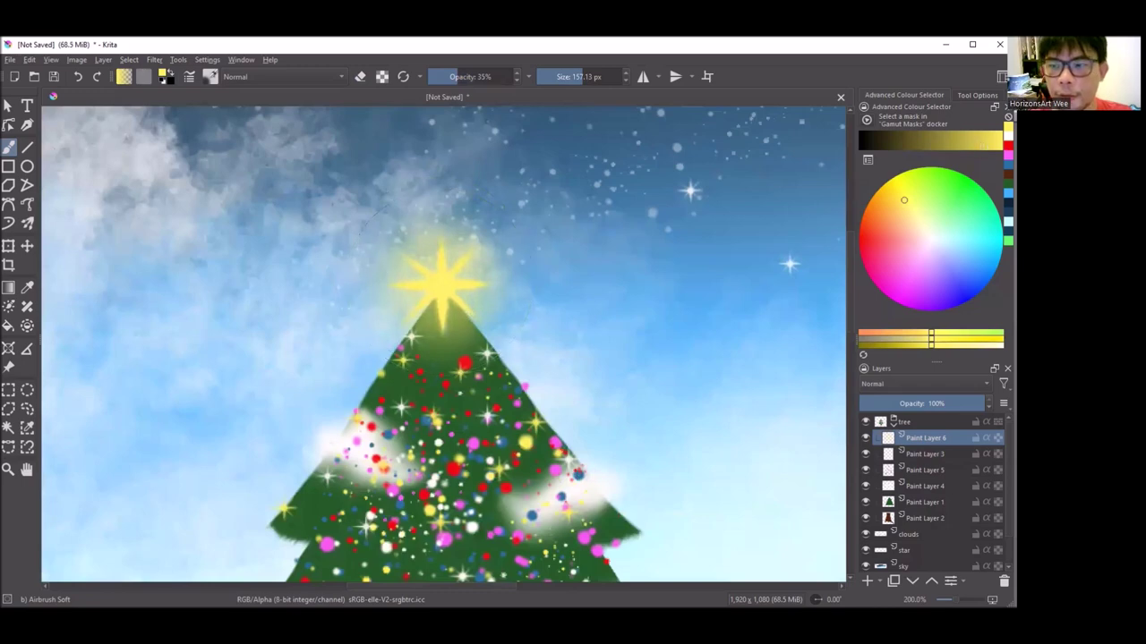
ctrl+click(689, 191)
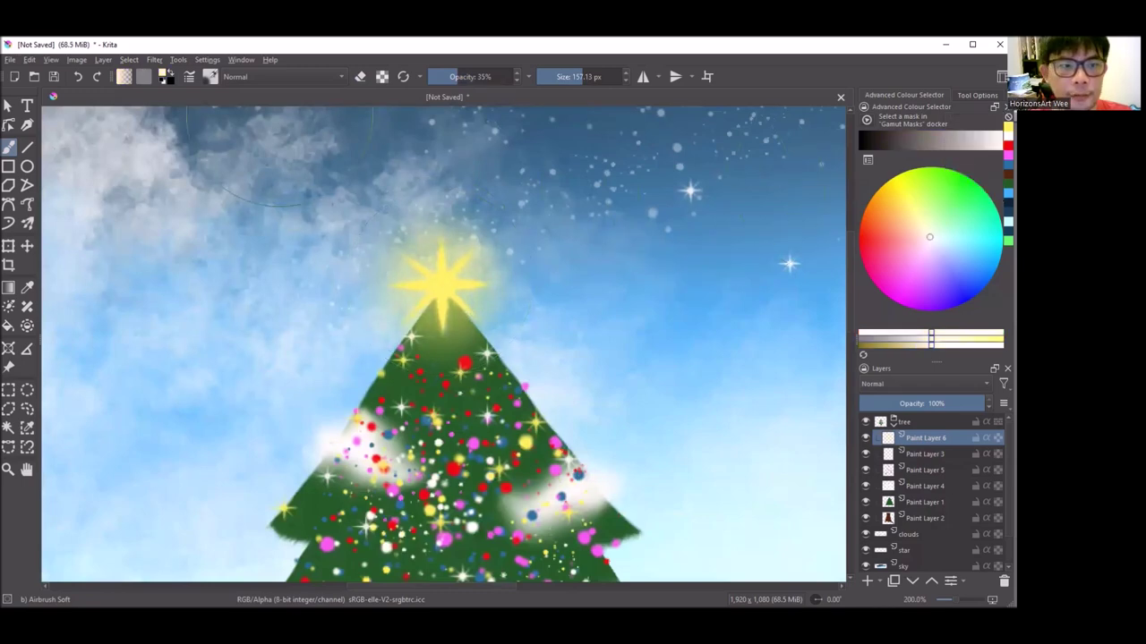
scroll(524, 282, down, 1)
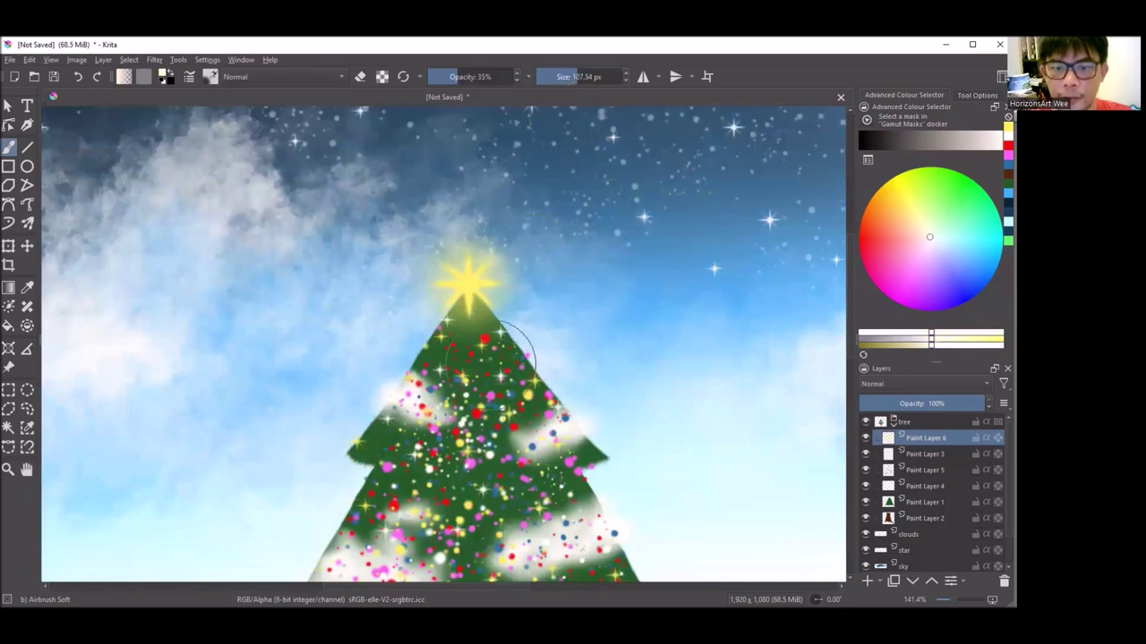
Recentre the painting and scroll the Layers docker down to the floor and Background layers.
scroll(501, 354, up, 1)
scroll(497, 345, up, 1)
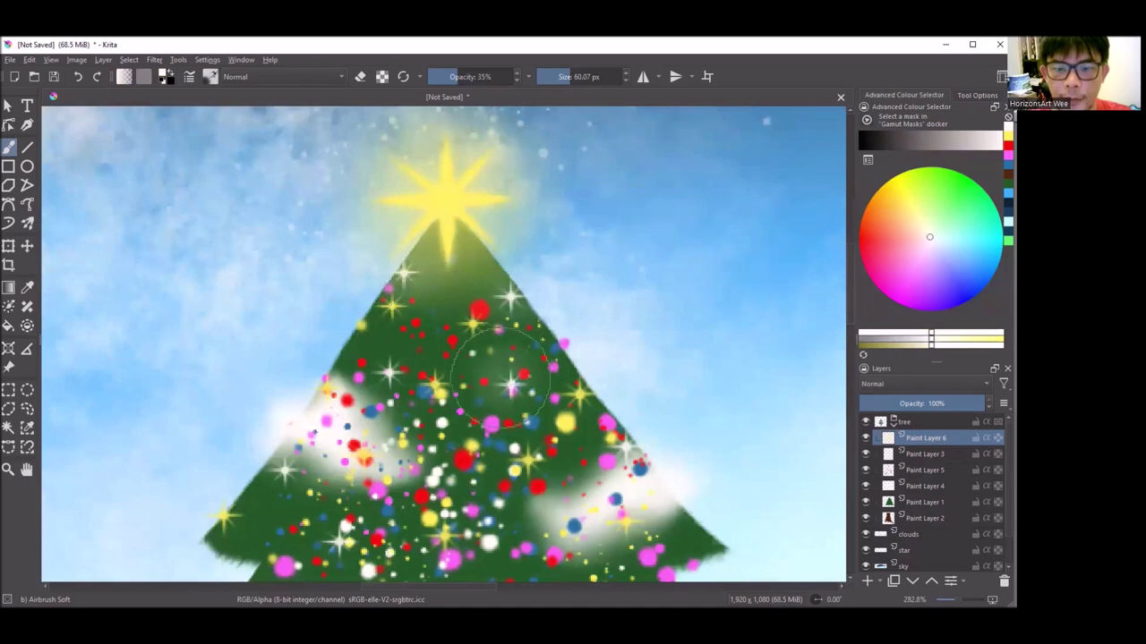
scroll(483, 371, down, 1)
scroll(429, 358, down, 2)
scroll(364, 349, up, 2)
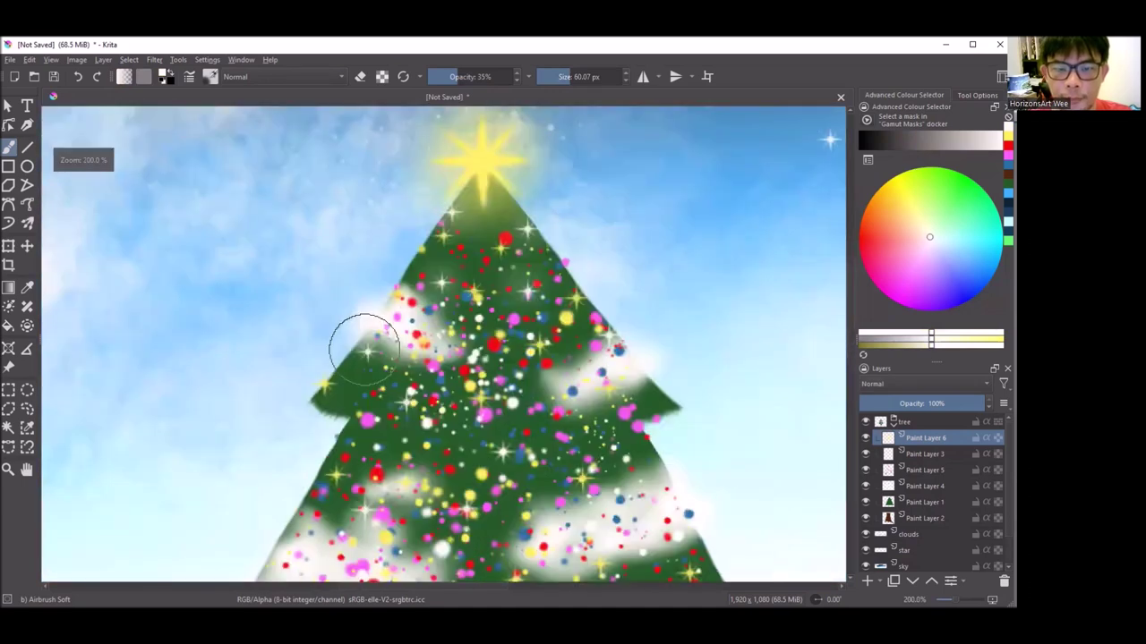
scroll(480, 407, down, 1)
scroll(488, 398, down, 1)
scroll(497, 385, down, 1)
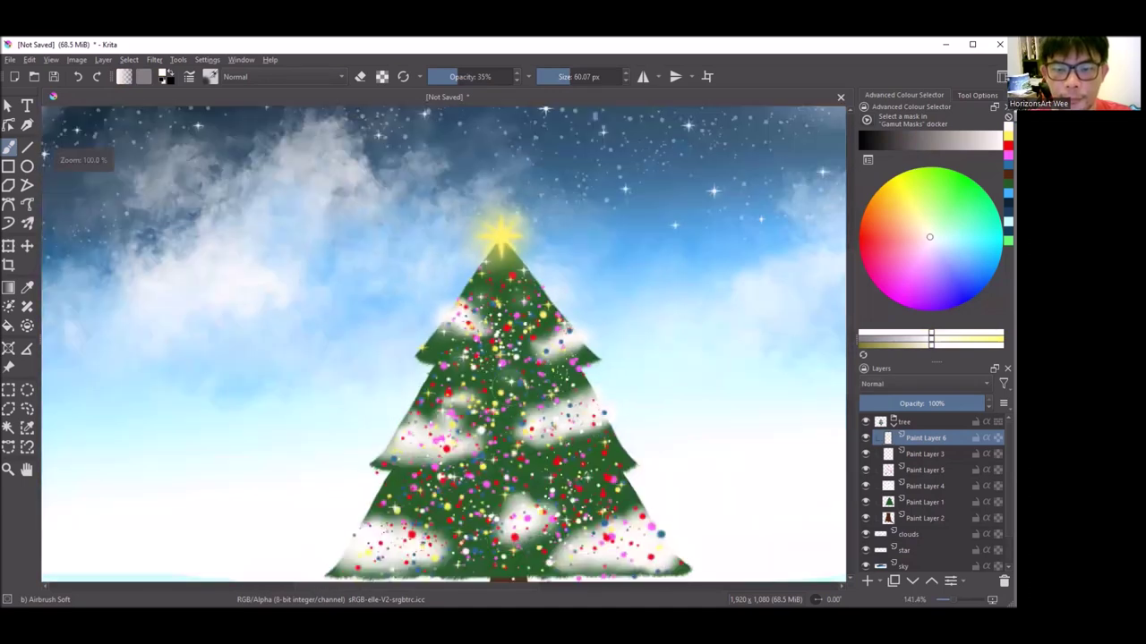
scroll(511, 371, up, 4)
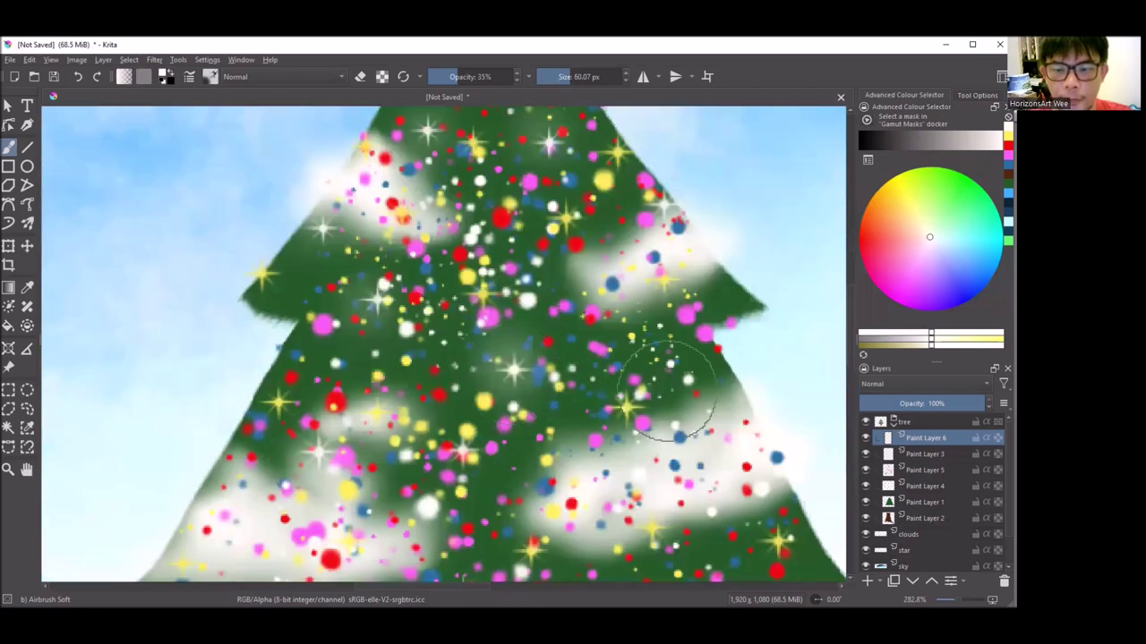
scroll(644, 376, down, 1)
scroll(517, 434, up, 1)
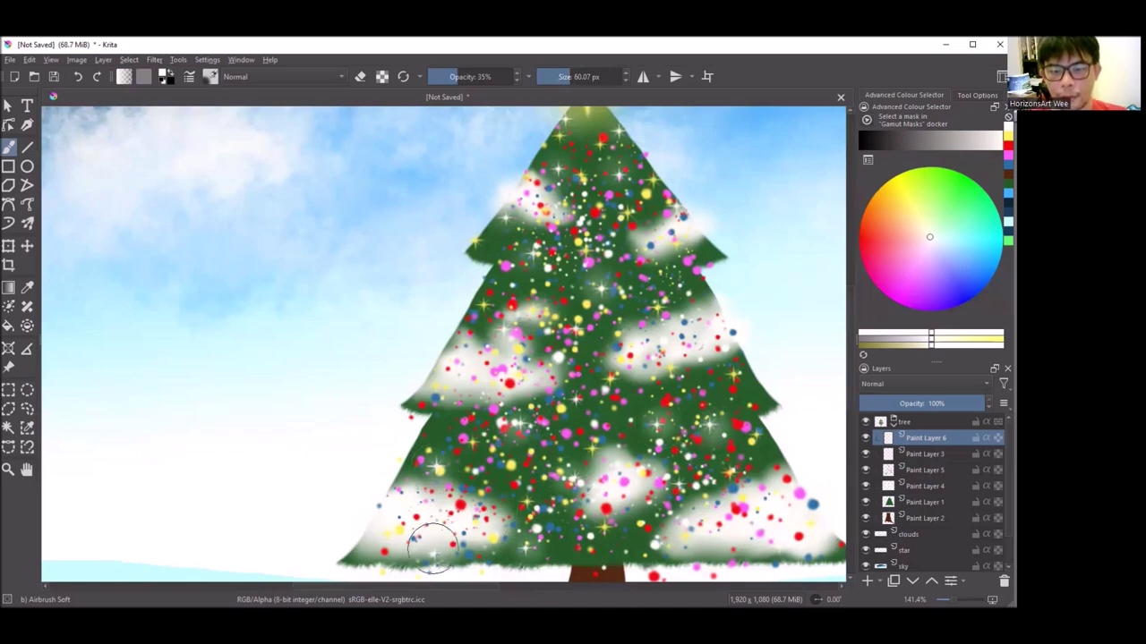
scroll(529, 499, up, 1)
scroll(536, 503, down, 5)
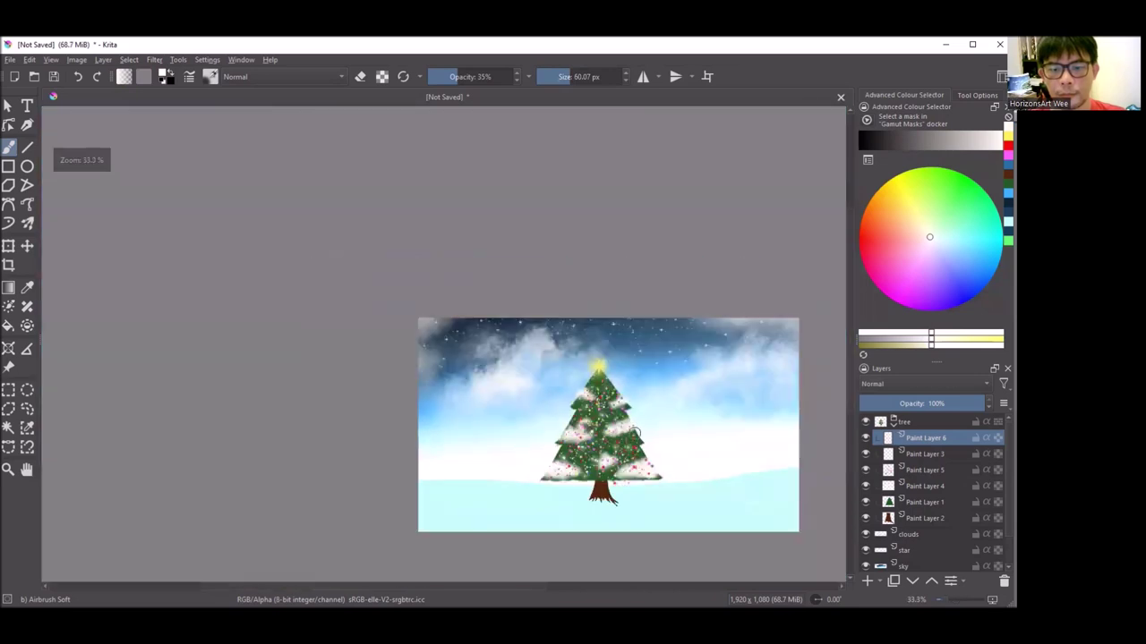
drag(749, 404, 634, 399)
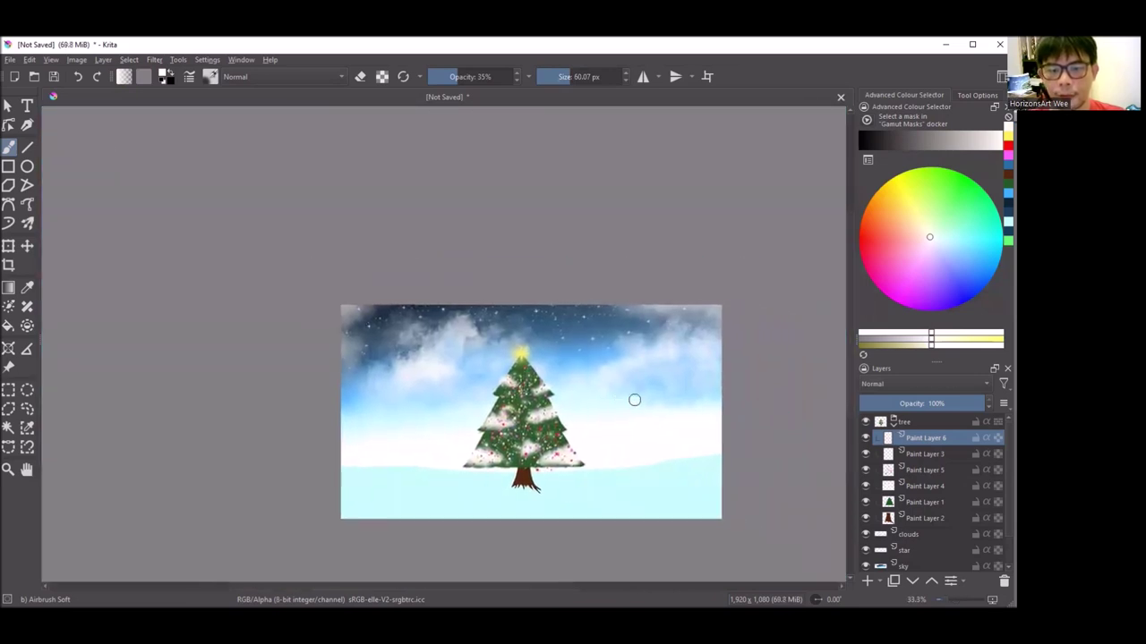
scroll(919, 479, down, 2)
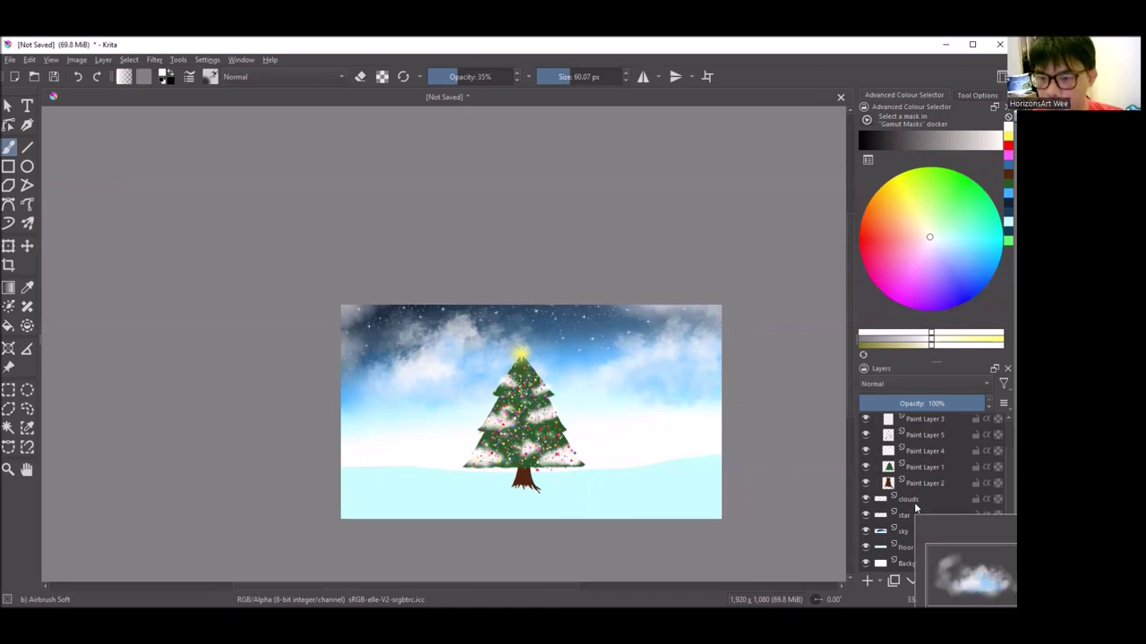
mouse_move(904, 516)
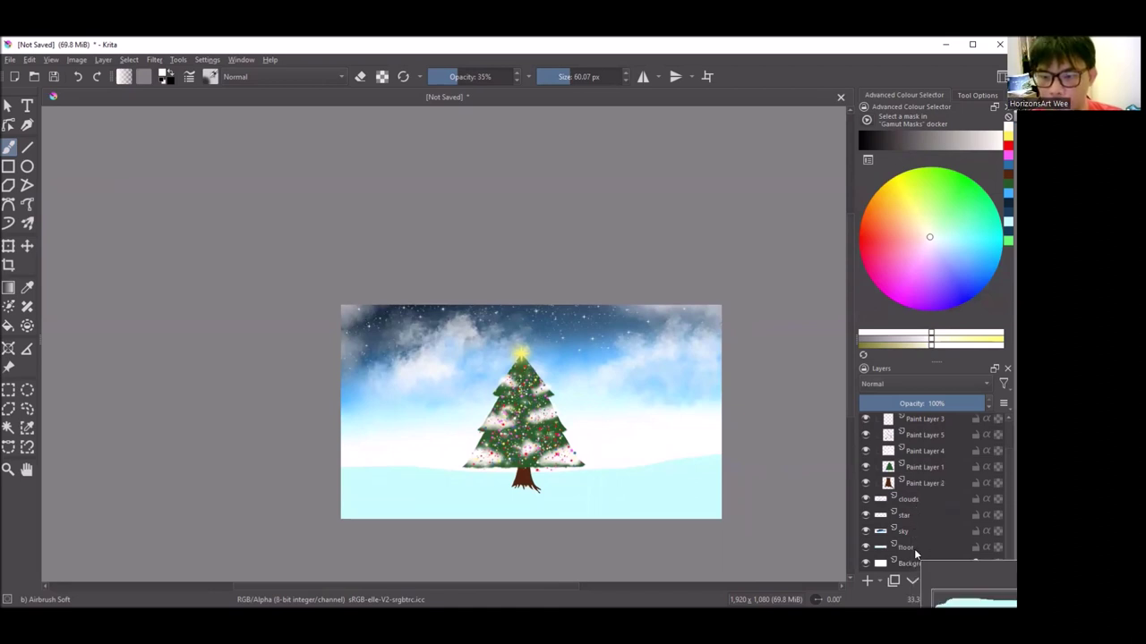
Make the floor layer the active paint layer.
click(914, 547)
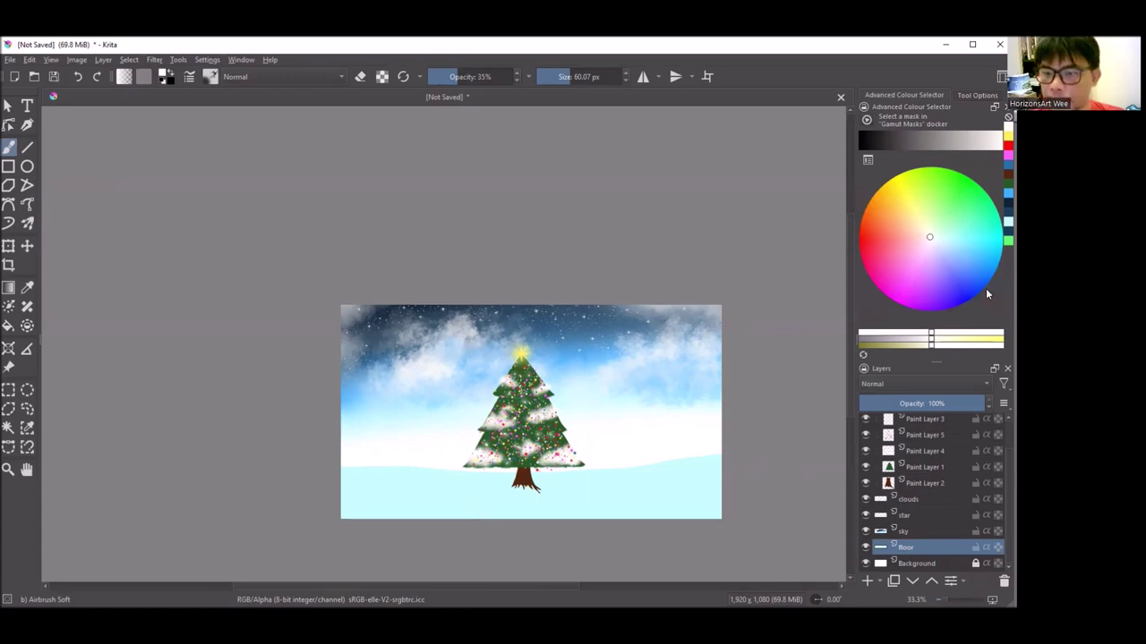
scroll(595, 422, up, 2)
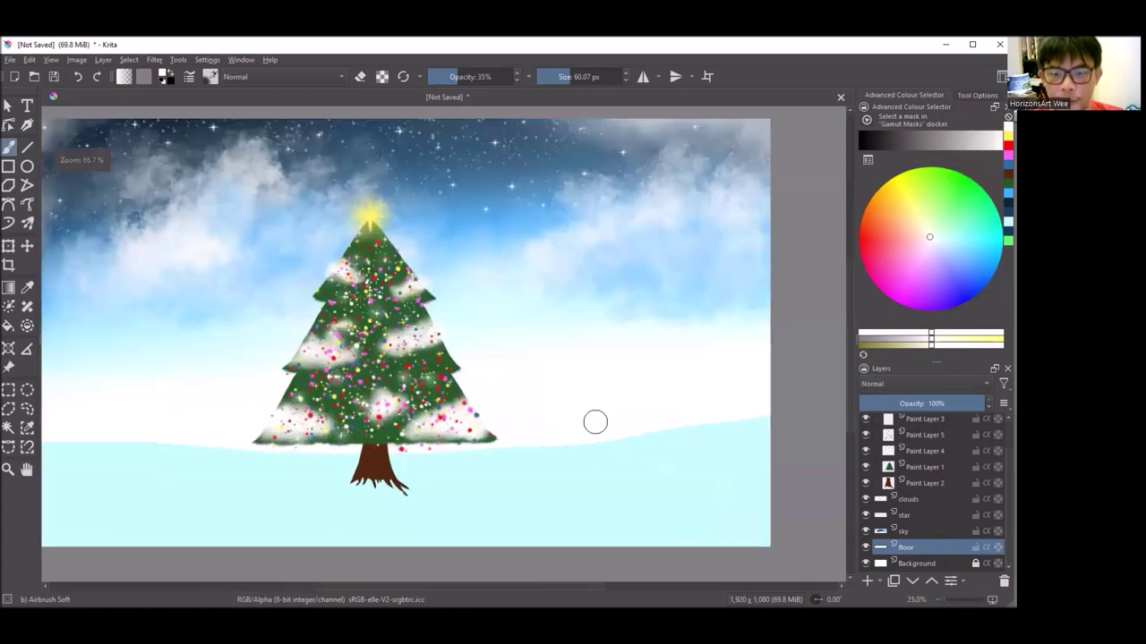
scroll(640, 448, up, 1)
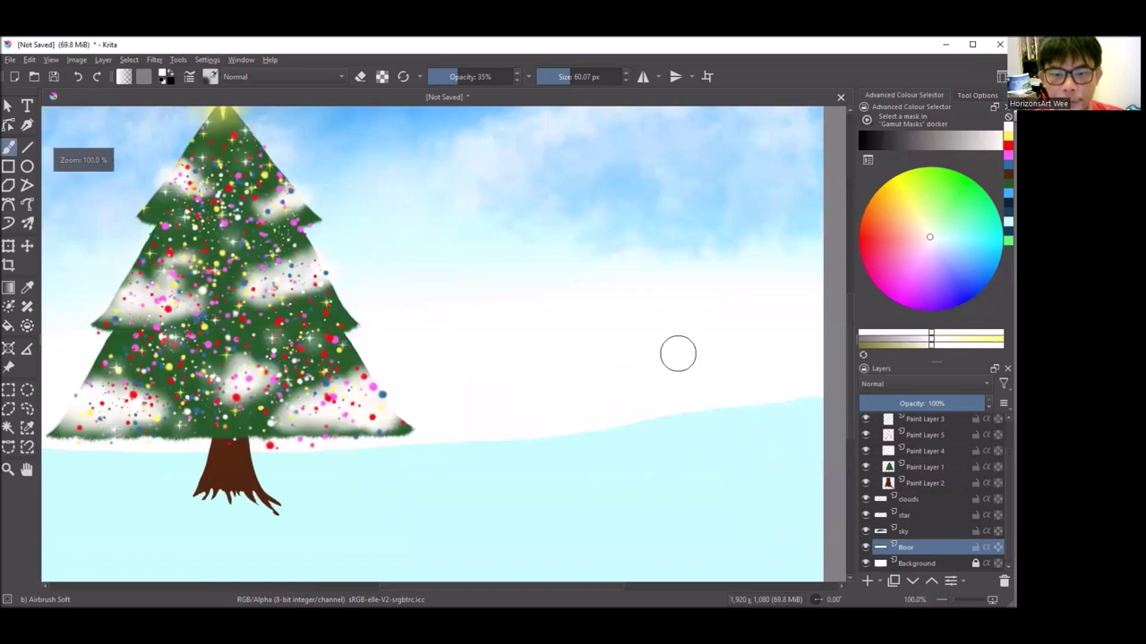
scroll(678, 353, down, 2)
scroll(614, 439, up, 1)
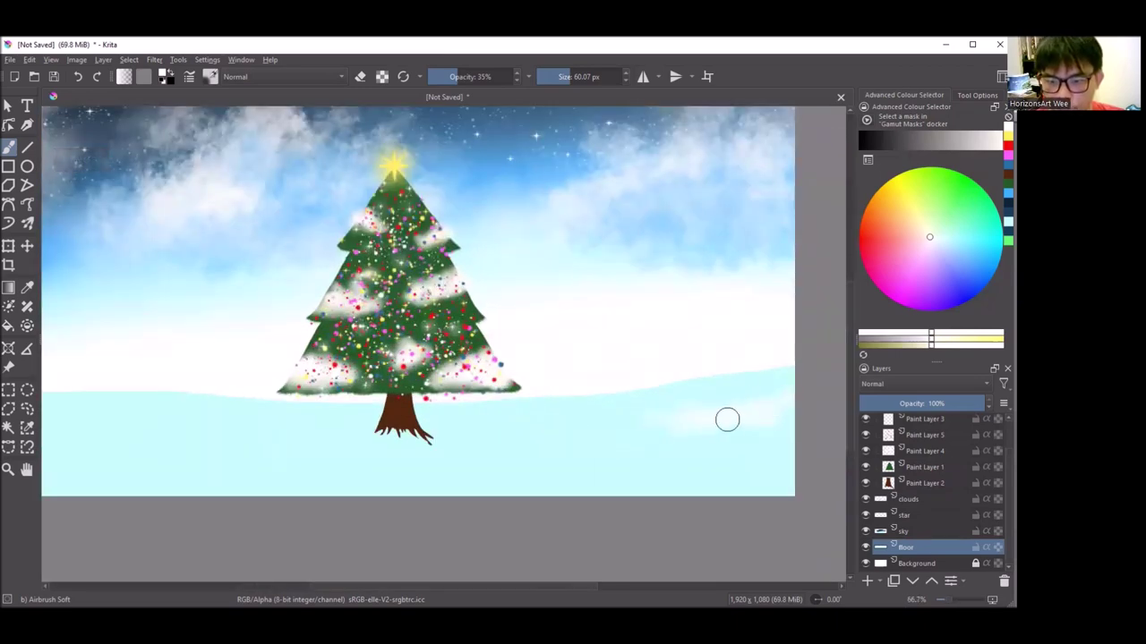
scroll(743, 413, up, 1)
scroll(764, 404, up, 1)
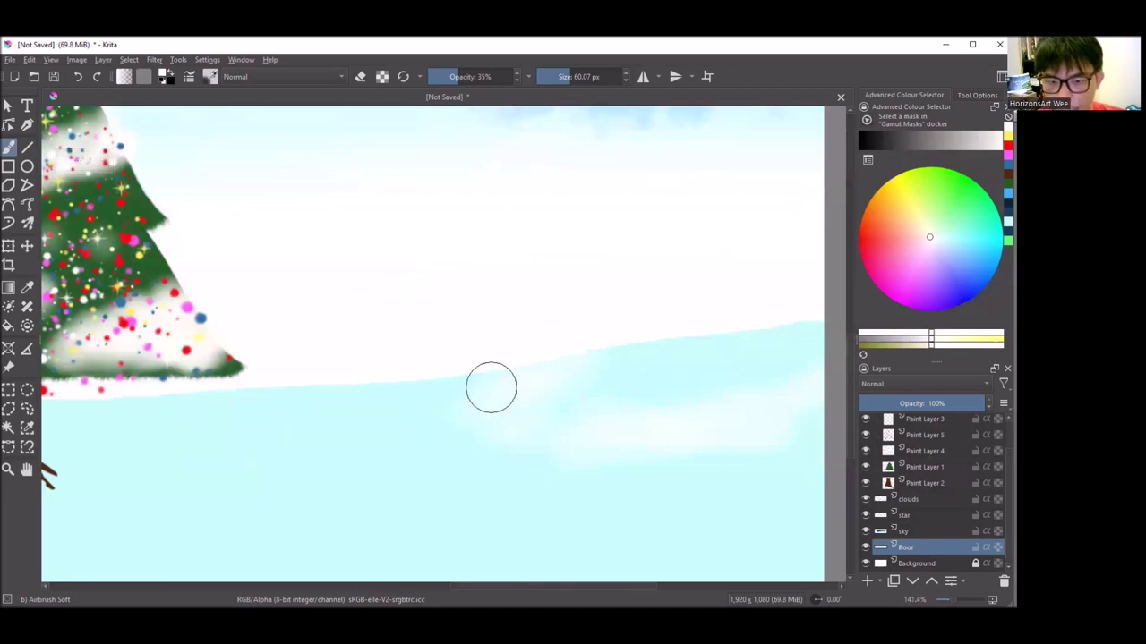
scroll(537, 358, down, 1)
scroll(548, 361, down, 1)
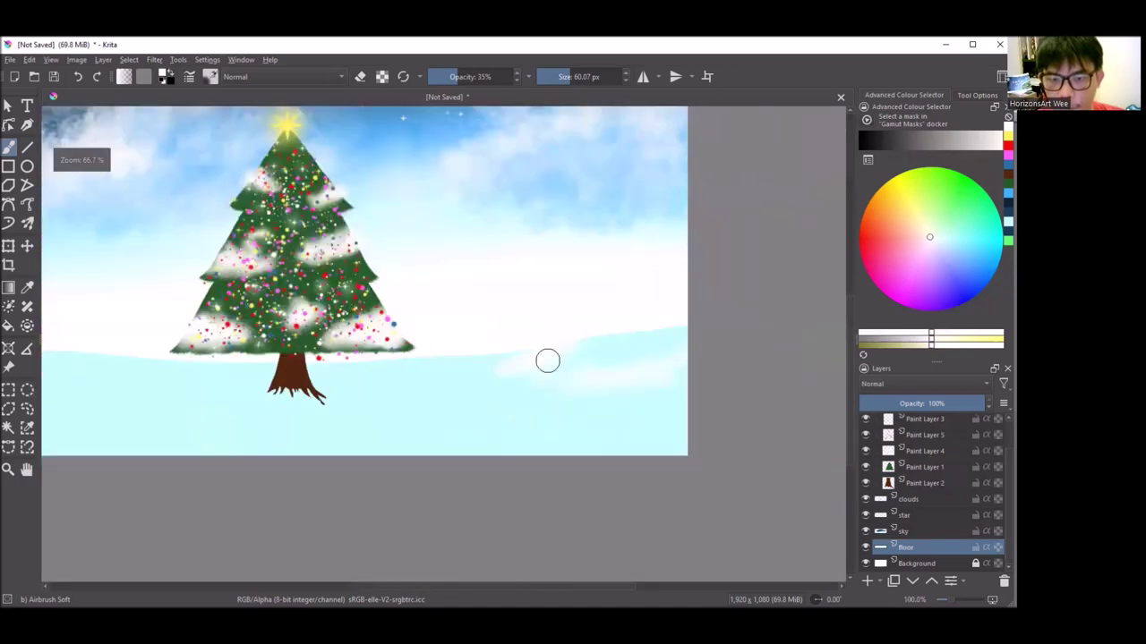
scroll(548, 361, up, 1)
scroll(487, 378, down, 1)
scroll(491, 358, down, 1)
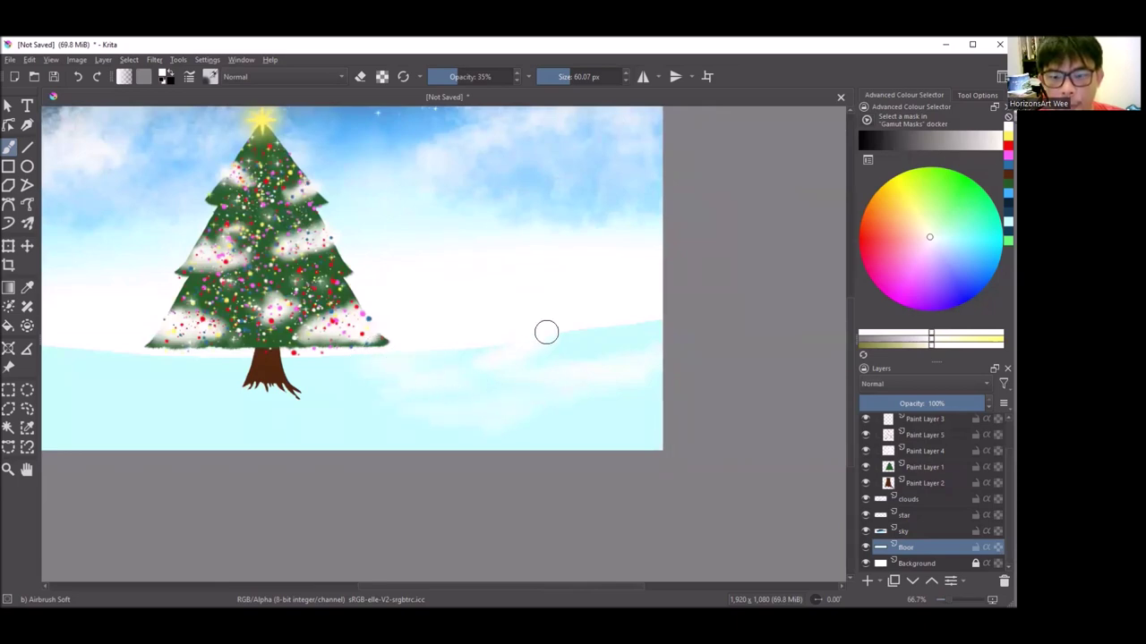
scroll(546, 332, down, 2)
scroll(450, 364, up, 2)
scroll(443, 364, up, 3)
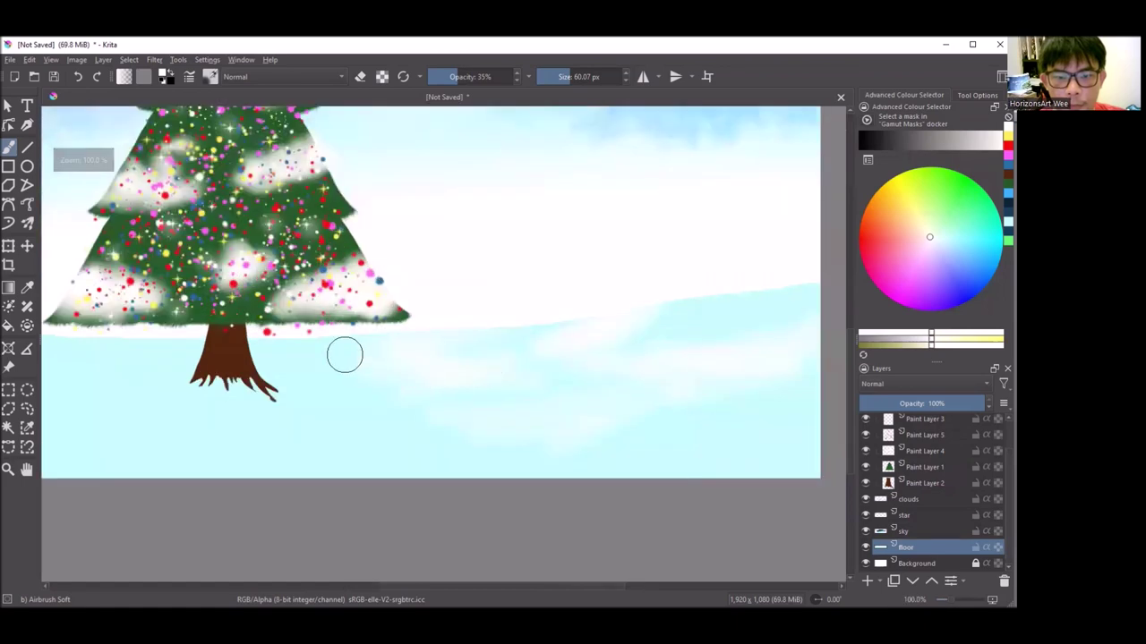
scroll(419, 348, down, 2)
Set the soft airbrush to 55% opacity and about 138 px, with a mid-blue colour.
drag(569, 77, 601, 76)
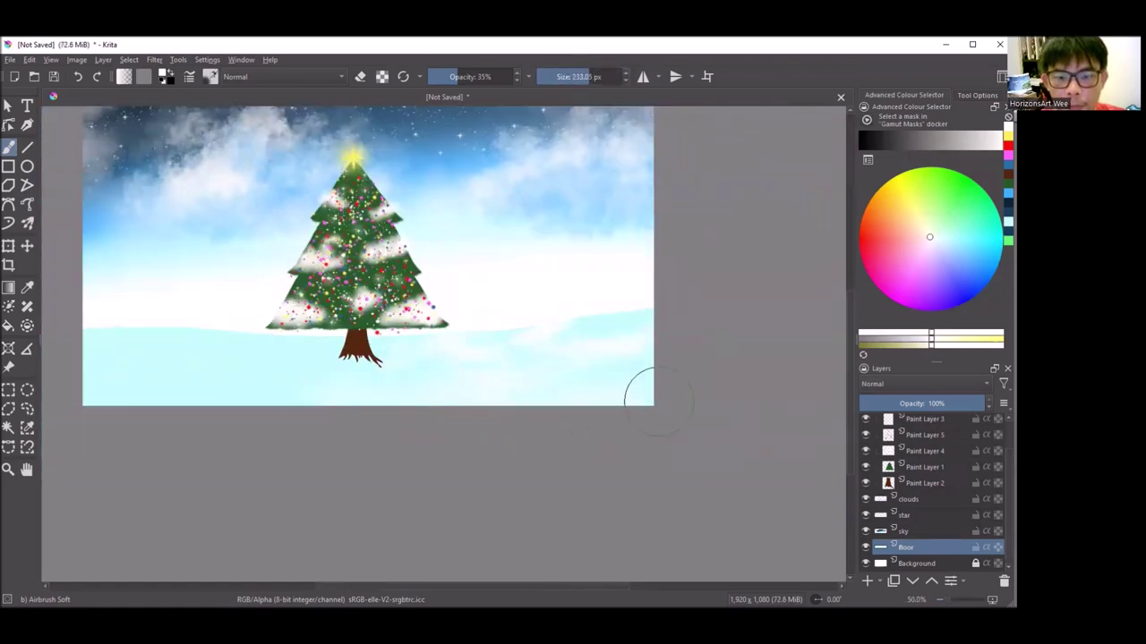
scroll(573, 340, down, 1)
scroll(563, 358, up, 2)
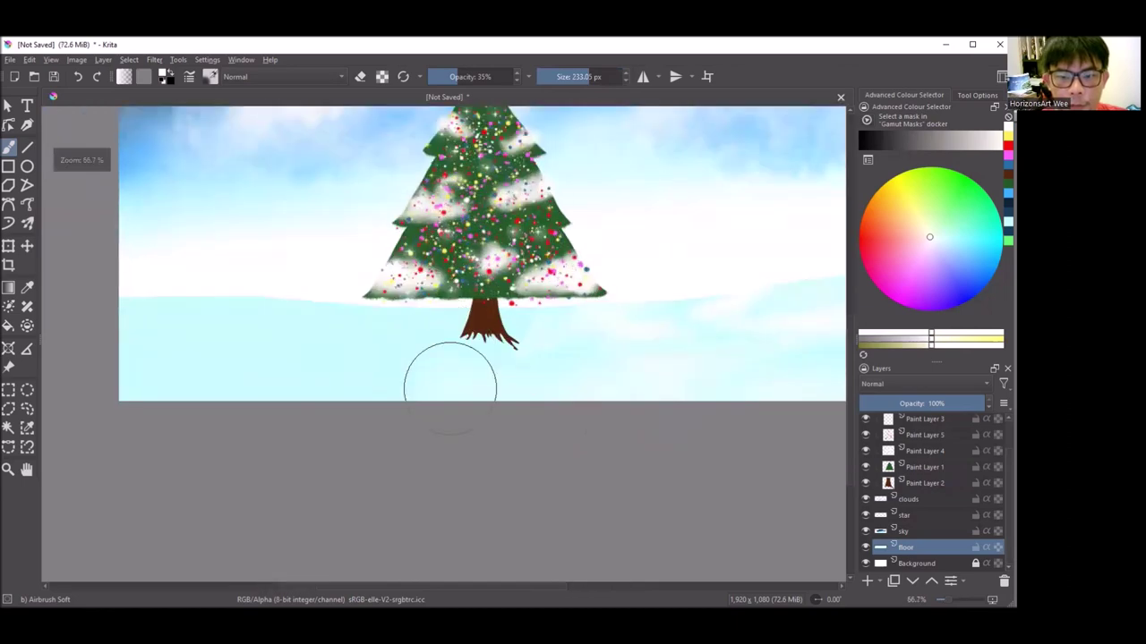
drag(587, 76, 566, 78)
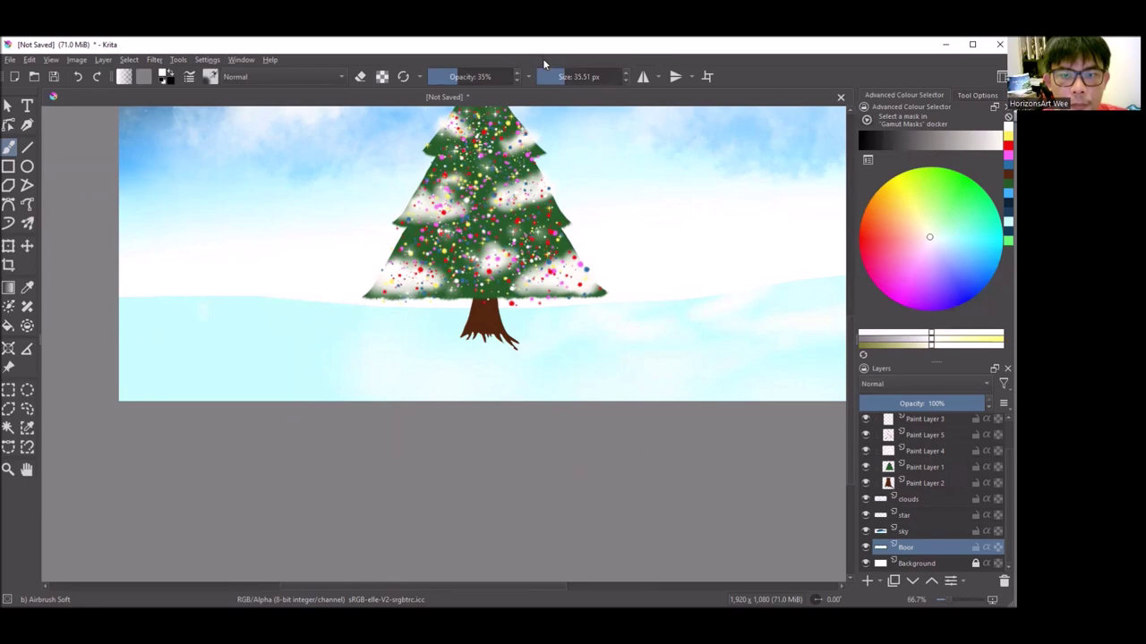
drag(472, 76, 480, 76)
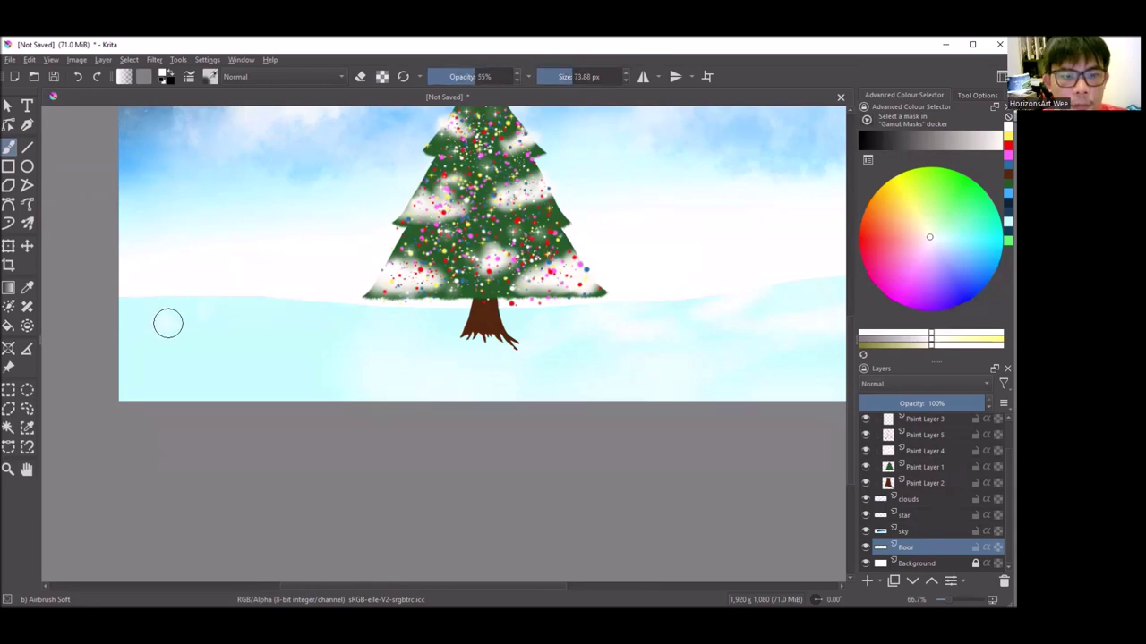
scroll(153, 321, up, 3)
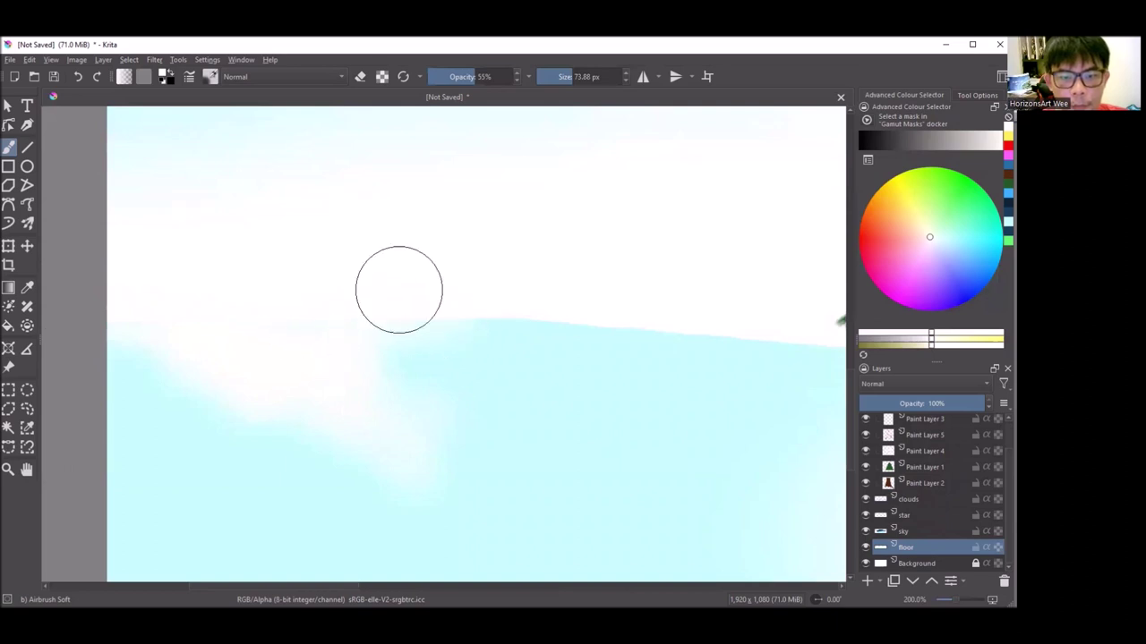
scroll(404, 335, down, 3)
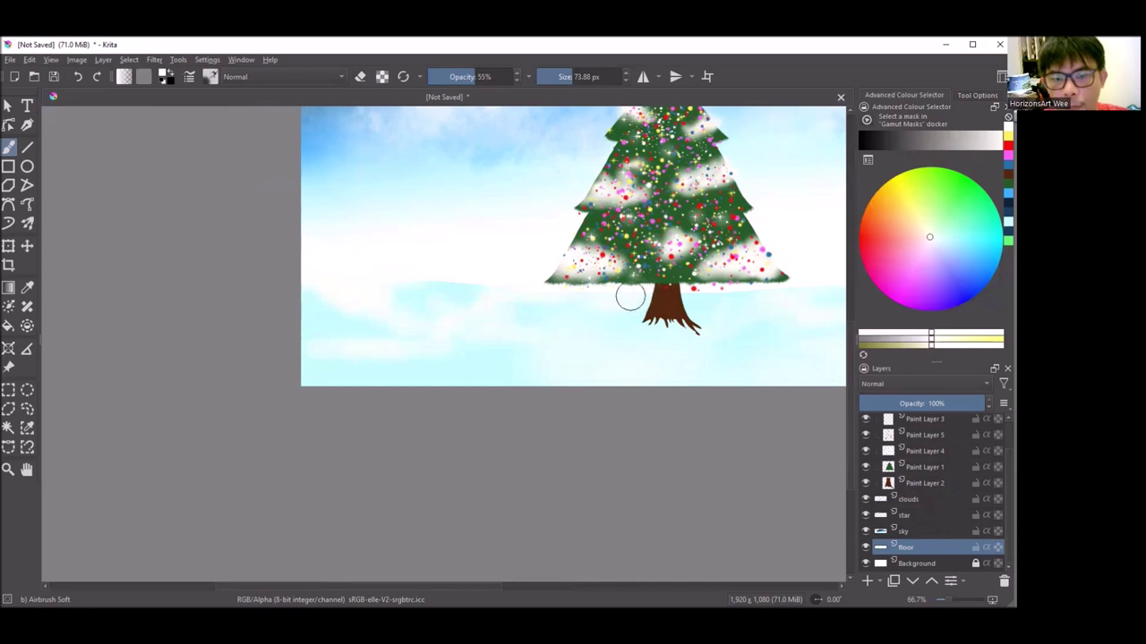
drag(573, 77, 602, 77)
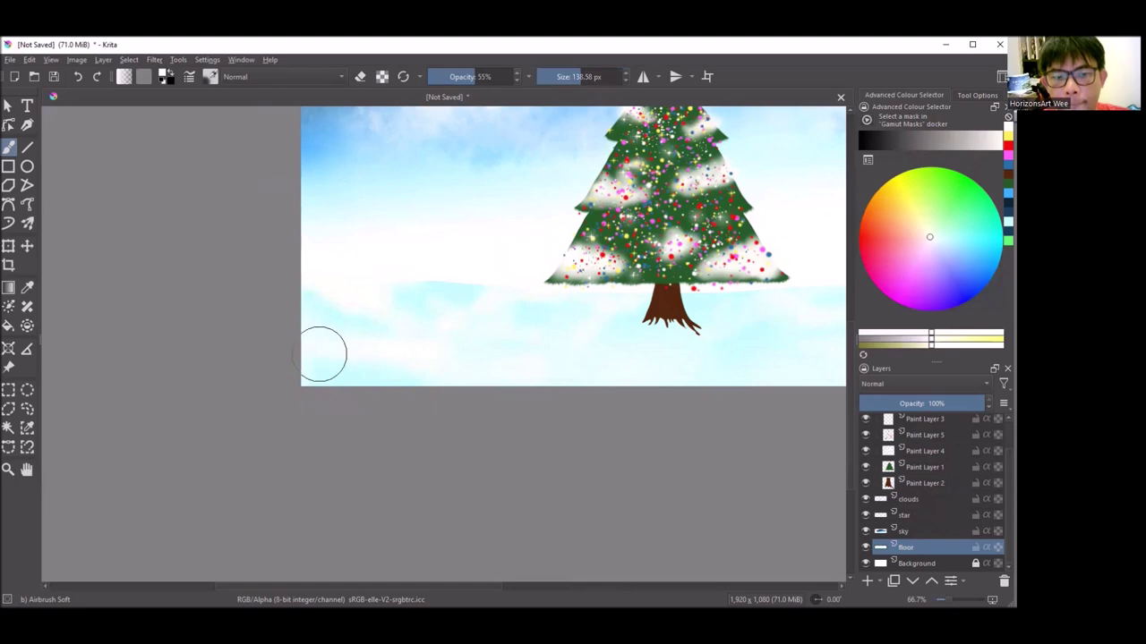
scroll(302, 345, down, 2)
scroll(637, 367, up, 2)
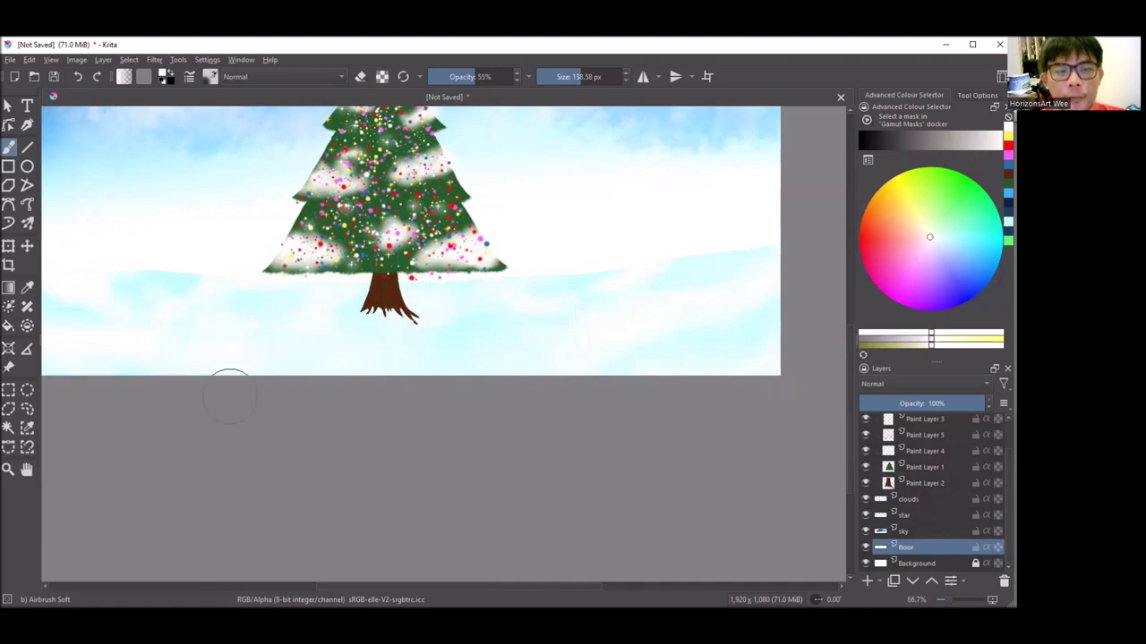
scroll(496, 358, down, 2)
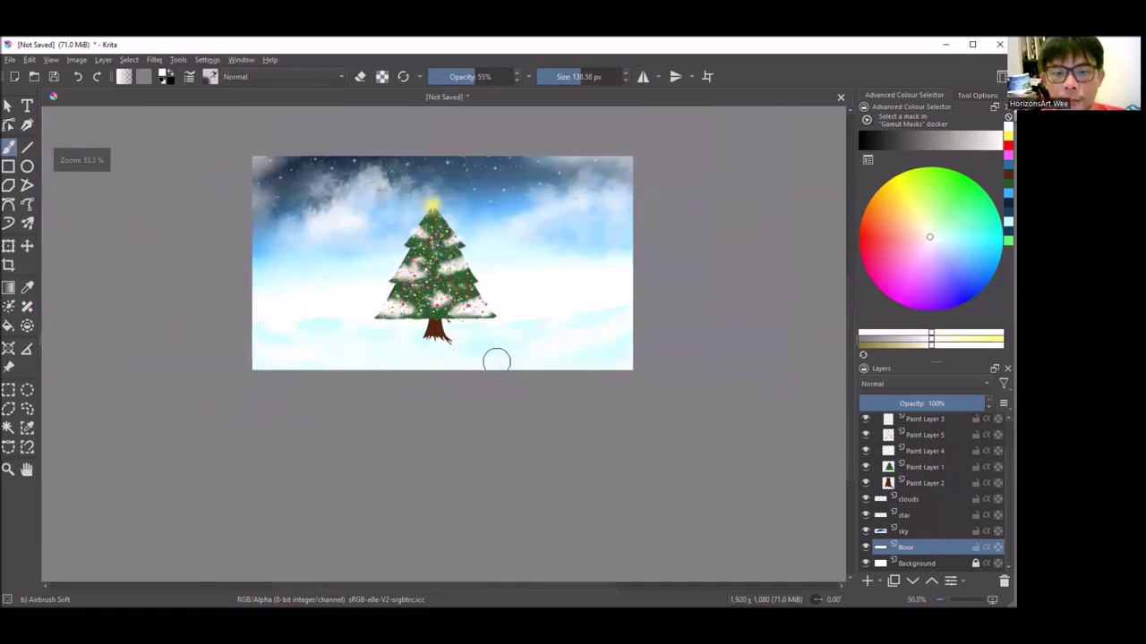
scroll(504, 334, up, 2)
scroll(506, 335, up, 1)
scroll(474, 300, down, 1)
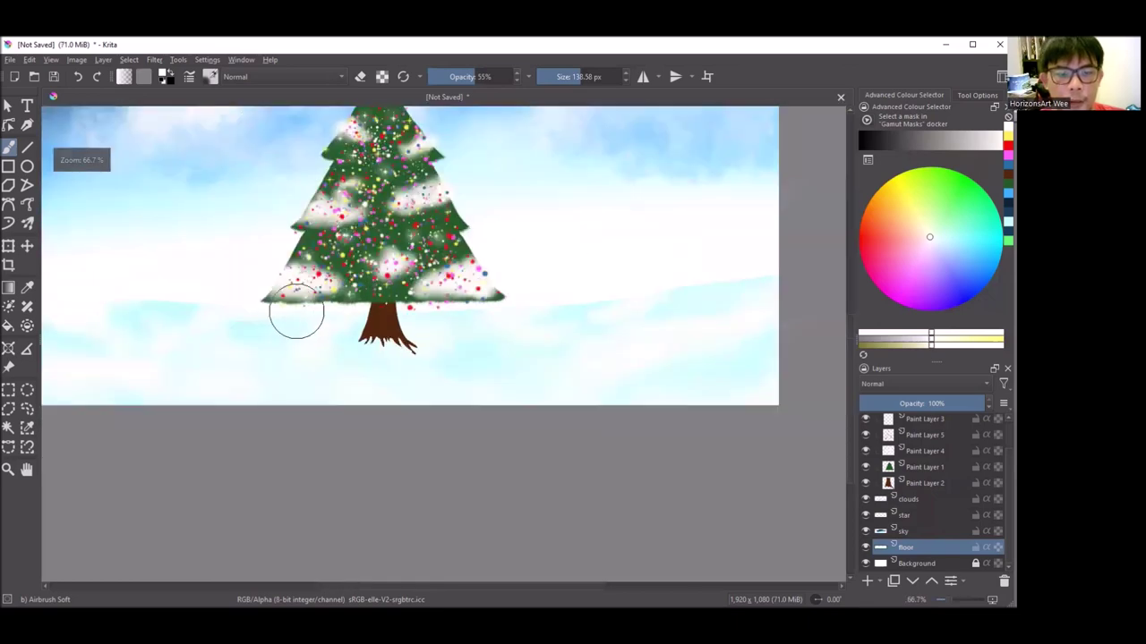
scroll(192, 295, down, 1)
scroll(411, 358, up, 1)
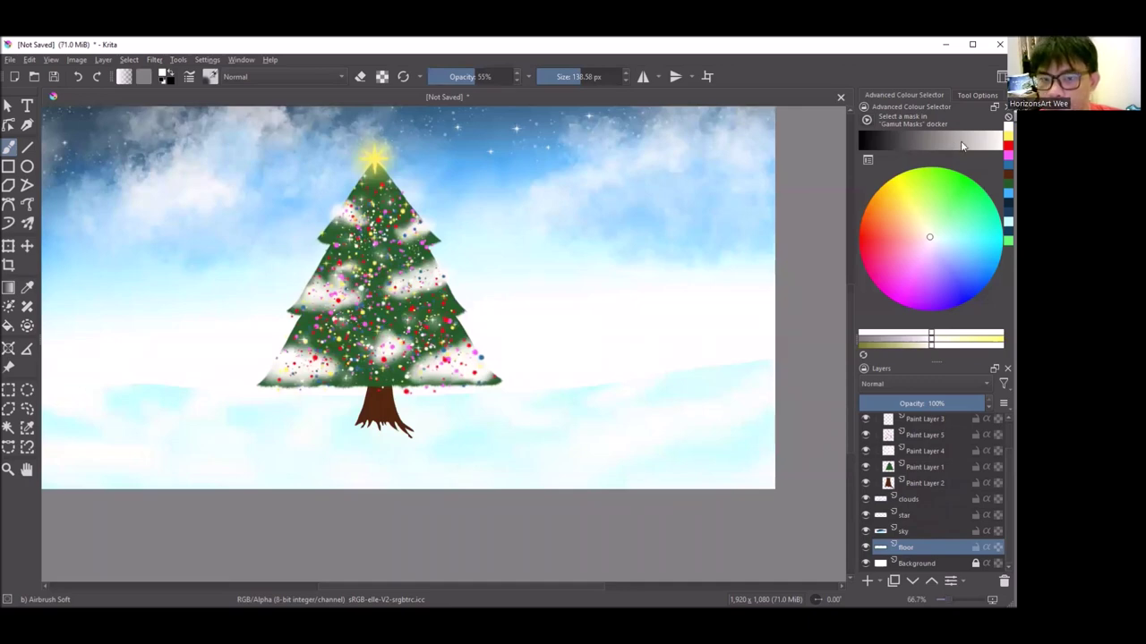
click(980, 261)
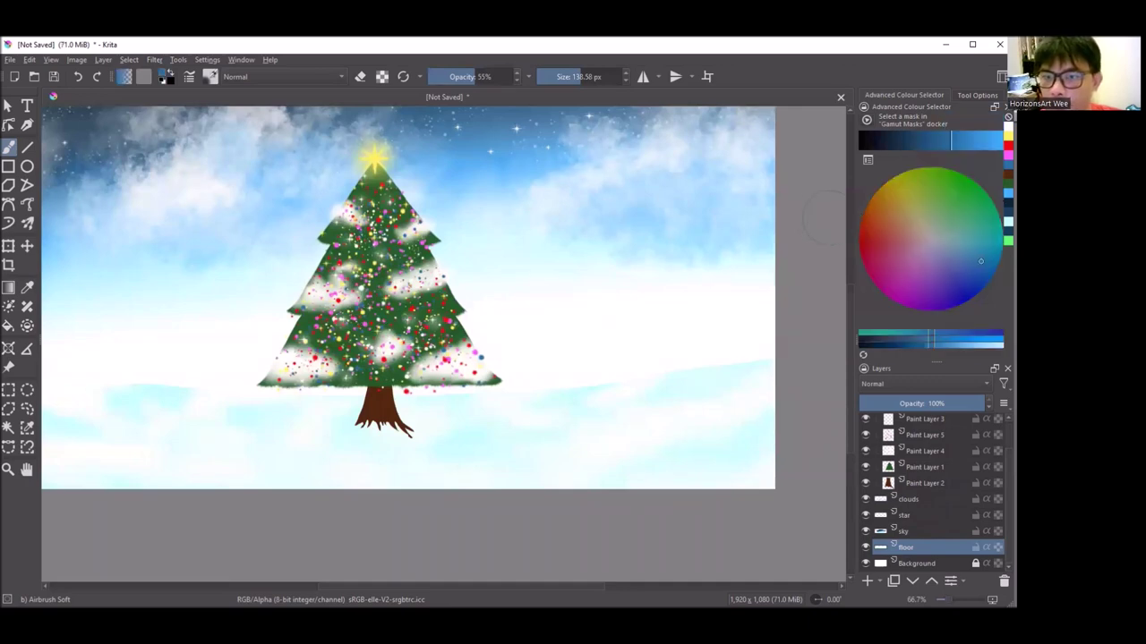
Airbrush a soft blue shadow beneath the trunk, redoing the first stroke.
mouse_move(394, 421)
mouse_down()
mouse_move(346, 427)
mouse_move(438, 439)
mouse_move(350, 435)
mouse_move(417, 433)
mouse_up()
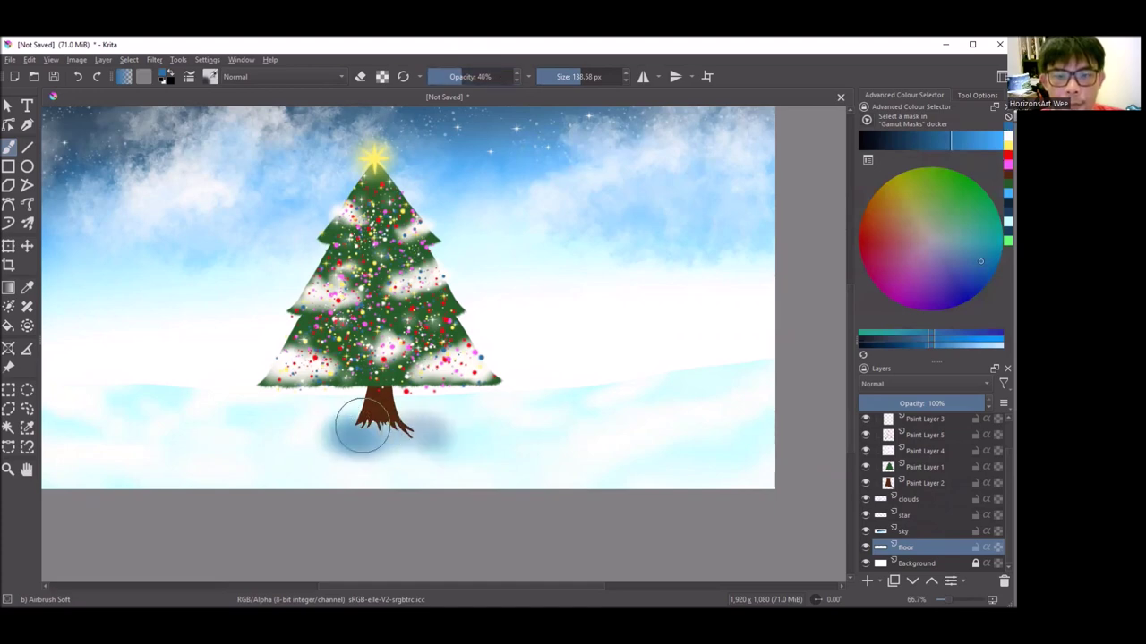
key(ctrl+z)
key(ctrl+z)
key(ctrl+z)
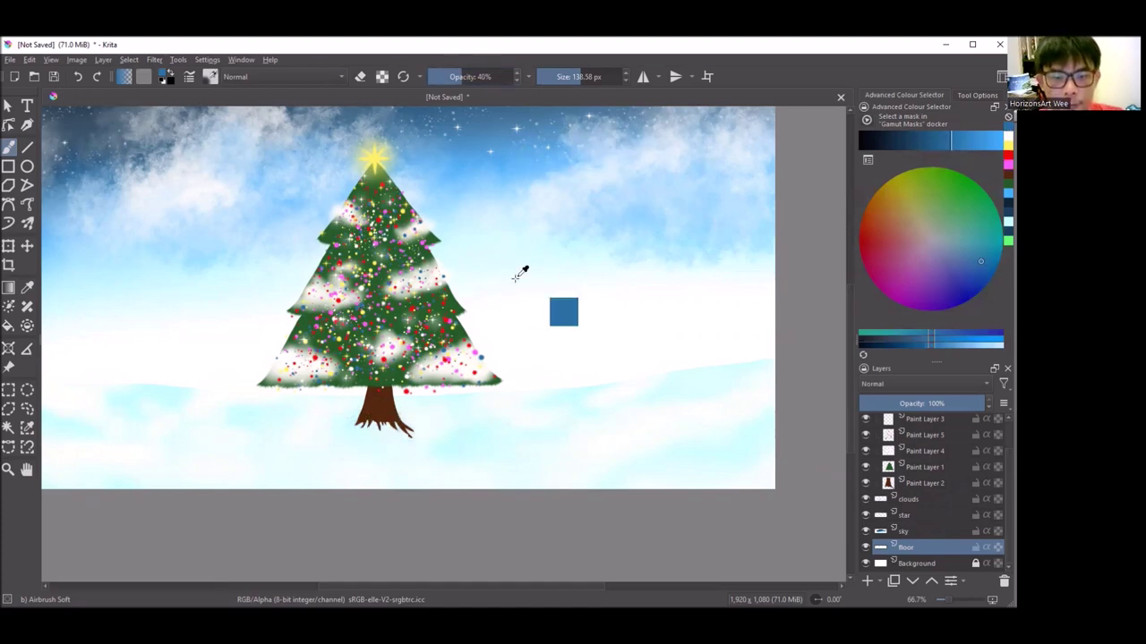
mouse_move(298, 470)
mouse_down()
mouse_move(330, 442)
mouse_move(468, 435)
mouse_move(335, 425)
mouse_move(427, 457)
mouse_move(379, 452)
mouse_move(463, 456)
mouse_move(370, 468)
mouse_move(466, 473)
mouse_move(379, 461)
mouse_move(417, 476)
mouse_move(461, 414)
mouse_move(309, 414)
mouse_move(342, 424)
mouse_move(284, 433)
mouse_move(386, 456)
mouse_move(463, 424)
mouse_move(389, 431)
mouse_move(429, 468)
mouse_move(511, 475)
mouse_up()
scroll(514, 468, down, 3)
scroll(403, 474, up, 3)
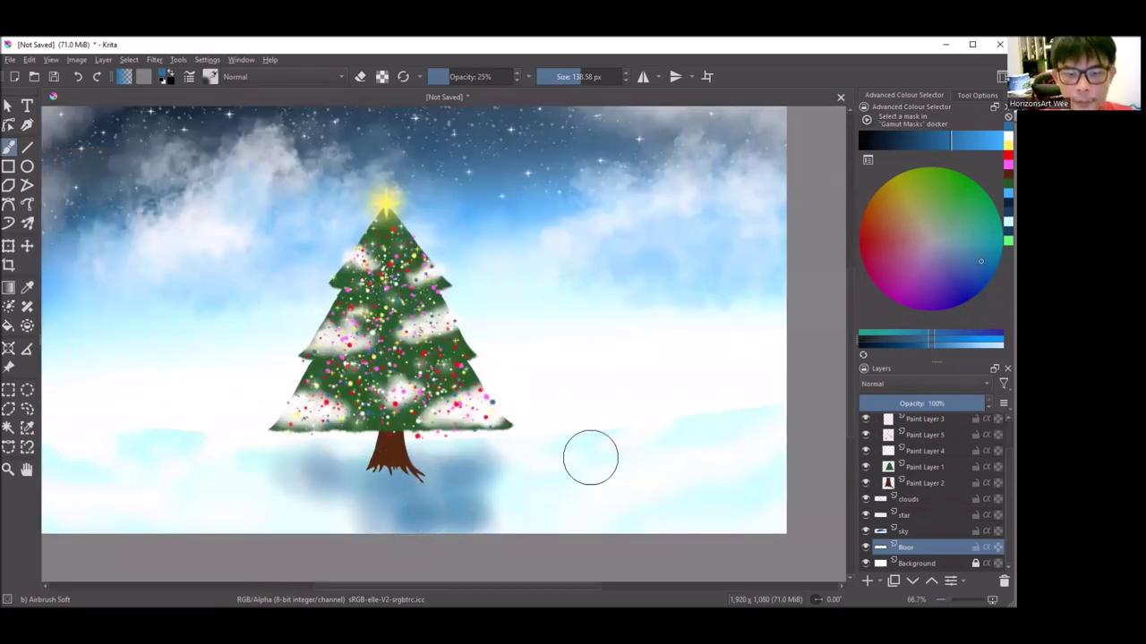
Lighten the shadow under the tree with white, then retouch it in light blue.
key(x)
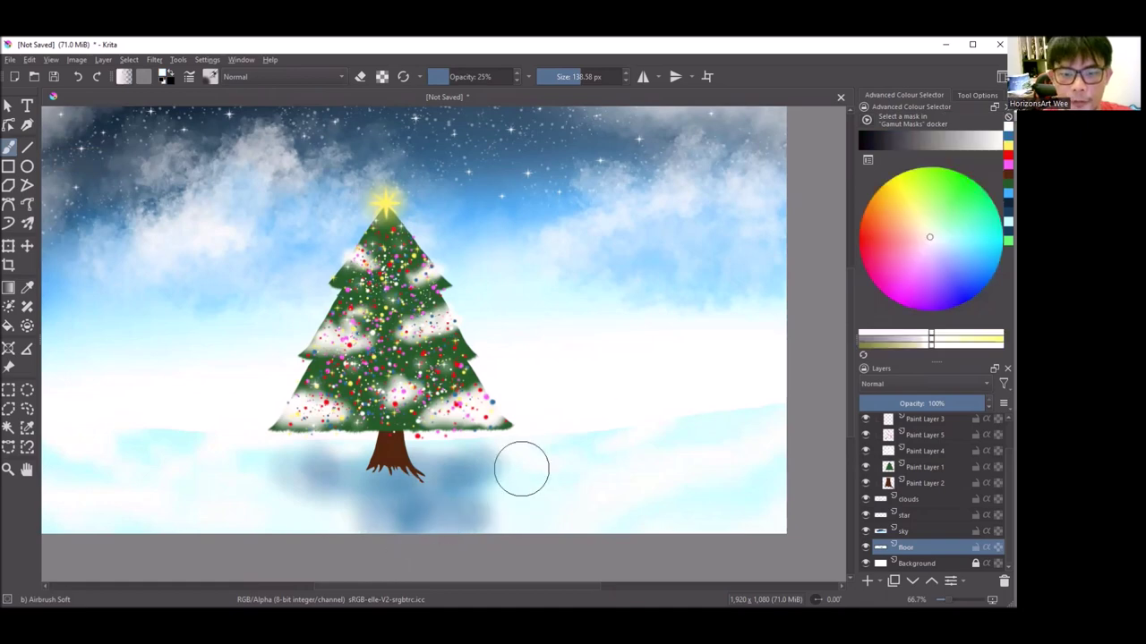
drag(455, 511, 441, 492)
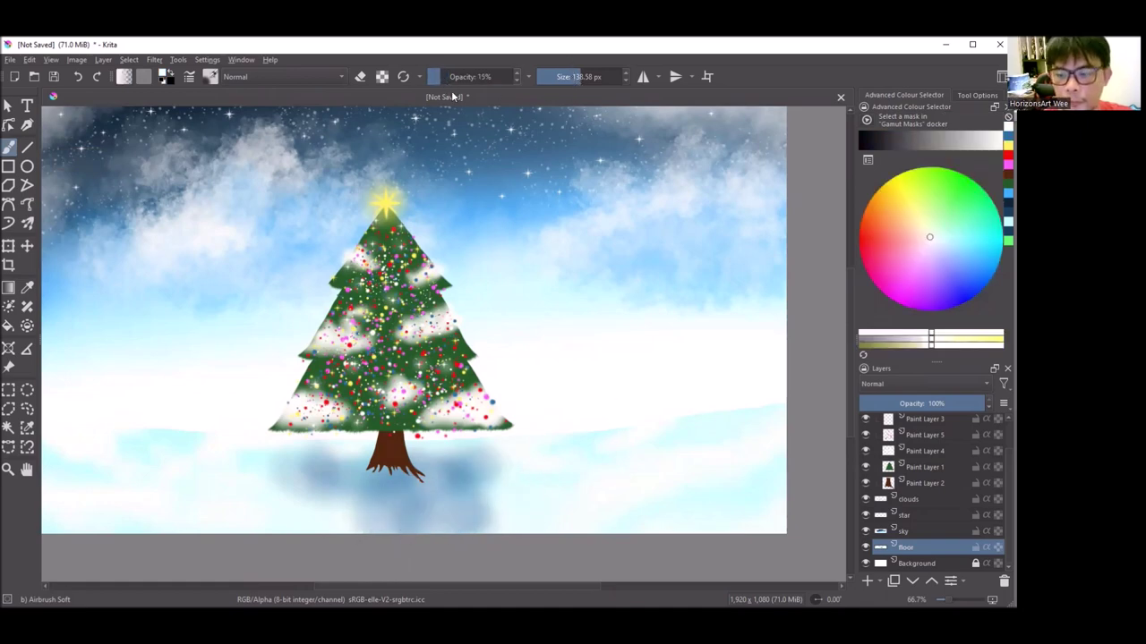
drag(430, 439, 449, 515)
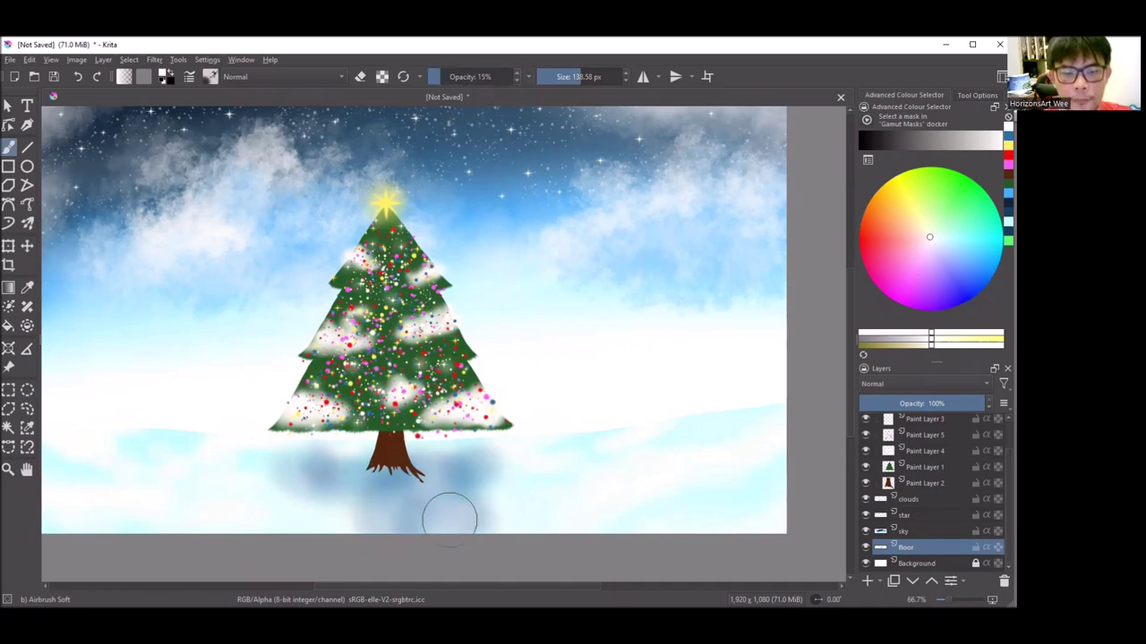
ctrl+click(416, 484)
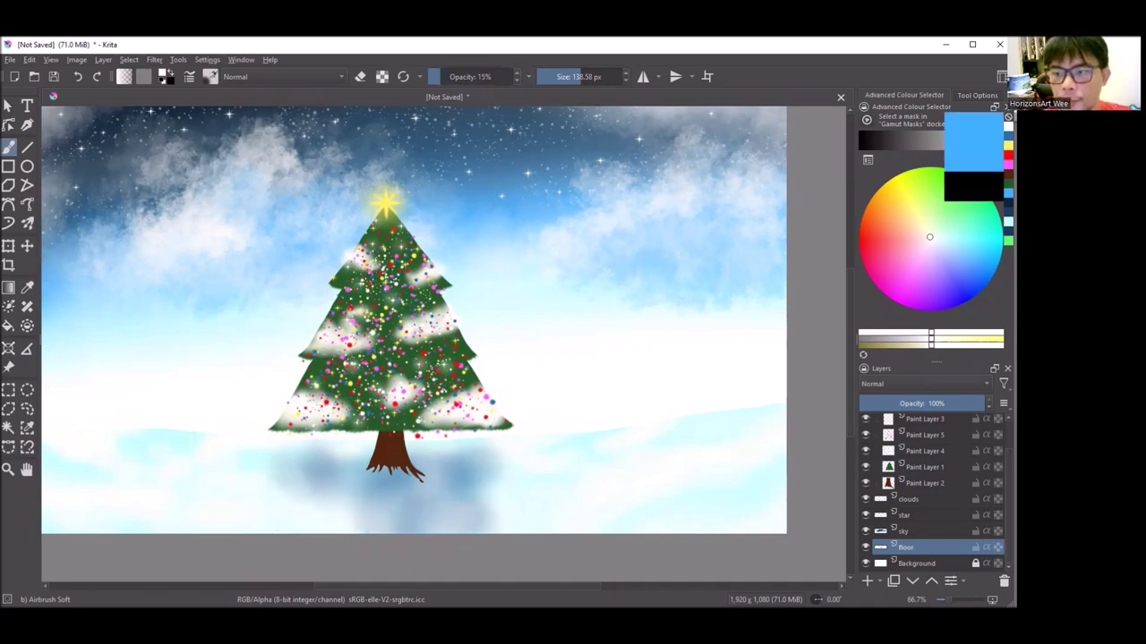
key(1)
mouse_move(416, 484)
mouse_down()
mouse_move(426, 478)
mouse_move(471, 524)
mouse_move(354, 461)
mouse_move(230, 517)
mouse_move(378, 529)
mouse_move(342, 446)
mouse_up()
scroll(371, 425, down, 3)
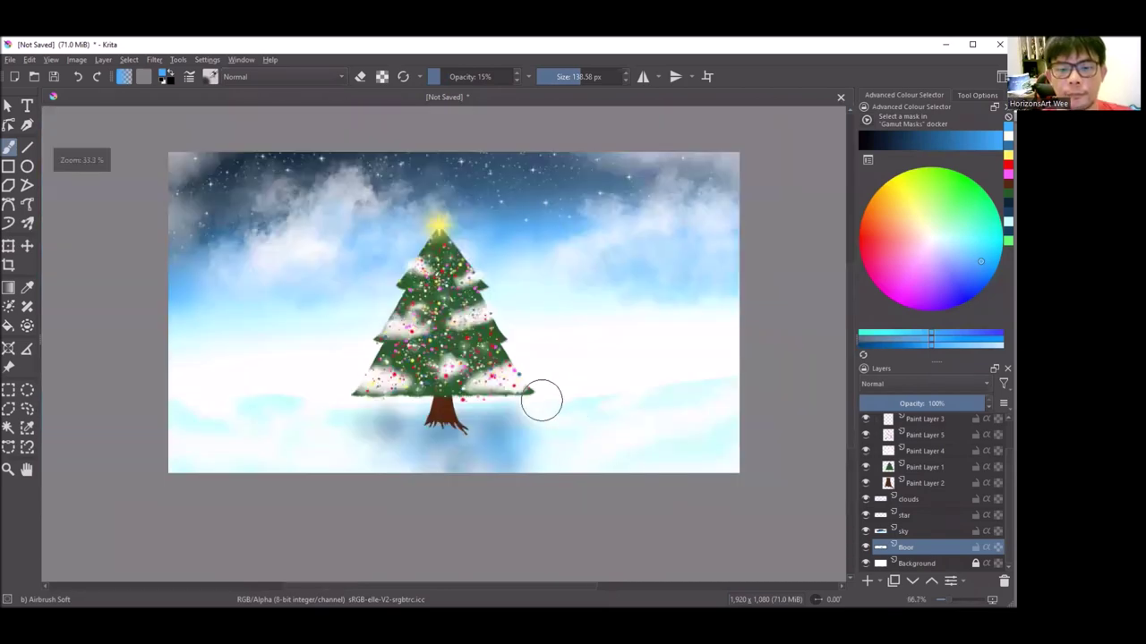
scroll(540, 397, down, 1)
scroll(532, 429, up, 2)
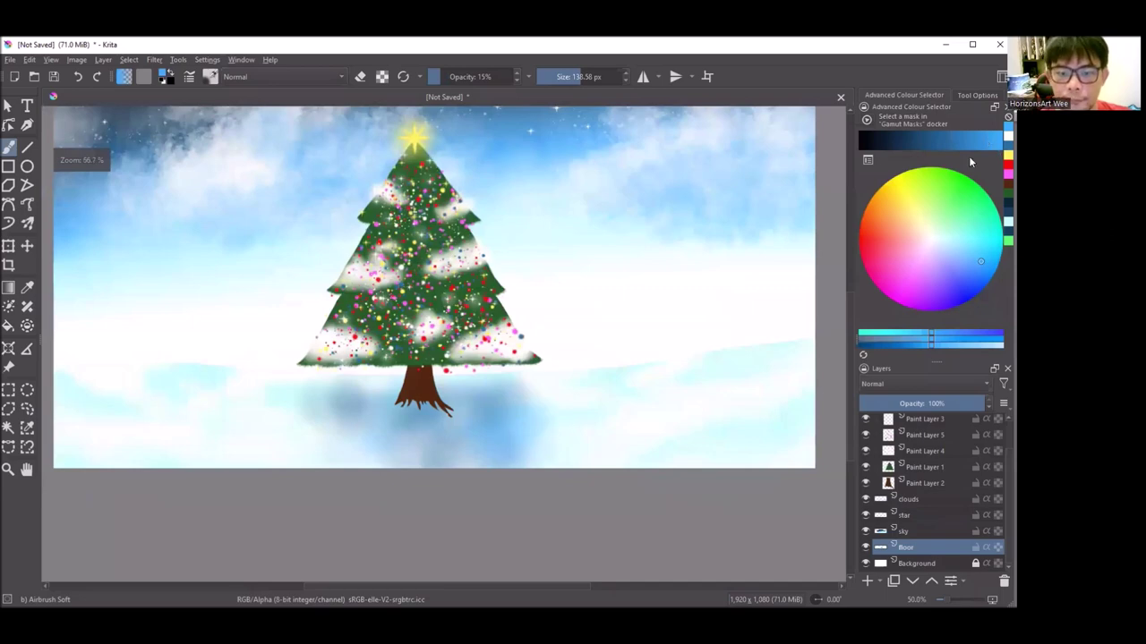
Brighten the snow just below the tree with a near-white airbrush stroke.
ctrl+click(435, 441)
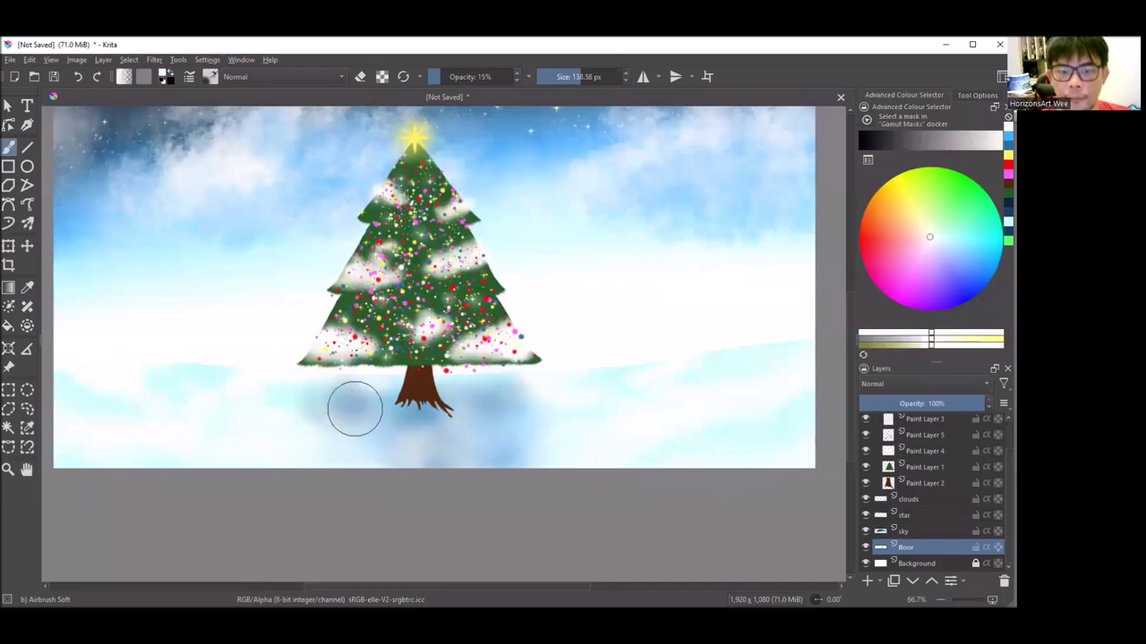
drag(343, 391, 525, 459)
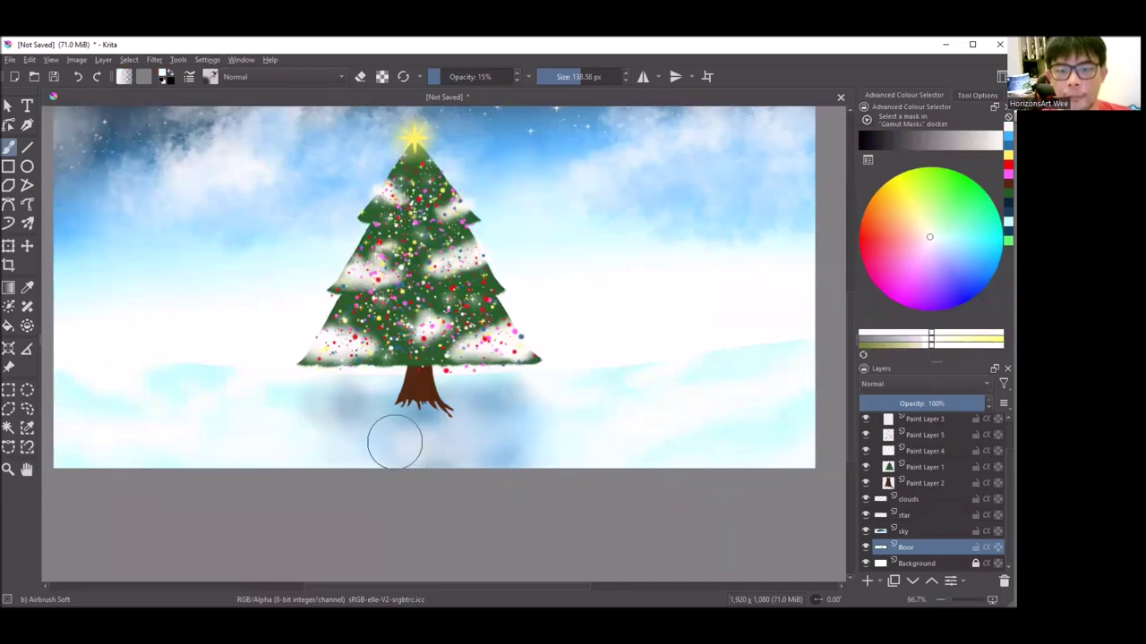
scroll(582, 413, down, 1)
scroll(537, 408, up, 1)
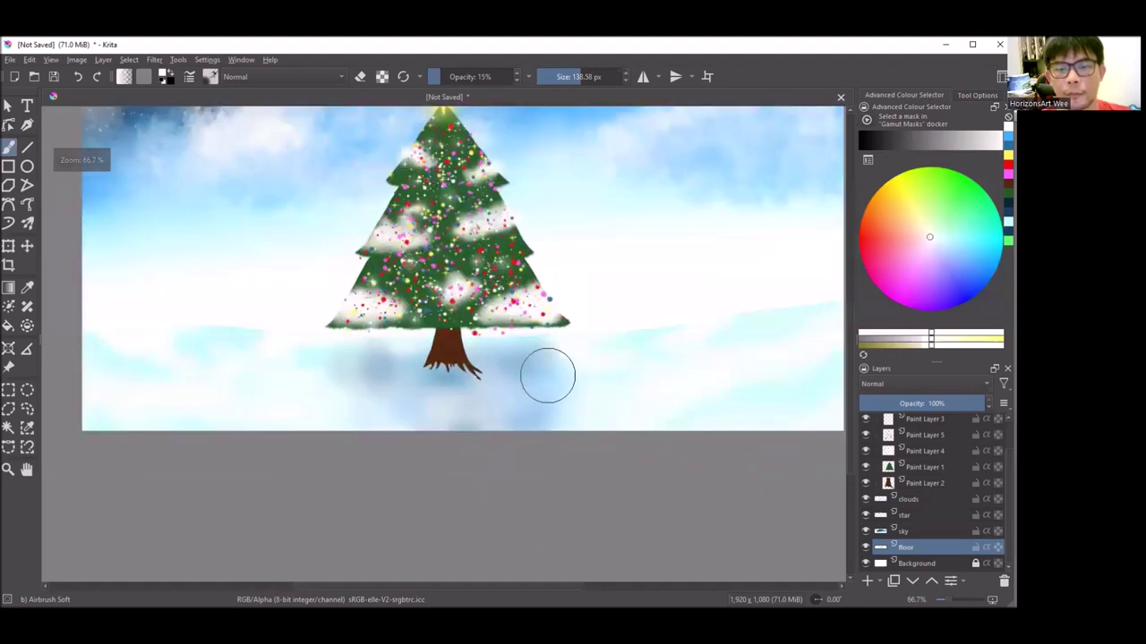
scroll(555, 356, down, 3)
scroll(540, 397, up, 3)
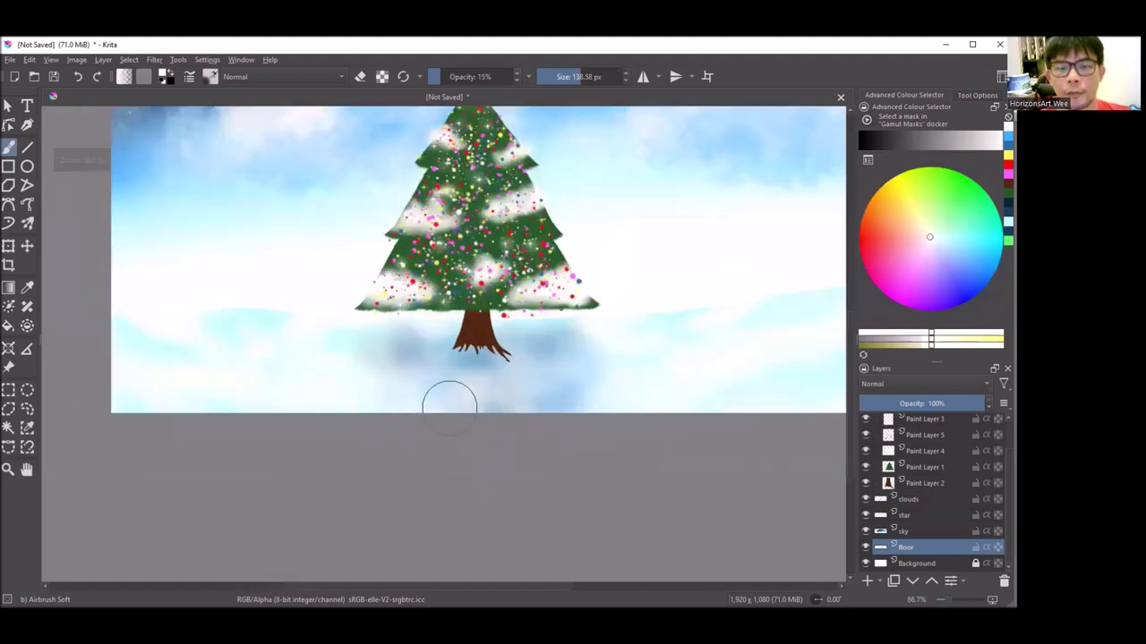
scroll(449, 407, down, 2)
scroll(606, 404, up, 2)
scroll(466, 376, up, 2)
scroll(384, 358, down, 1)
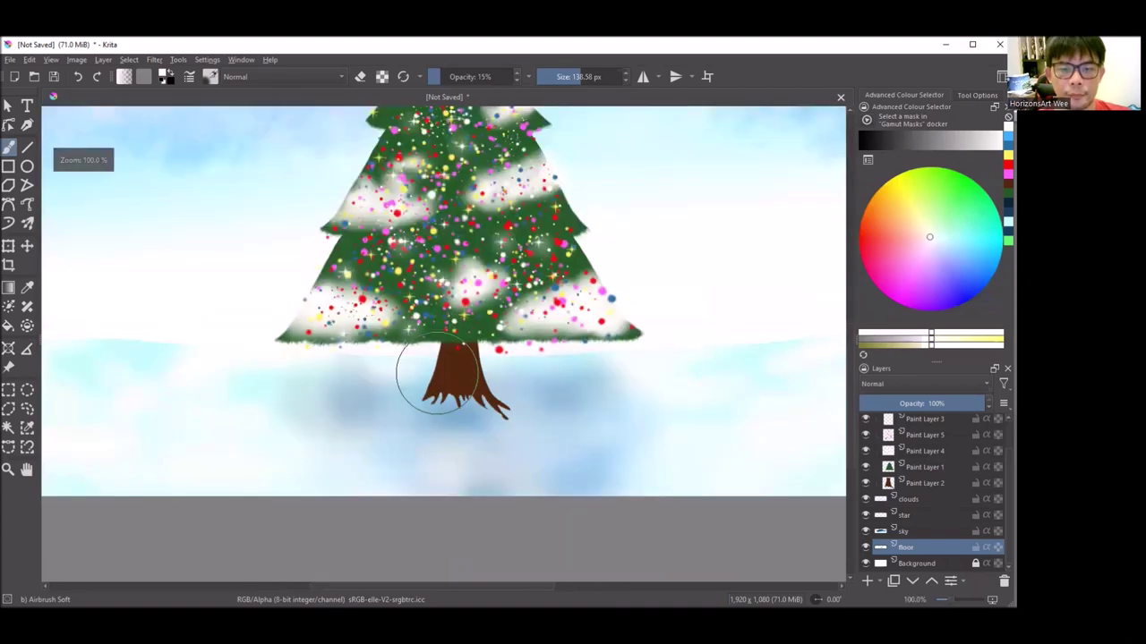
scroll(437, 374, down, 2)
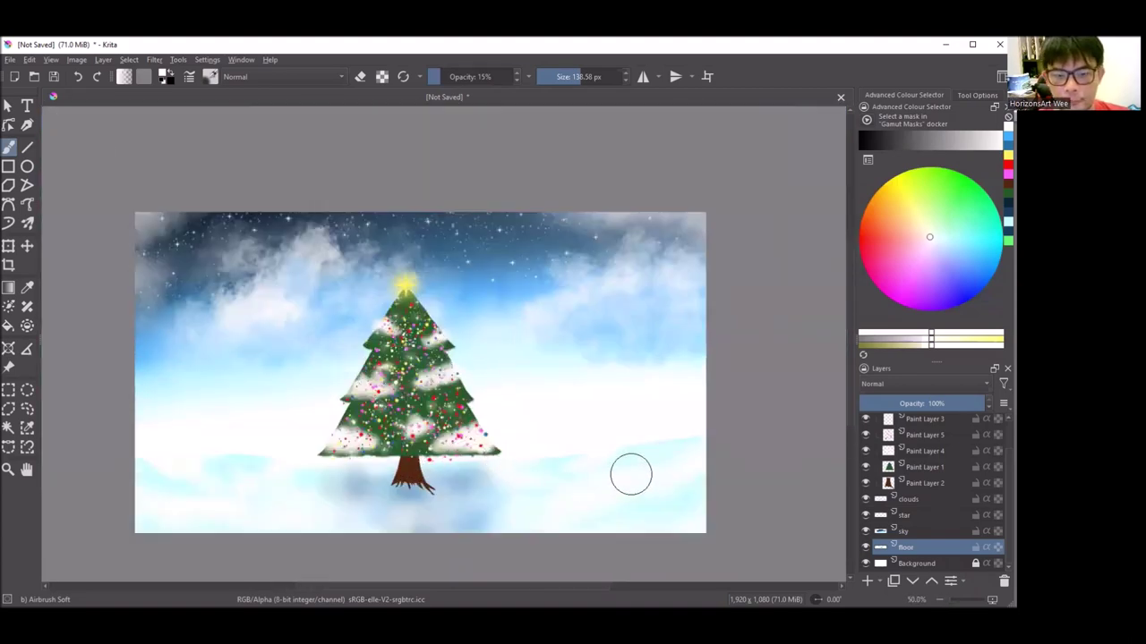
scroll(936, 494, up, 2)
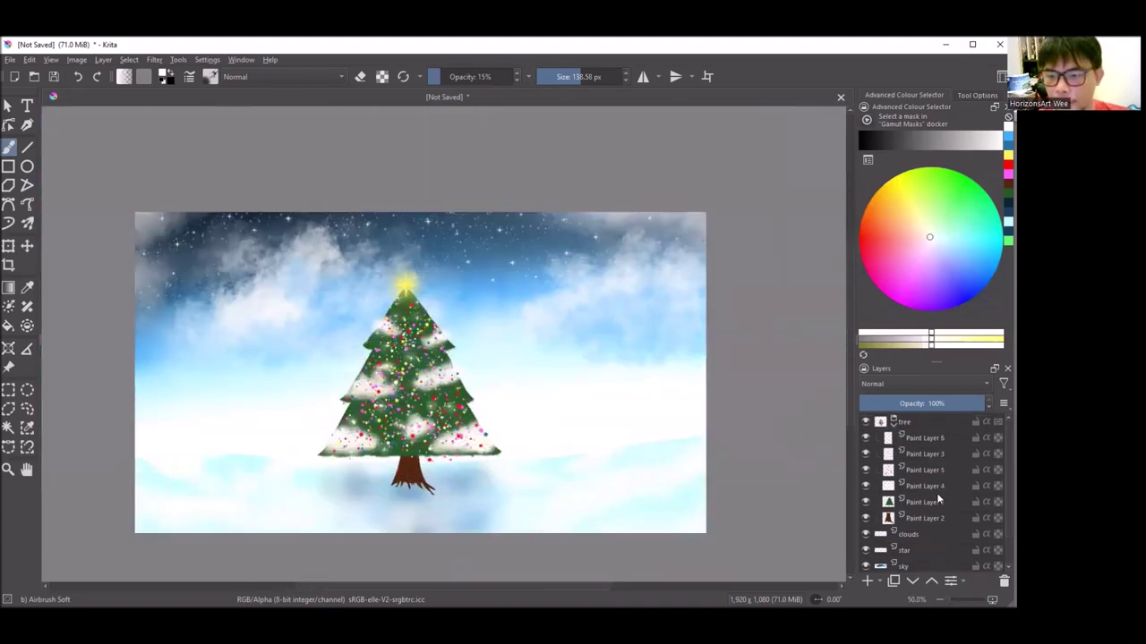
Select Paint Layer 6 in the tree group.
click(926, 439)
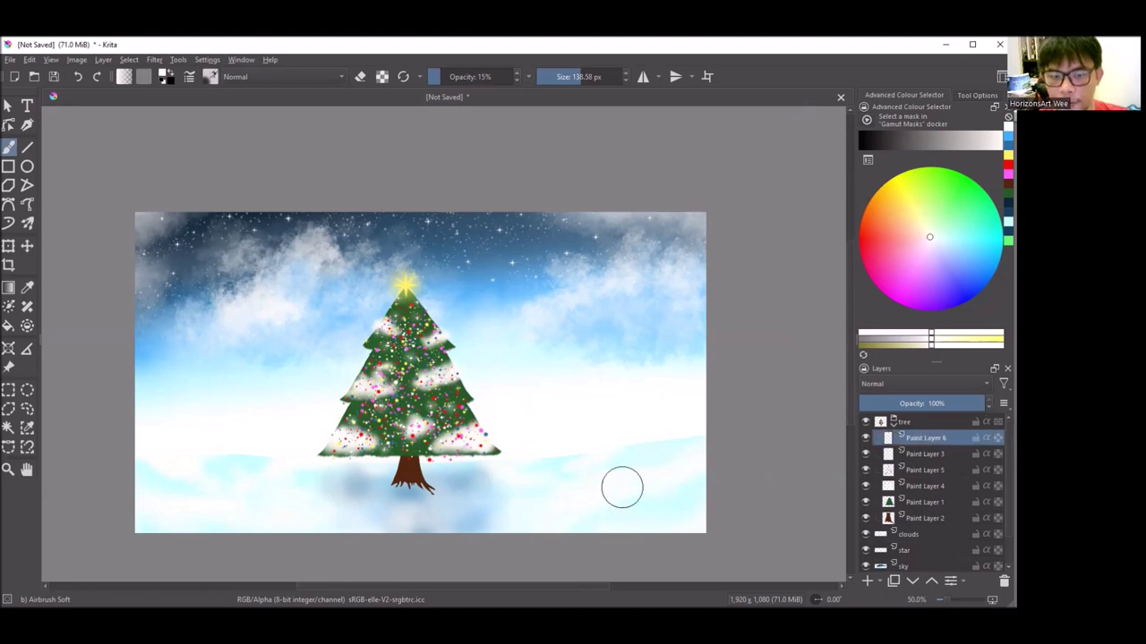
scroll(374, 529, up, 1)
scroll(486, 439, up, 1)
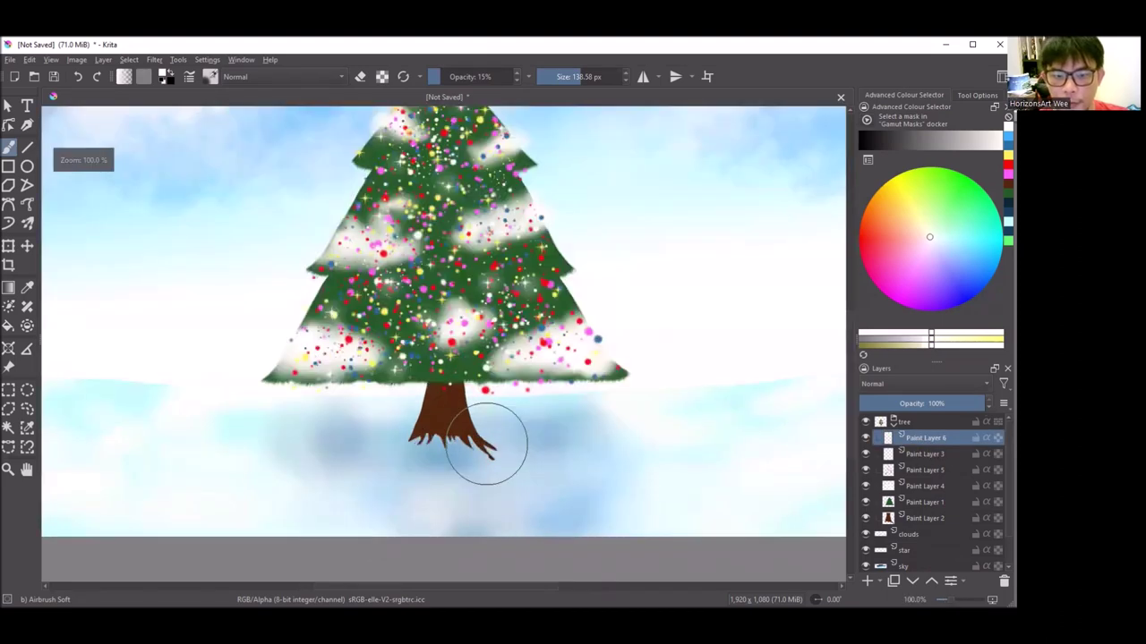
scroll(473, 439, up, 1)
scroll(466, 438, up, 2)
scroll(466, 438, down, 4)
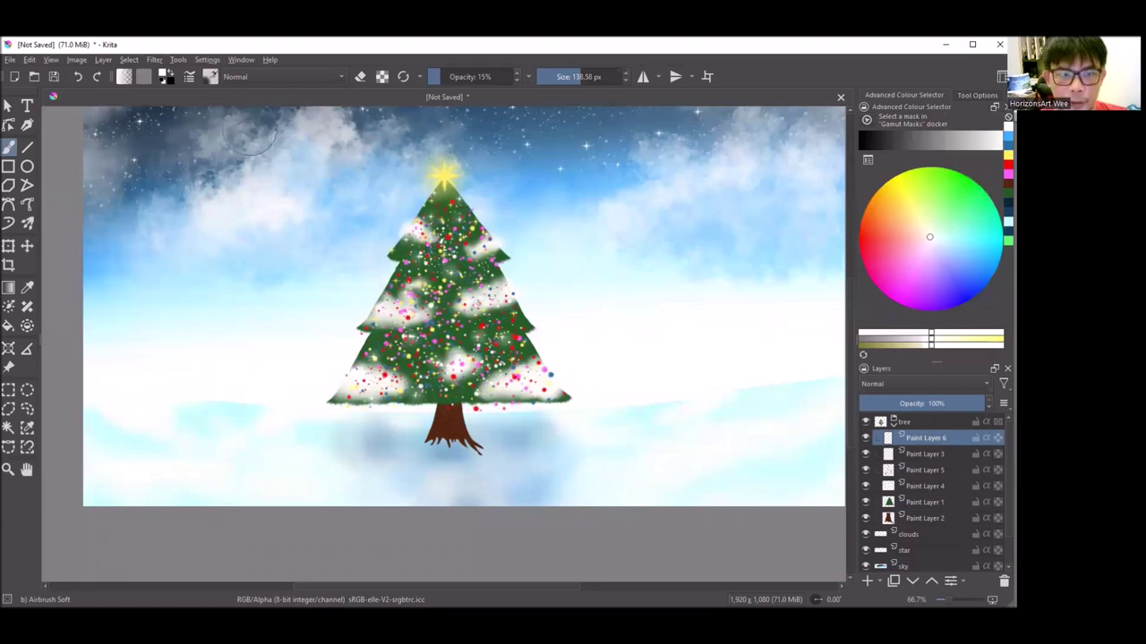
Pick the Basic-5 Size brush from the pop-up palette and test a white stroke.
right_click(324, 167)
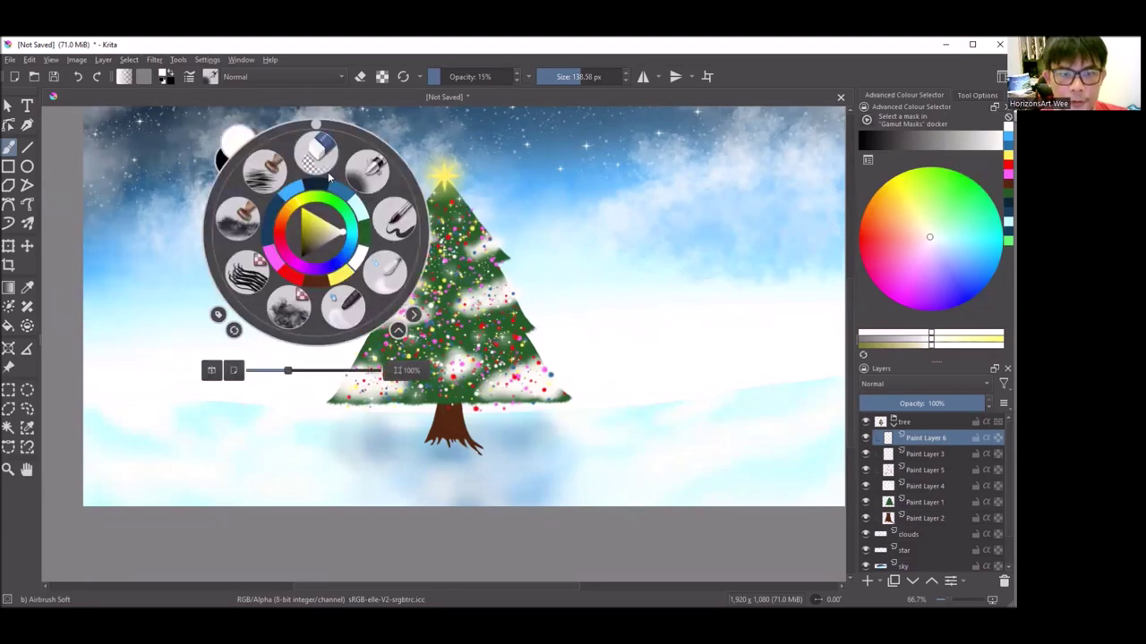
click(385, 218)
scroll(435, 447, up, 2)
scroll(435, 447, up, 1)
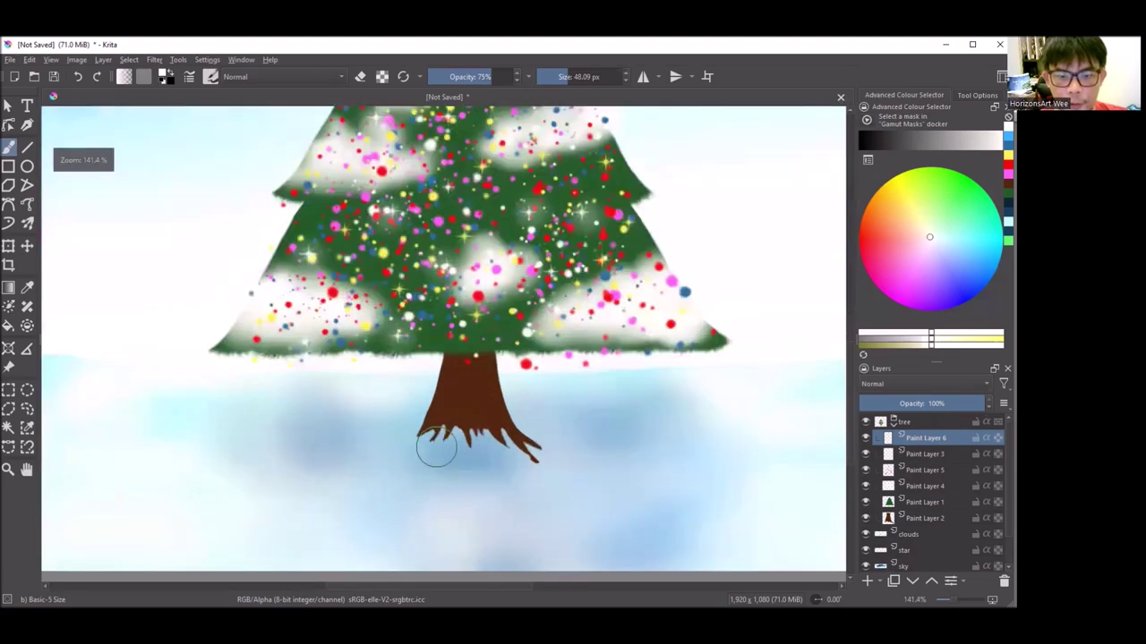
scroll(435, 448, up, 1)
drag(329, 448, 435, 427)
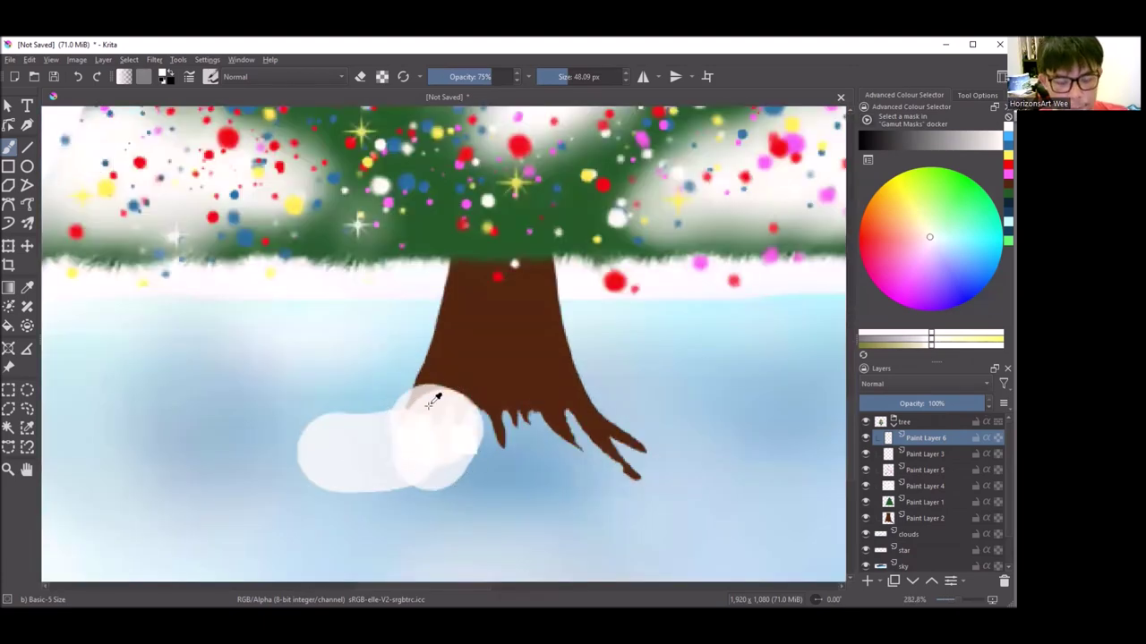
key(ctrl+z)
Raise the brush opacity to 100% and enlarge the brush for the snow.
click(512, 77)
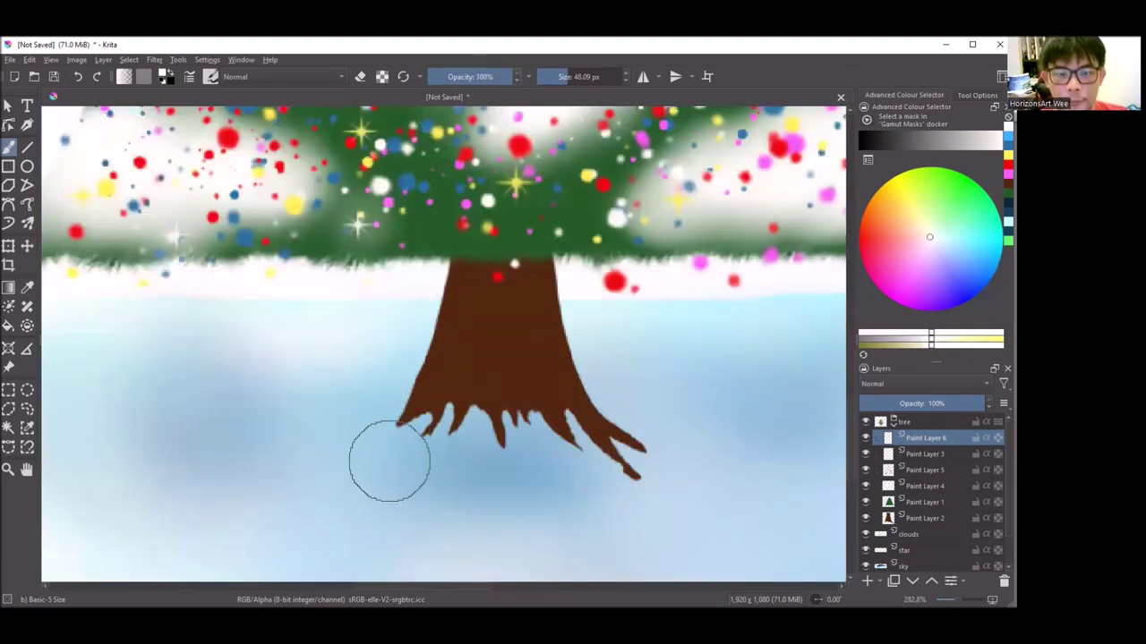
key(minus)
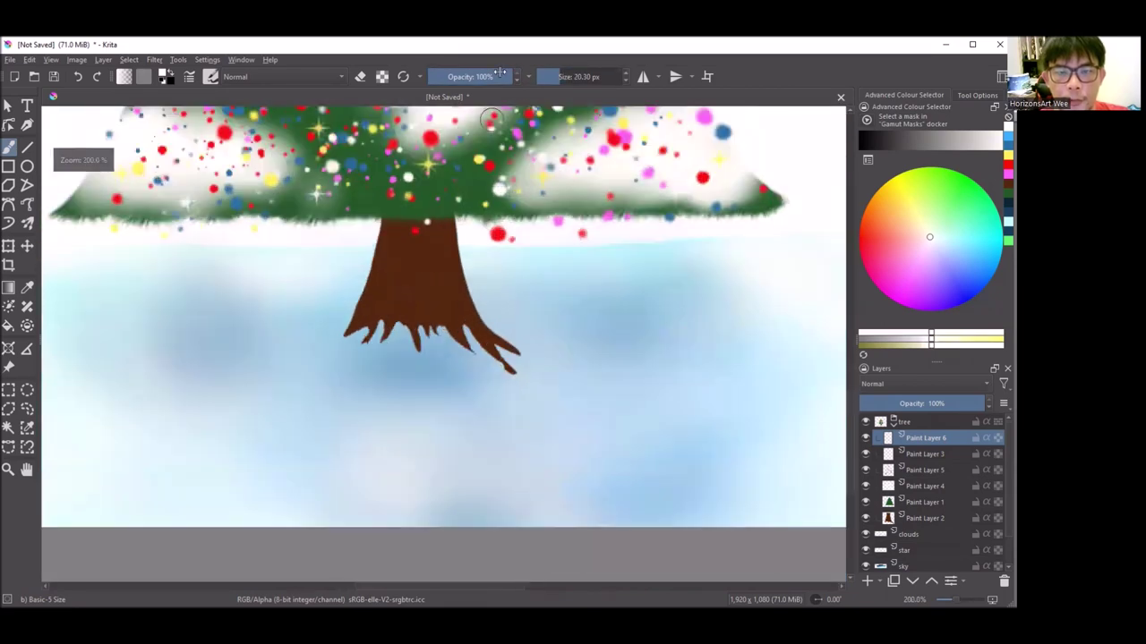
click(563, 76)
scroll(439, 358, up, 1)
scroll(439, 358, up, 1)
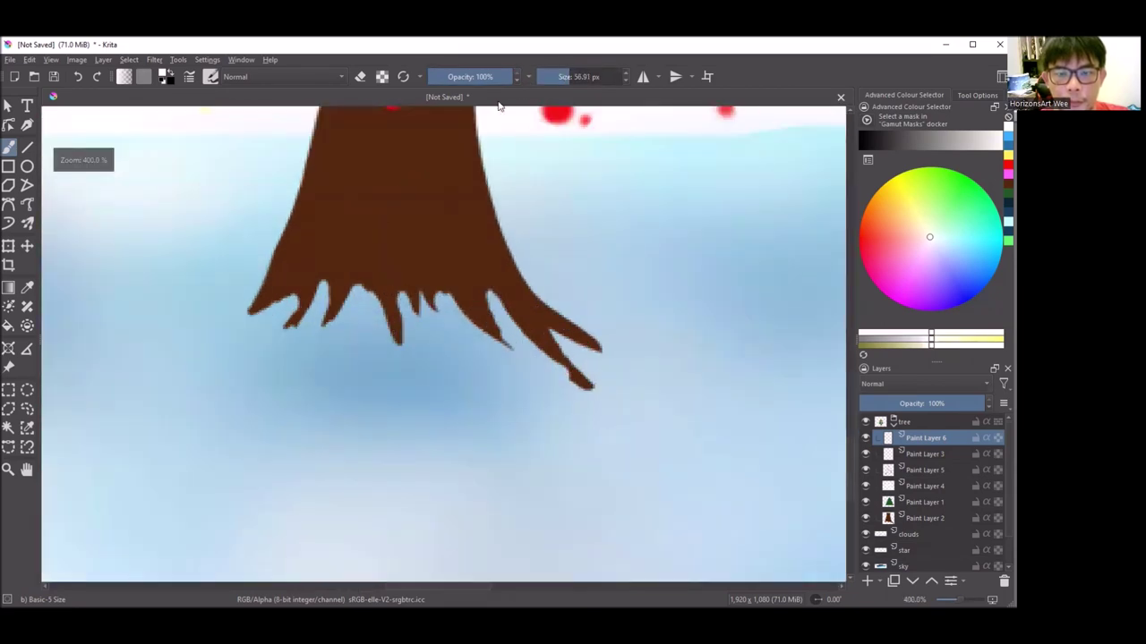
click(562, 76)
drag(563, 76, 550, 76)
Paint a white snow band below the trunk roots, extending it left and right.
drag(439, 339, 537, 380)
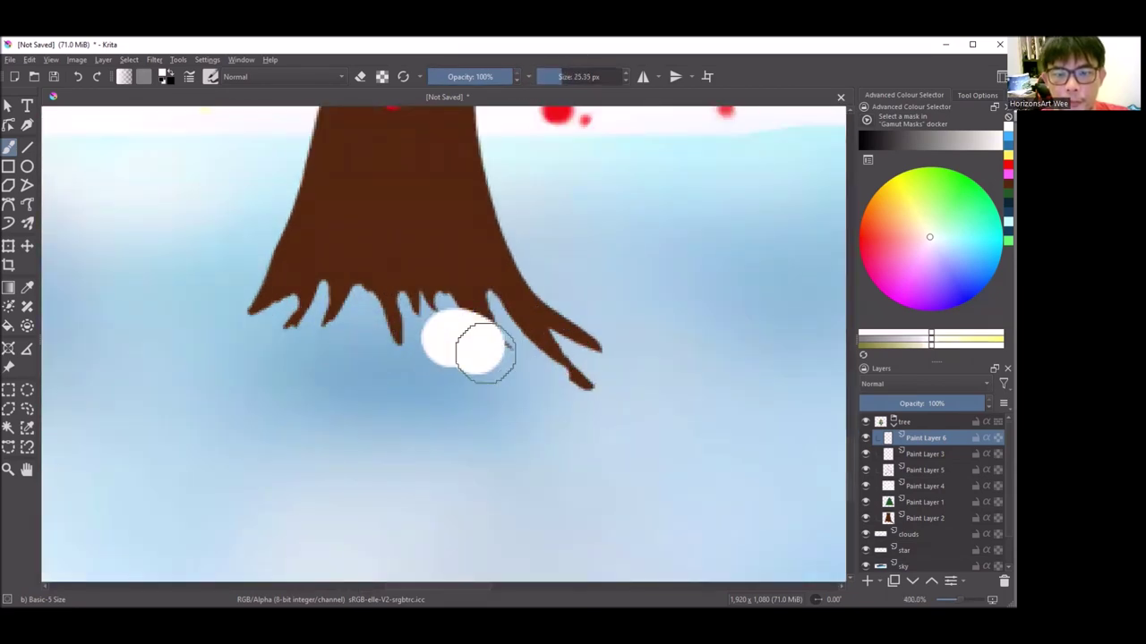
drag(537, 336, 720, 381)
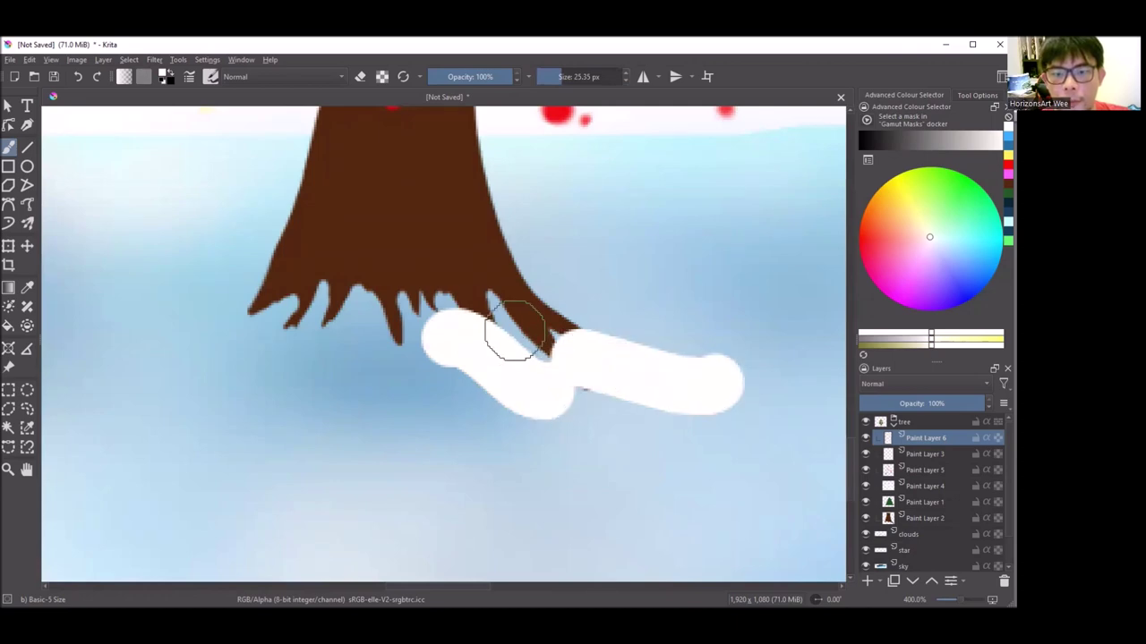
drag(371, 302, 308, 353)
mouse_move(296, 299)
mouse_down()
mouse_move(199, 336)
mouse_move(391, 358)
mouse_move(429, 376)
mouse_move(478, 362)
mouse_move(448, 384)
mouse_move(233, 363)
mouse_move(187, 315)
mouse_move(214, 314)
mouse_move(138, 307)
mouse_move(153, 287)
mouse_up()
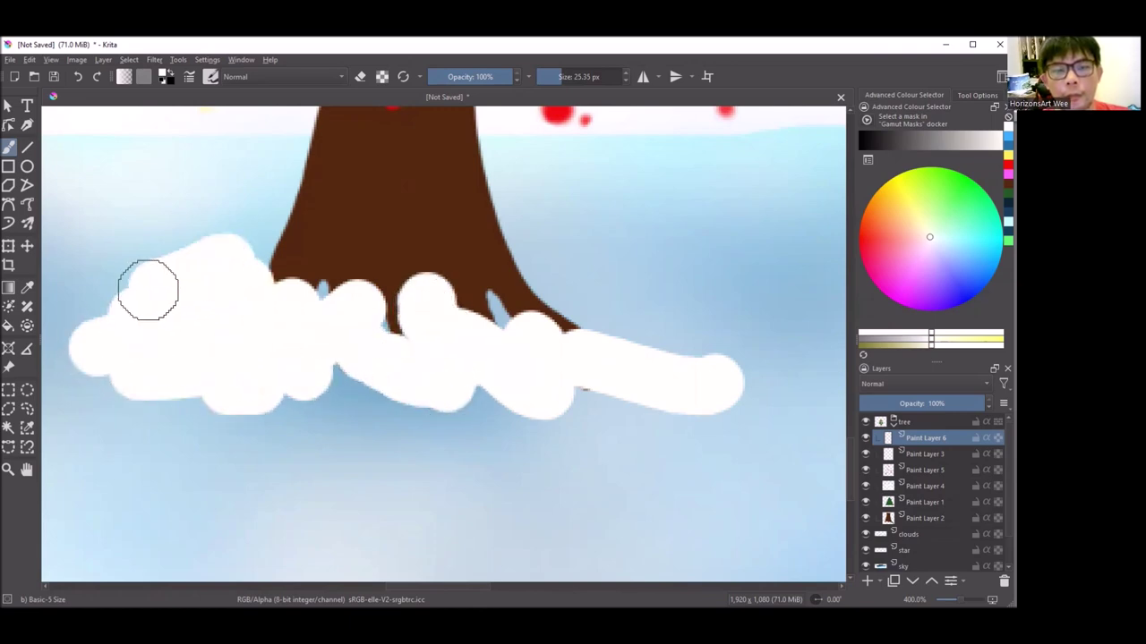
Soften the snow pile with a blur brush preset.
right_click(442, 309)
click(484, 374)
mouse_move(524, 358)
mouse_down()
mouse_move(675, 384)
mouse_move(714, 350)
mouse_move(527, 402)
mouse_move(609, 338)
mouse_move(511, 335)
mouse_move(524, 361)
mouse_move(449, 308)
mouse_move(435, 328)
mouse_move(379, 310)
mouse_move(424, 277)
mouse_move(305, 296)
mouse_move(254, 264)
mouse_move(256, 220)
mouse_move(117, 281)
mouse_up()
scroll(257, 301, down, 3)
scroll(257, 301, up, 1)
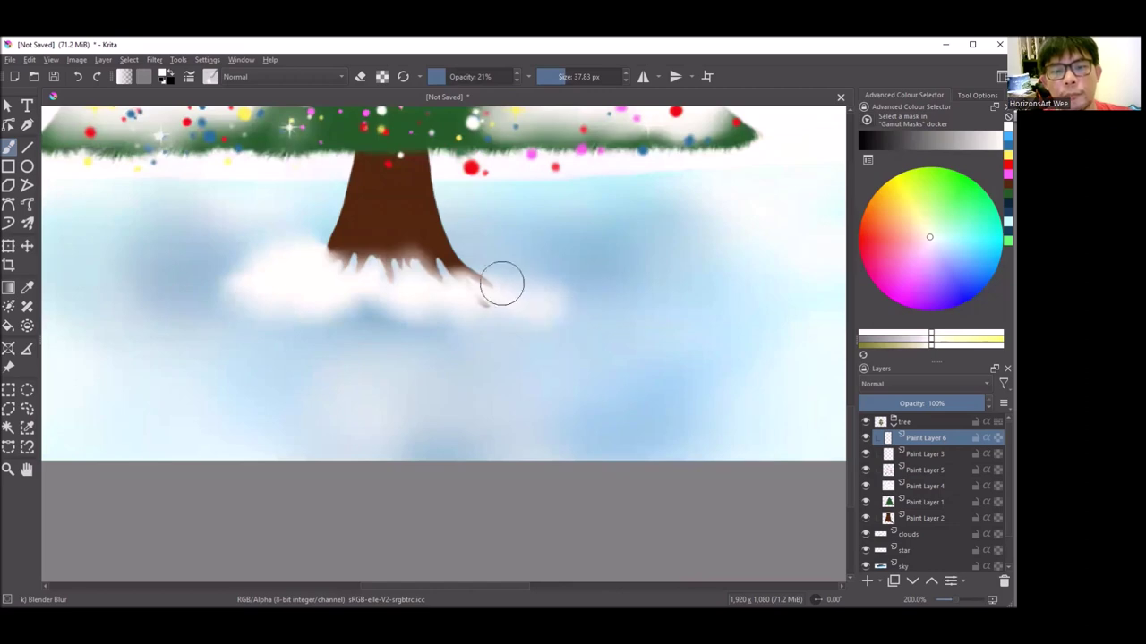
scroll(479, 291, up, 1)
scroll(397, 281, down, 1)
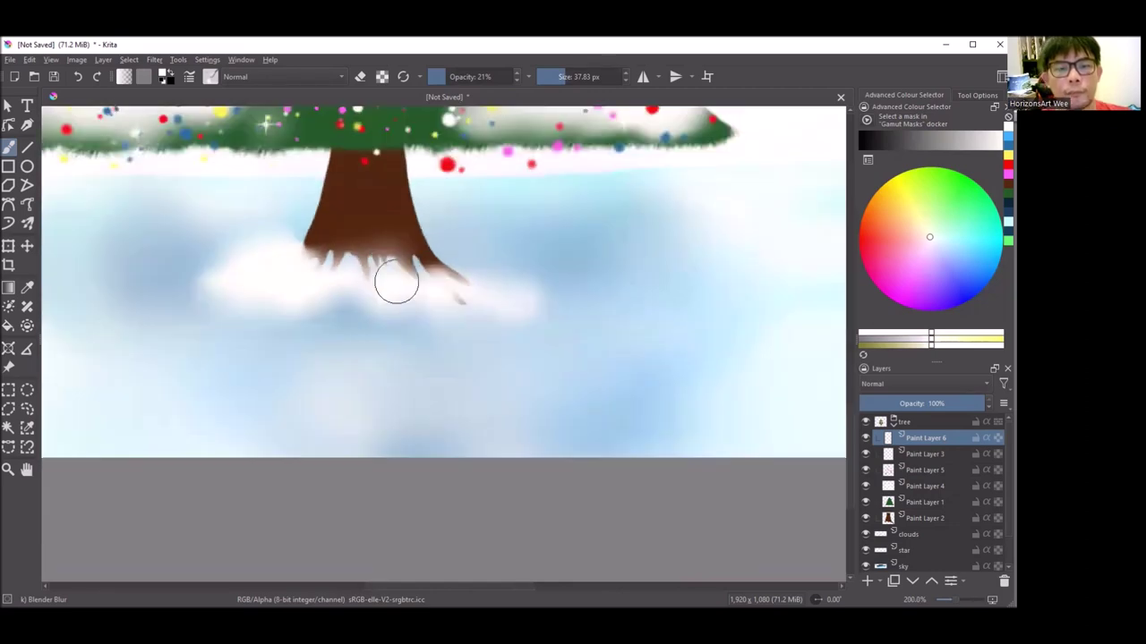
scroll(396, 281, down, 2)
scroll(409, 254, up, 3)
Cover the root area with more white snow using the hard round brush.
right_click(409, 253)
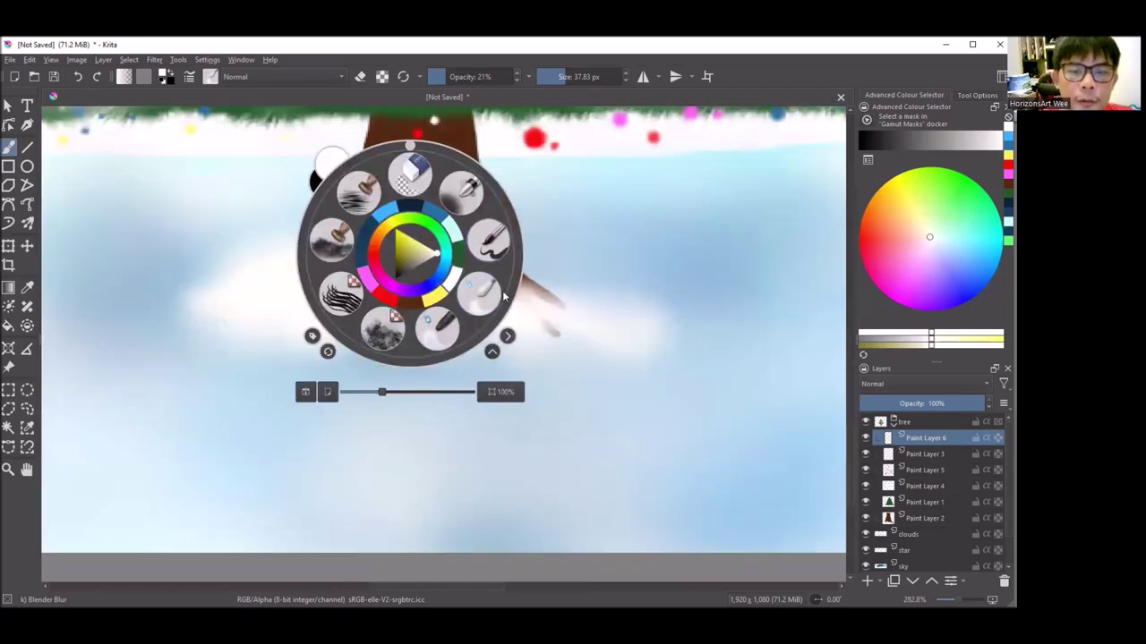
click(487, 237)
drag(456, 269, 345, 299)
mouse_move(436, 277)
mouse_down()
mouse_move(507, 289)
mouse_move(546, 324)
mouse_up()
Blend the trunk base and snow edges with the blur brush, then view at 100%.
right_click(557, 294)
click(626, 333)
mouse_move(486, 248)
mouse_down()
mouse_move(325, 271)
mouse_move(463, 248)
mouse_move(496, 259)
mouse_move(379, 266)
mouse_move(445, 268)
mouse_move(447, 305)
mouse_move(504, 345)
mouse_up()
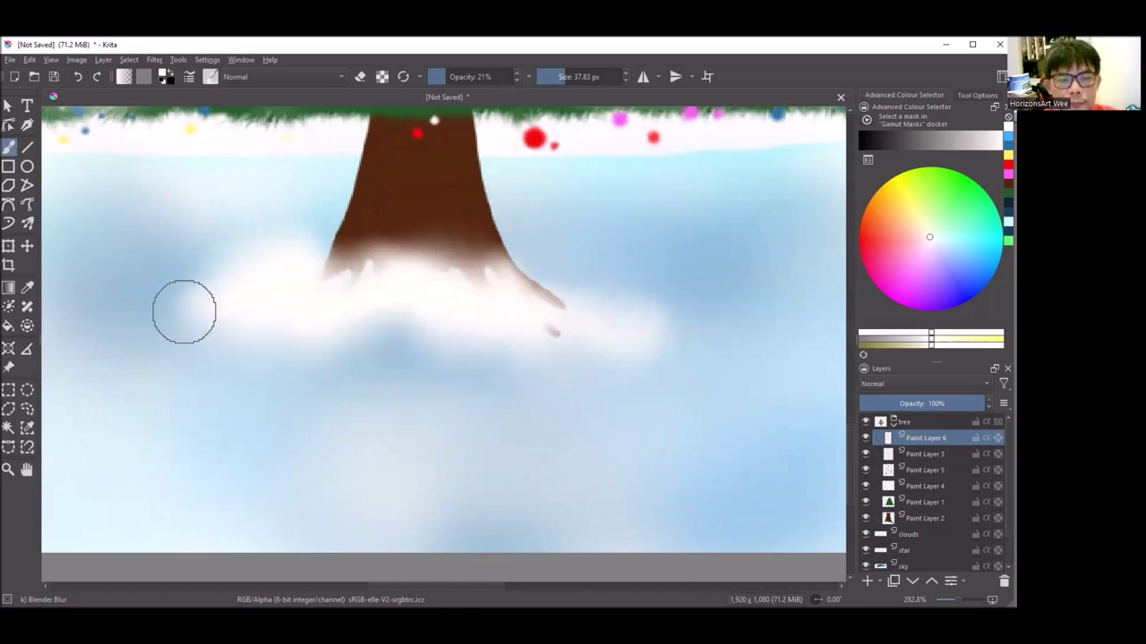
scroll(340, 340, down, 8)
scroll(313, 304, up, 8)
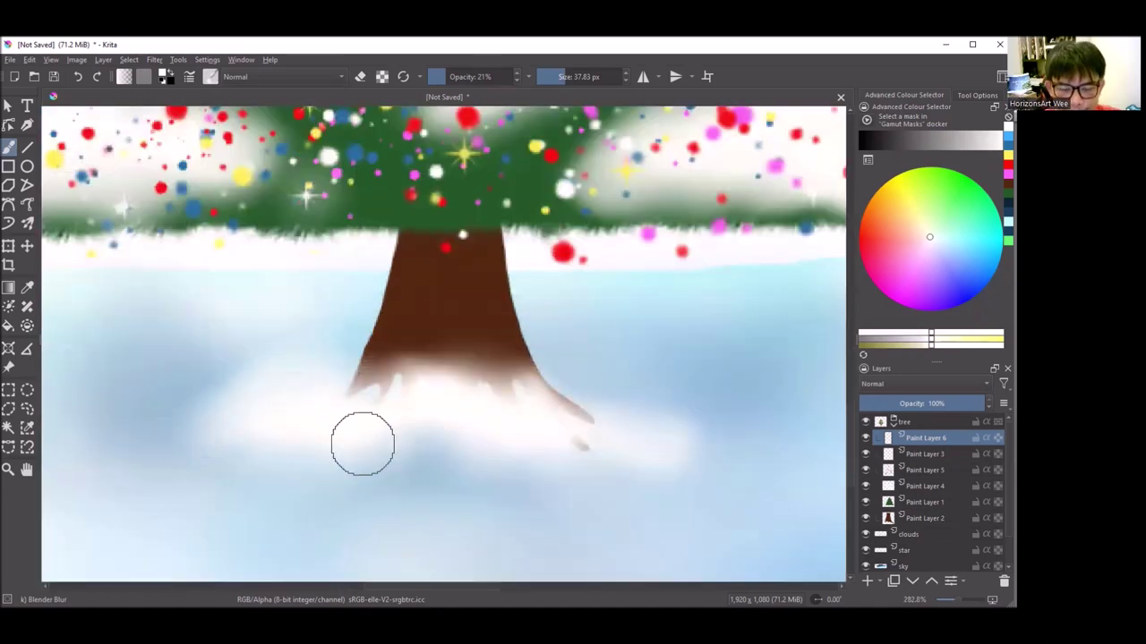
drag(558, 389, 591, 422)
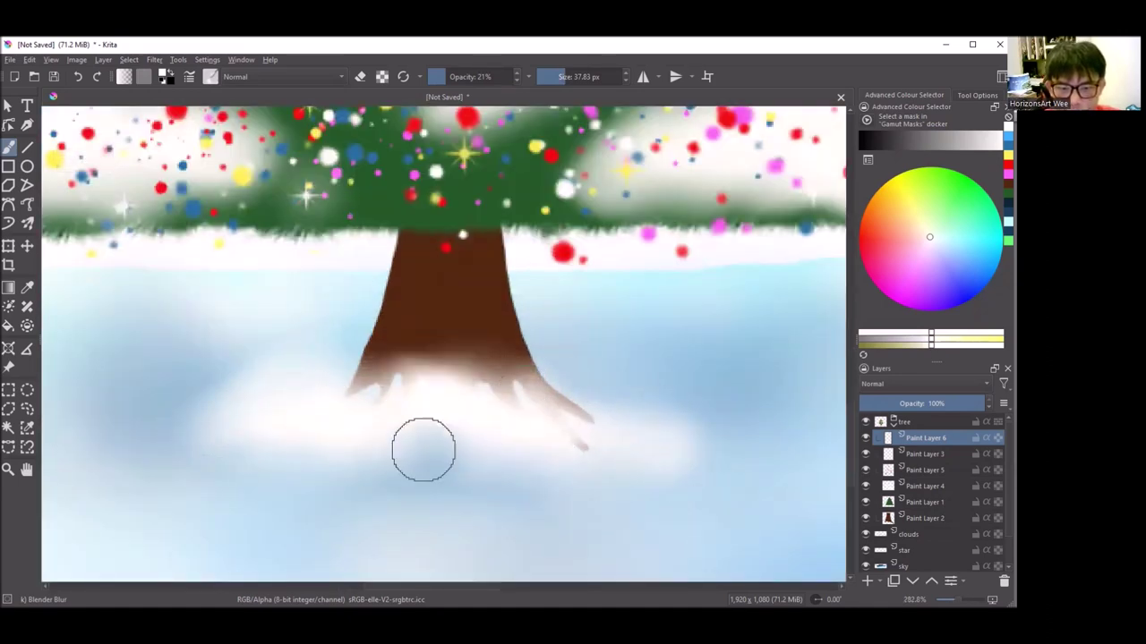
key(1)
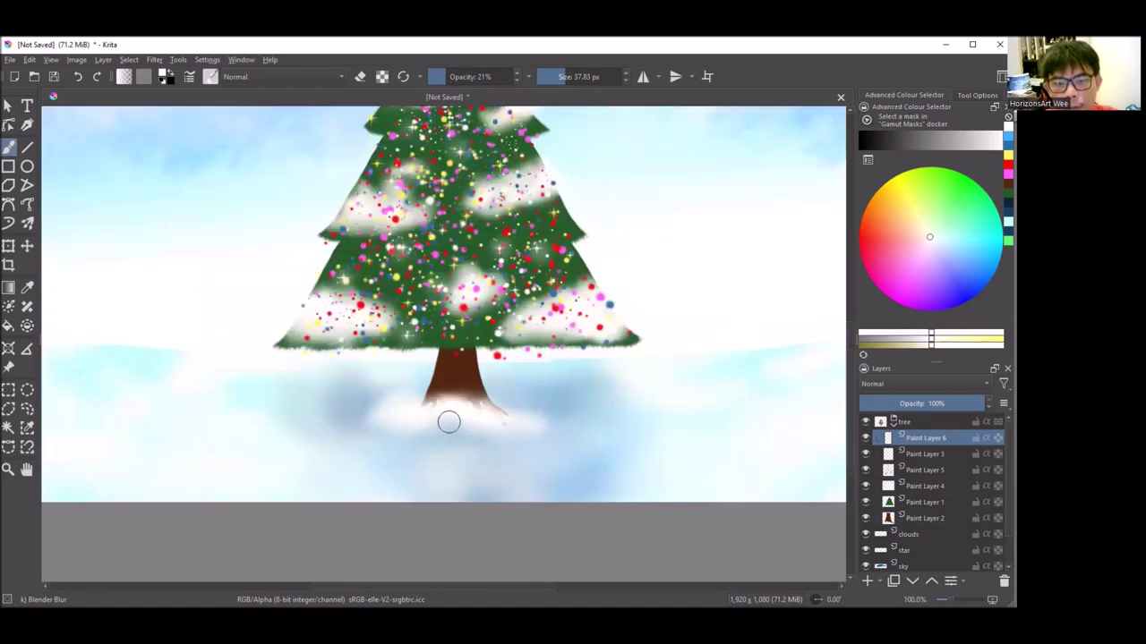
Paint four blue strokes on the snow under the trunk with the hard round brush.
right_click(495, 328)
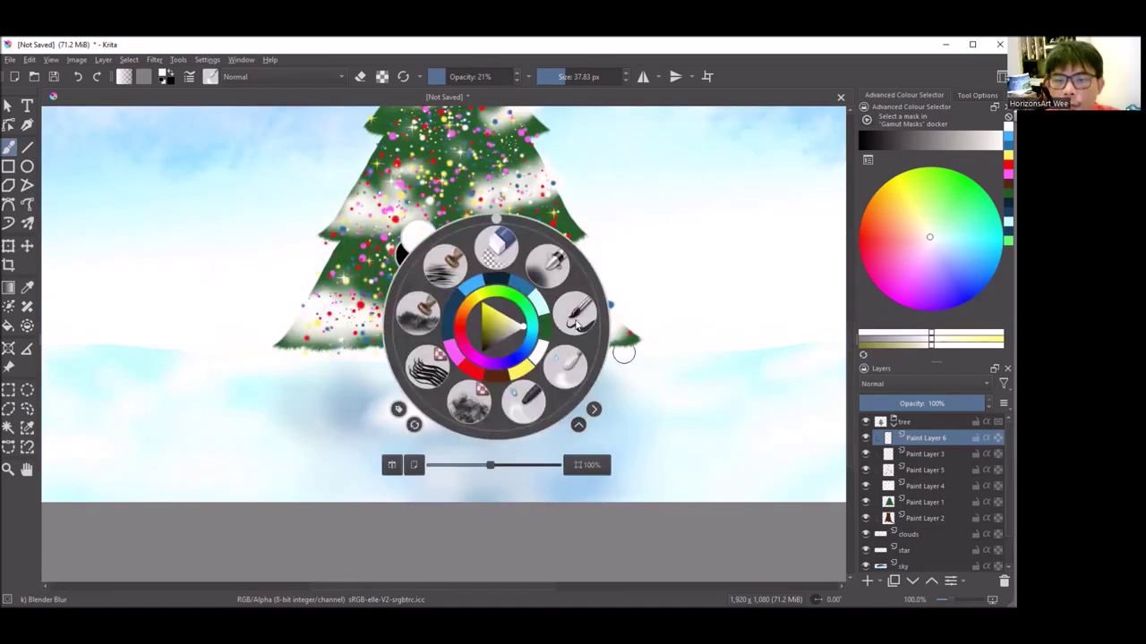
click(566, 367)
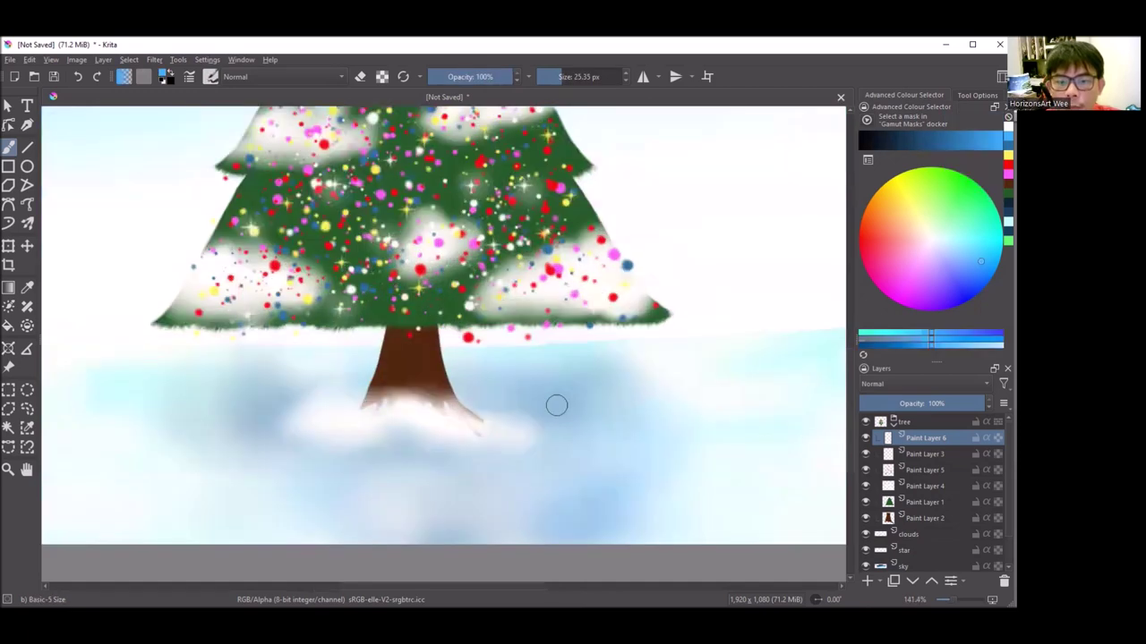
scroll(528, 420, up, 1)
drag(271, 428, 291, 416)
drag(246, 421, 177, 445)
drag(369, 417, 398, 439)
drag(470, 440, 497, 454)
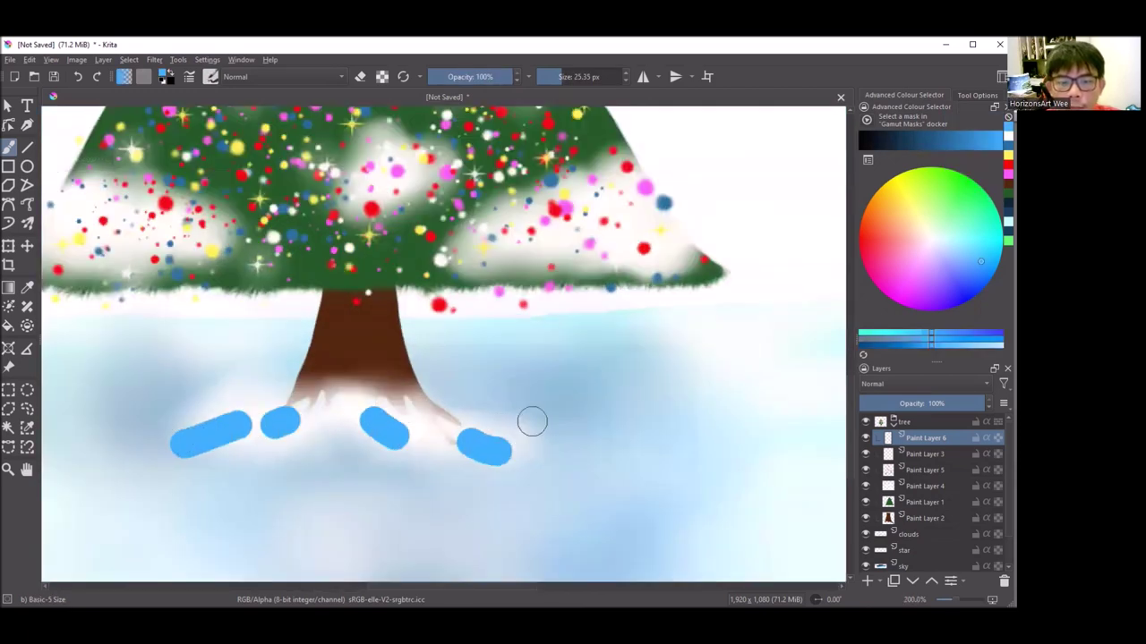
Smudge the blue strokes into soft shadows with an enlarged blending blur brush.
right_click(528, 380)
click(597, 421)
mouse_move(427, 435)
mouse_down()
mouse_move(415, 435)
mouse_move(430, 414)
mouse_move(493, 481)
mouse_move(498, 457)
mouse_move(527, 478)
mouse_move(411, 454)
mouse_move(363, 402)
mouse_move(211, 425)
mouse_move(197, 451)
mouse_move(223, 417)
mouse_move(164, 435)
mouse_move(161, 464)
mouse_up()
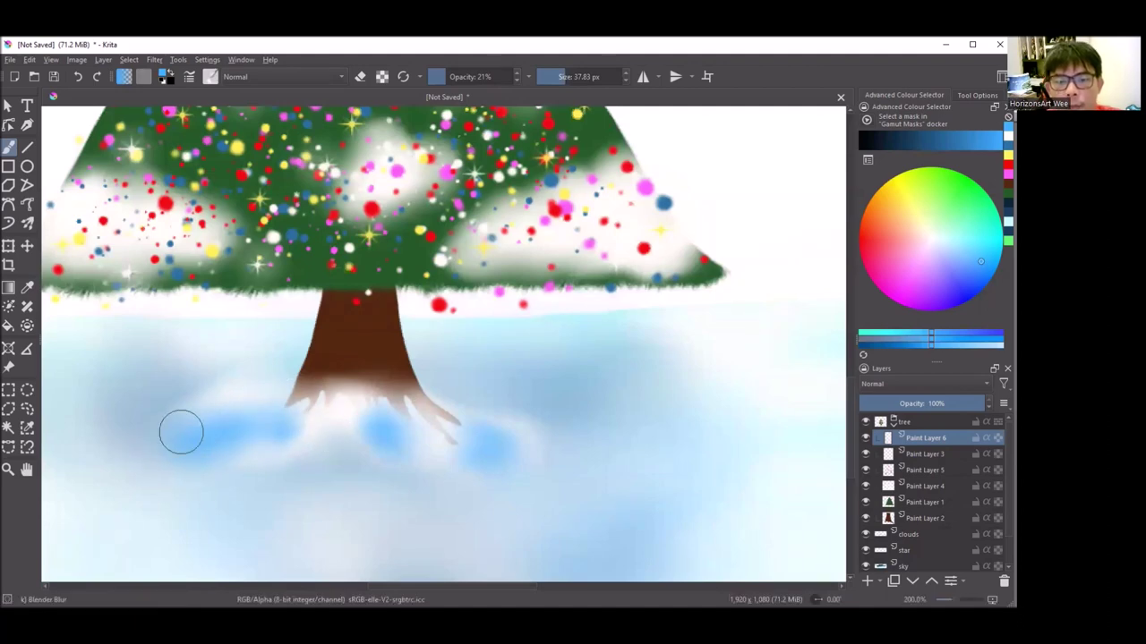
scroll(357, 407, down, 2)
scroll(356, 406, up, 2)
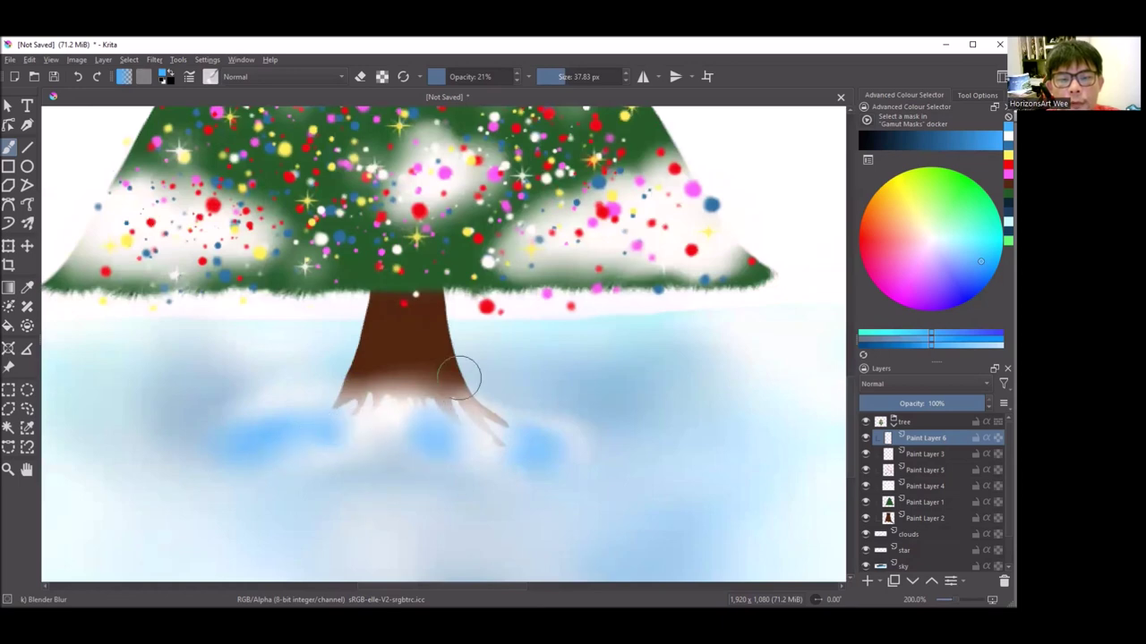
scroll(454, 384, down, 1)
scroll(462, 396, down, 1)
scroll(454, 401, up, 4)
key(bracketright)
key(bracketright)
key(bracketright)
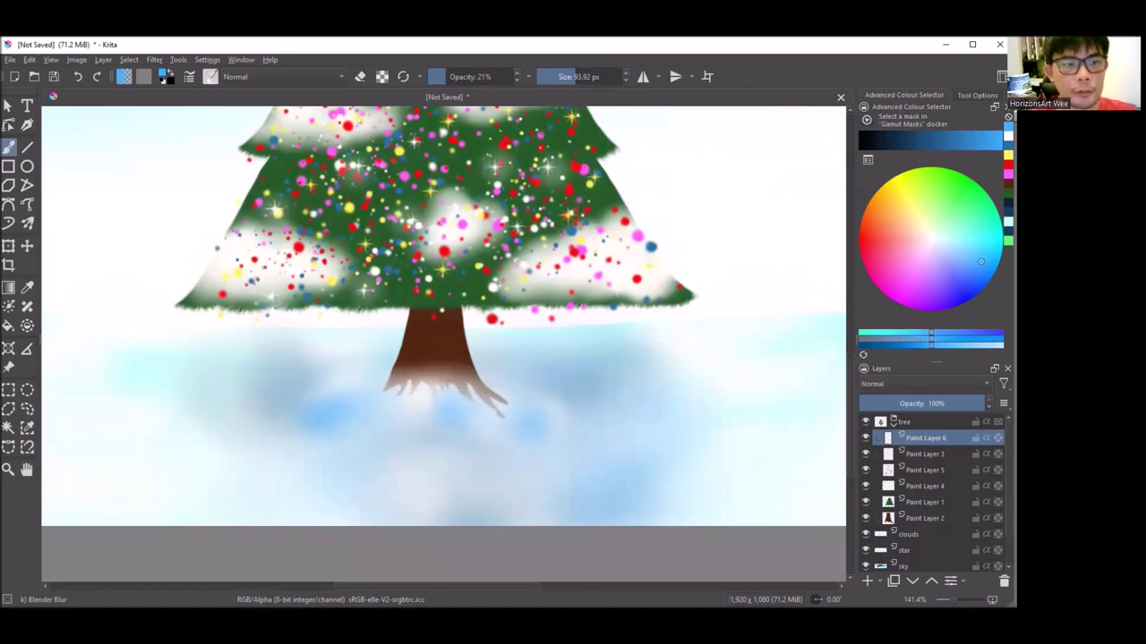
click(27, 247)
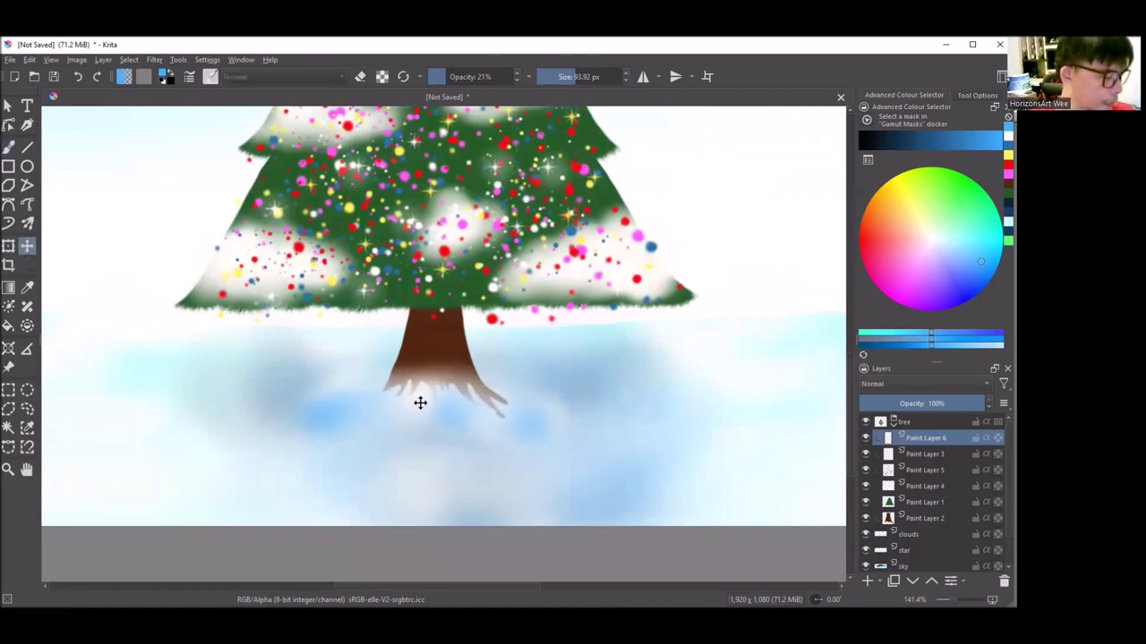
Nudge Paint Layer 6's shadow strokes a few pixels down-right and return to the brush.
drag(438, 396, 440, 403)
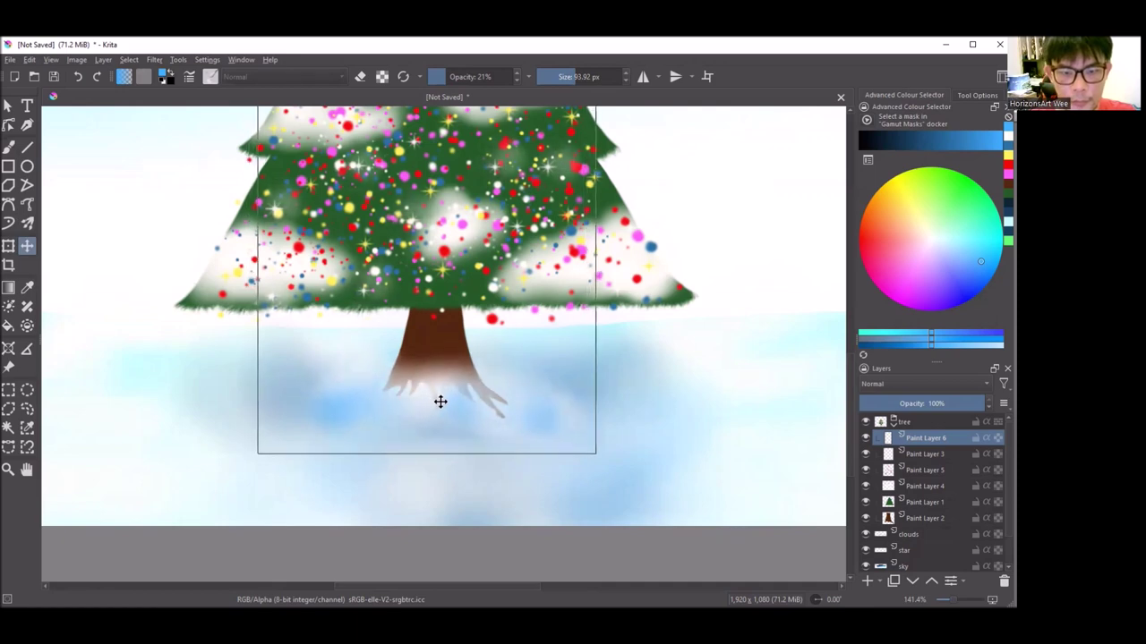
scroll(485, 417, down, 2)
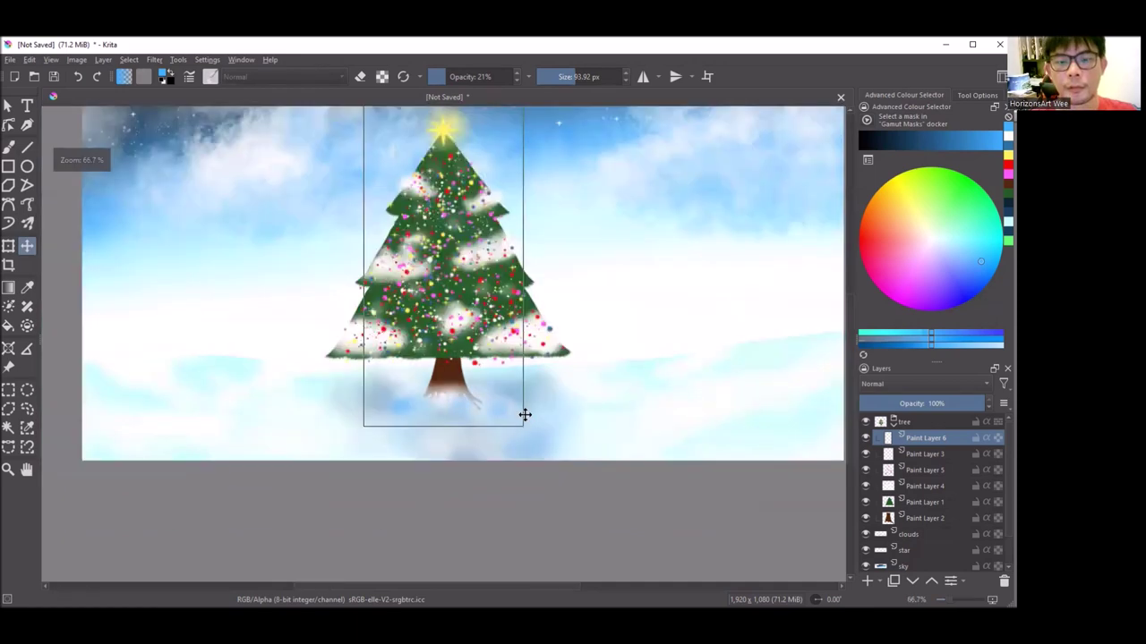
click(8, 147)
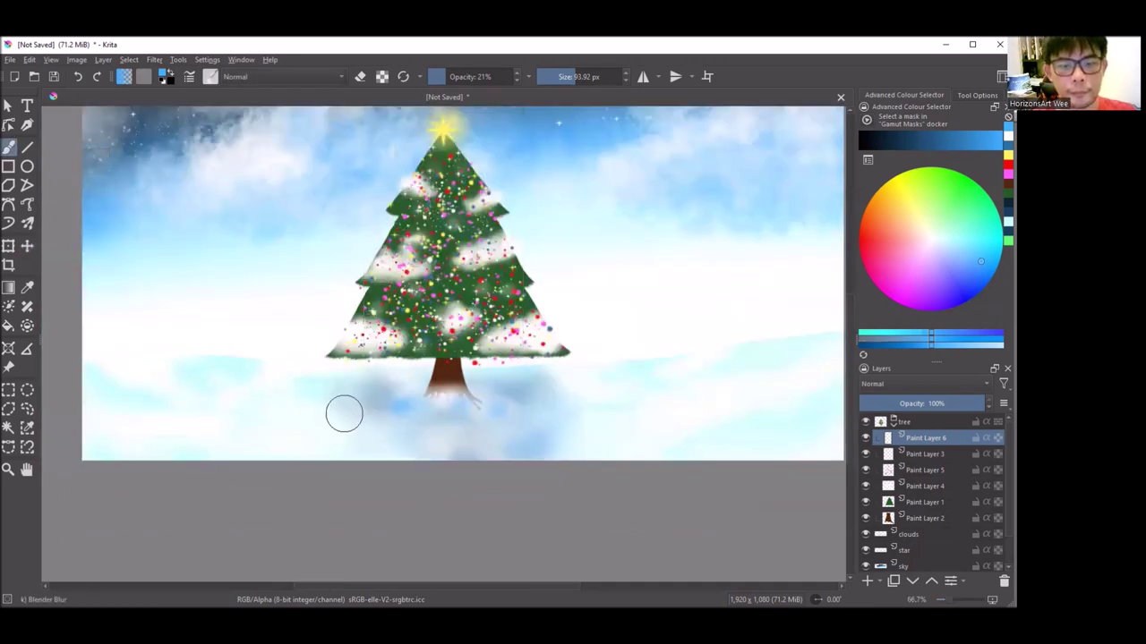
scroll(451, 417, down, 2)
scroll(501, 398, down, 1)
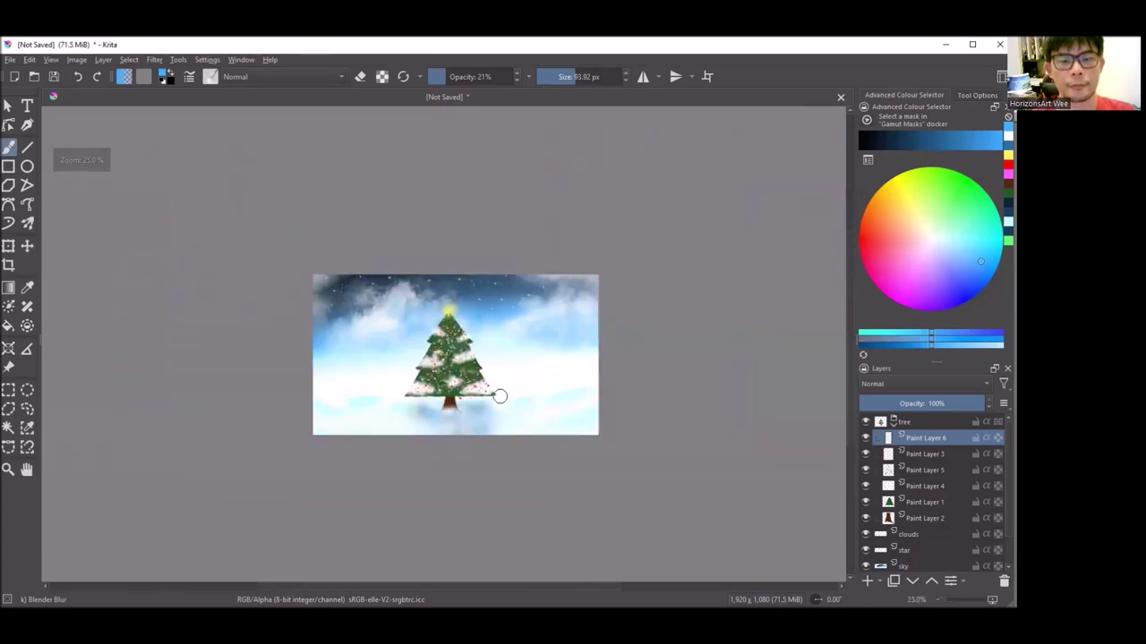
scroll(458, 411, up, 3)
scroll(429, 428, up, 1)
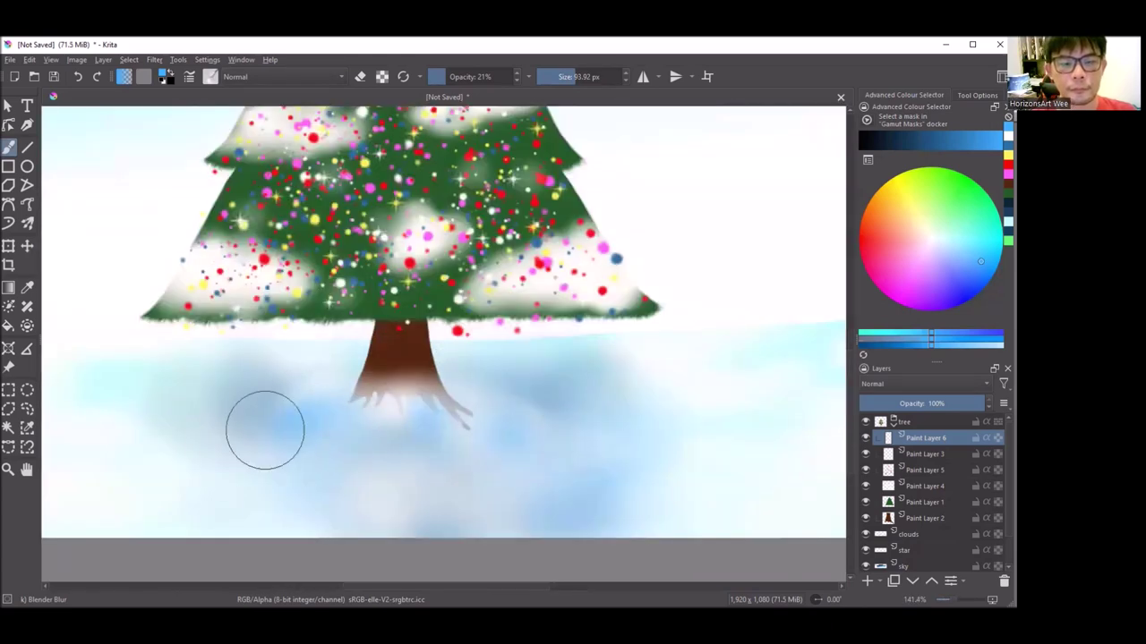
scroll(358, 394, down, 2)
scroll(421, 340, down, 1)
scroll(397, 320, up, 1)
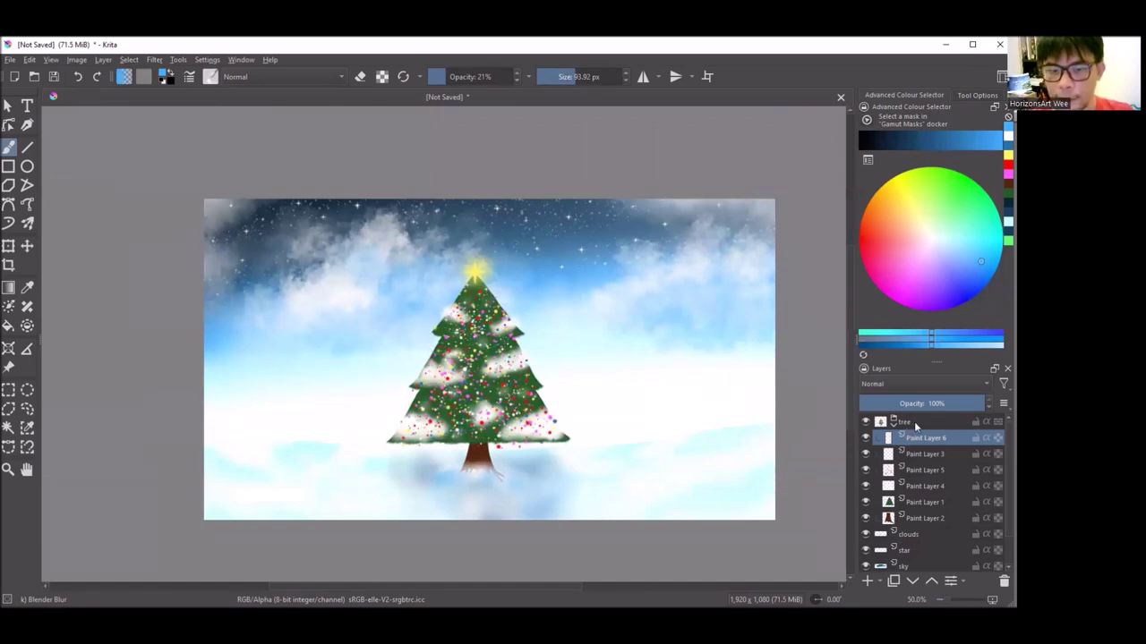
On the clouds layer, set up a white, lower-opacity Texture Splat brush and test a dab.
click(911, 533)
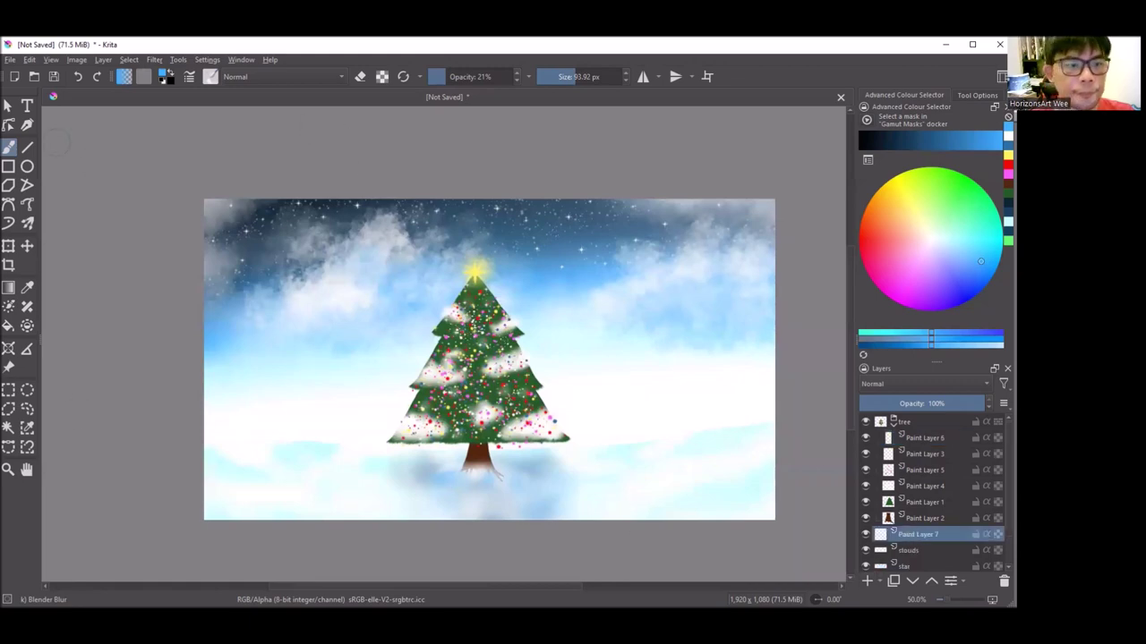
click(211, 77)
click(261, 292)
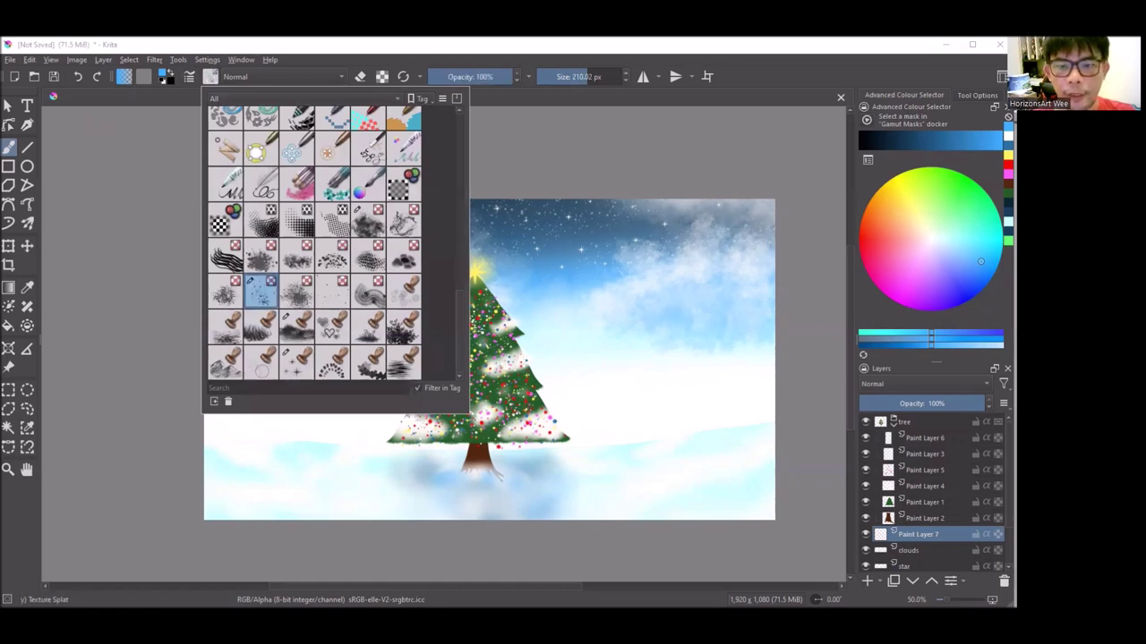
click(853, 125)
click(929, 236)
drag(506, 77, 466, 77)
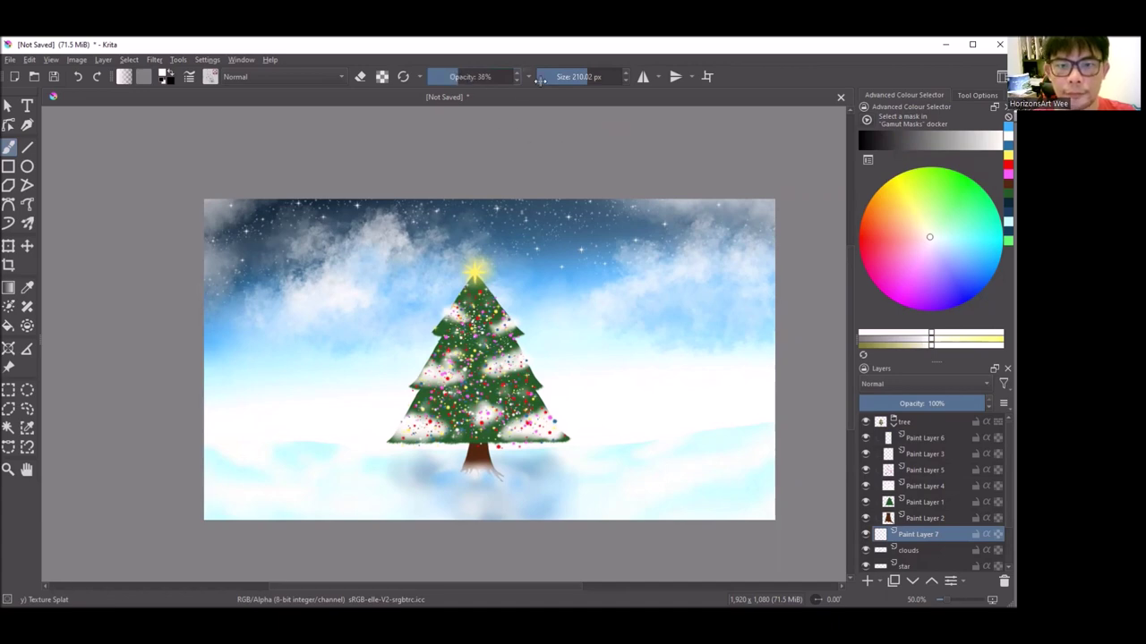
click(678, 301)
key(ctrl+z)
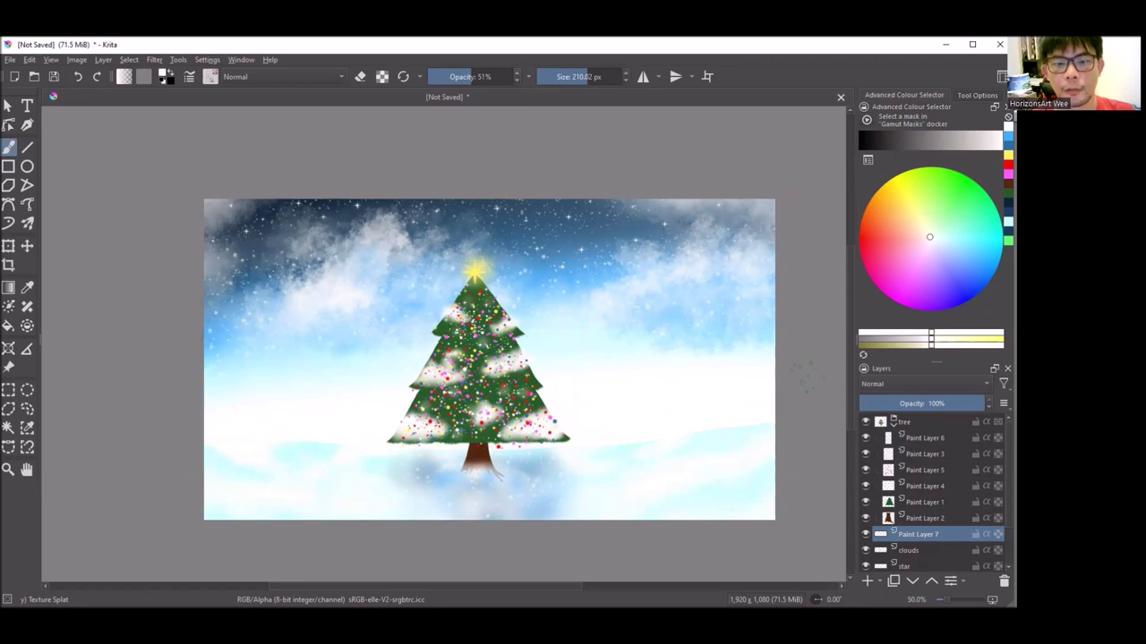
Switch the colour back to blue and move Paint Layer 7 above the tree group.
click(981, 261)
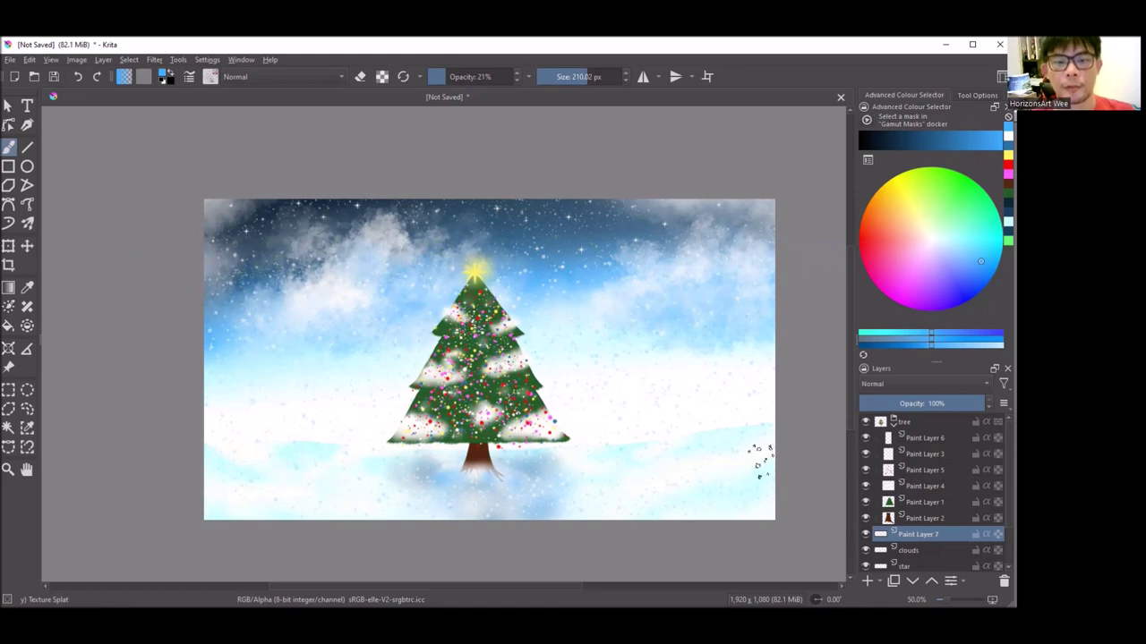
key(minus)
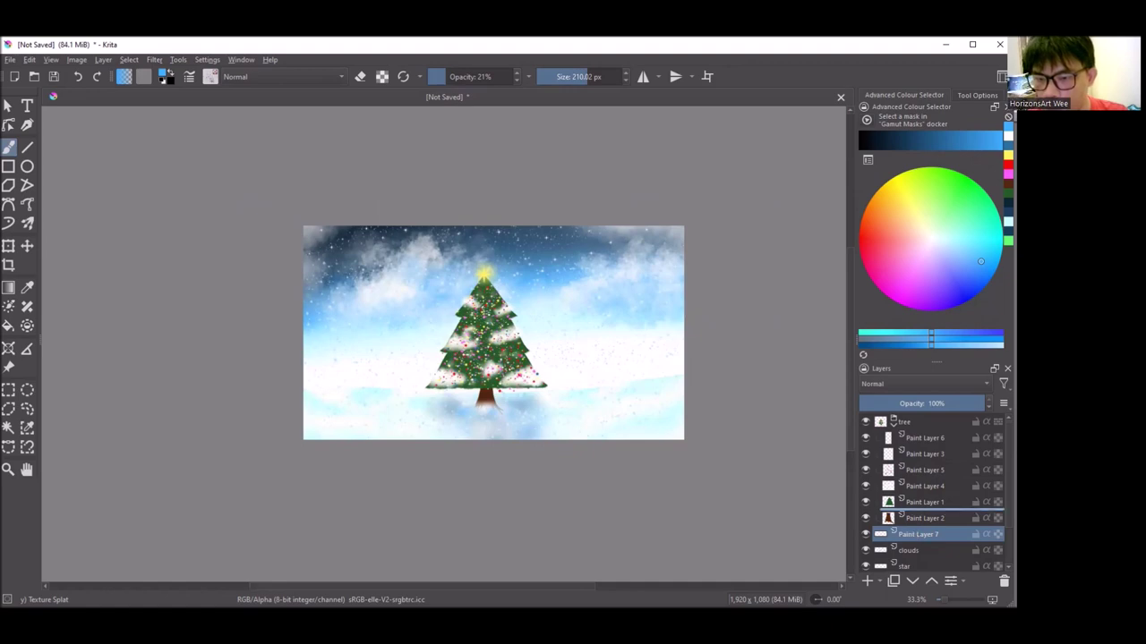
drag(918, 535, 935, 421)
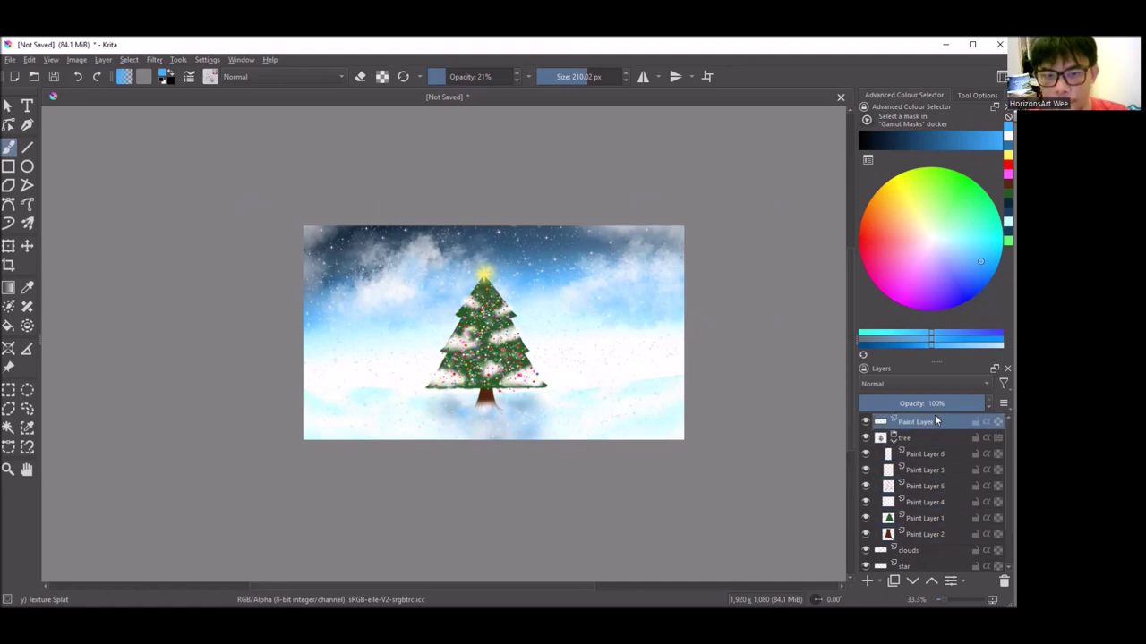
key(plus)
key(plus)
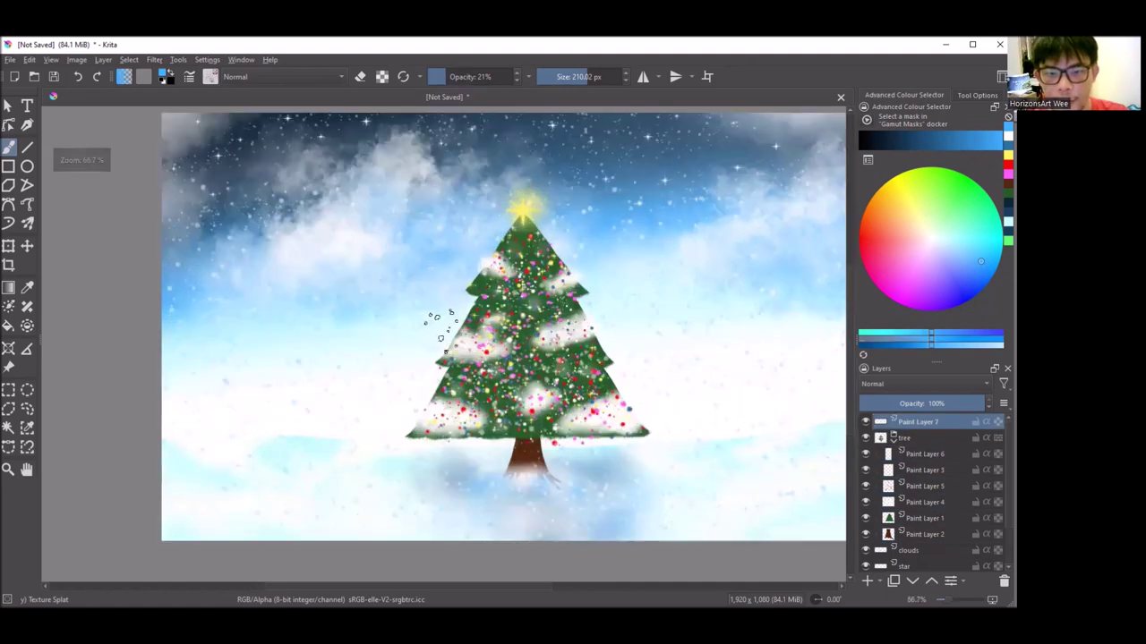
key(minus)
key(minus)
key(minus)
key(plus)
key(plus)
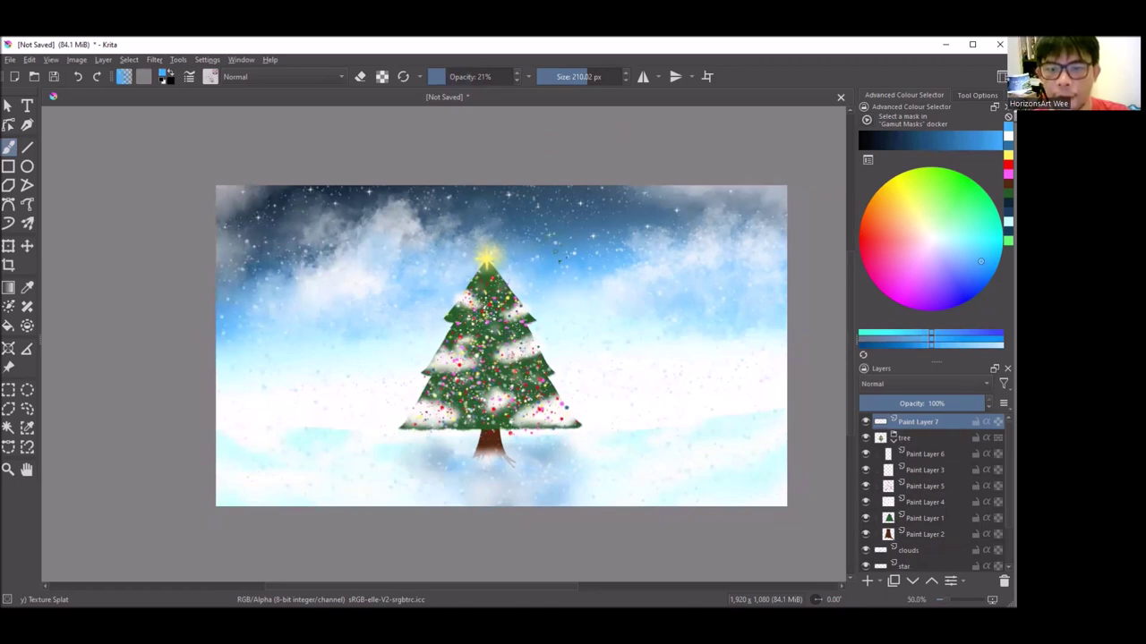
scroll(537, 282, down, 1)
scroll(555, 291, up, 2)
scroll(591, 305, down, 2)
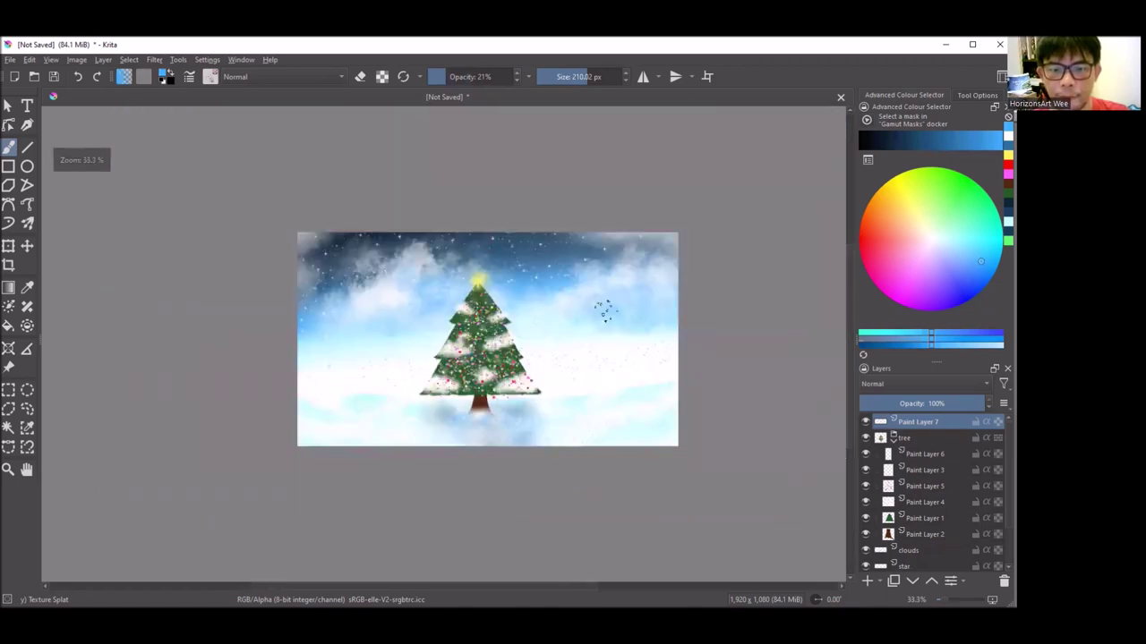
scroll(606, 314, up, 1)
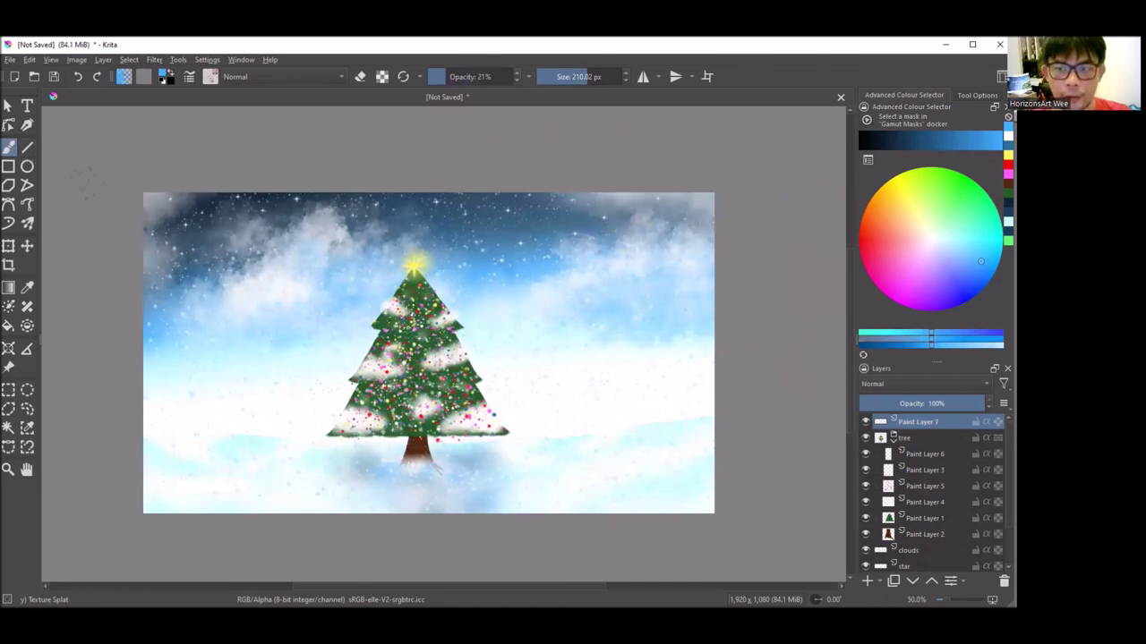
Switch to the Basic-5 Size brush and zoom out to review the whole painting.
right_click(130, 157)
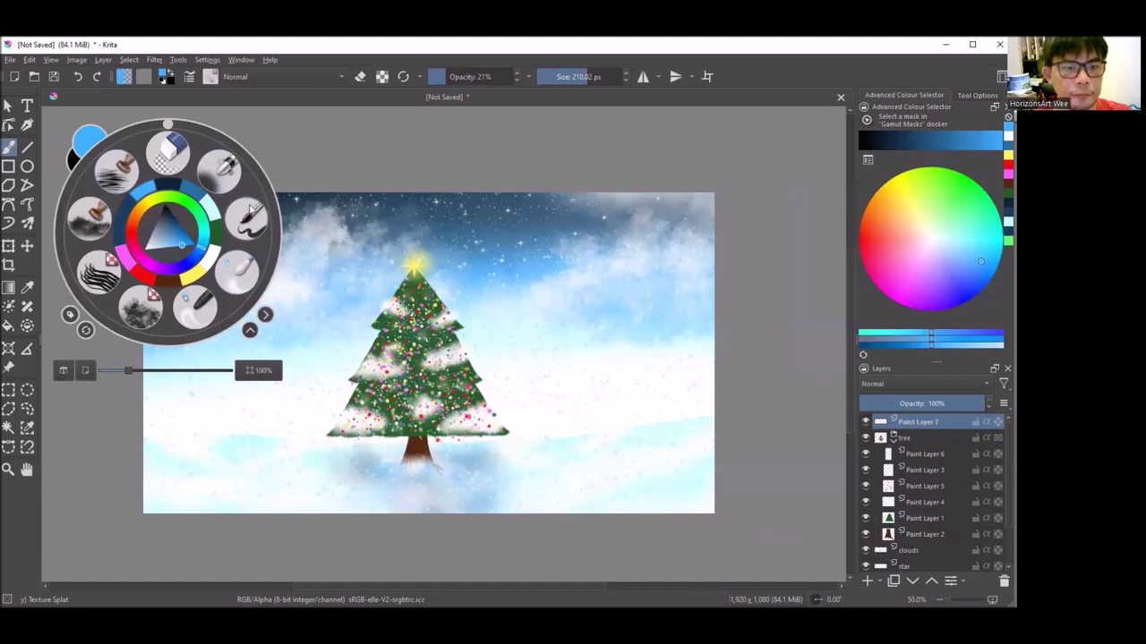
click(251, 217)
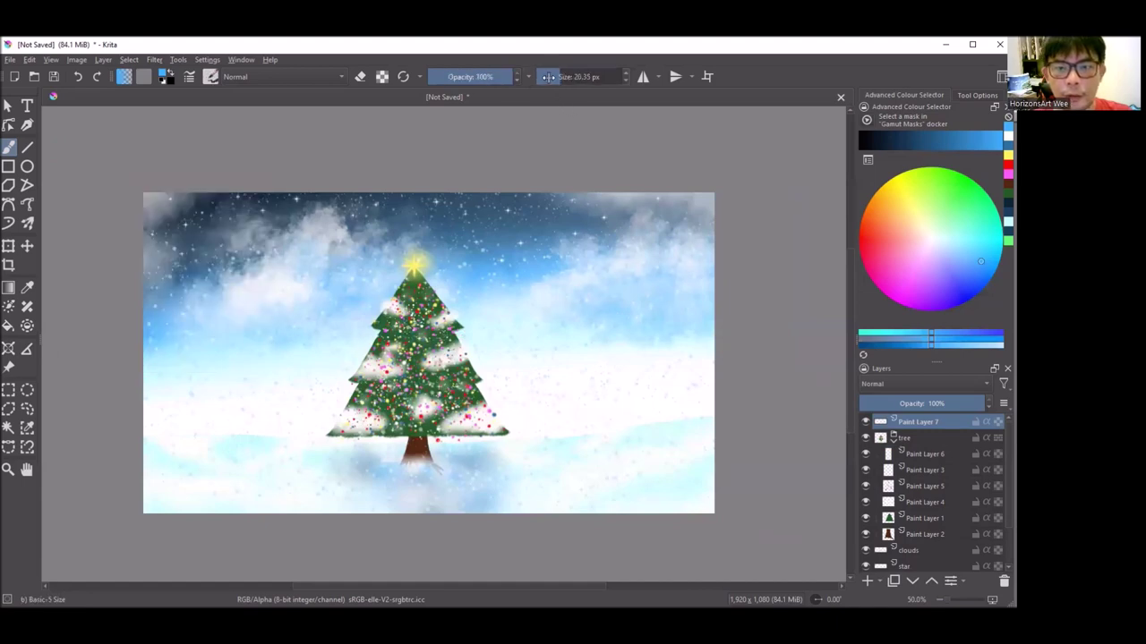
scroll(652, 256, up, 2)
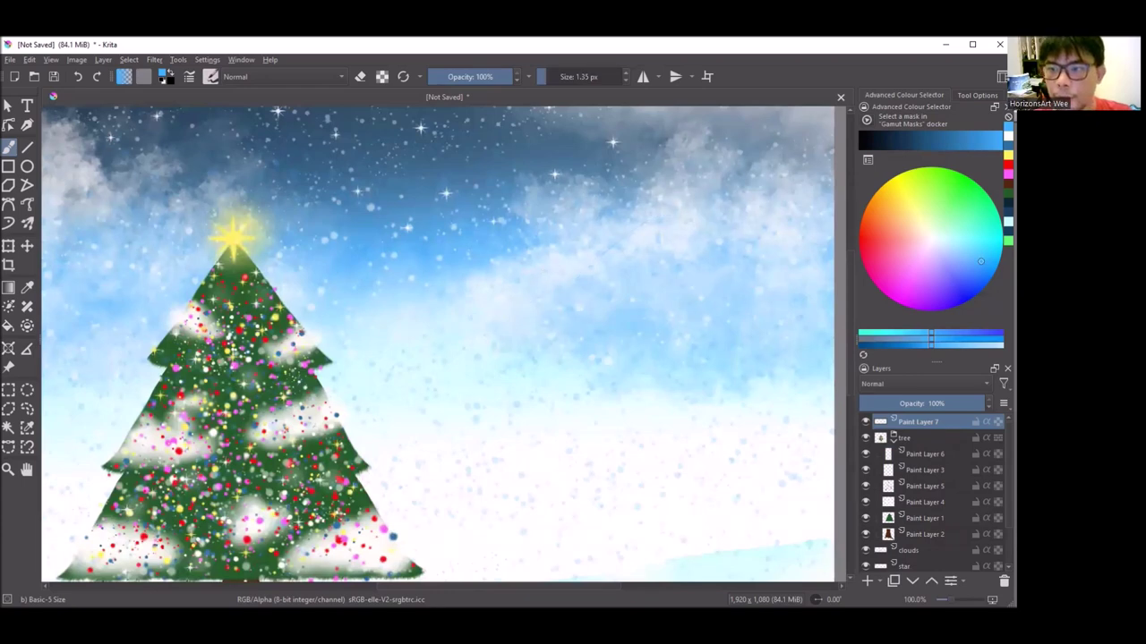
key(minus)
key(minus)
key(1)
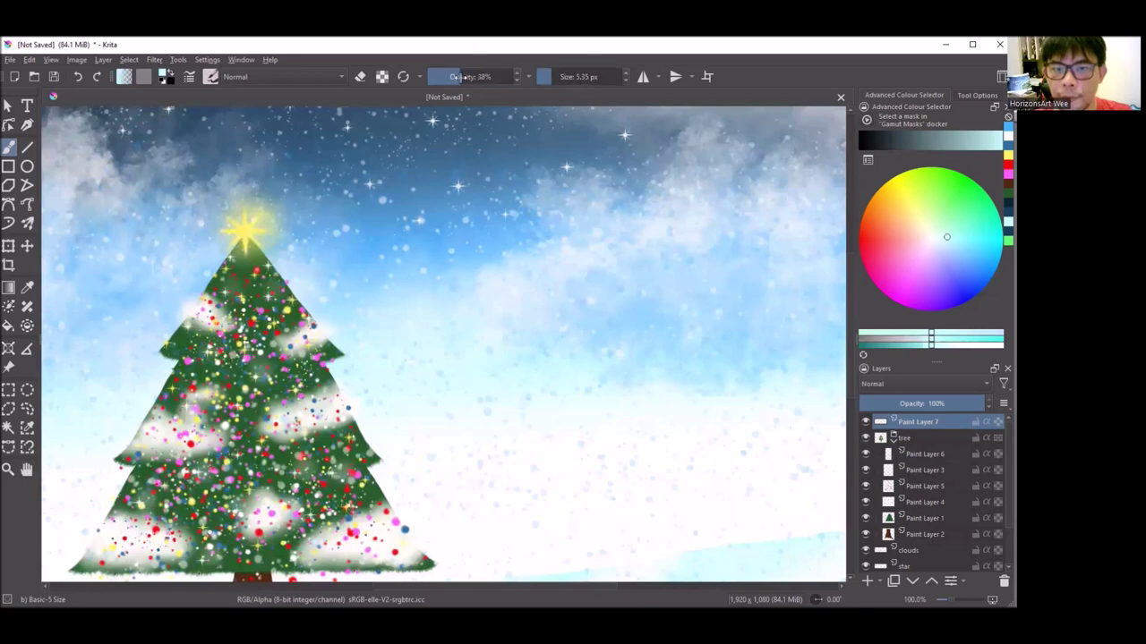
key(minus)
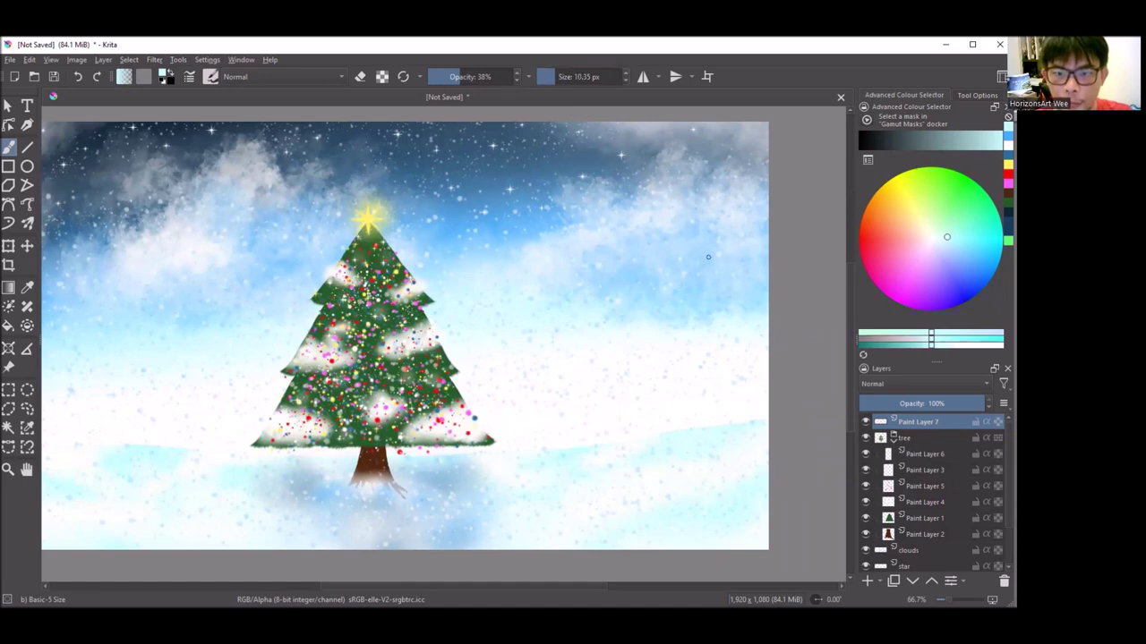
key(minus)
key(minus)
key(plus)
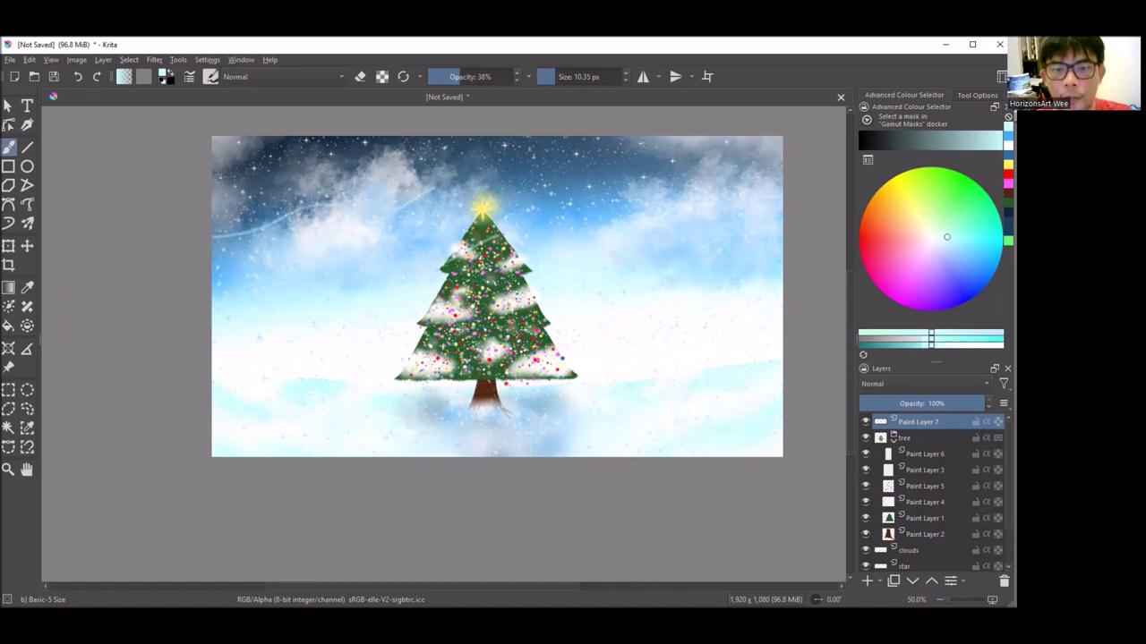
key(plus)
right_click(561, 231)
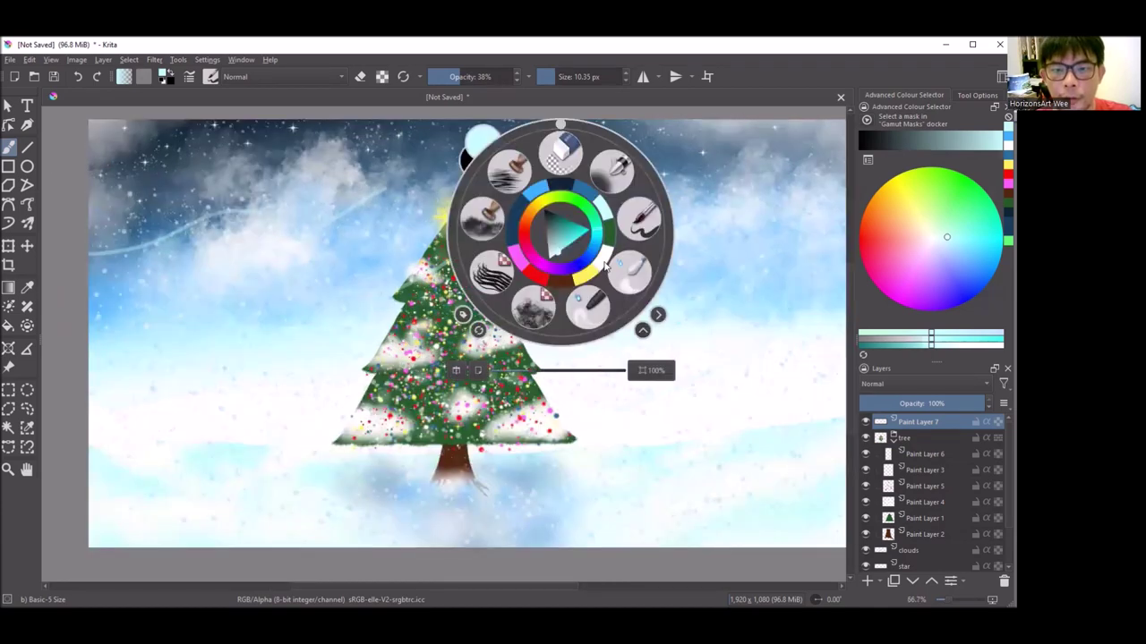
Switch to the Blender Blur brush at about 45 px and smudge the pale blue streak along its length.
click(624, 268)
scroll(606, 103, up, 1)
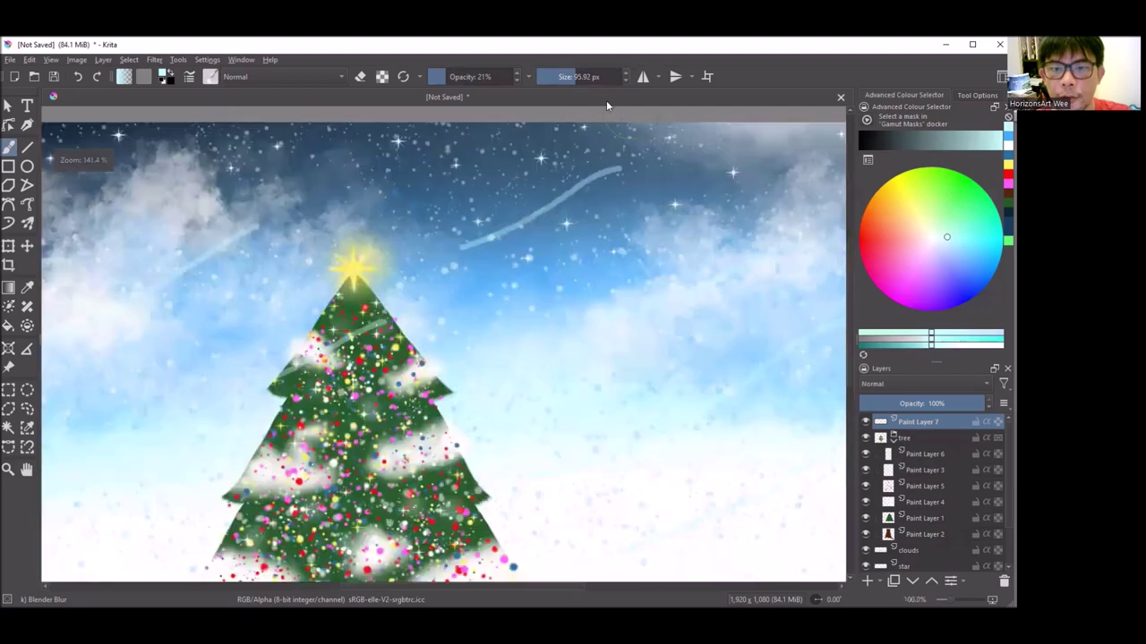
scroll(617, 126, up, 1)
scroll(625, 182, up, 2)
click(564, 77)
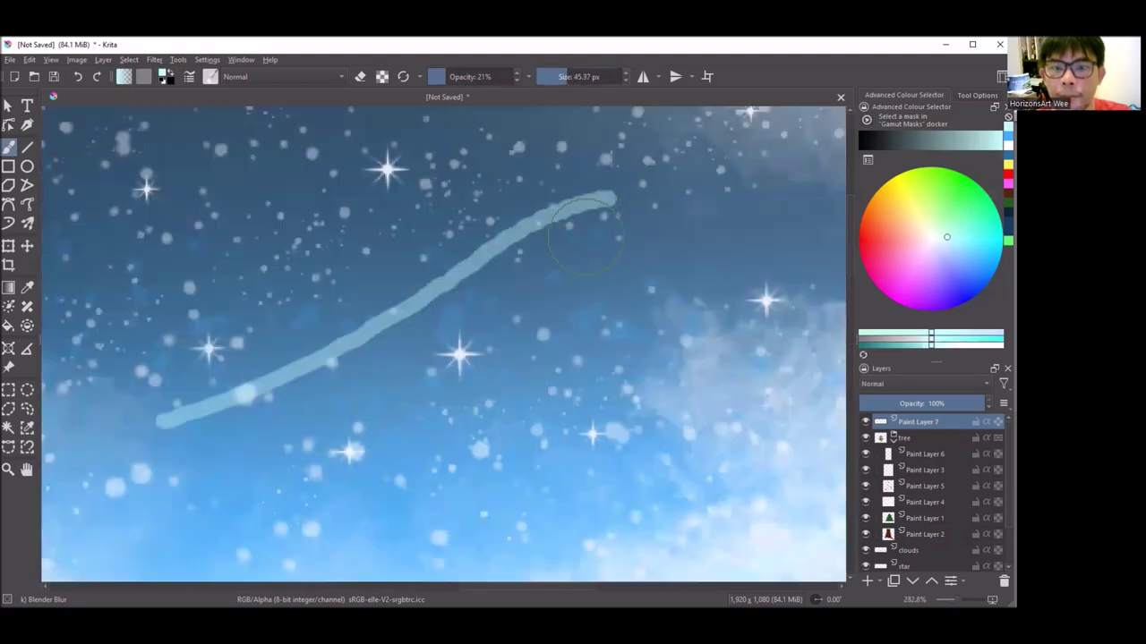
drag(586, 235, 537, 219)
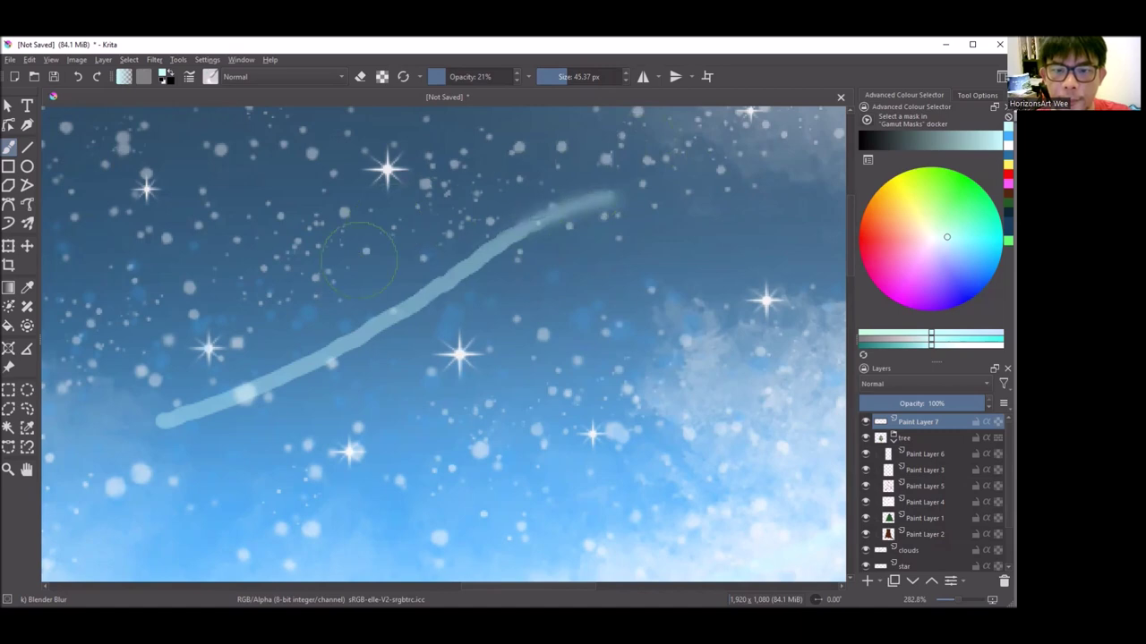
drag(584, 235, 111, 434)
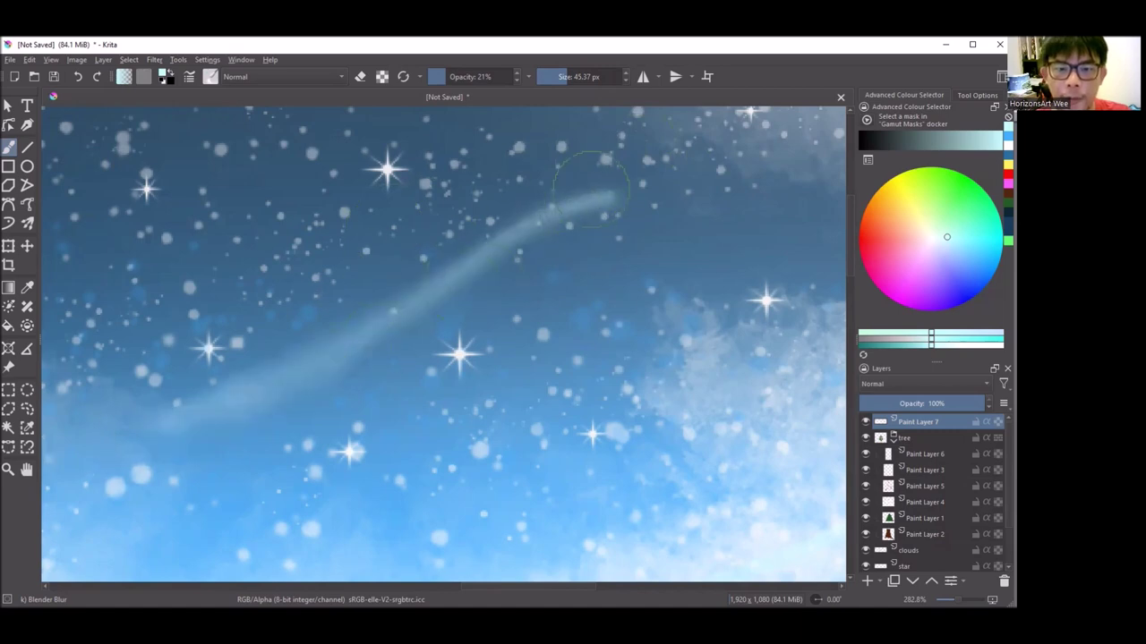
Lower the blur brush's opacity for gentler blending.
scroll(591, 189, down, 4)
scroll(591, 189, down, 1)
scroll(591, 189, up, 4)
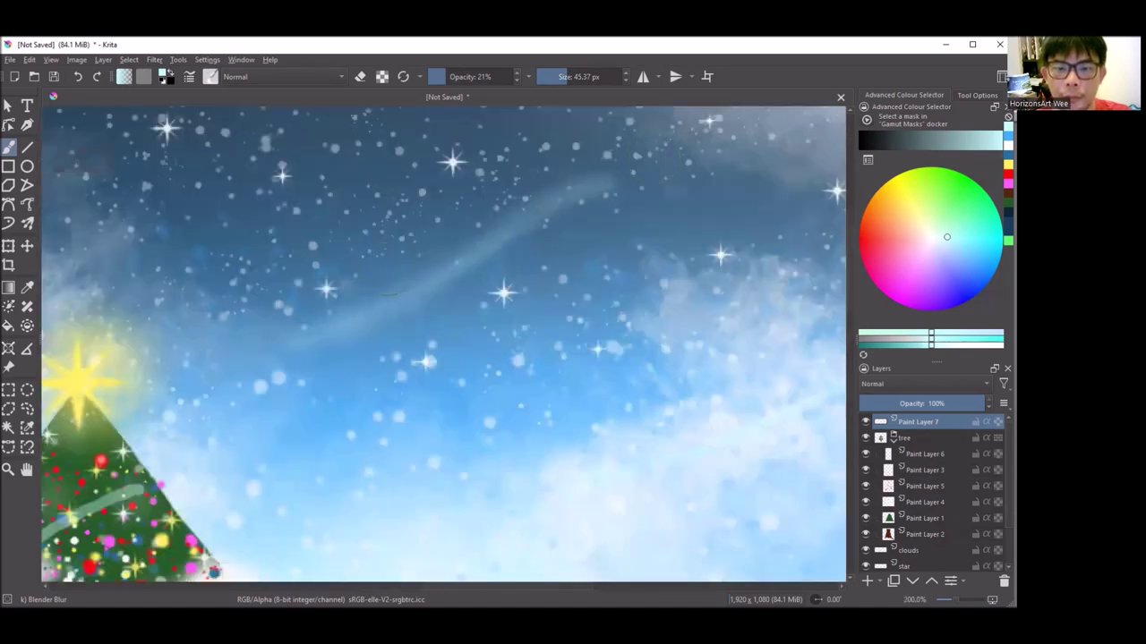
key(1)
key(i)
key(i)
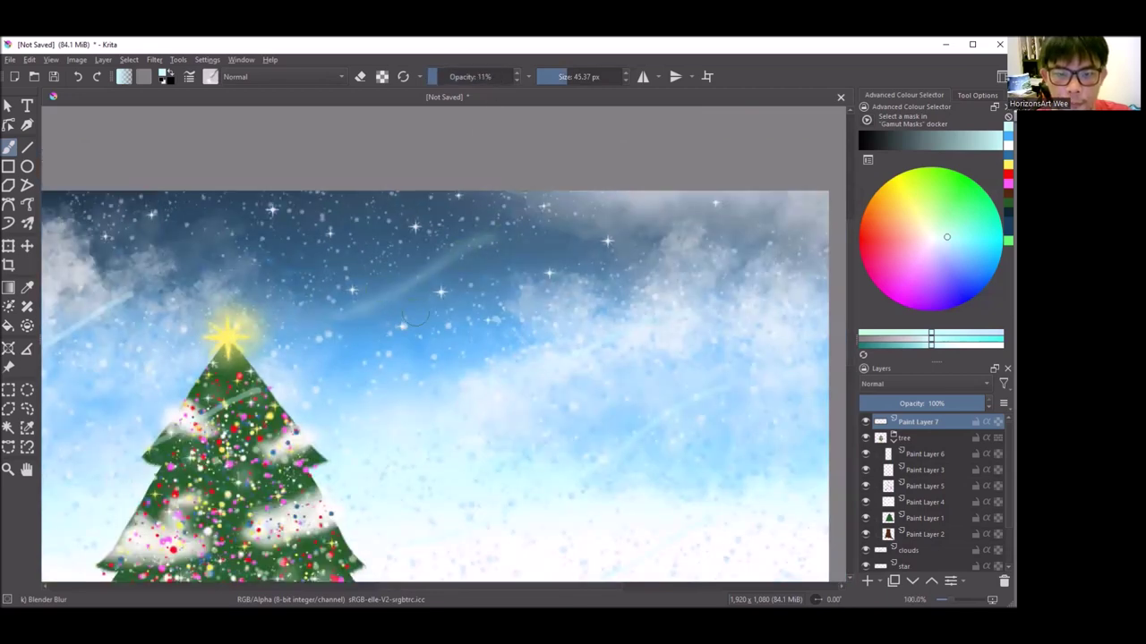
scroll(591, 197, down, 1)
scroll(506, 287, up, 2)
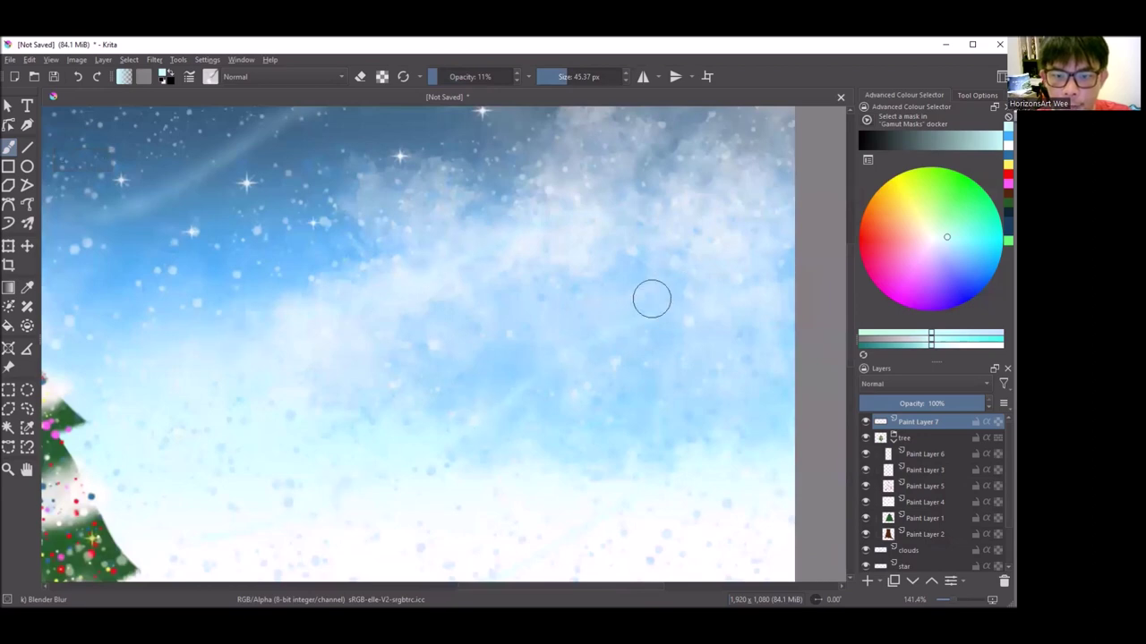
Zoom back out and review the whole tree scene.
key(1)
scroll(296, 470, up, 1)
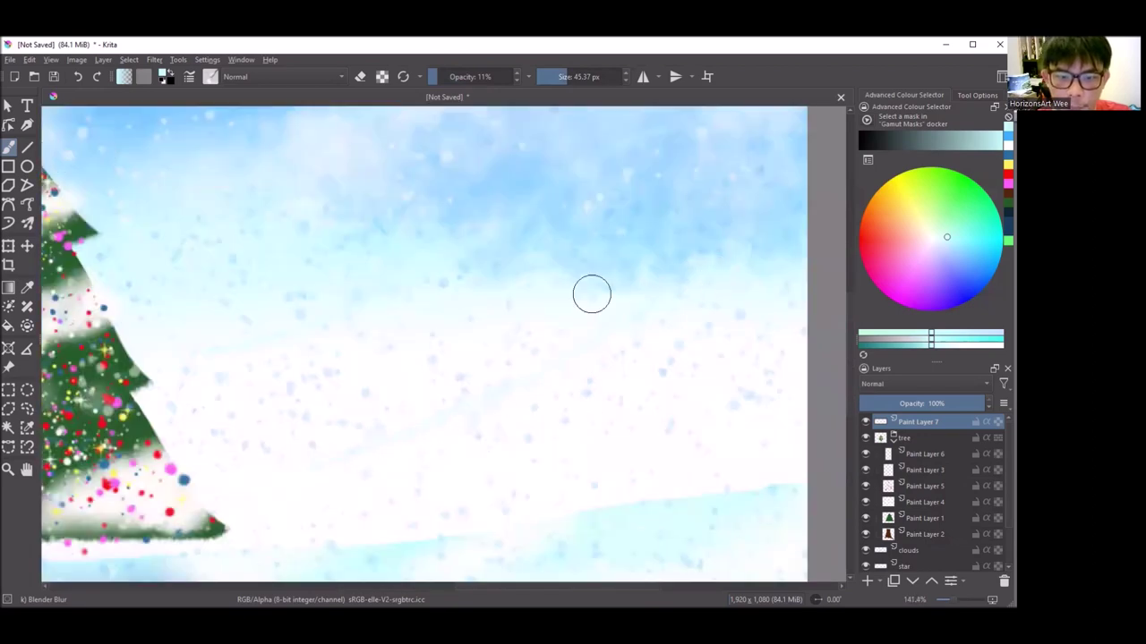
scroll(496, 287, down, 1)
scroll(528, 268, down, 3)
scroll(555, 259, up, 1)
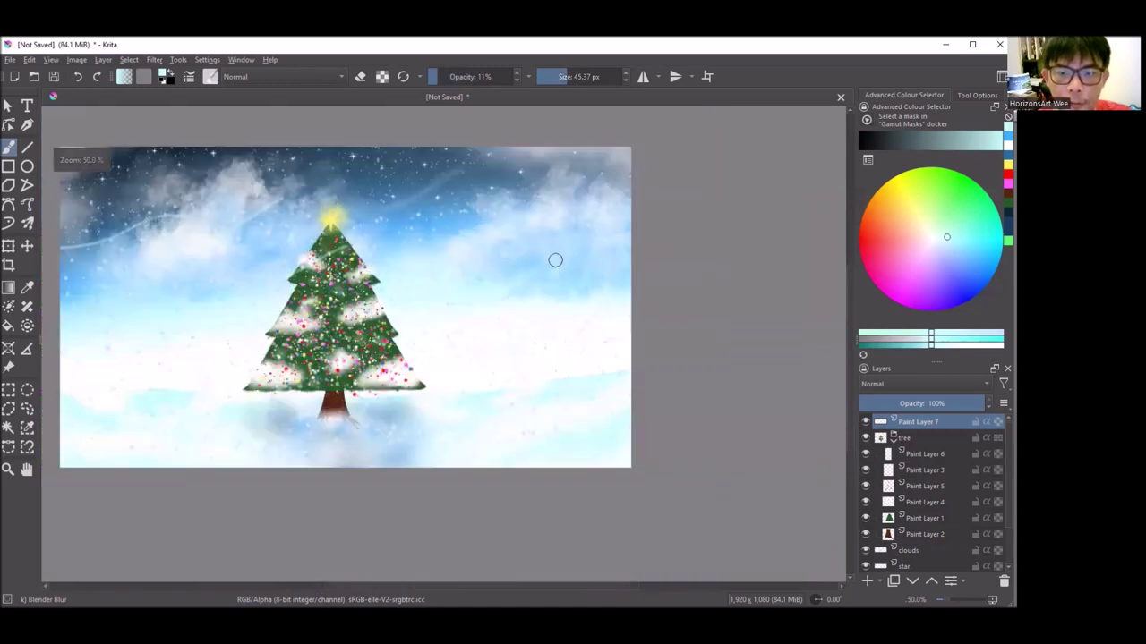
scroll(313, 427, up, 3)
scroll(567, 257, down, 1)
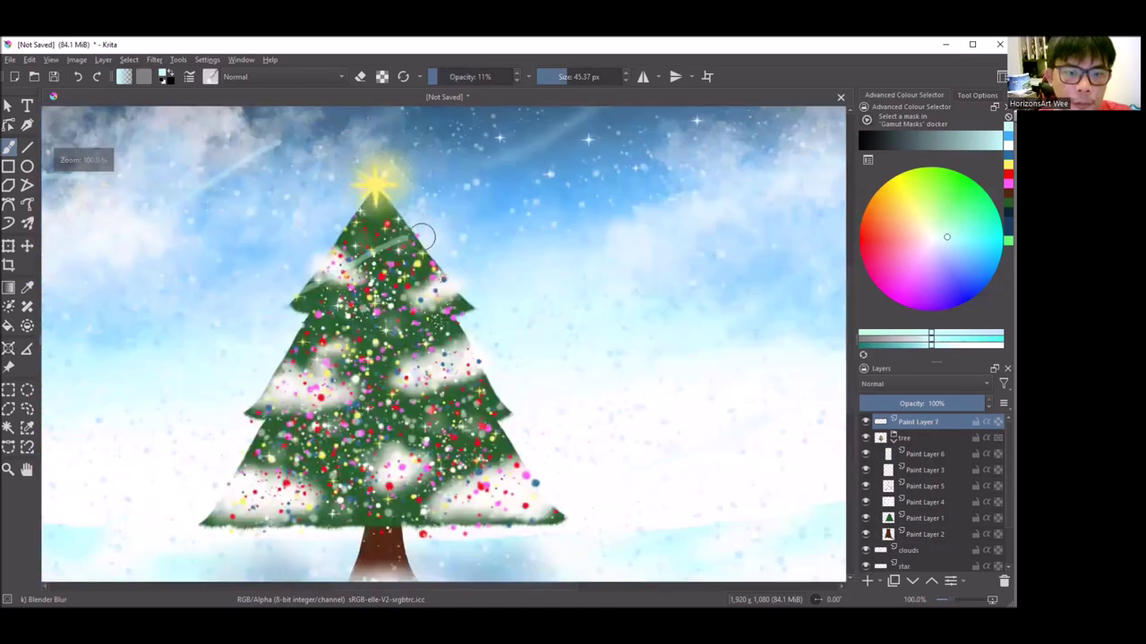
scroll(528, 254, down, 1)
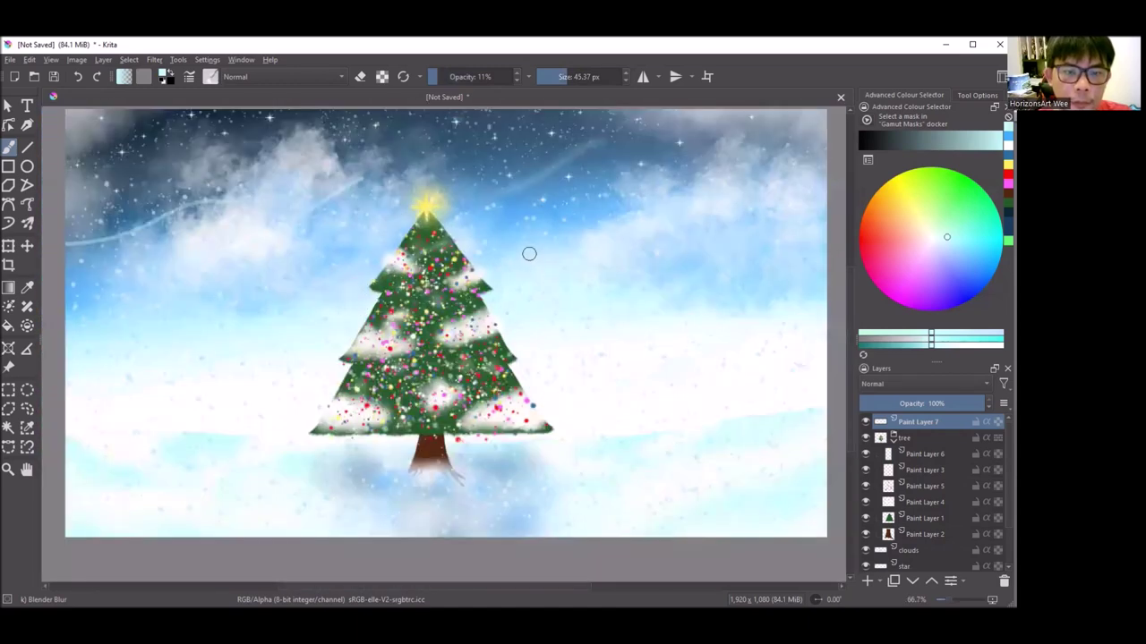
scroll(528, 254, up, 1)
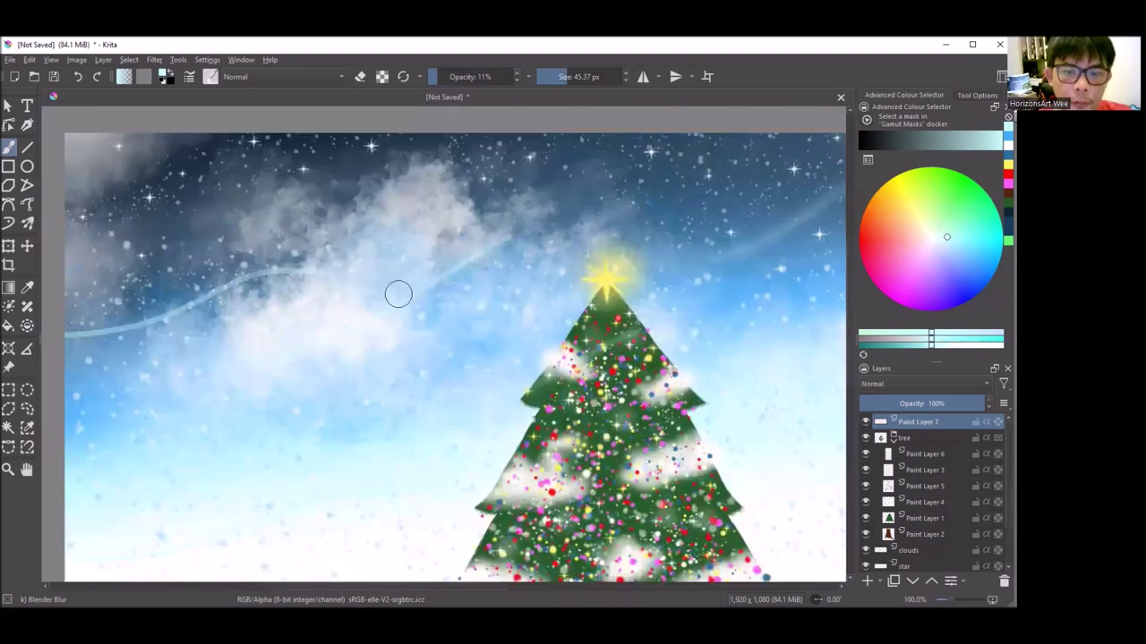
scroll(334, 320, down, 1)
scroll(379, 286, up, 2)
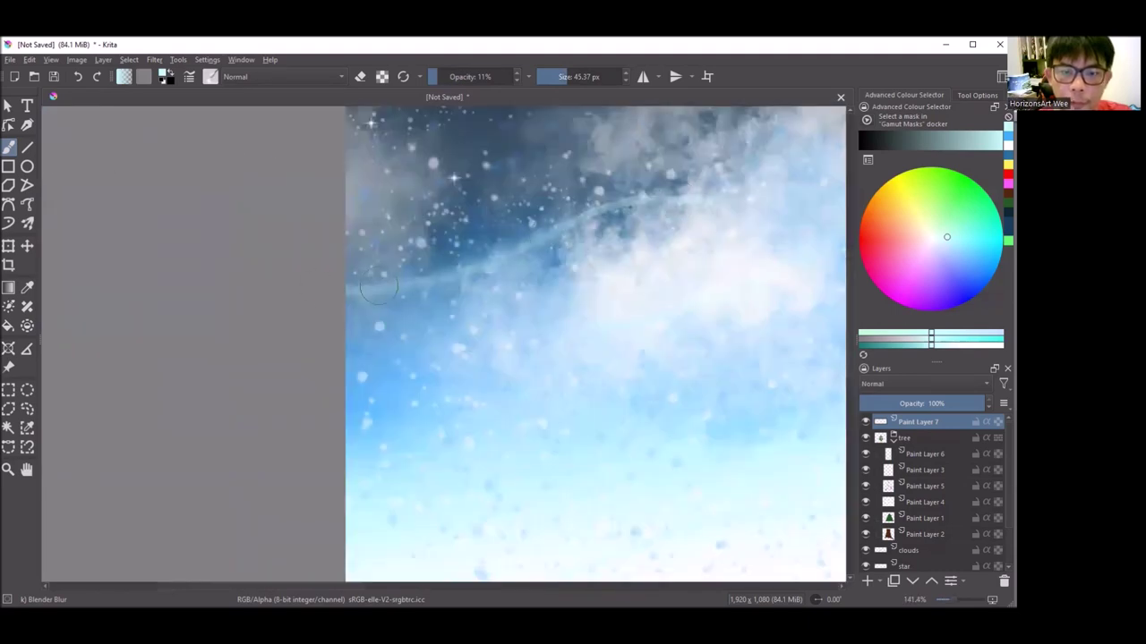
scroll(568, 231, down, 1)
scroll(618, 281, up, 1)
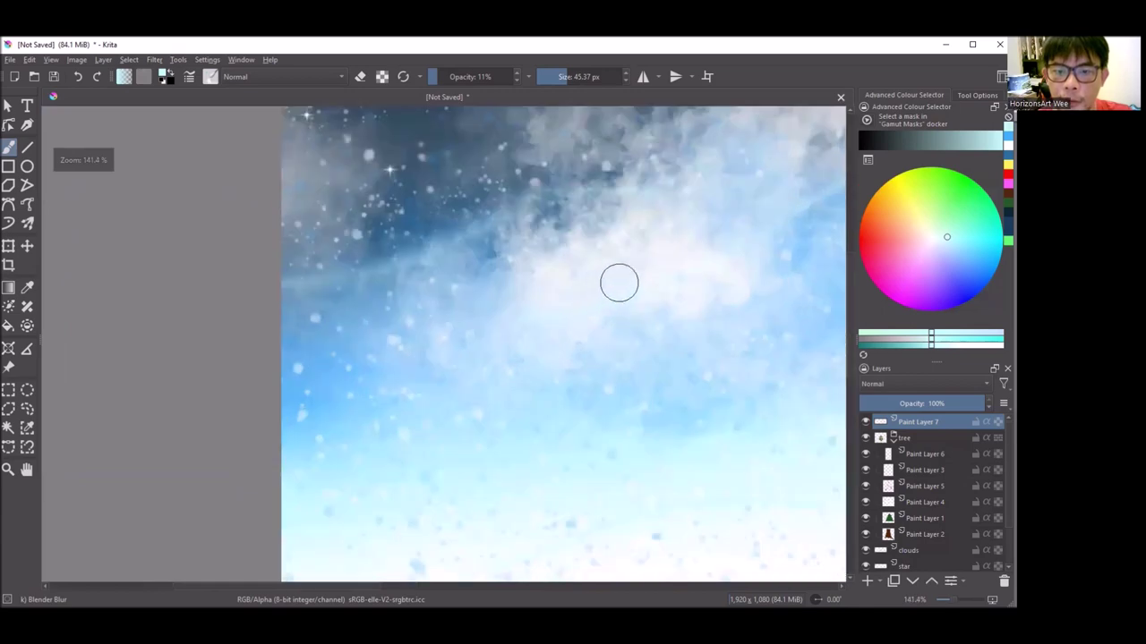
scroll(478, 305, down, 1)
scroll(479, 305, down, 1)
scroll(612, 271, up, 1)
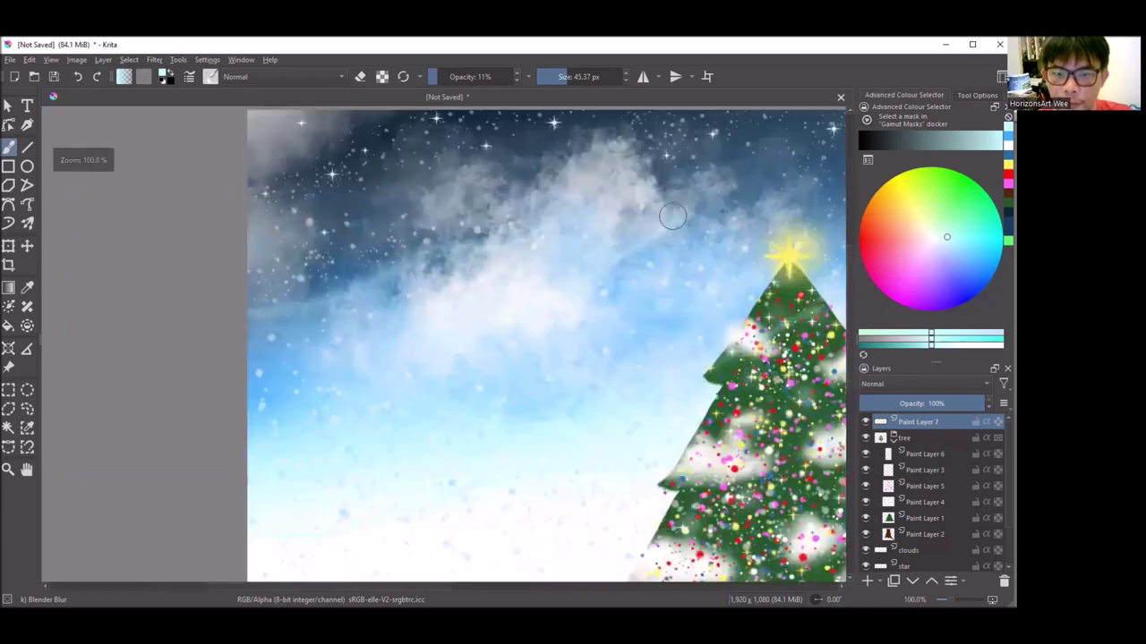
scroll(616, 257, down, 1)
scroll(542, 350, down, 2)
scroll(397, 307, up, 3)
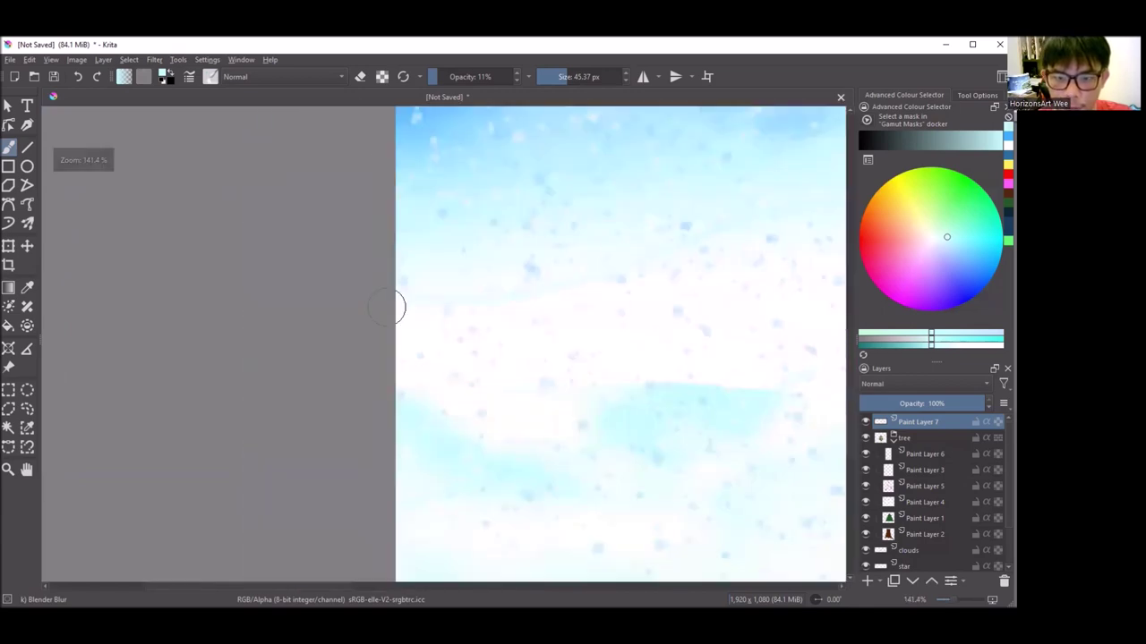
scroll(397, 307, down, 2)
scroll(583, 261, down, 1)
scroll(582, 260, up, 3)
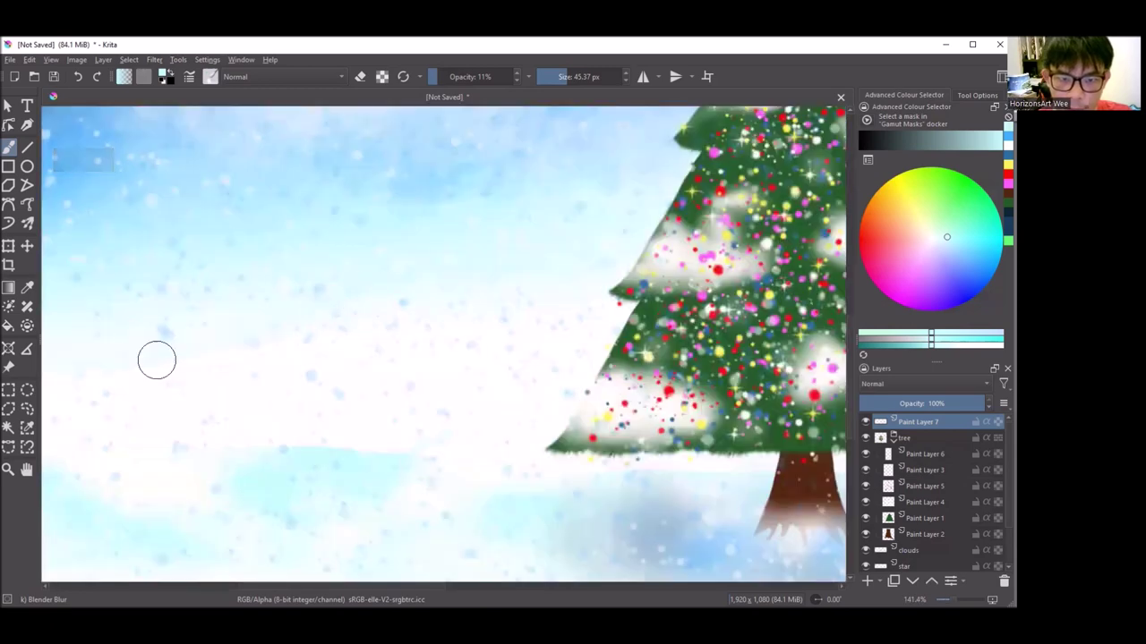
scroll(256, 373, down, 3)
scroll(269, 340, down, 1)
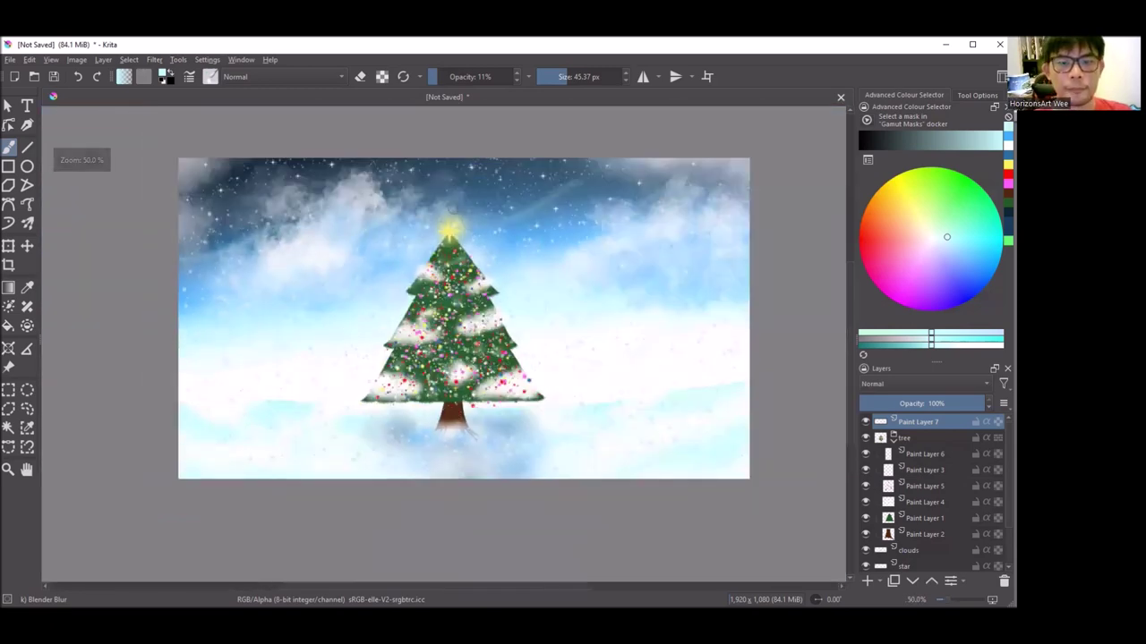
scroll(405, 215, up, 1)
scroll(405, 215, up, 1)
scroll(406, 200, down, 2)
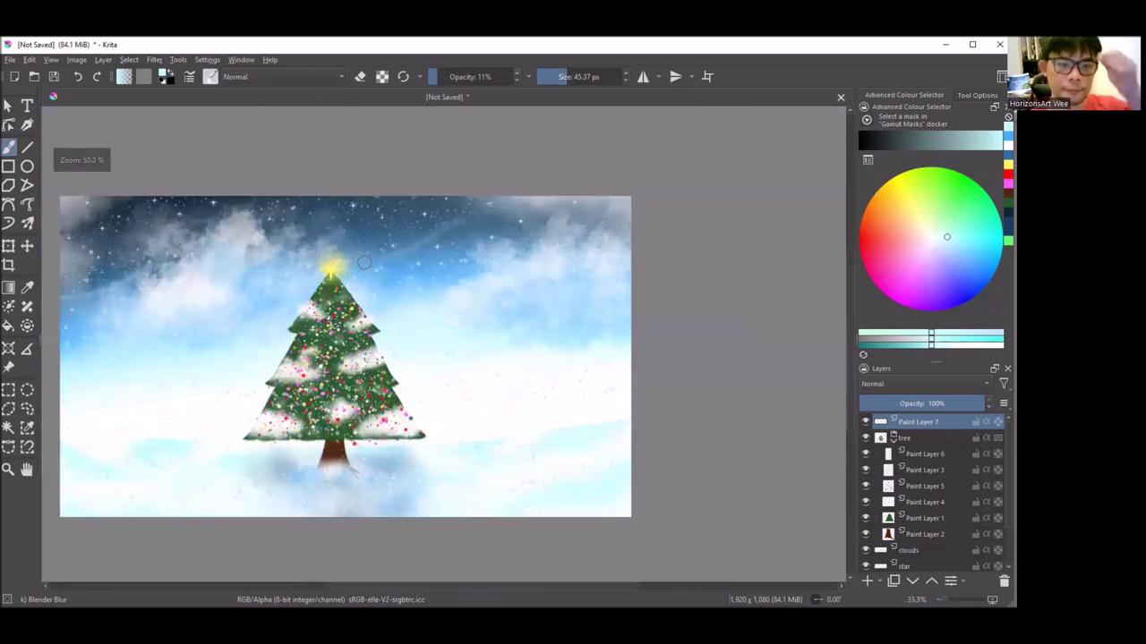
scroll(403, 285, down, 1)
Nudge the painting view slightly right, then select the trunk's Paint Layer 2.
mouse_move(376, 298)
mouse_down()
mouse_move(411, 261)
mouse_move(430, 267)
mouse_up()
scroll(429, 267, up, 1)
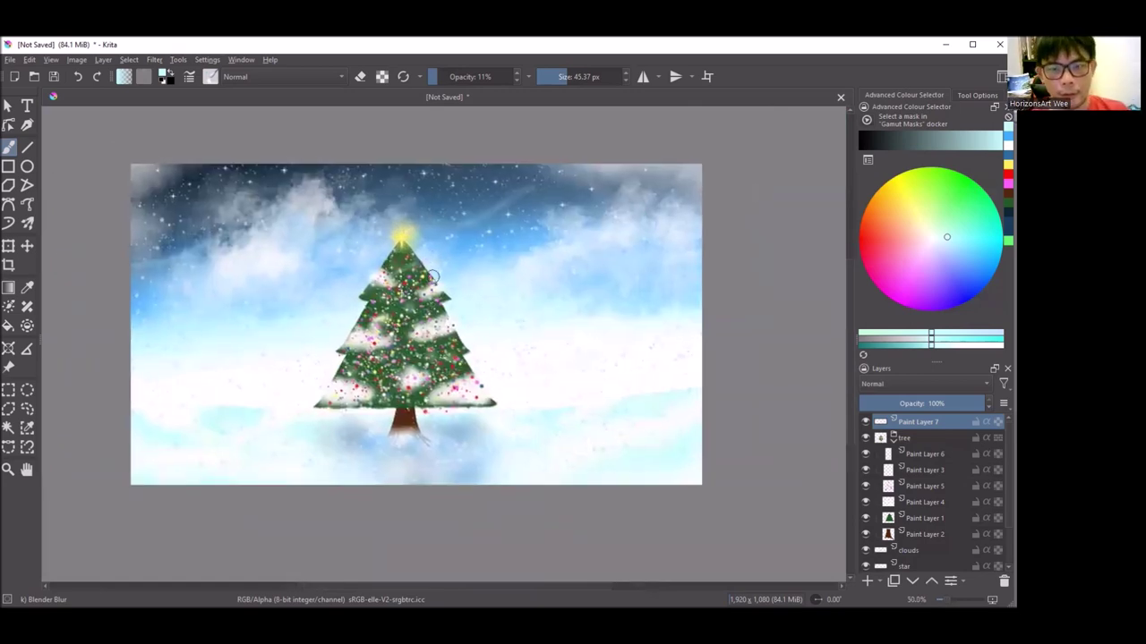
drag(431, 278, 455, 282)
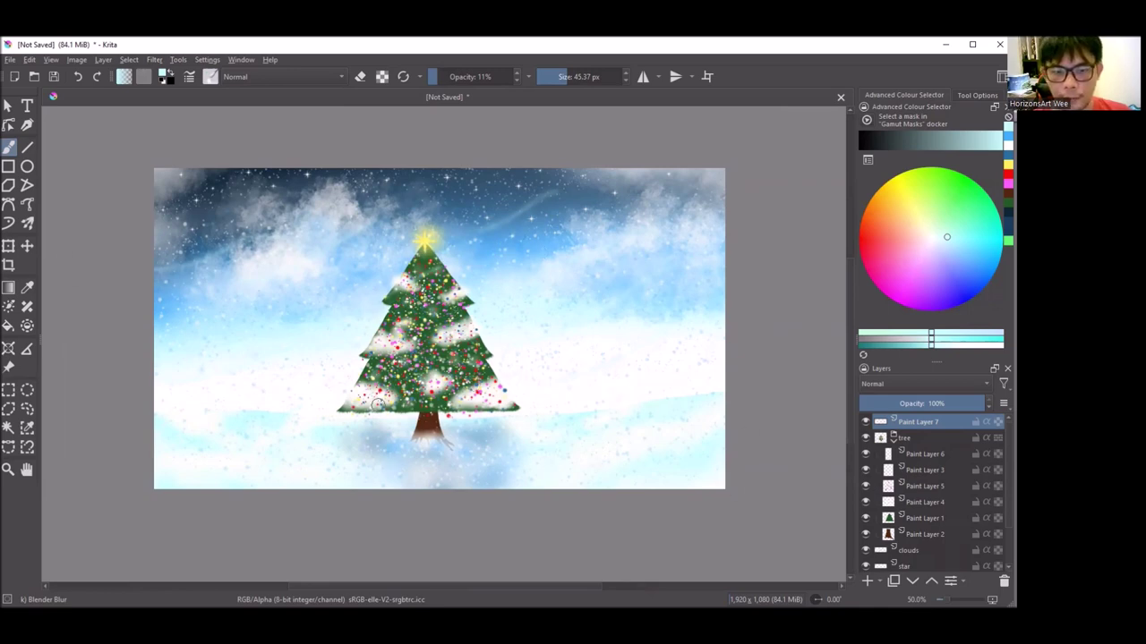
scroll(340, 440, up, 1)
scroll(340, 439, up, 1)
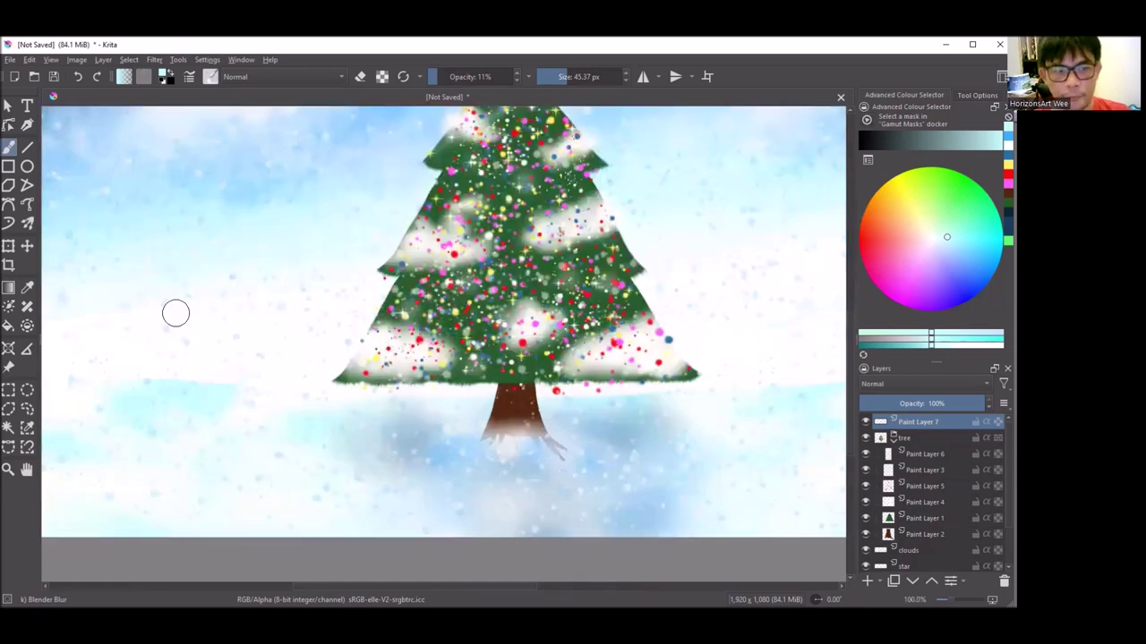
scroll(382, 297, down, 3)
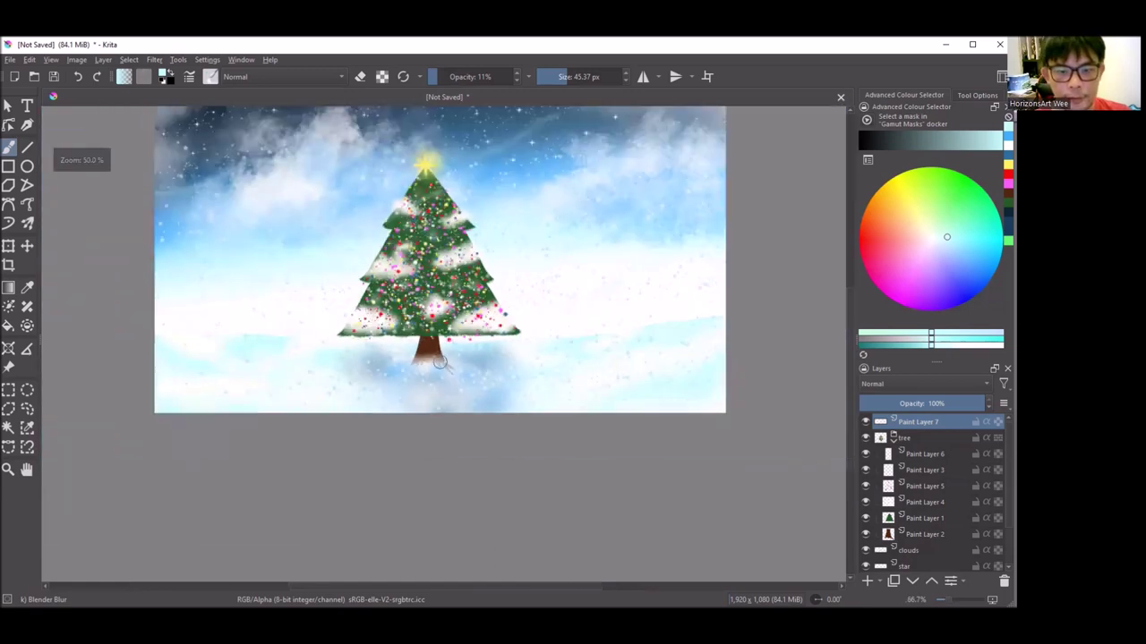
scroll(429, 358, up, 4)
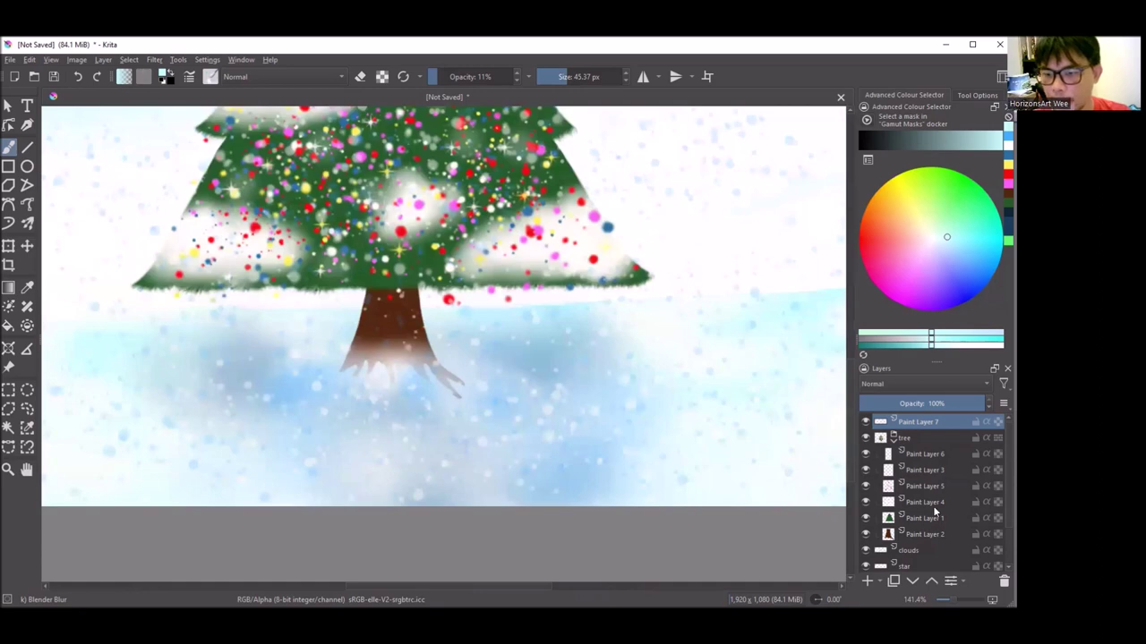
scroll(932, 506, down, 3)
click(923, 483)
With the round eraser, remove the root spikes and forked root and smooth the trunk's bottom edge.
scroll(285, 352, up, 1)
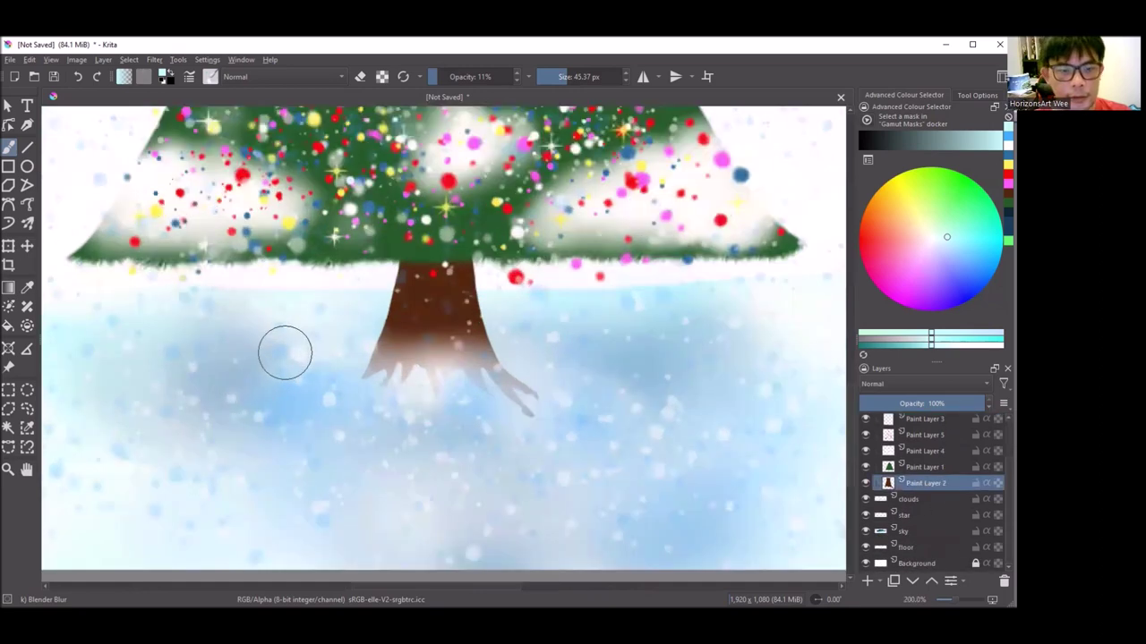
scroll(284, 352, up, 1)
right_click(208, 312)
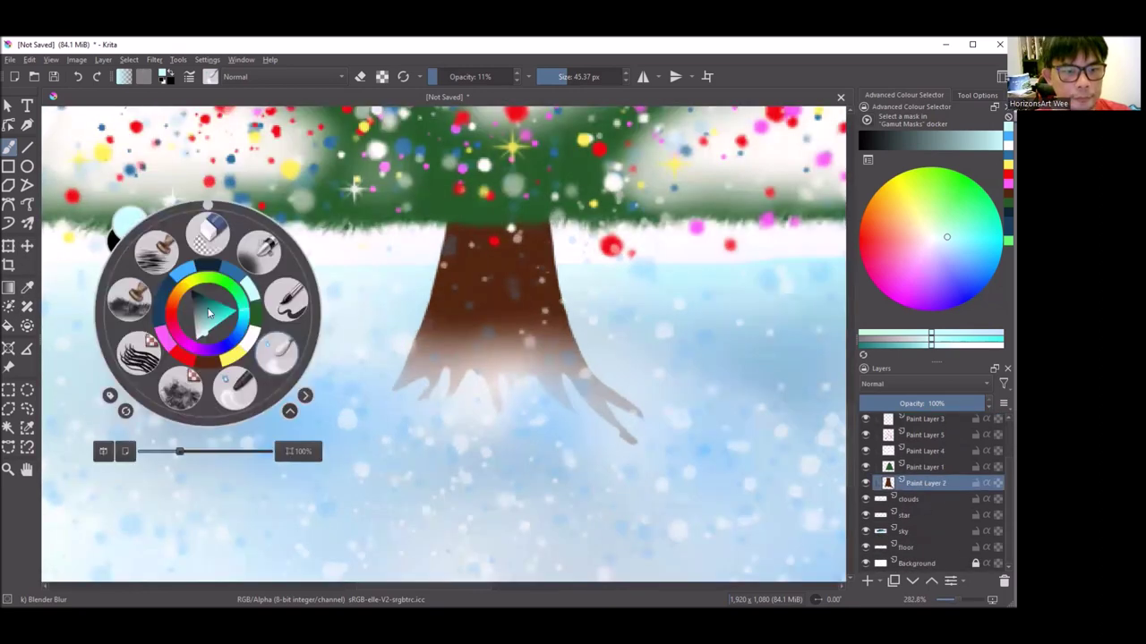
click(210, 234)
scroll(452, 404, up, 1)
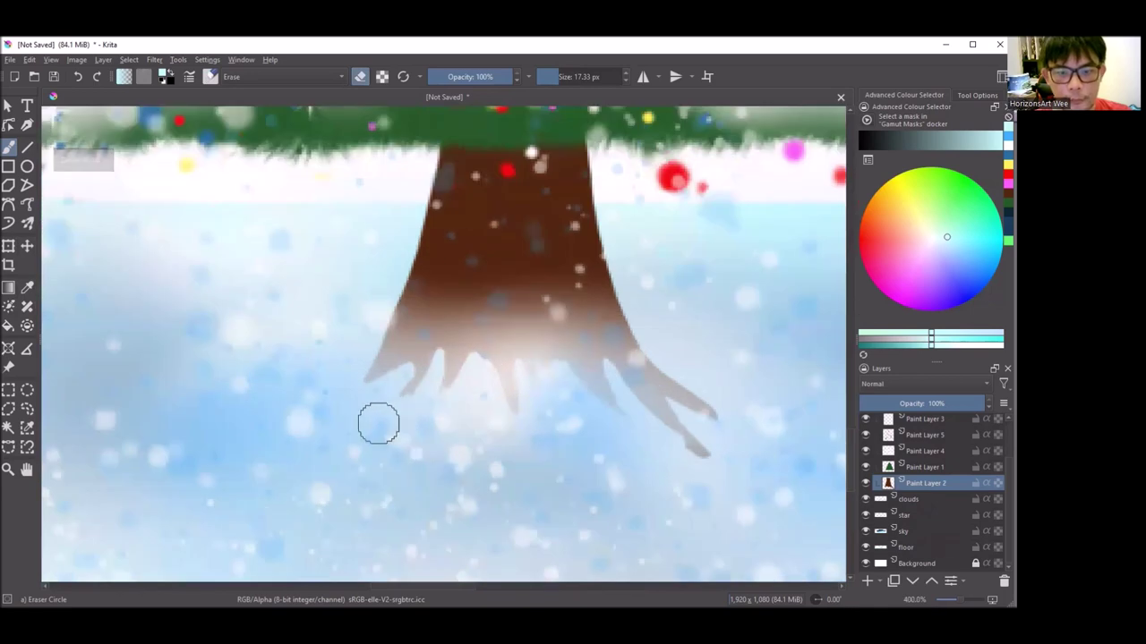
mouse_move(355, 415)
mouse_down()
mouse_move(525, 391)
mouse_move(505, 424)
mouse_up()
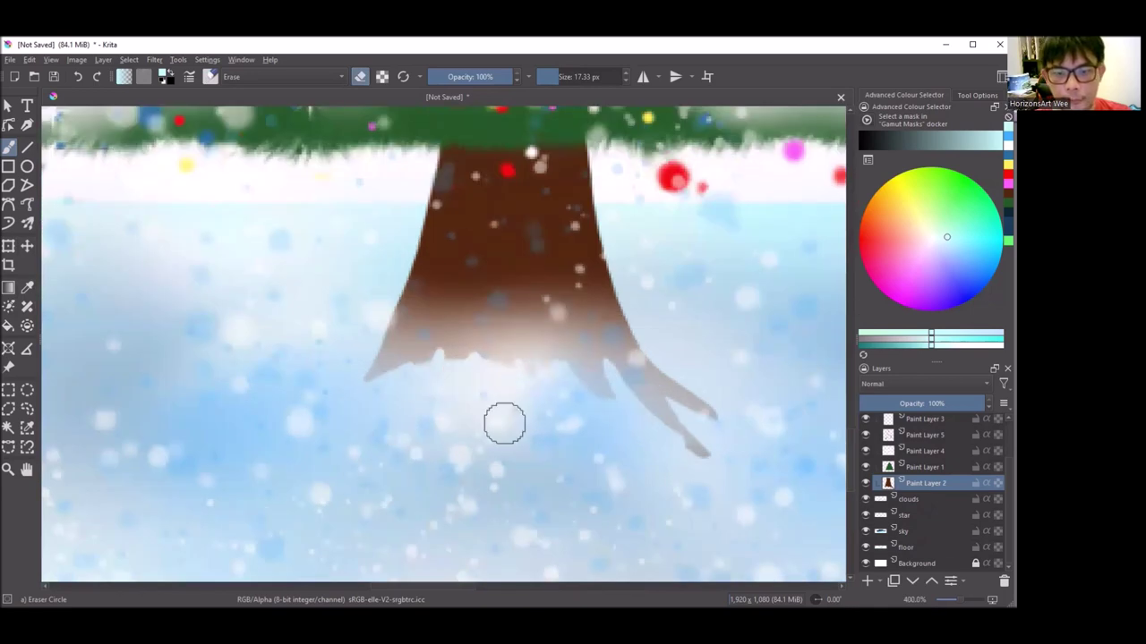
mouse_move(582, 397)
mouse_down()
mouse_move(680, 435)
mouse_move(725, 411)
mouse_up()
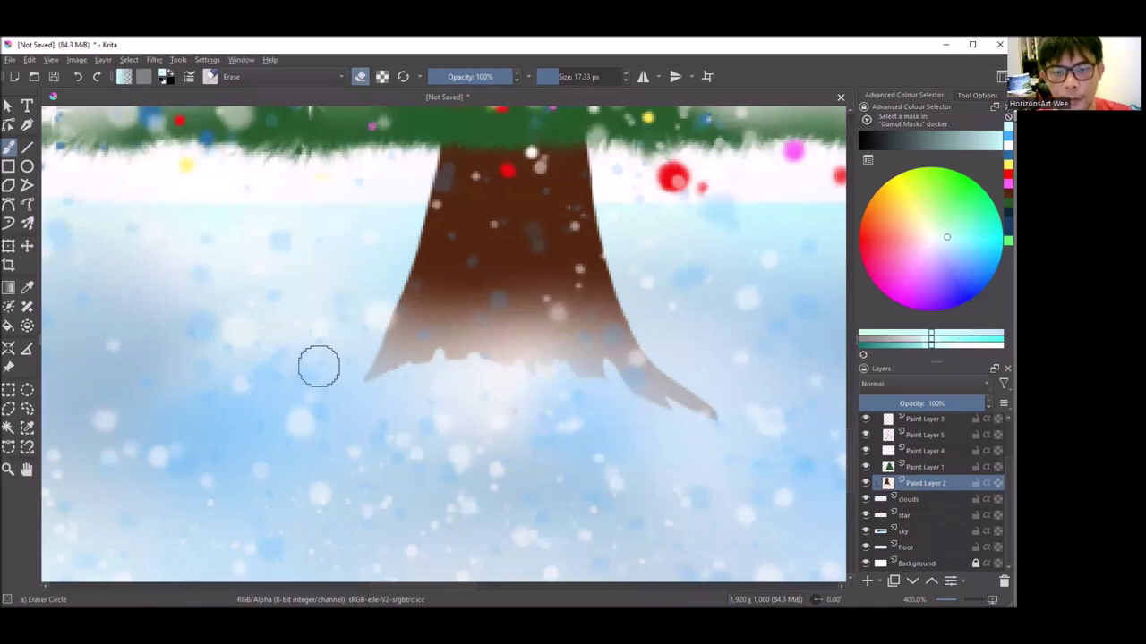
drag(443, 367, 580, 391)
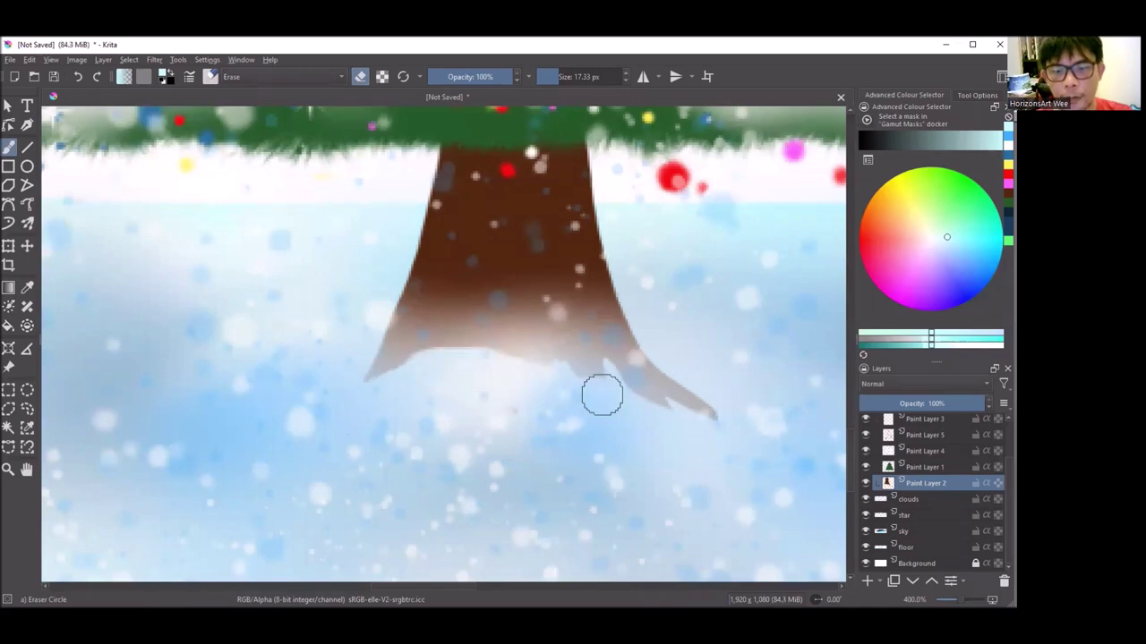
Erase stray brown paint along the trunk's lower edge, then add new empty Paint Layer 8.
scroll(379, 338, down, 3)
scroll(432, 367, up, 3)
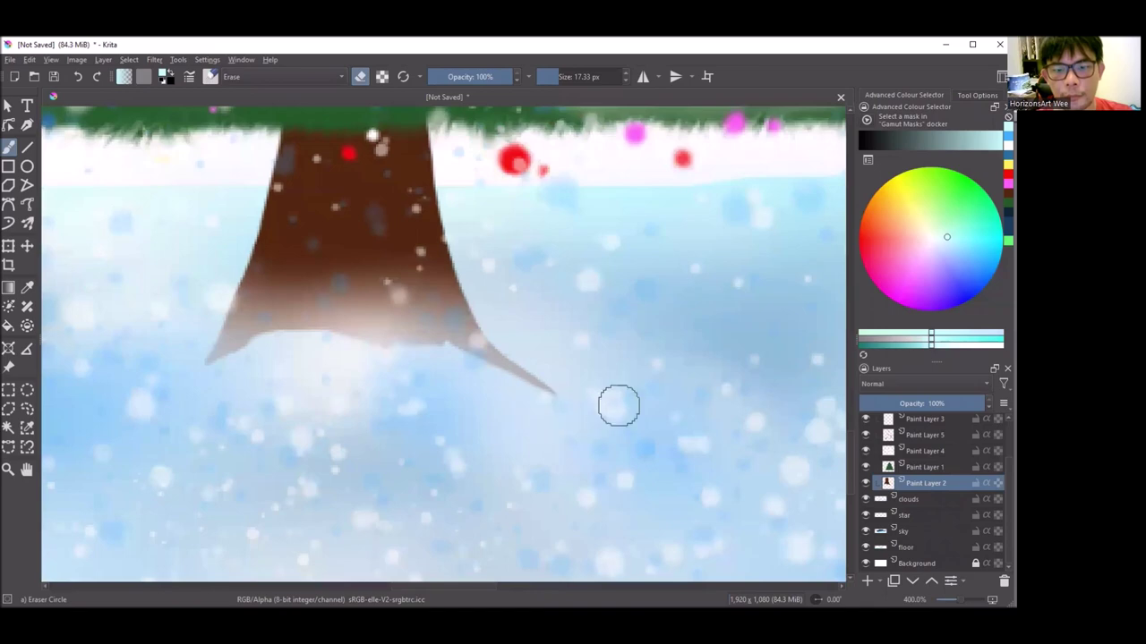
scroll(465, 343, down, 2)
scroll(381, 360, up, 3)
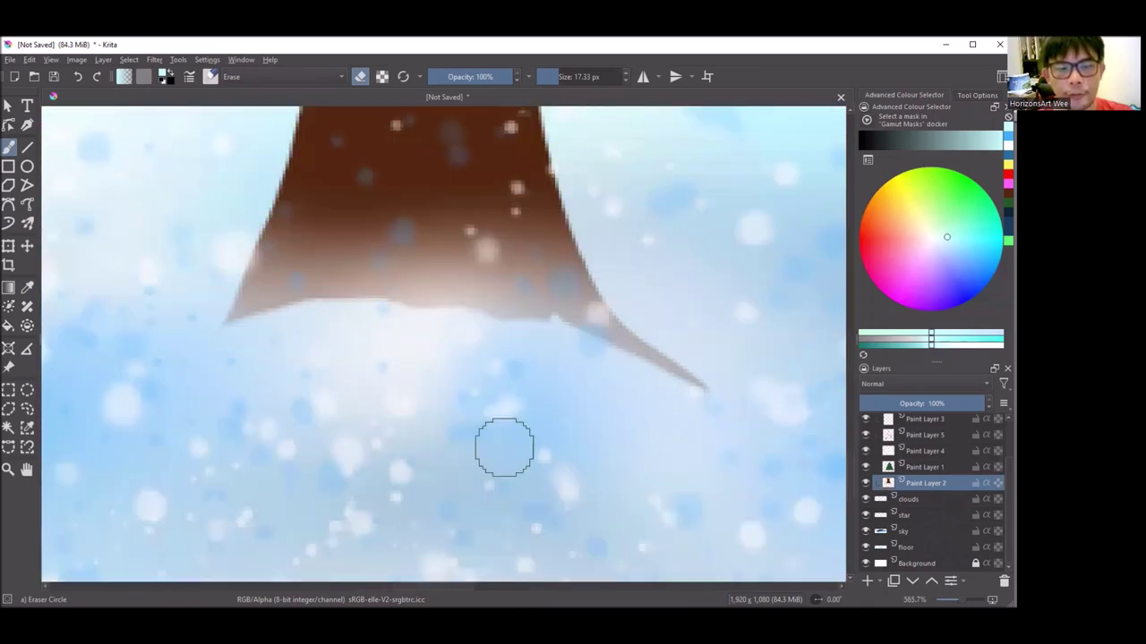
scroll(417, 367, down, 4)
scroll(395, 335, up, 2)
scroll(393, 345, up, 2)
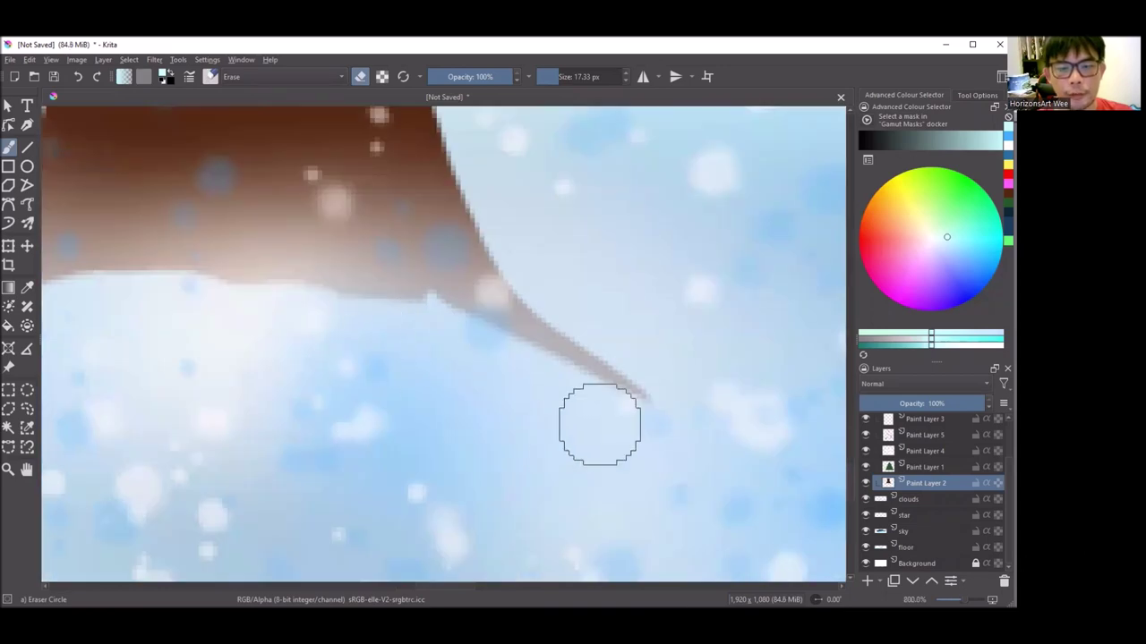
scroll(513, 333, down, 3)
scroll(480, 333, up, 4)
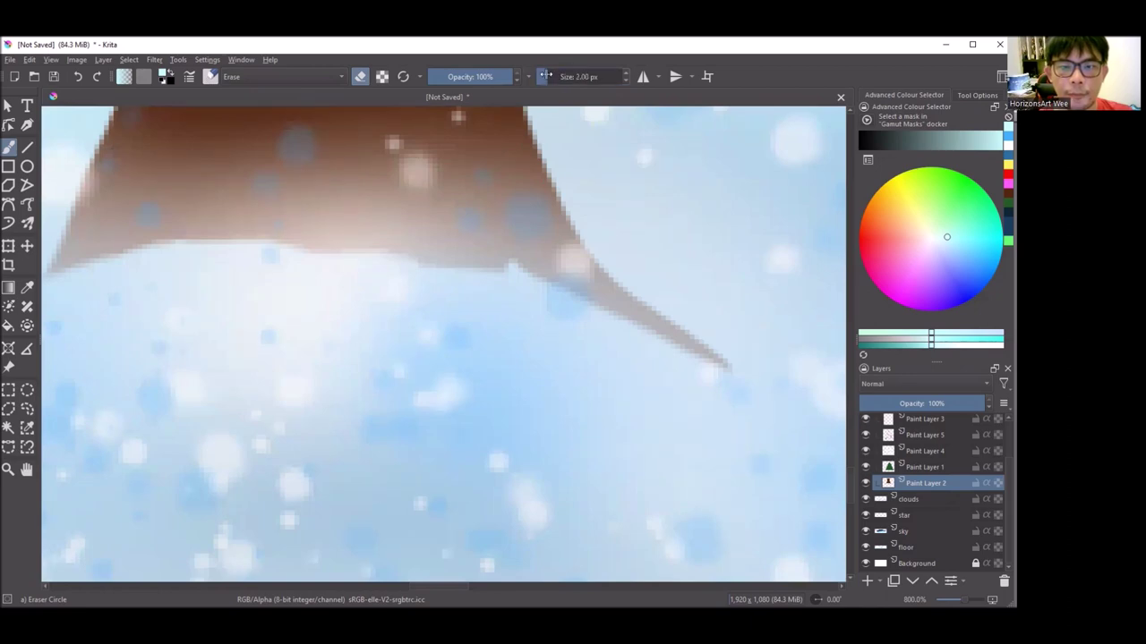
drag(347, 248, 457, 277)
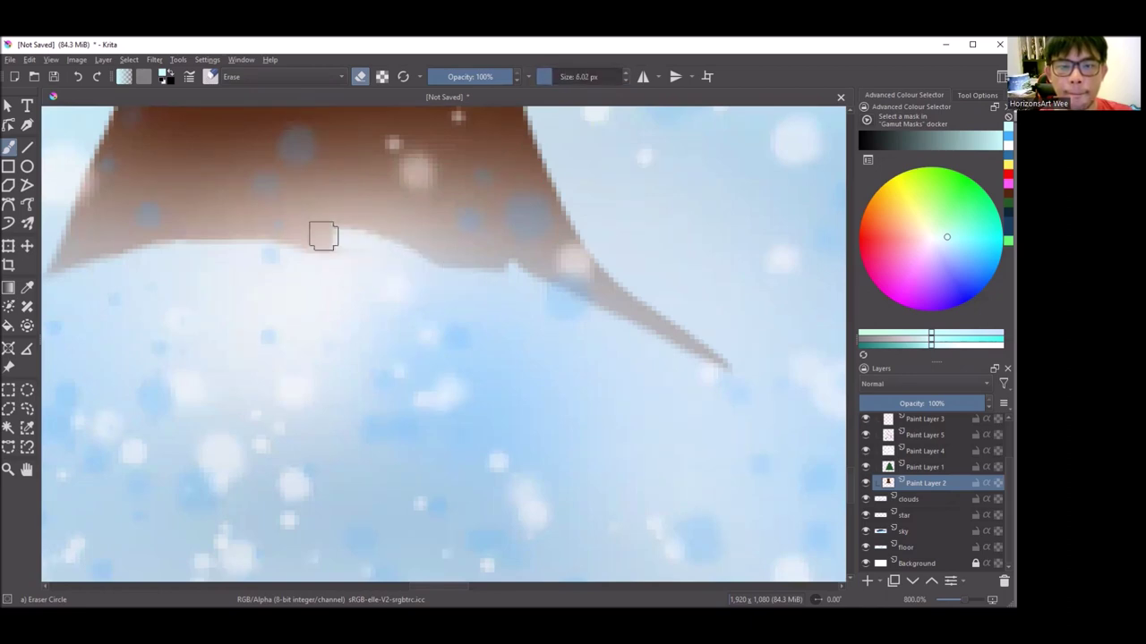
scroll(425, 277, down, 4)
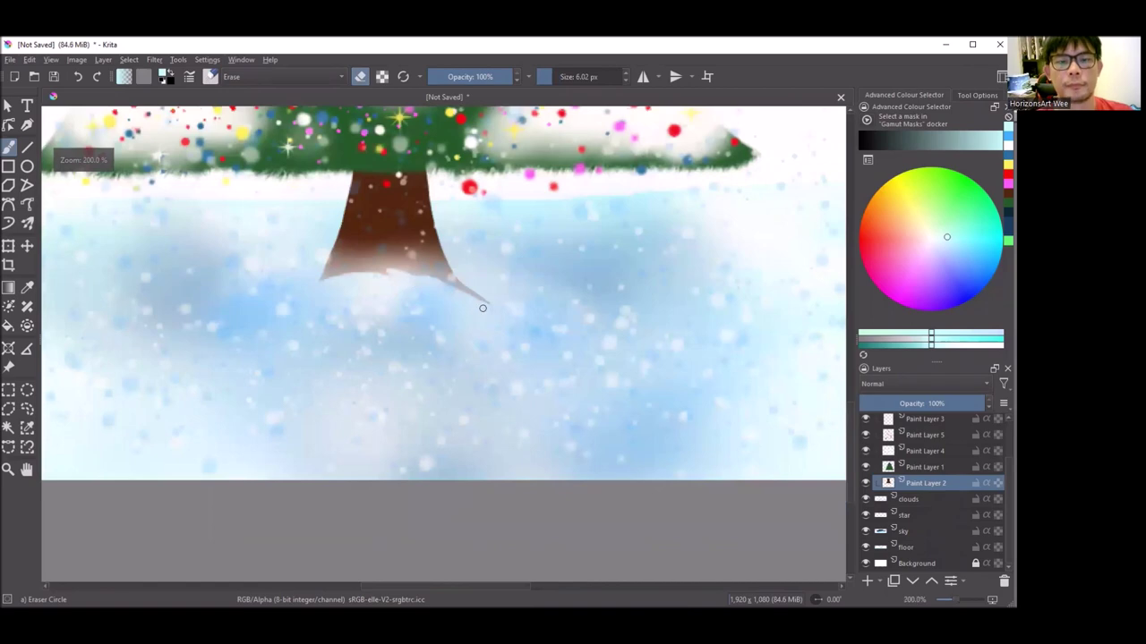
scroll(483, 308, down, 2)
scroll(501, 322, up, 3)
scroll(519, 335, up, 2)
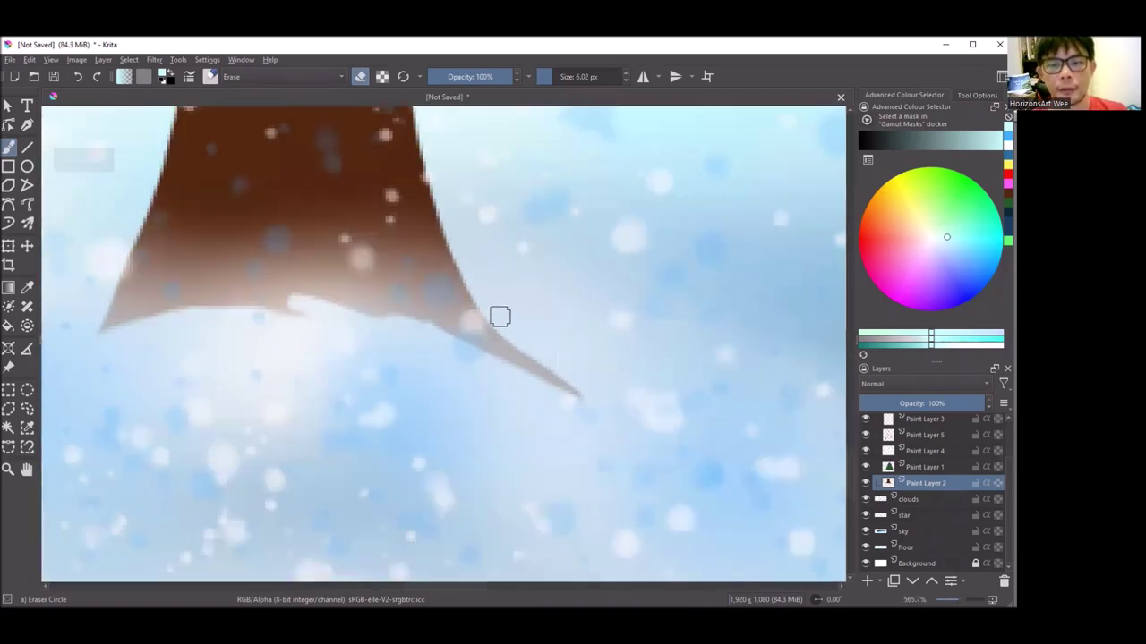
key(minus)
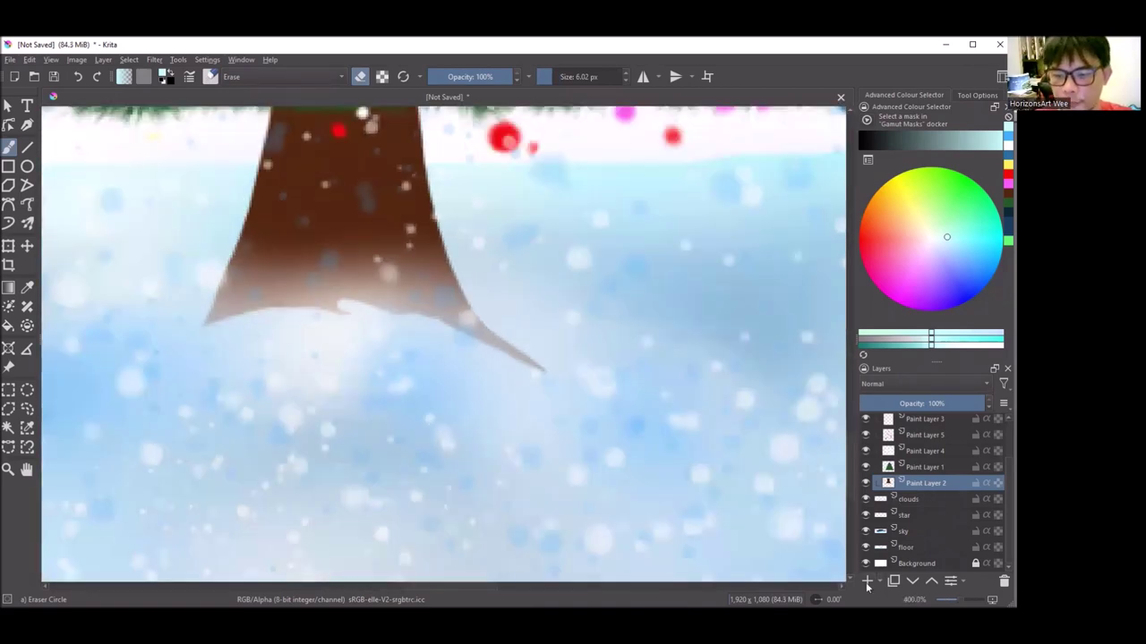
click(866, 582)
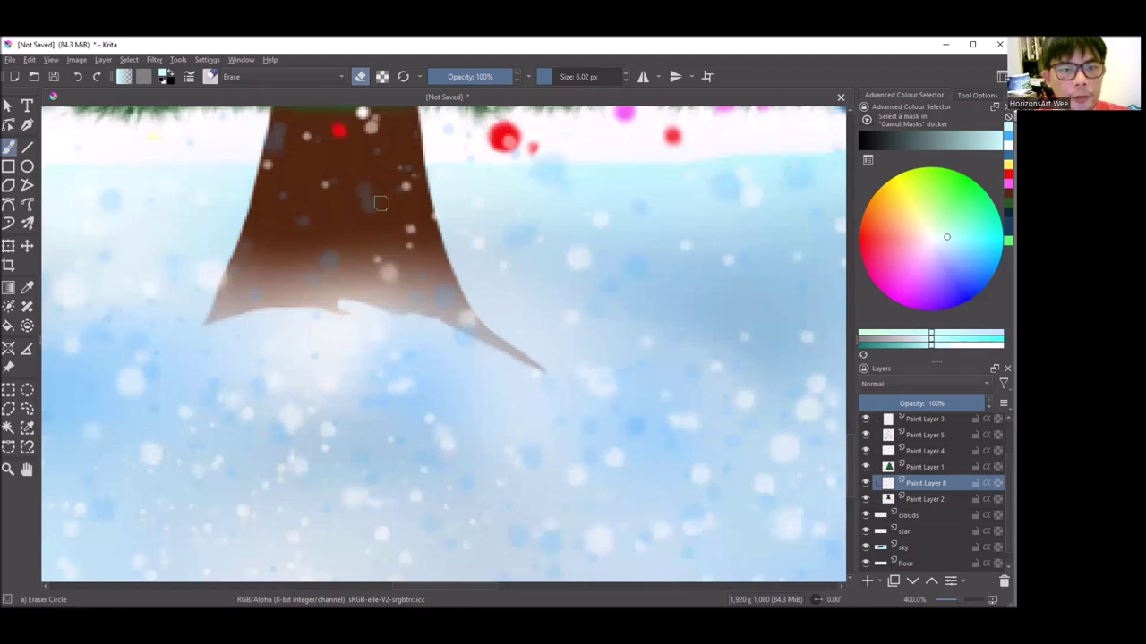
Paint white tufts along the trunk base with Stamp Grass Patch at 0° rotation, 41% opacity.
right_click(462, 228)
click(379, 228)
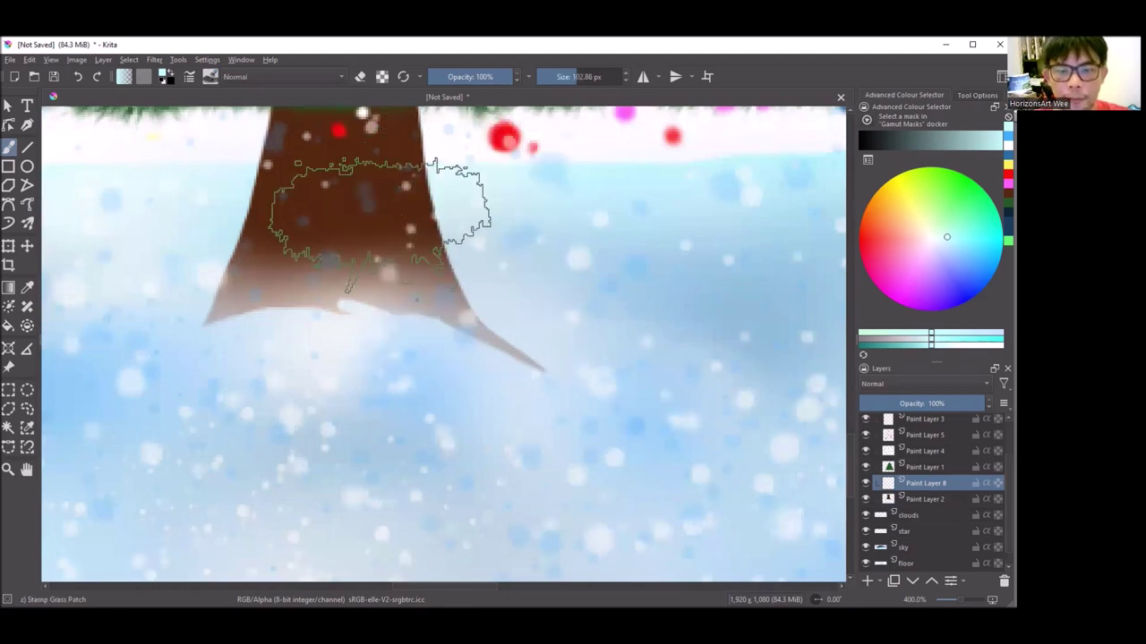
click(189, 77)
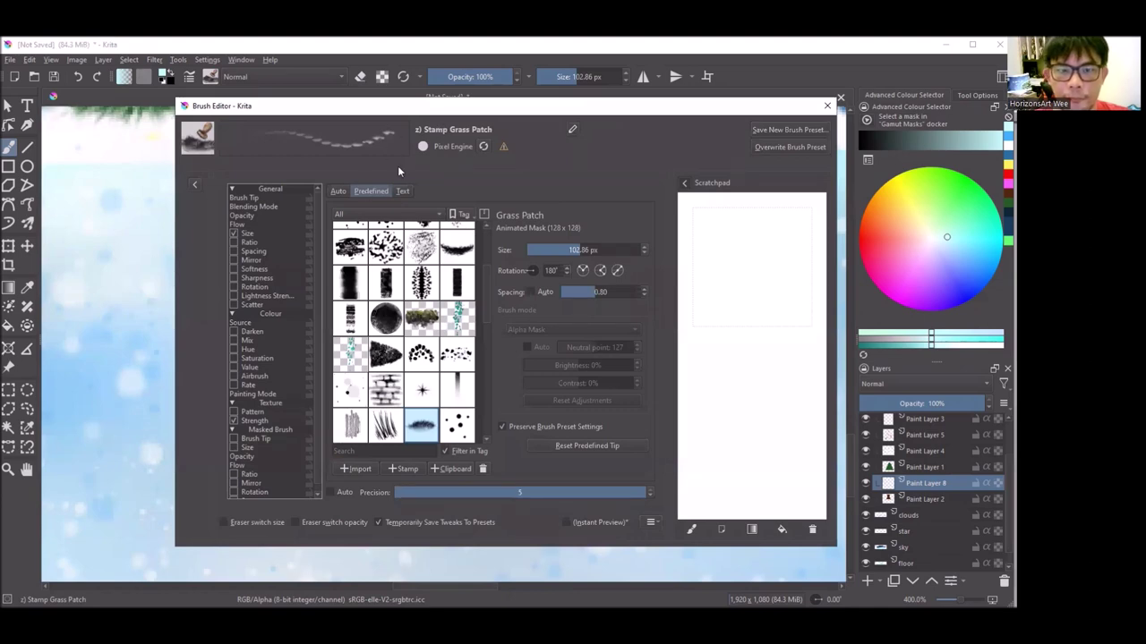
click(542, 269)
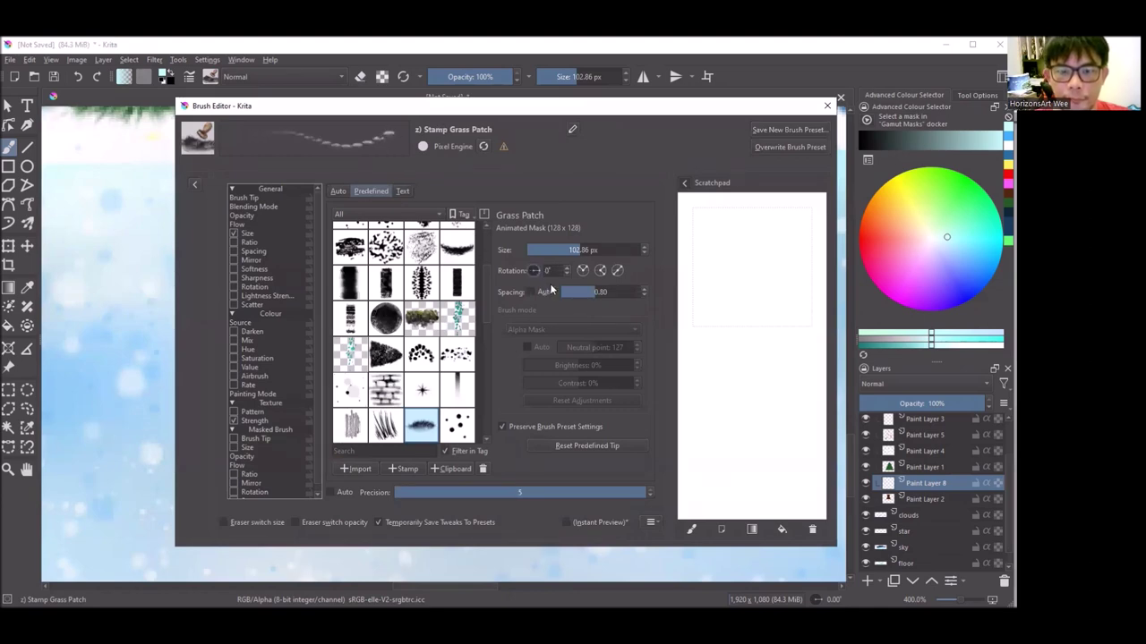
click(839, 97)
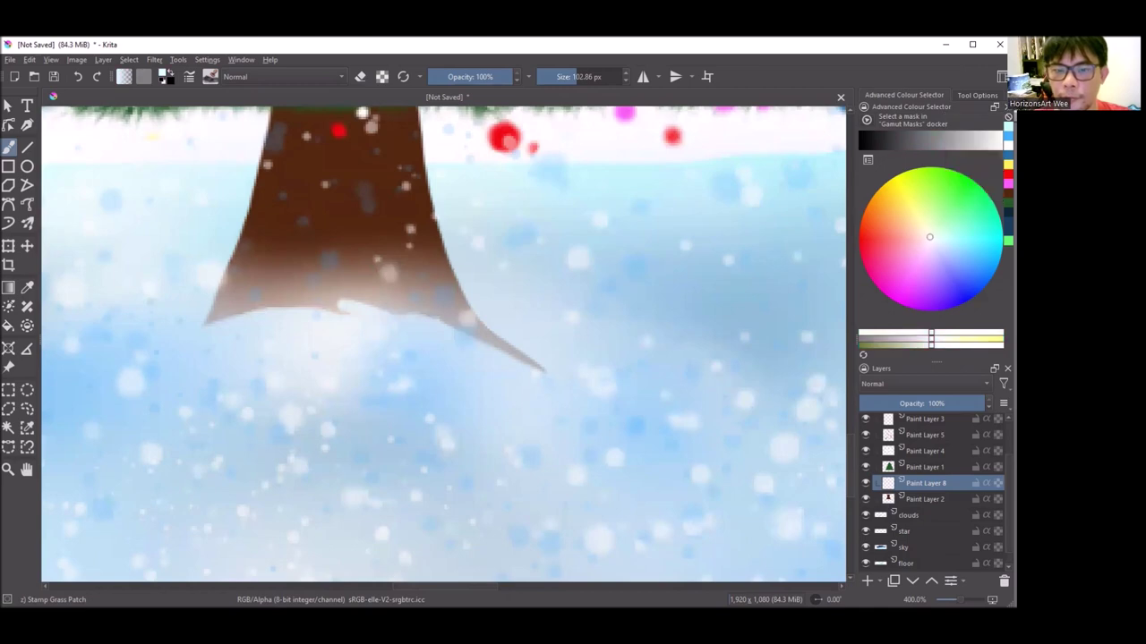
mouse_move(484, 77)
mouse_down()
mouse_move(462, 77)
mouse_move(515, 77)
mouse_up()
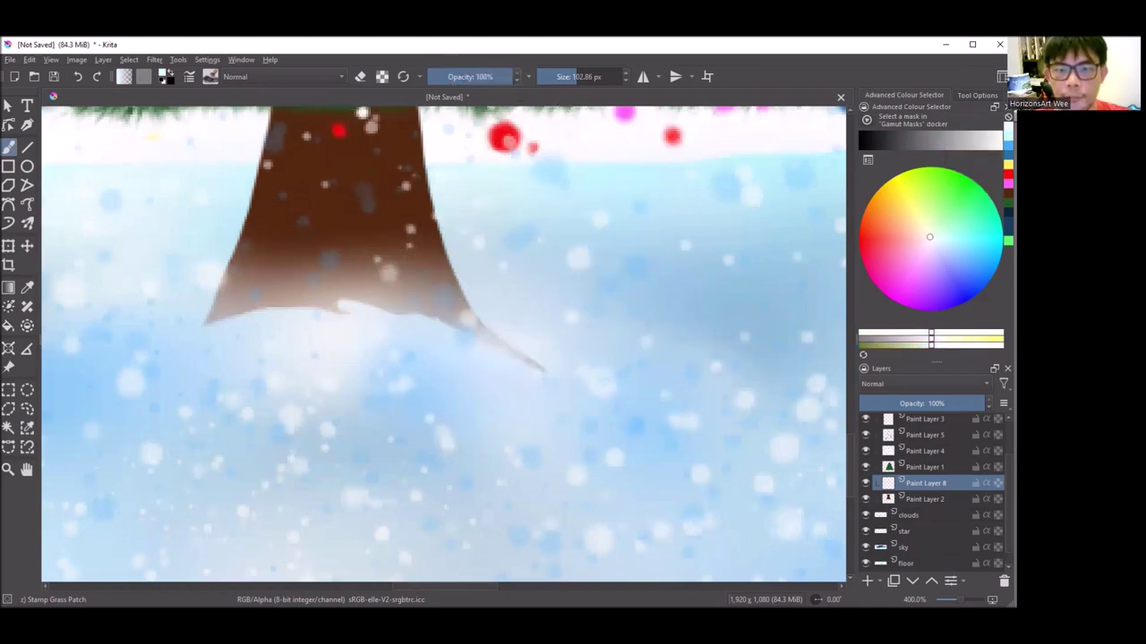
drag(450, 349, 250, 354)
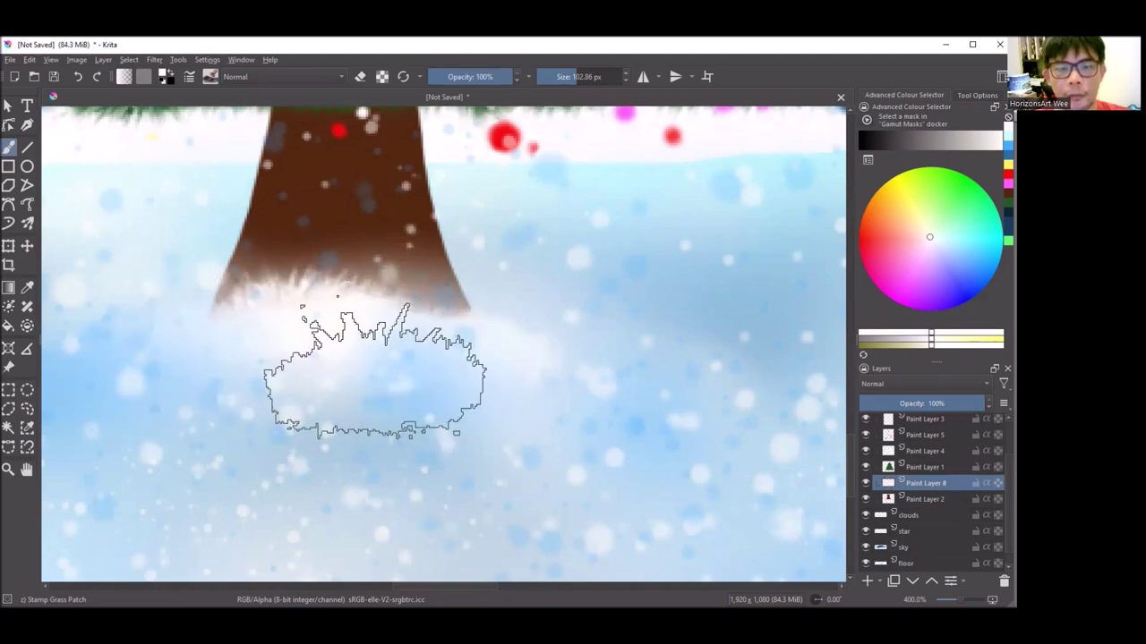
Pick a pale cyan for the grass brush and make the brush larger.
scroll(378, 358, down, 1)
scroll(372, 358, down, 2)
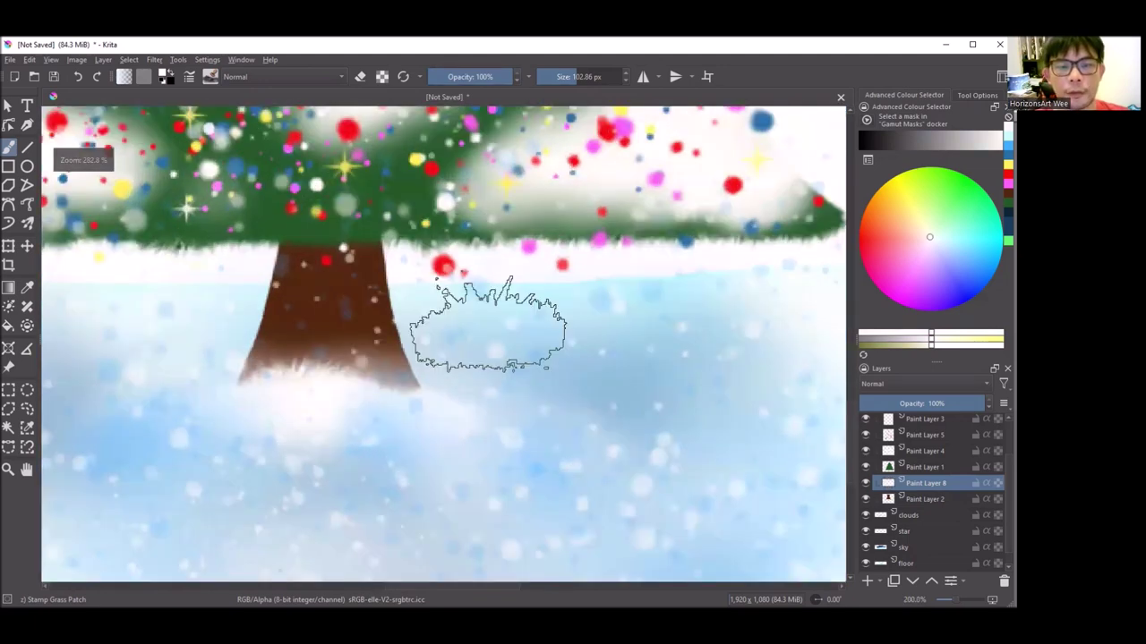
scroll(486, 384, down, 2)
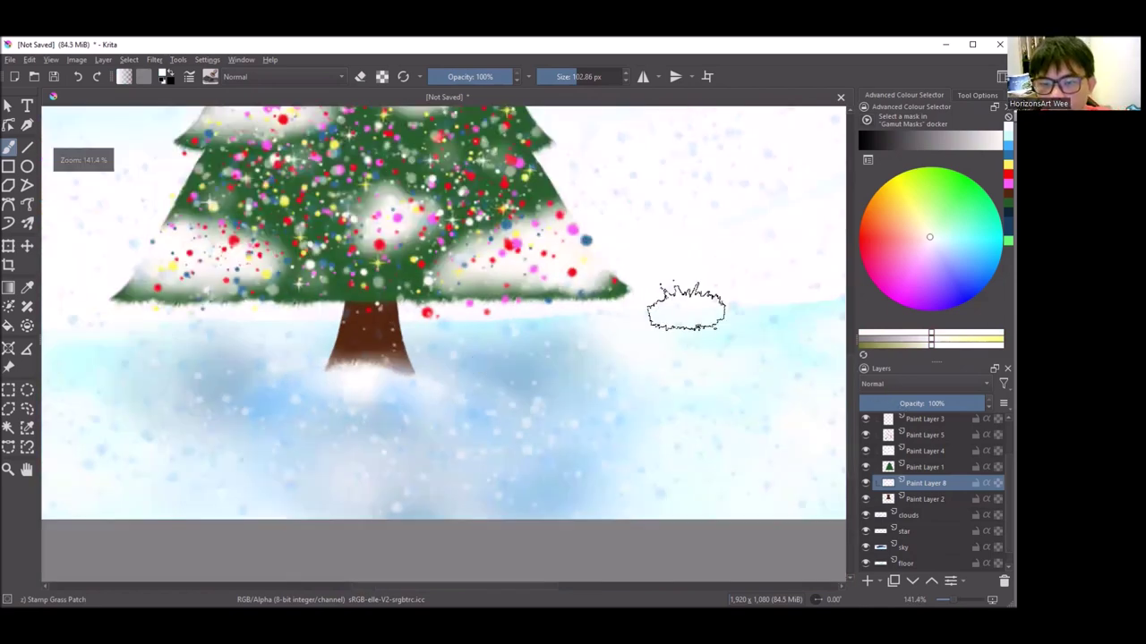
scroll(486, 379, down, 1)
scroll(772, 291, up, 2)
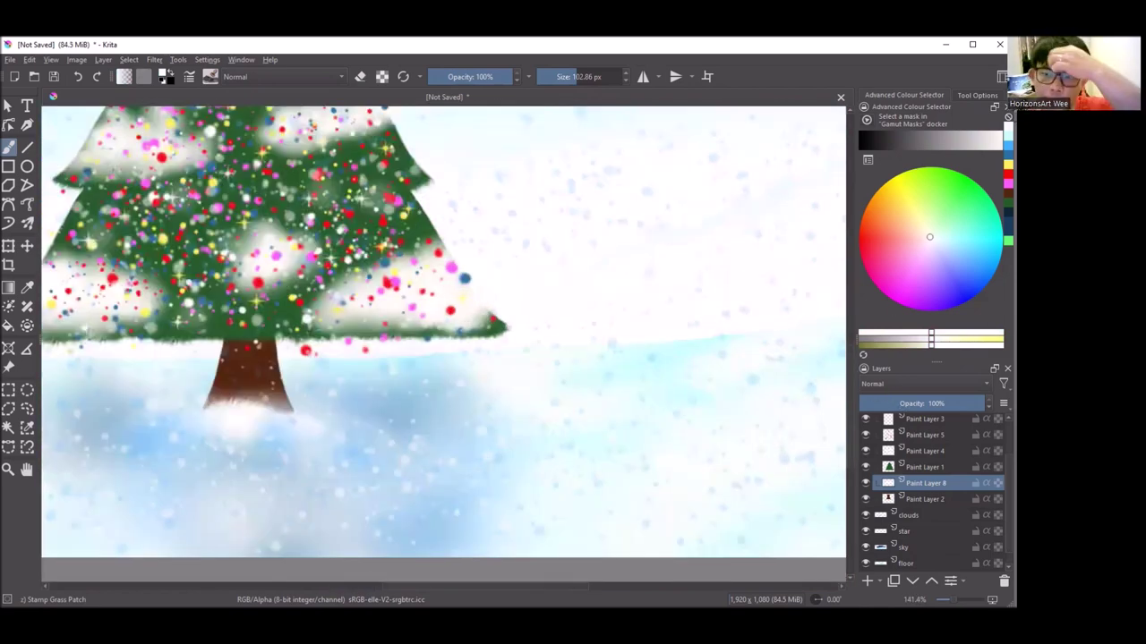
click(946, 236)
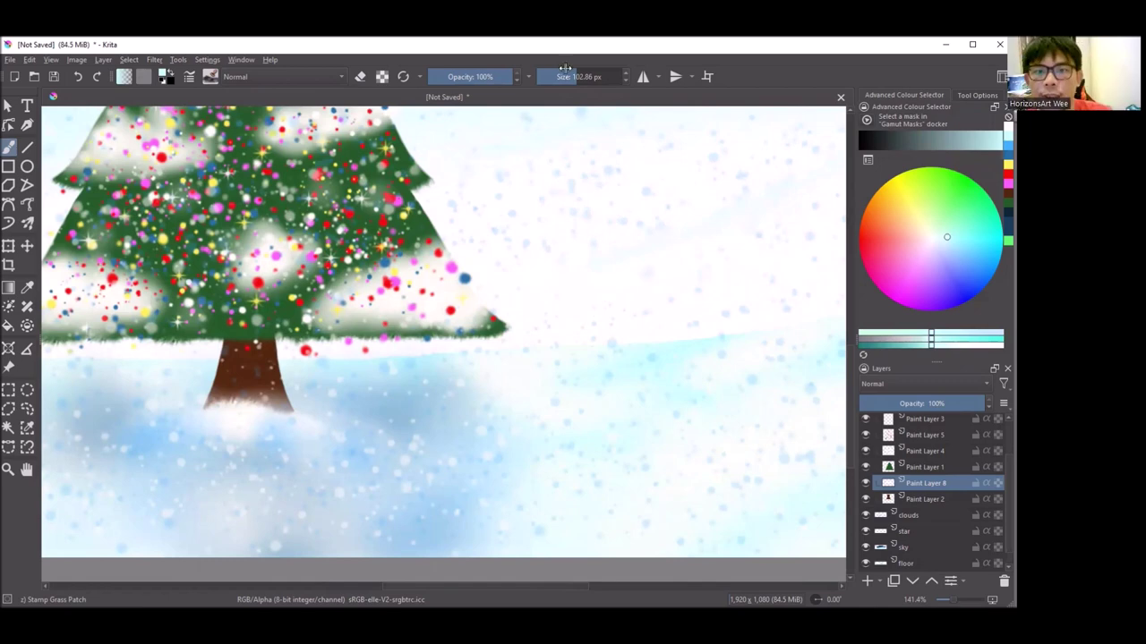
scroll(537, 313, down, 2)
scroll(710, 222, up, 2)
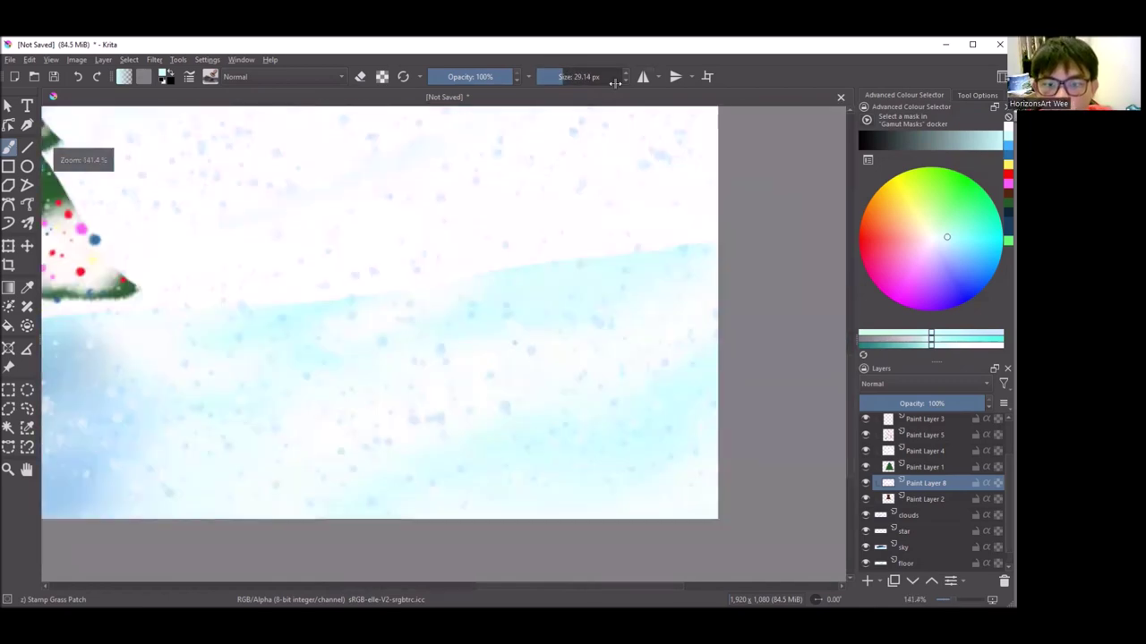
key(bracketright)
key(bracketright)
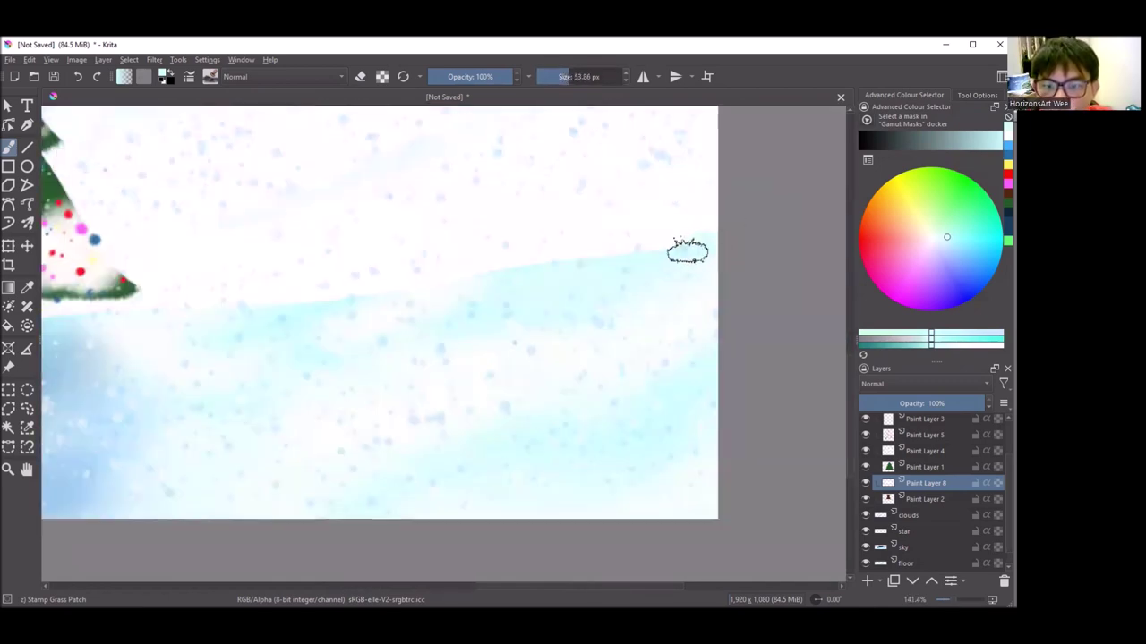
Zoom and scroll around the canvas to review the grass tufts at the trunk base.
scroll(678, 222, up, 3)
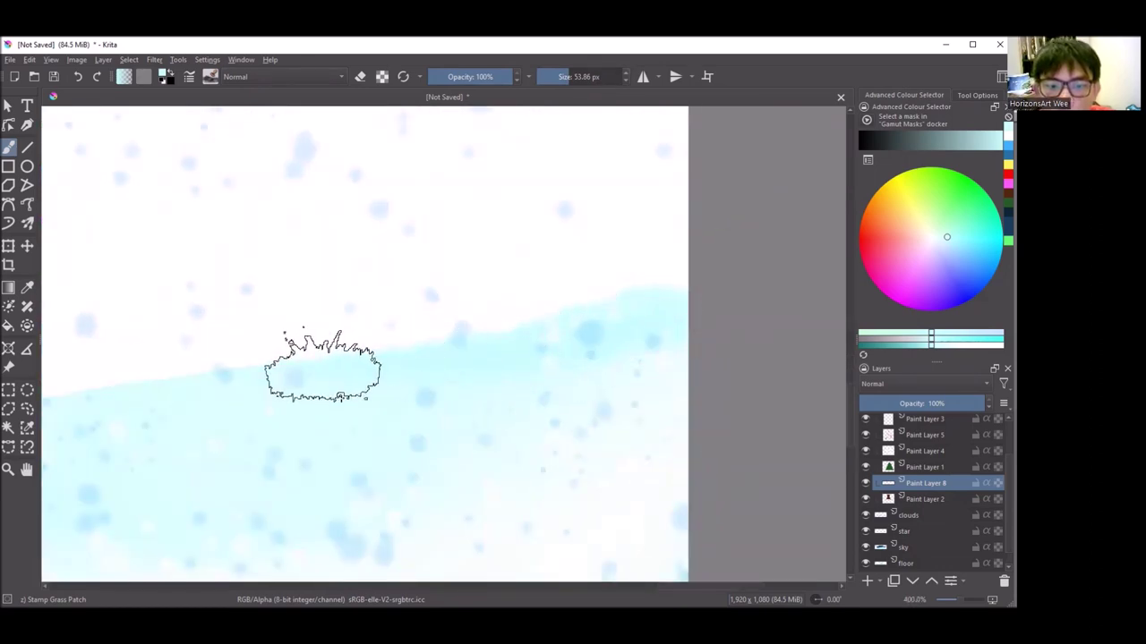
scroll(374, 365, down, 1)
scroll(374, 365, up, 2)
scroll(435, 358, down, 3)
scroll(588, 307, up, 2)
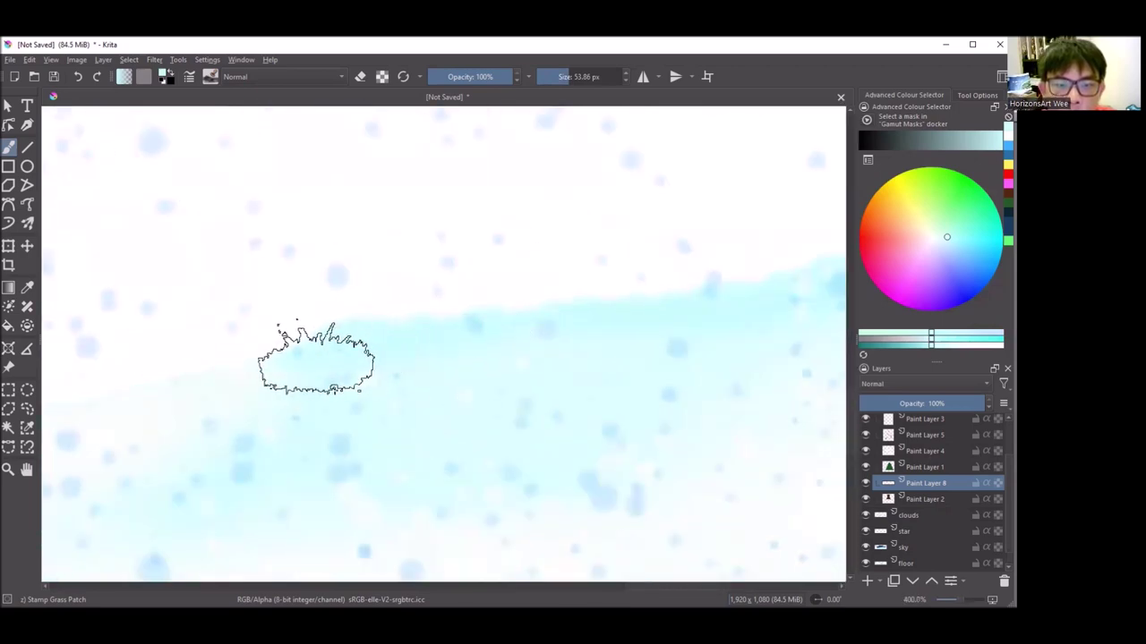
scroll(358, 345, down, 1)
scroll(385, 330, up, 1)
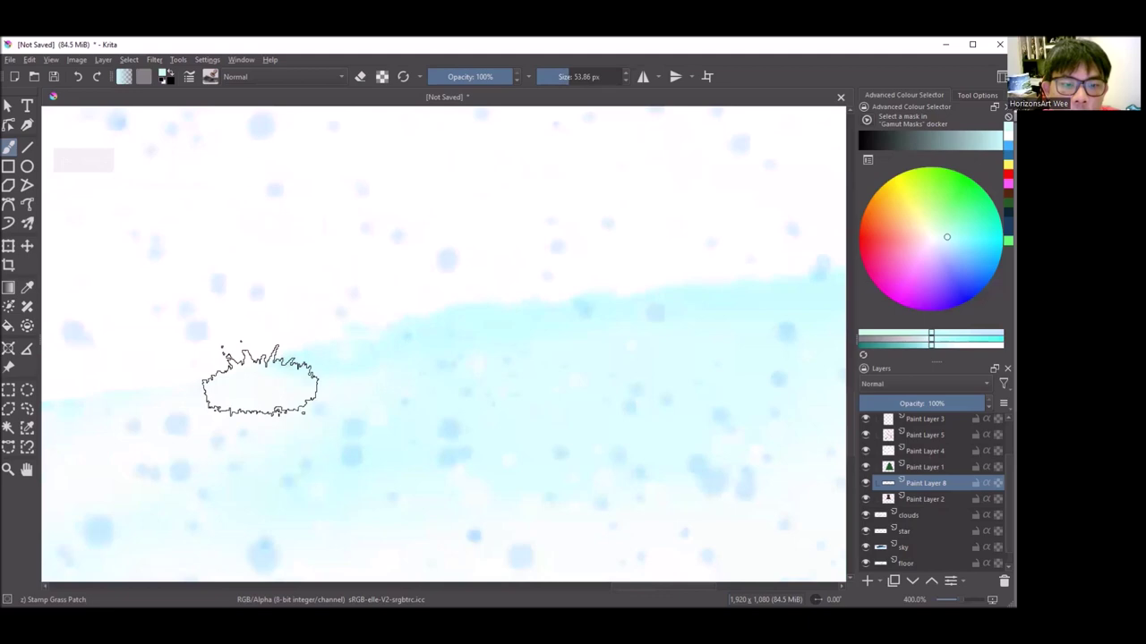
scroll(465, 320, down, 2)
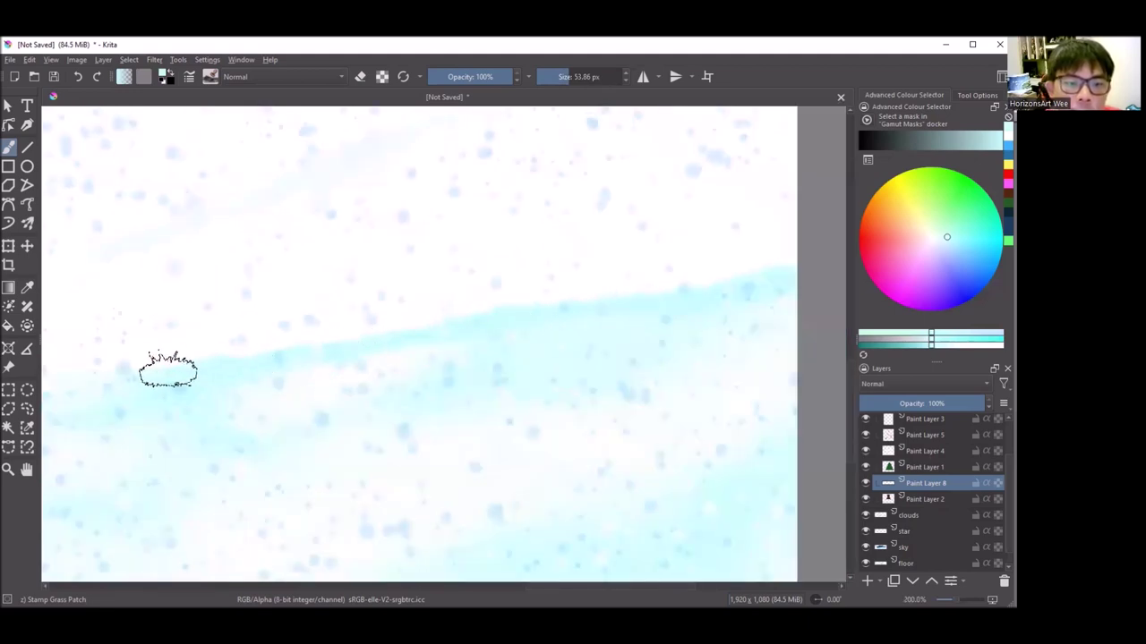
scroll(287, 338, down, 3)
scroll(286, 338, up, 3)
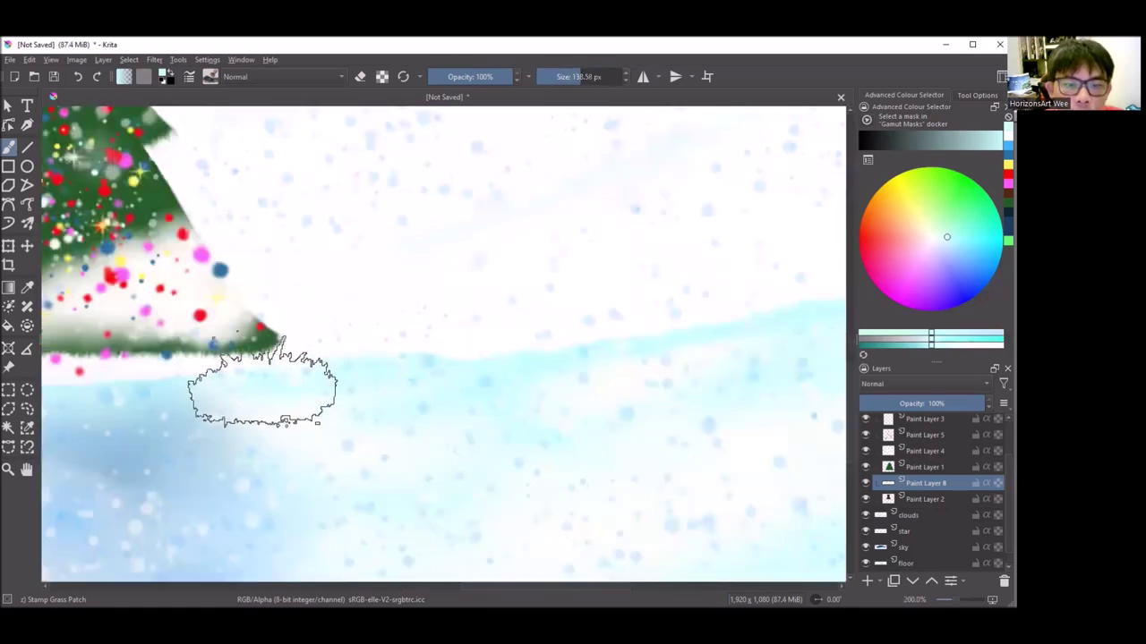
scroll(551, 327, down, 1)
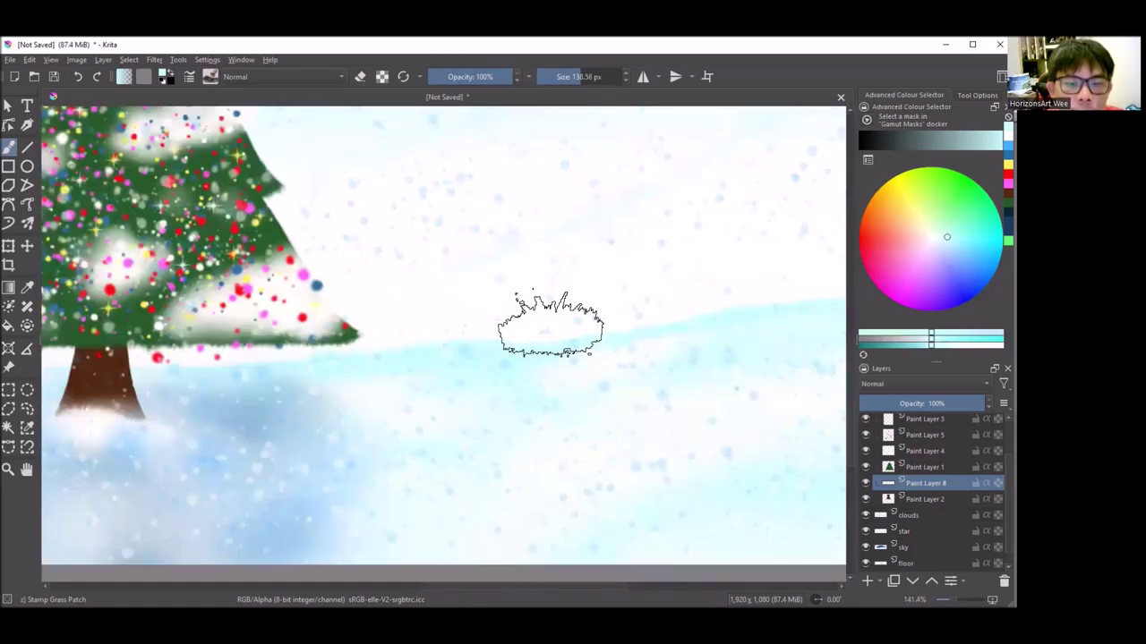
scroll(551, 324, left, 3)
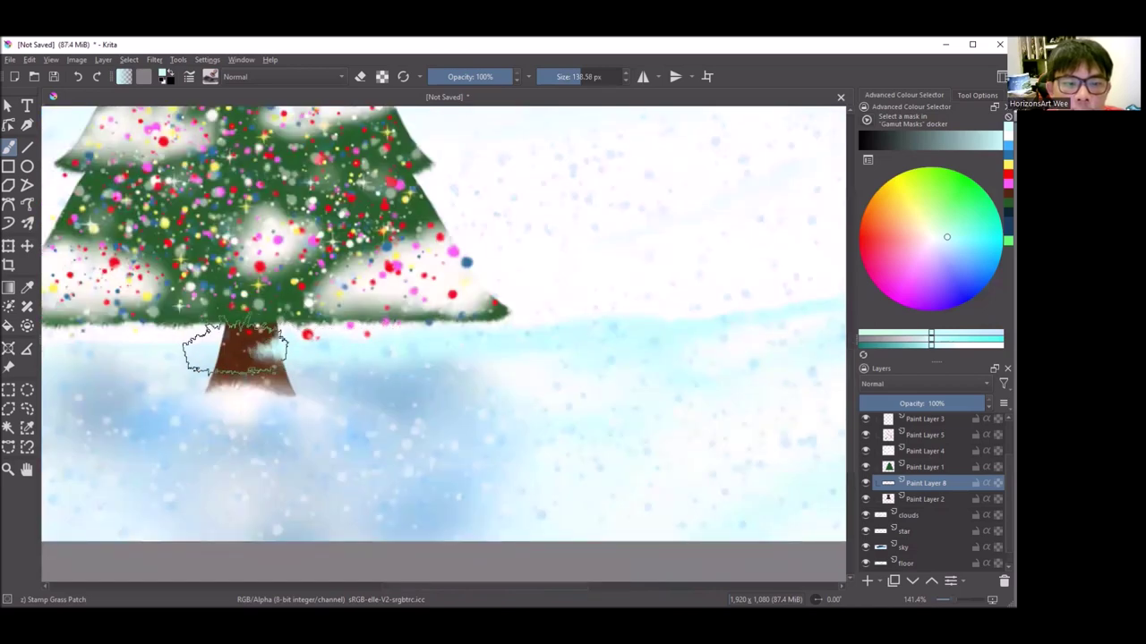
scroll(479, 363, down, 1)
scroll(313, 376, up, 2)
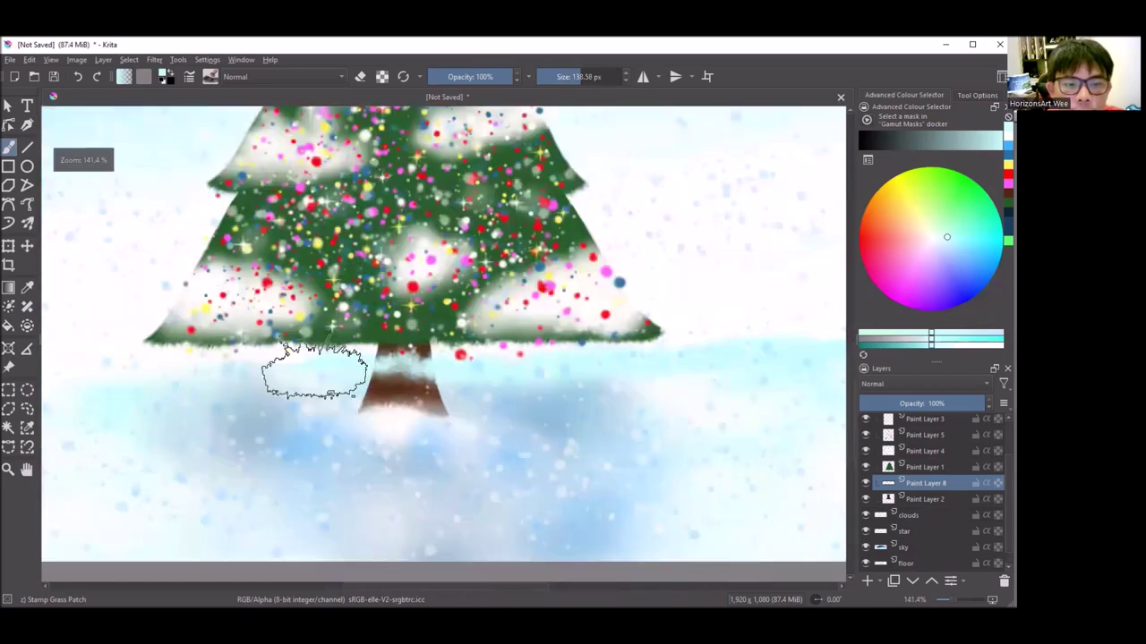
scroll(538, 362, down, 1)
scroll(533, 363, up, 1)
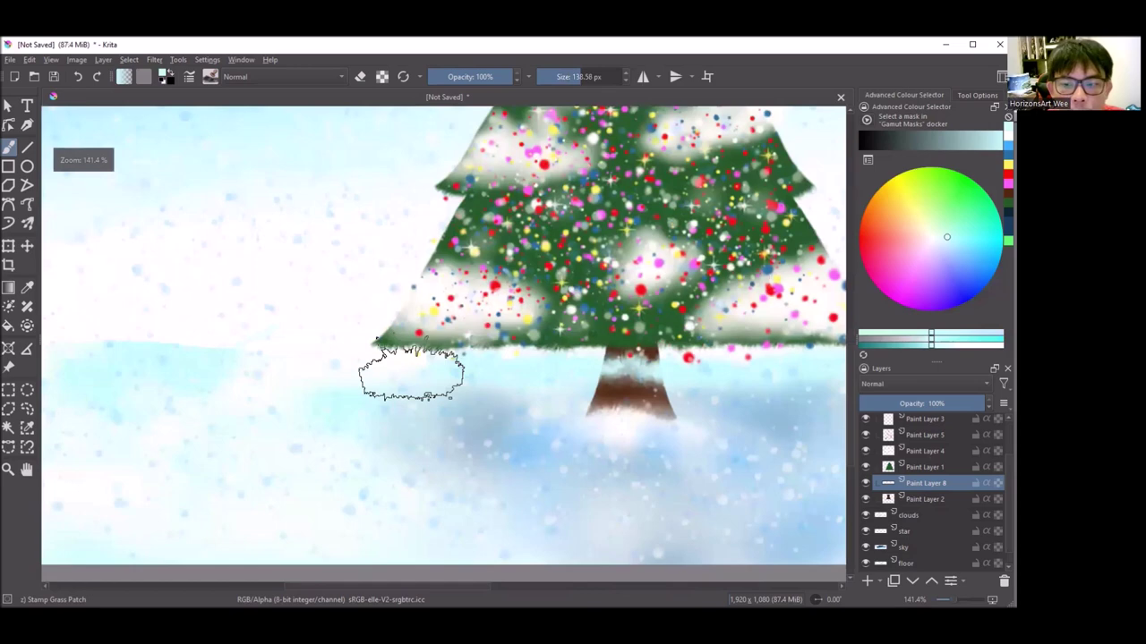
scroll(255, 354, down, 3)
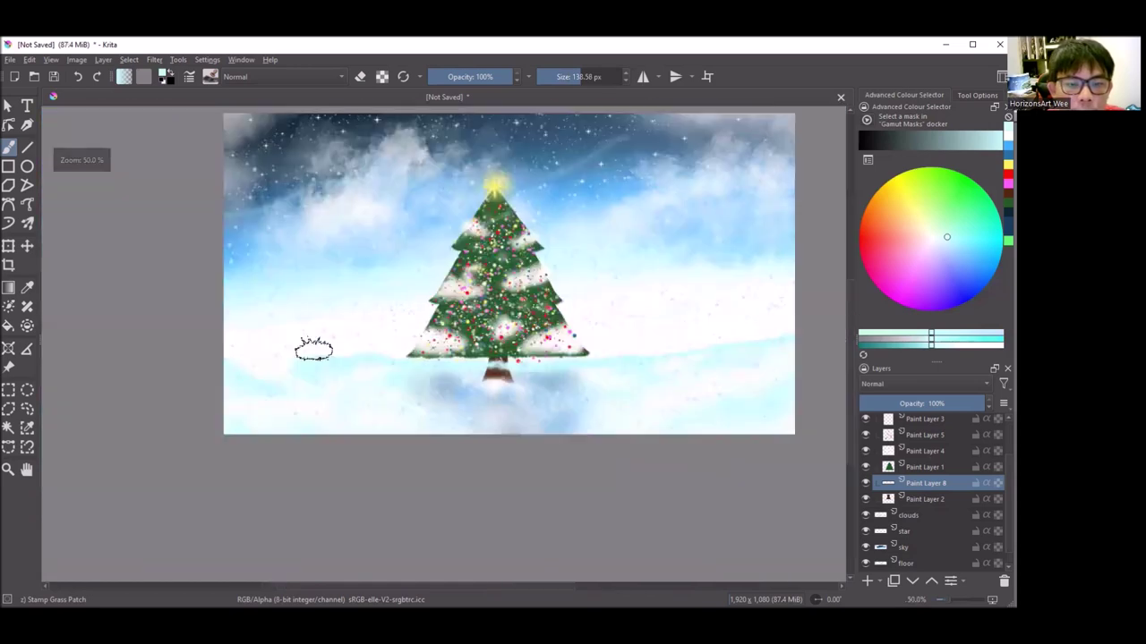
scroll(313, 349, up, 3)
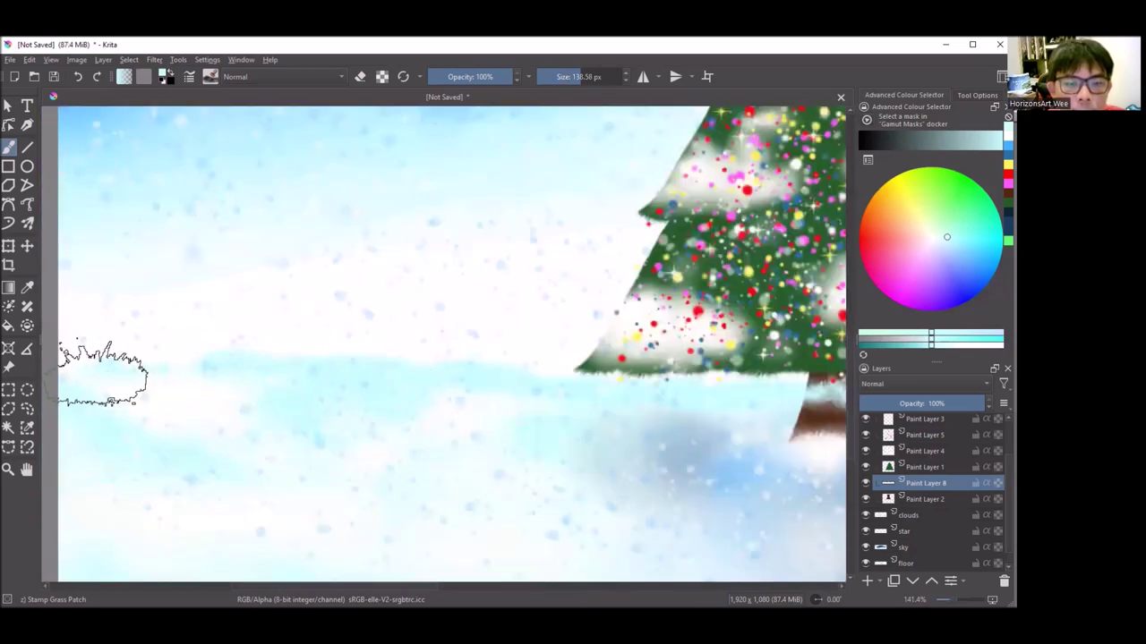
scroll(179, 380, down, 3)
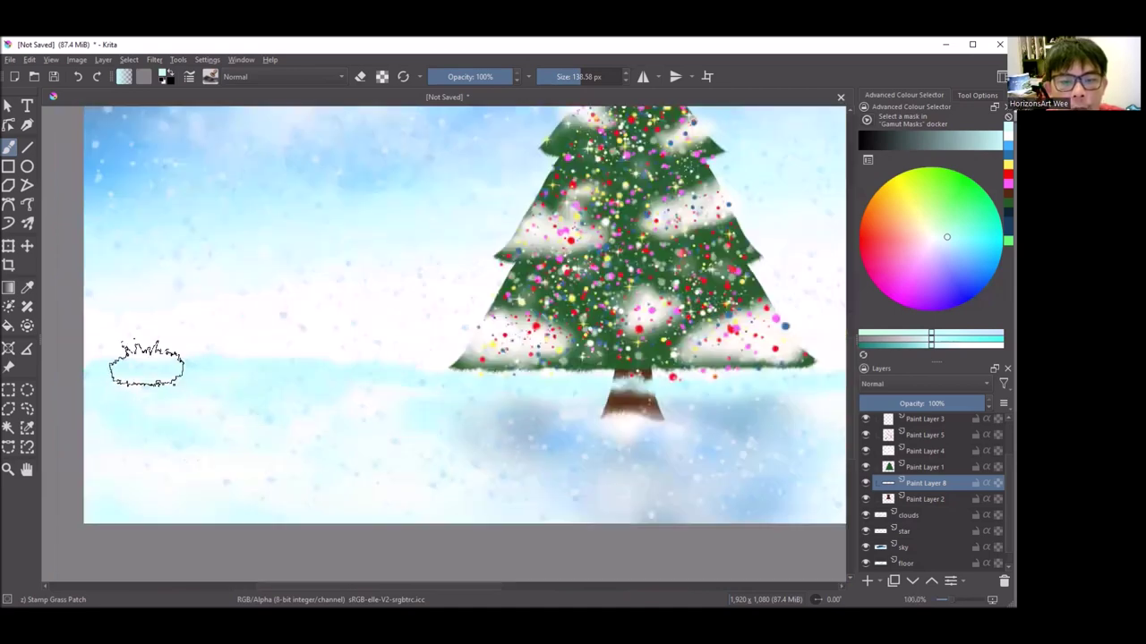
Set the grass brush to a pale near-white yellow and enlarge it to about 385 px.
click(930, 236)
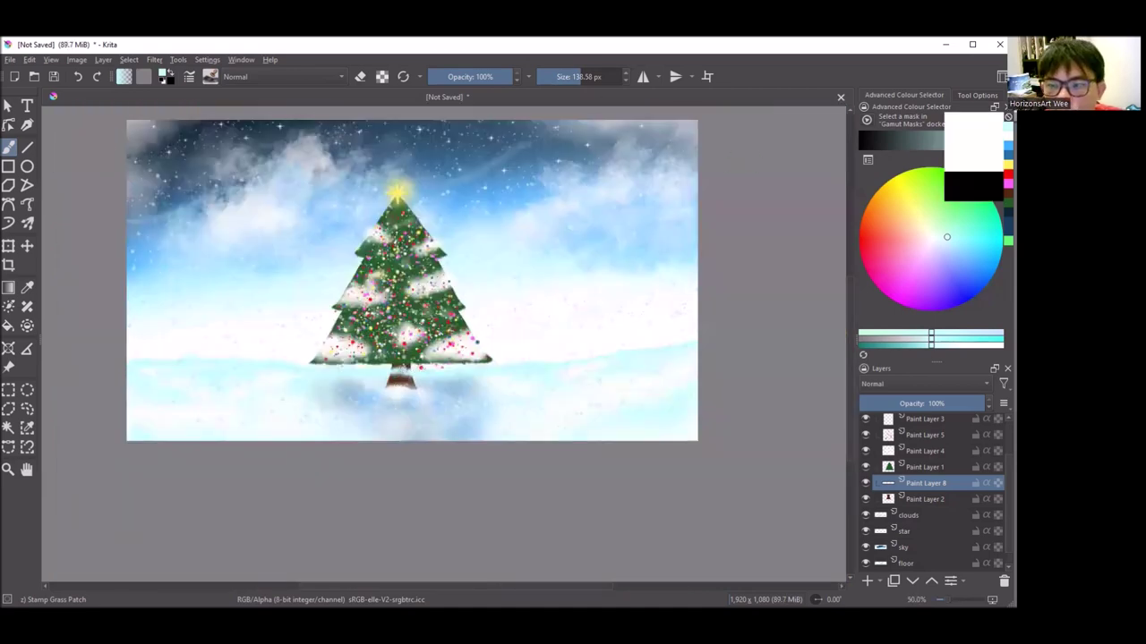
scroll(595, 399, up, 2)
scroll(595, 398, up, 1)
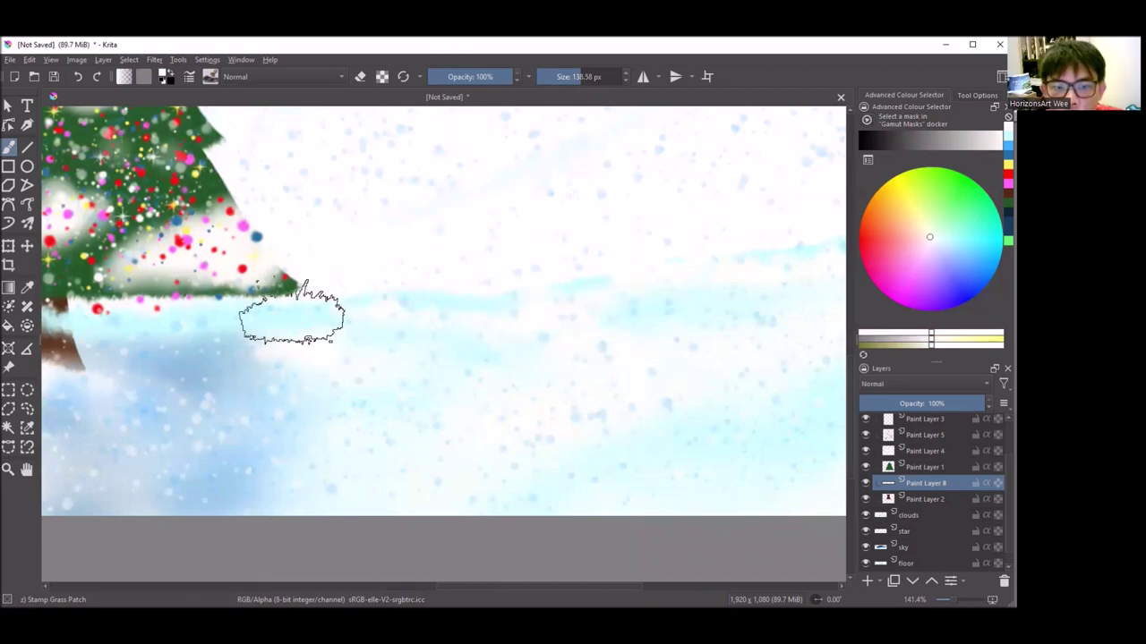
scroll(274, 332, down, 3)
scroll(290, 327, up, 2)
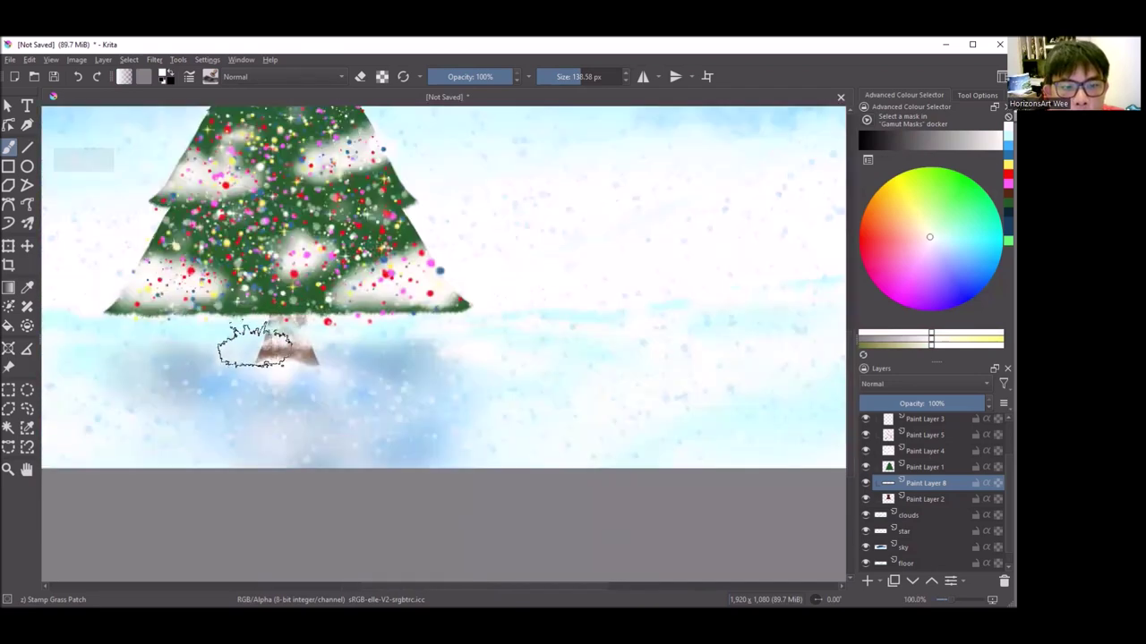
scroll(430, 354, down, 3)
scroll(313, 327, up, 2)
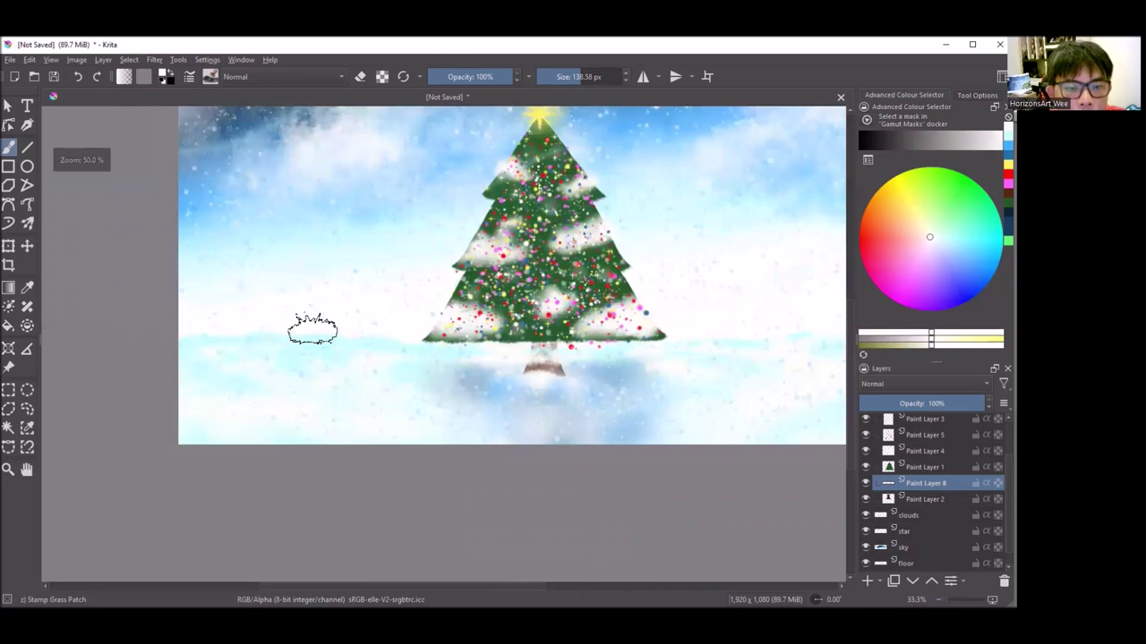
scroll(291, 371, up, 1)
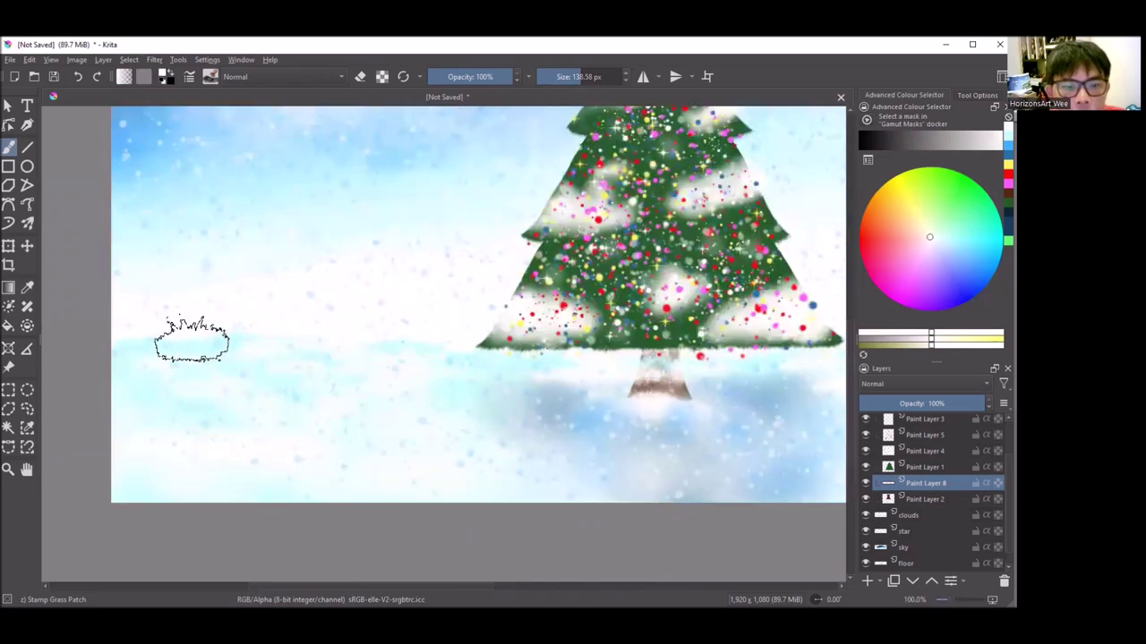
scroll(156, 381, down, 1)
scroll(296, 403, down, 1)
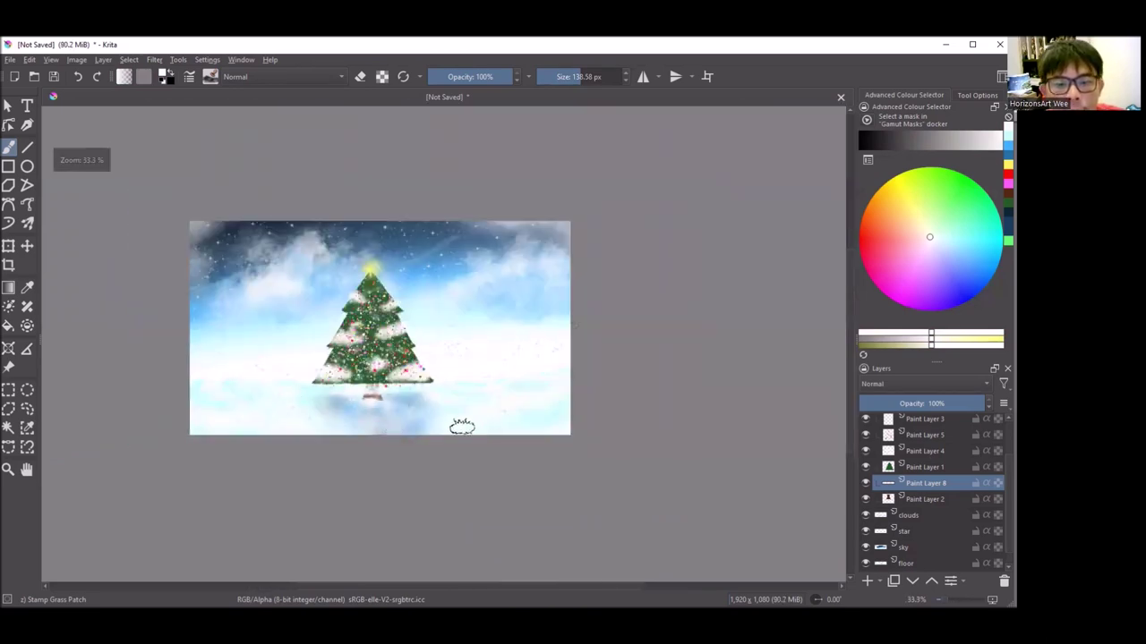
scroll(403, 421, up, 2)
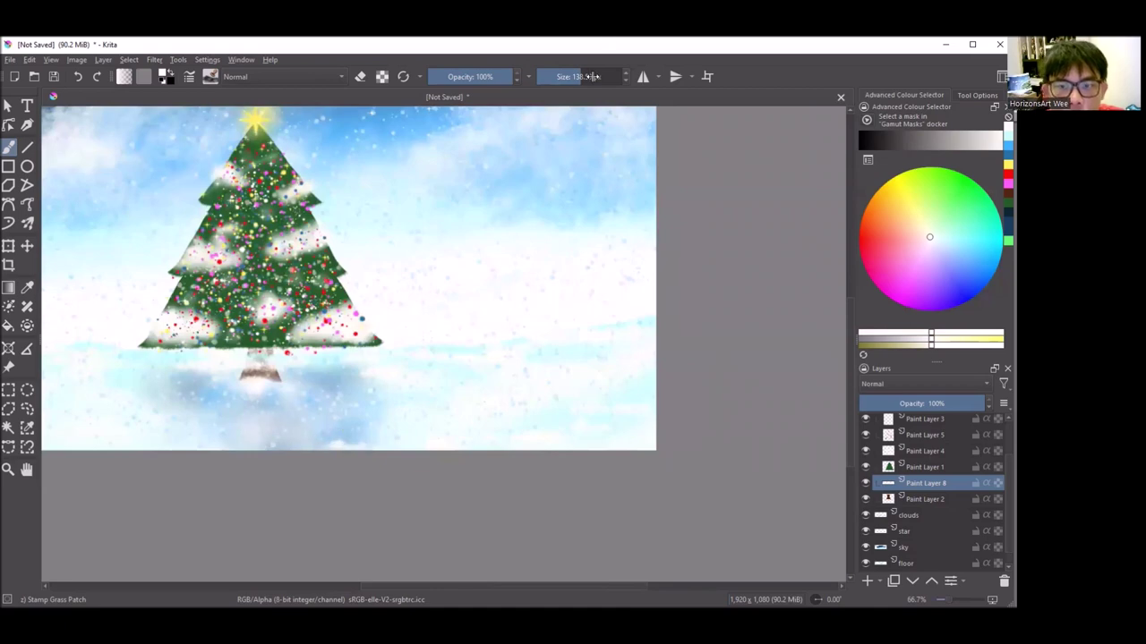
drag(605, 89, 616, 89)
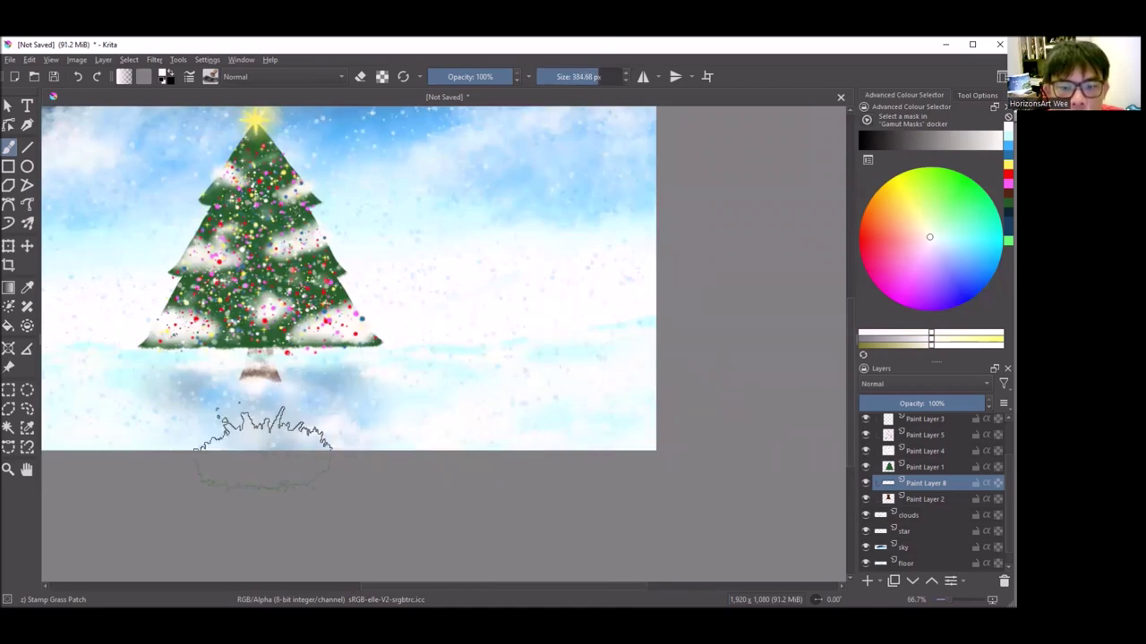
Switch the 385 px grass brush colour to light cyan.
scroll(268, 417, down, 1)
scroll(266, 415, up, 1)
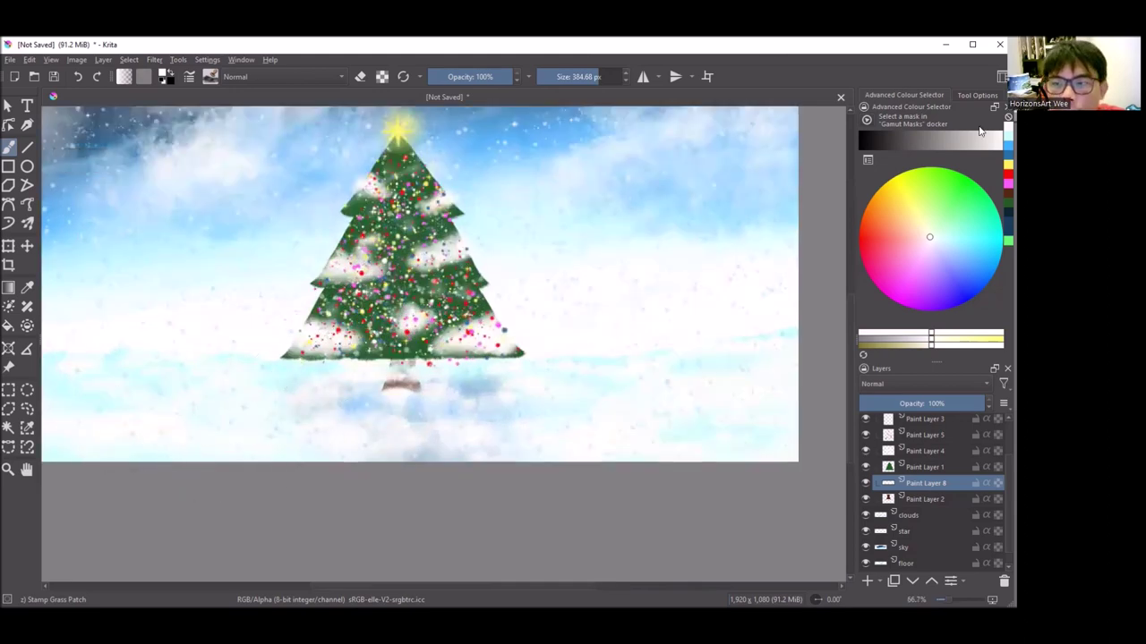
click(946, 237)
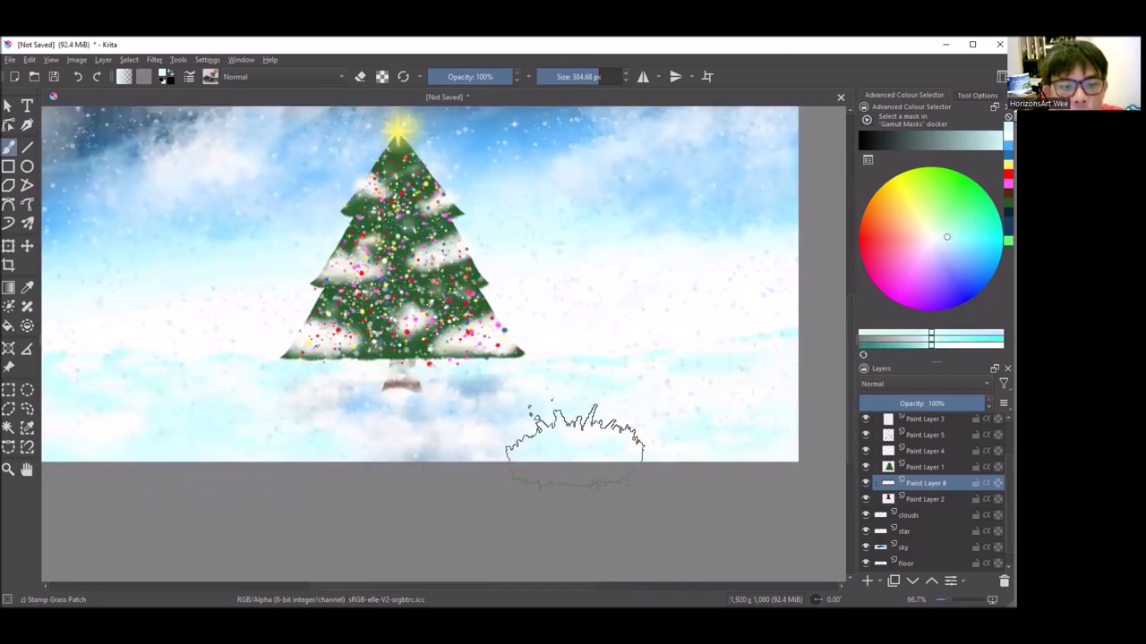
scroll(627, 416, down, 1)
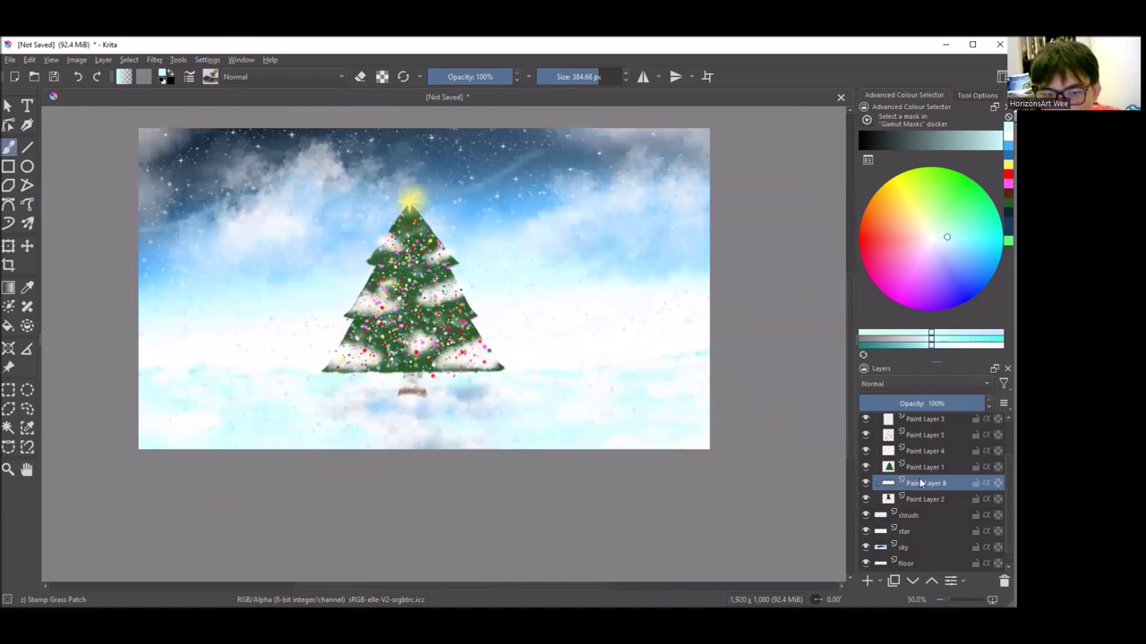
Drag Paint Layer 8 below Paint Layer 2 so the trunk shows above the tufts.
scroll(927, 484, up, 1)
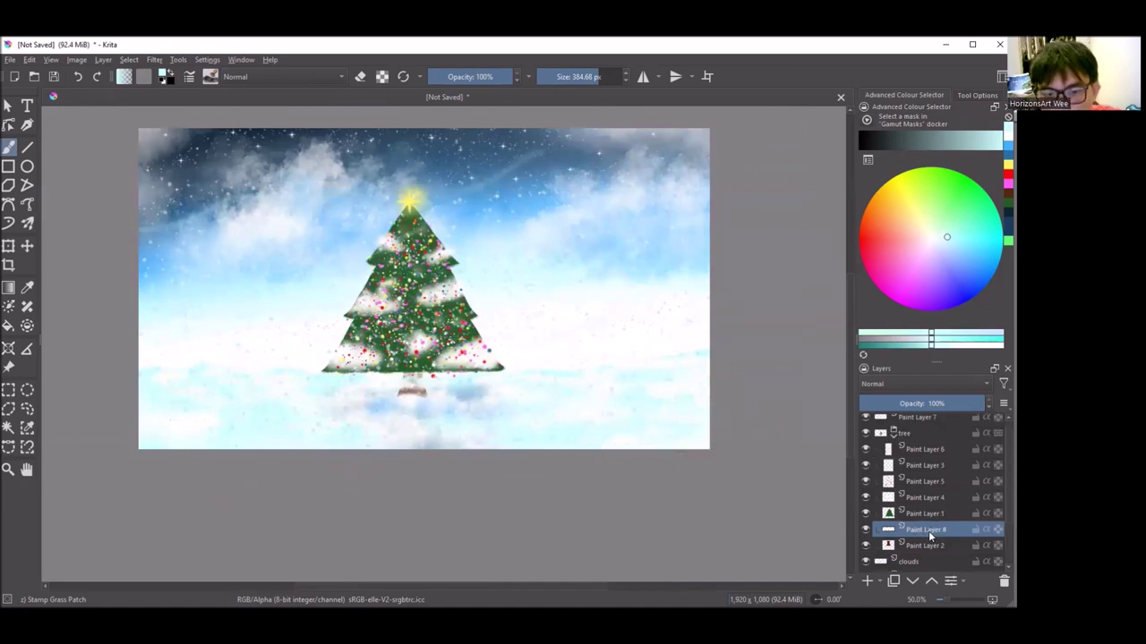
mouse_move(926, 533)
mouse_down()
mouse_move(927, 549)
mouse_move(947, 548)
mouse_up()
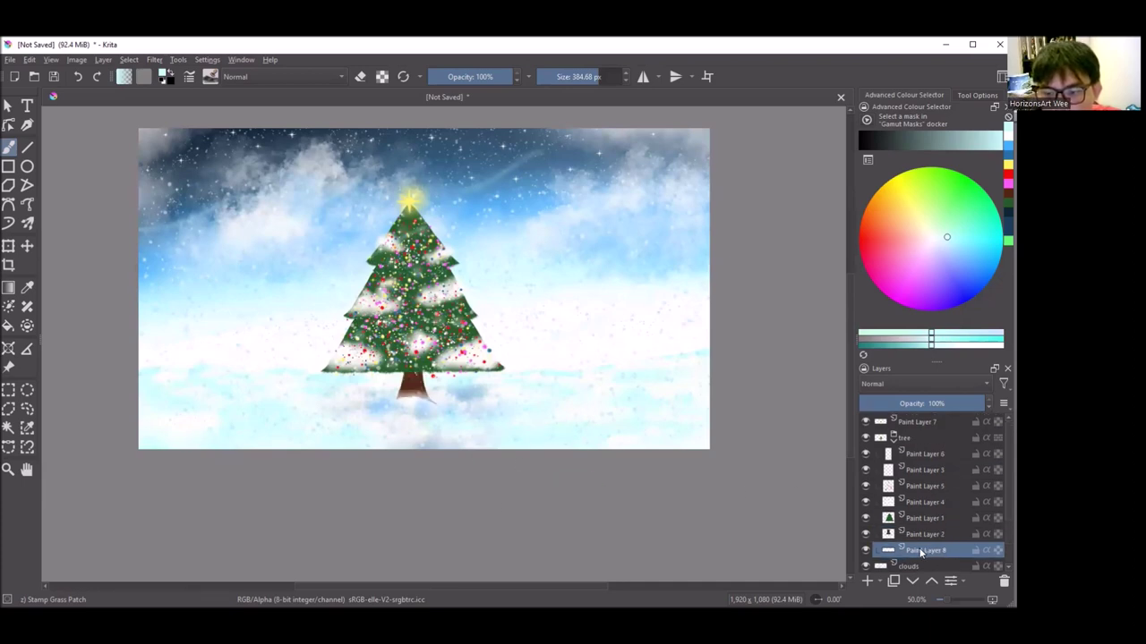
scroll(452, 410, up, 3)
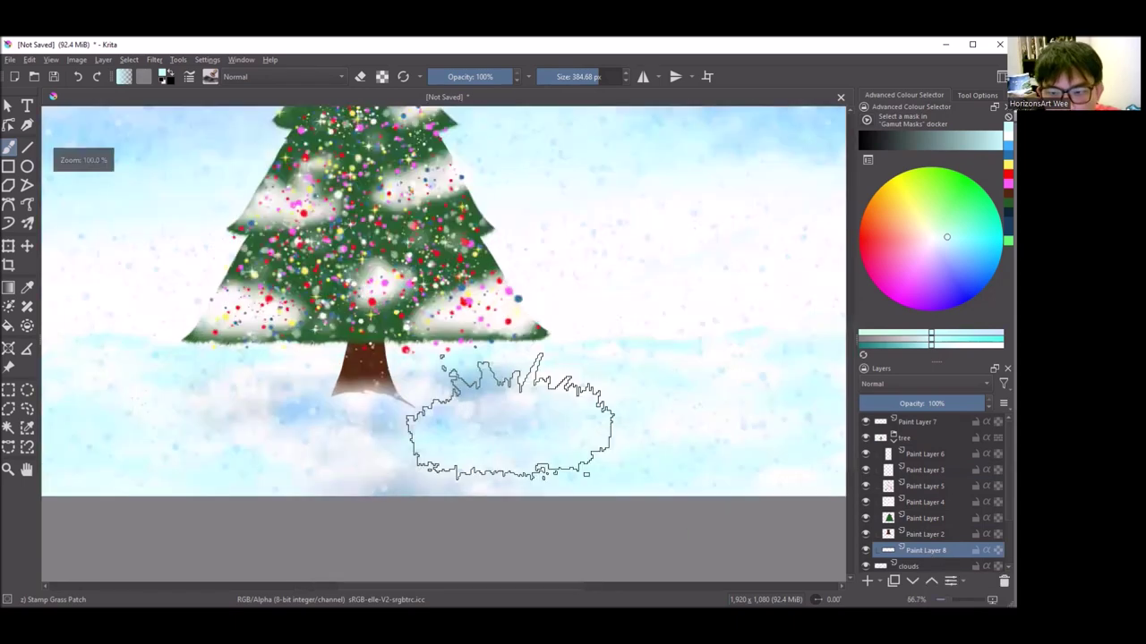
Create Paint Layer 9 above the trunk layer for the grass tufts.
key(Insert)
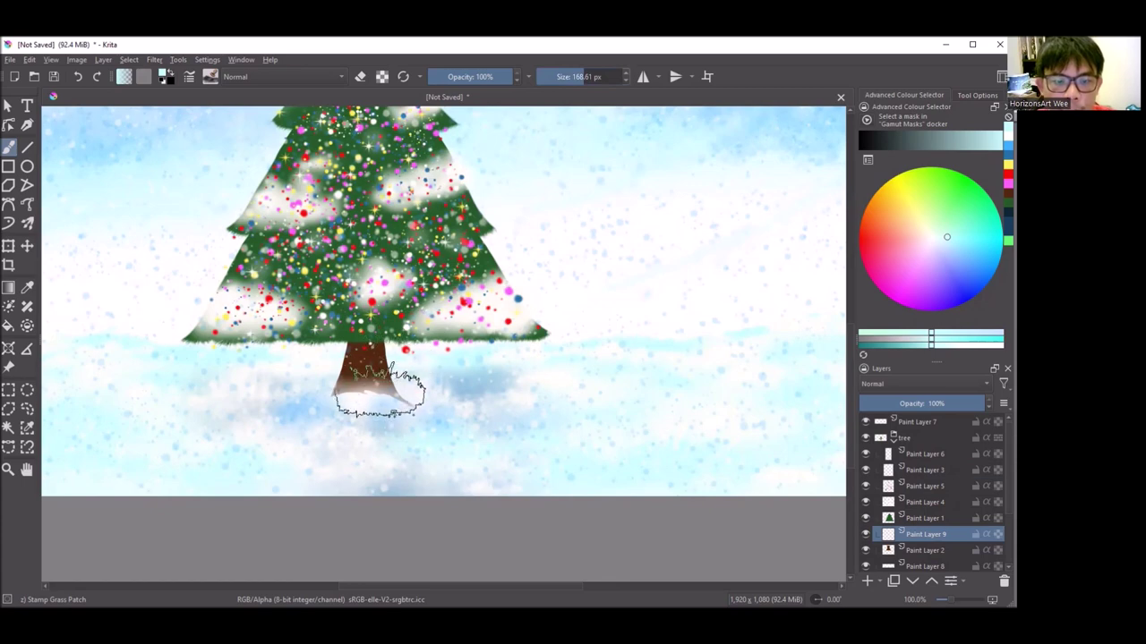
scroll(372, 394, up, 2)
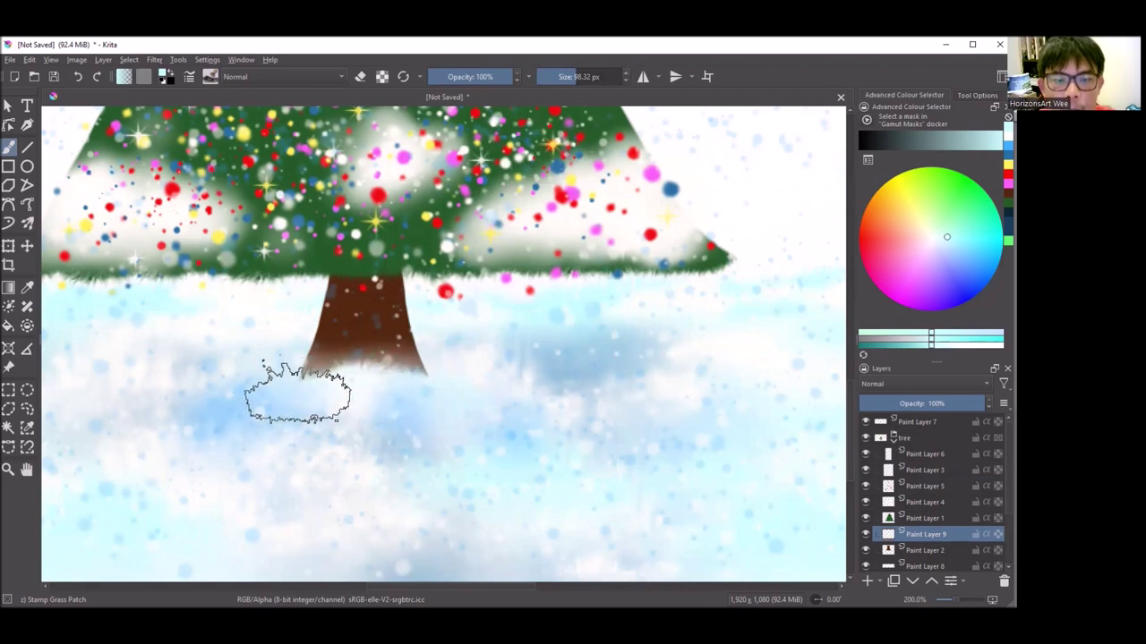
scroll(517, 371, down, 3)
scroll(532, 356, down, 2)
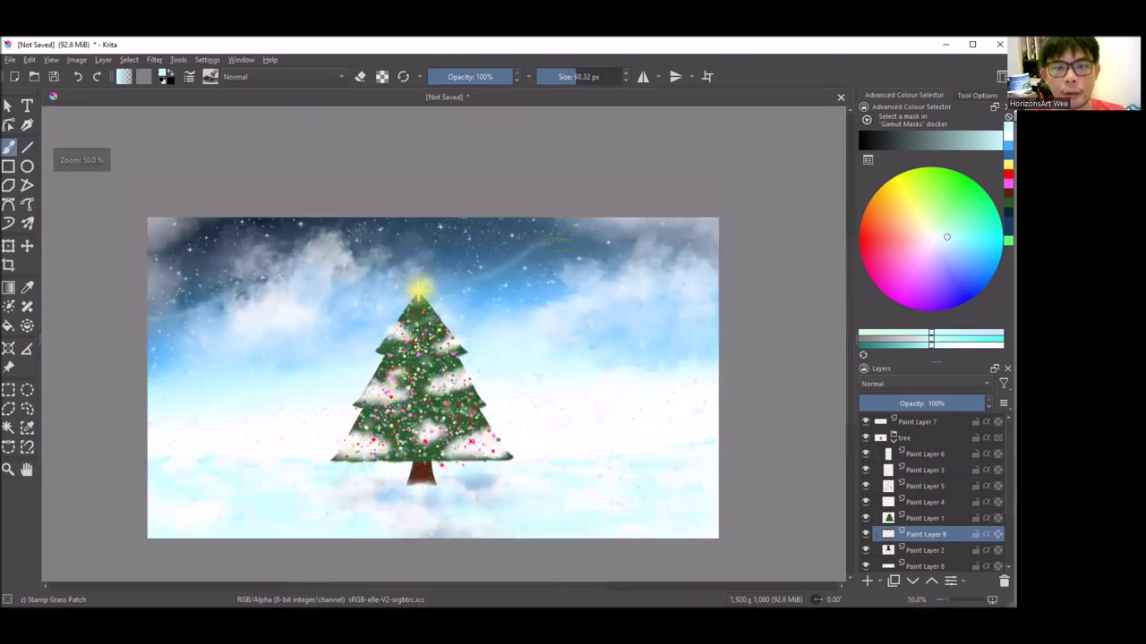
scroll(517, 281, down, 1)
scroll(518, 281, up, 1)
scroll(517, 281, down, 1)
scroll(517, 281, up, 1)
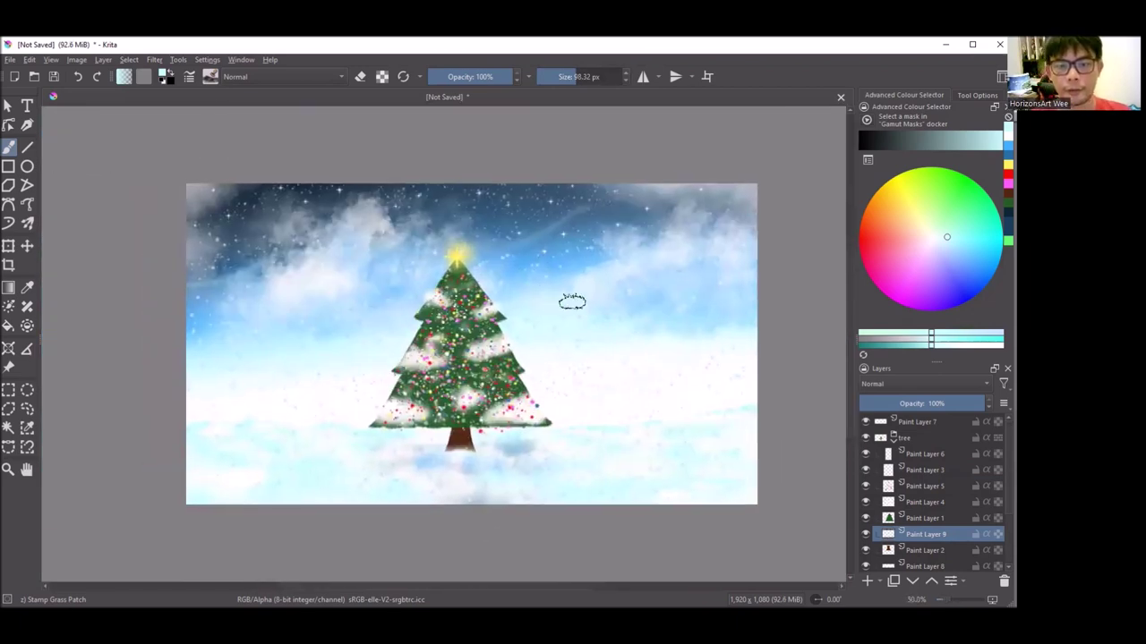